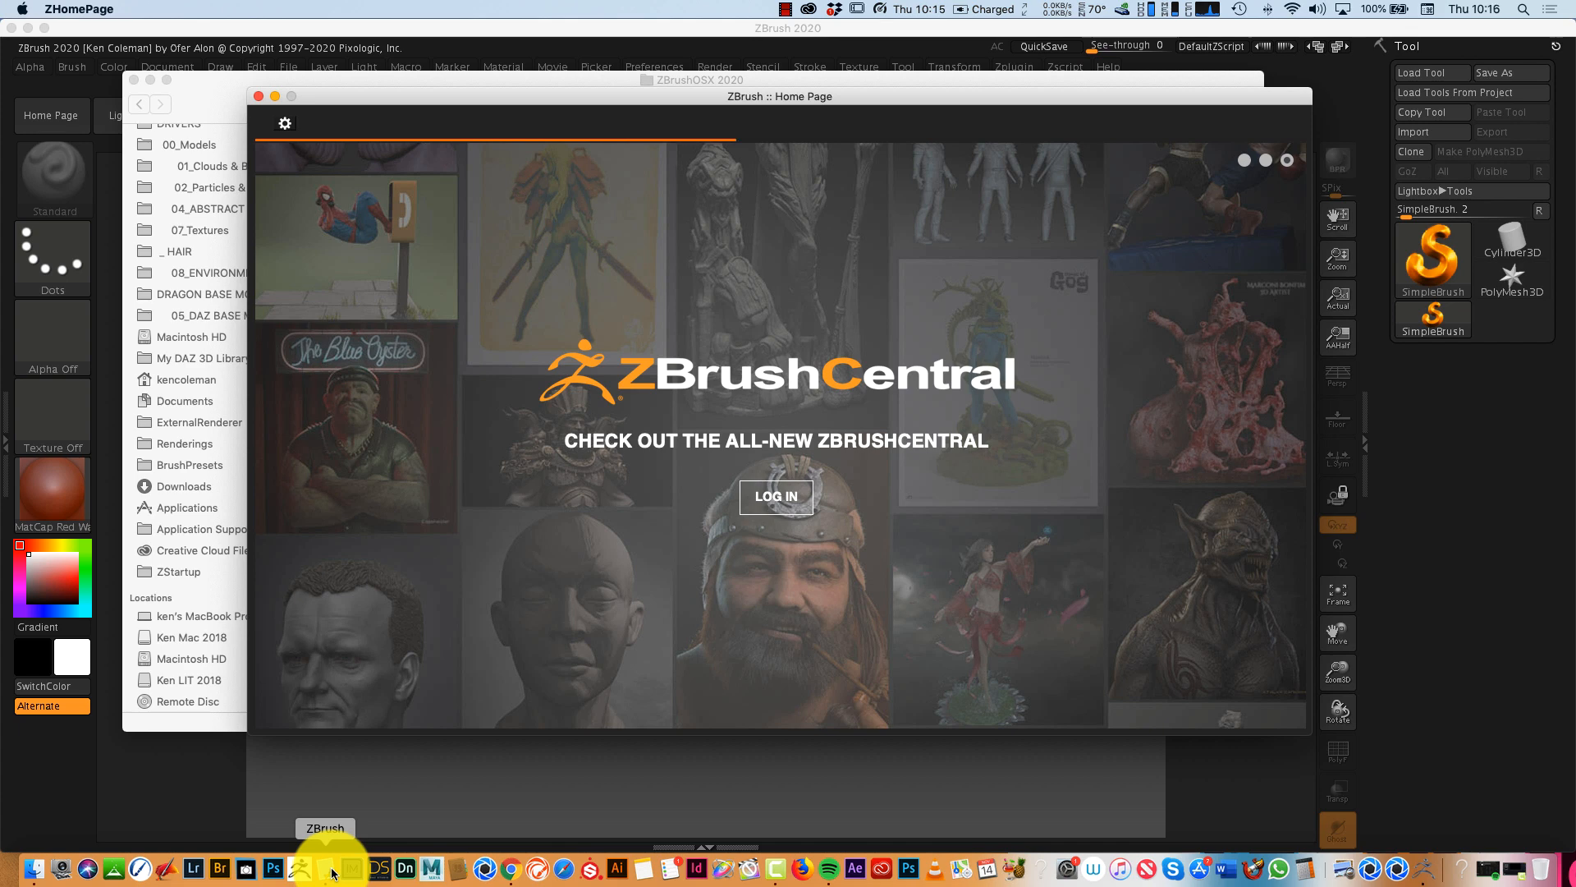
- Close the Home Page and Finder windows and load the DemoSoldier project without saving the current one
left_click(261, 97)
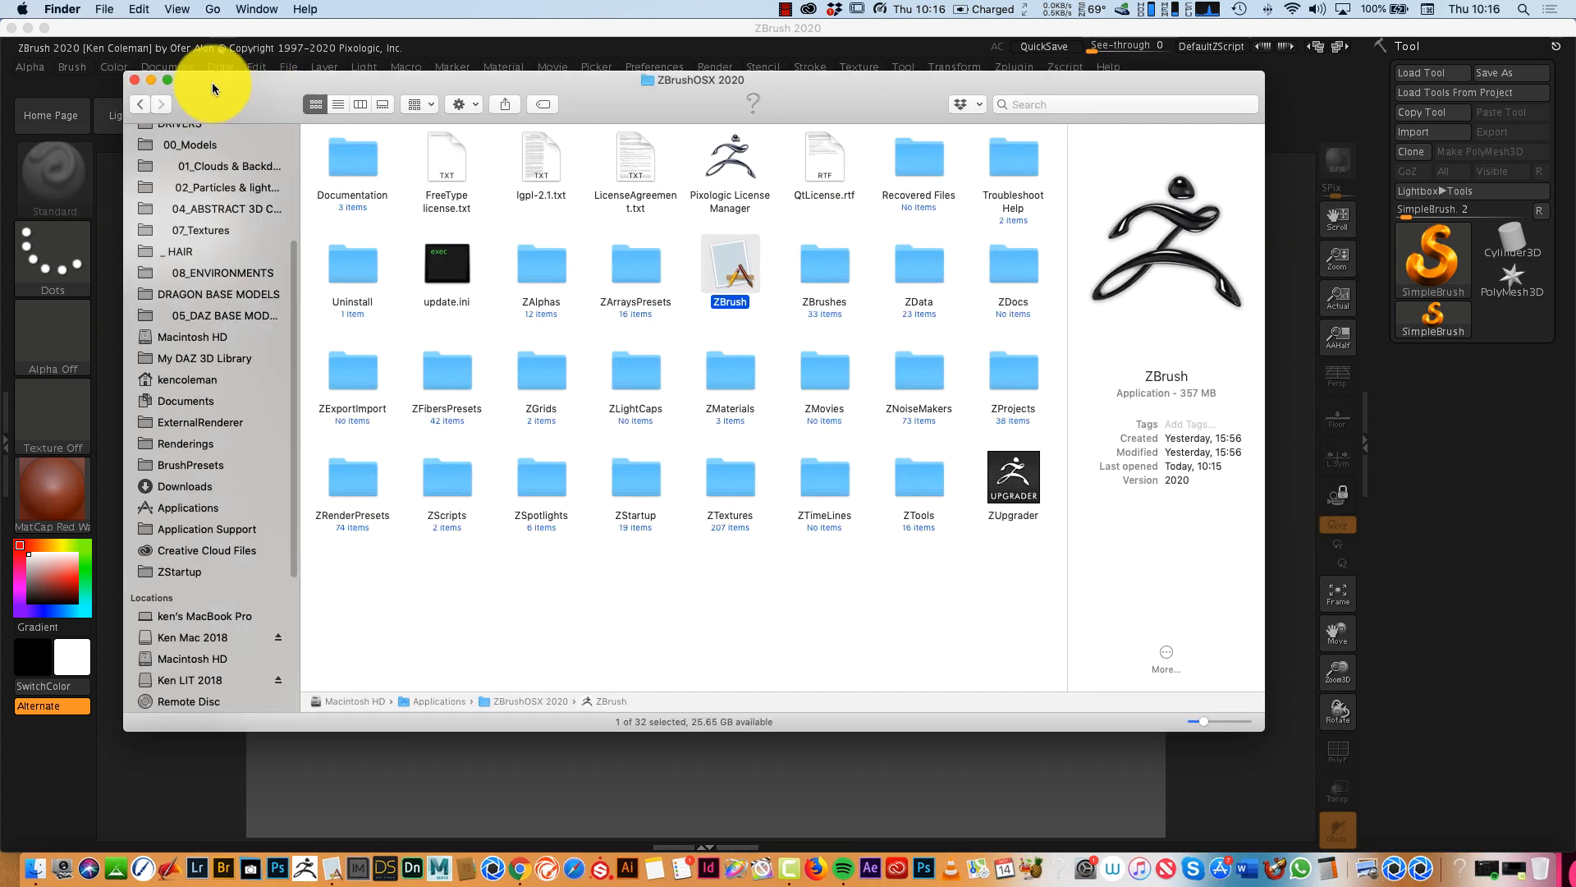
left_click(136, 82)
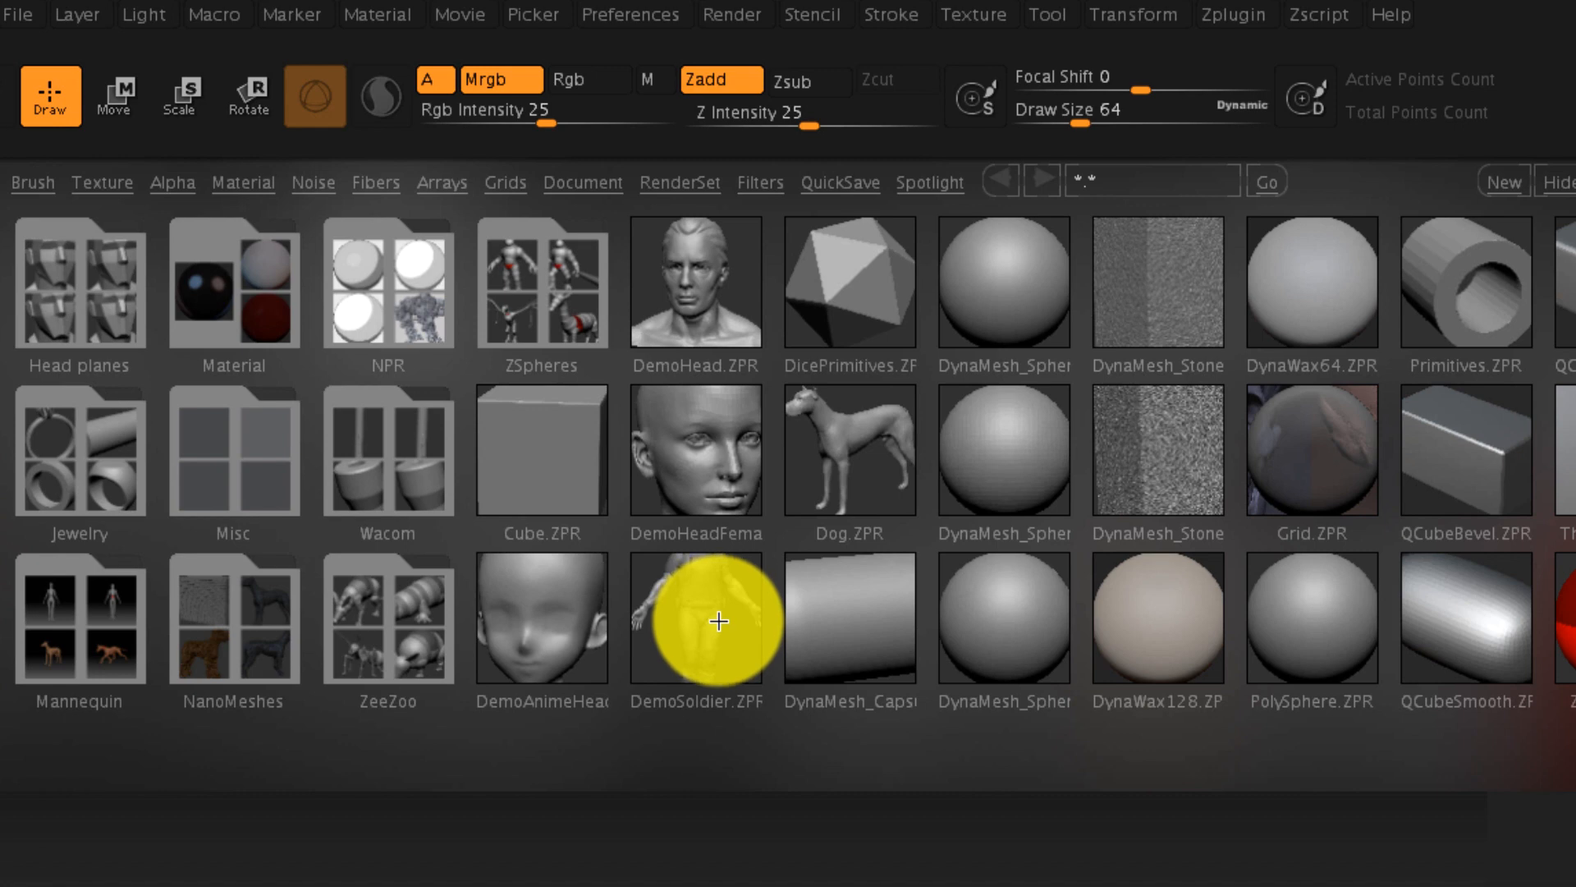
double_click(718, 622)
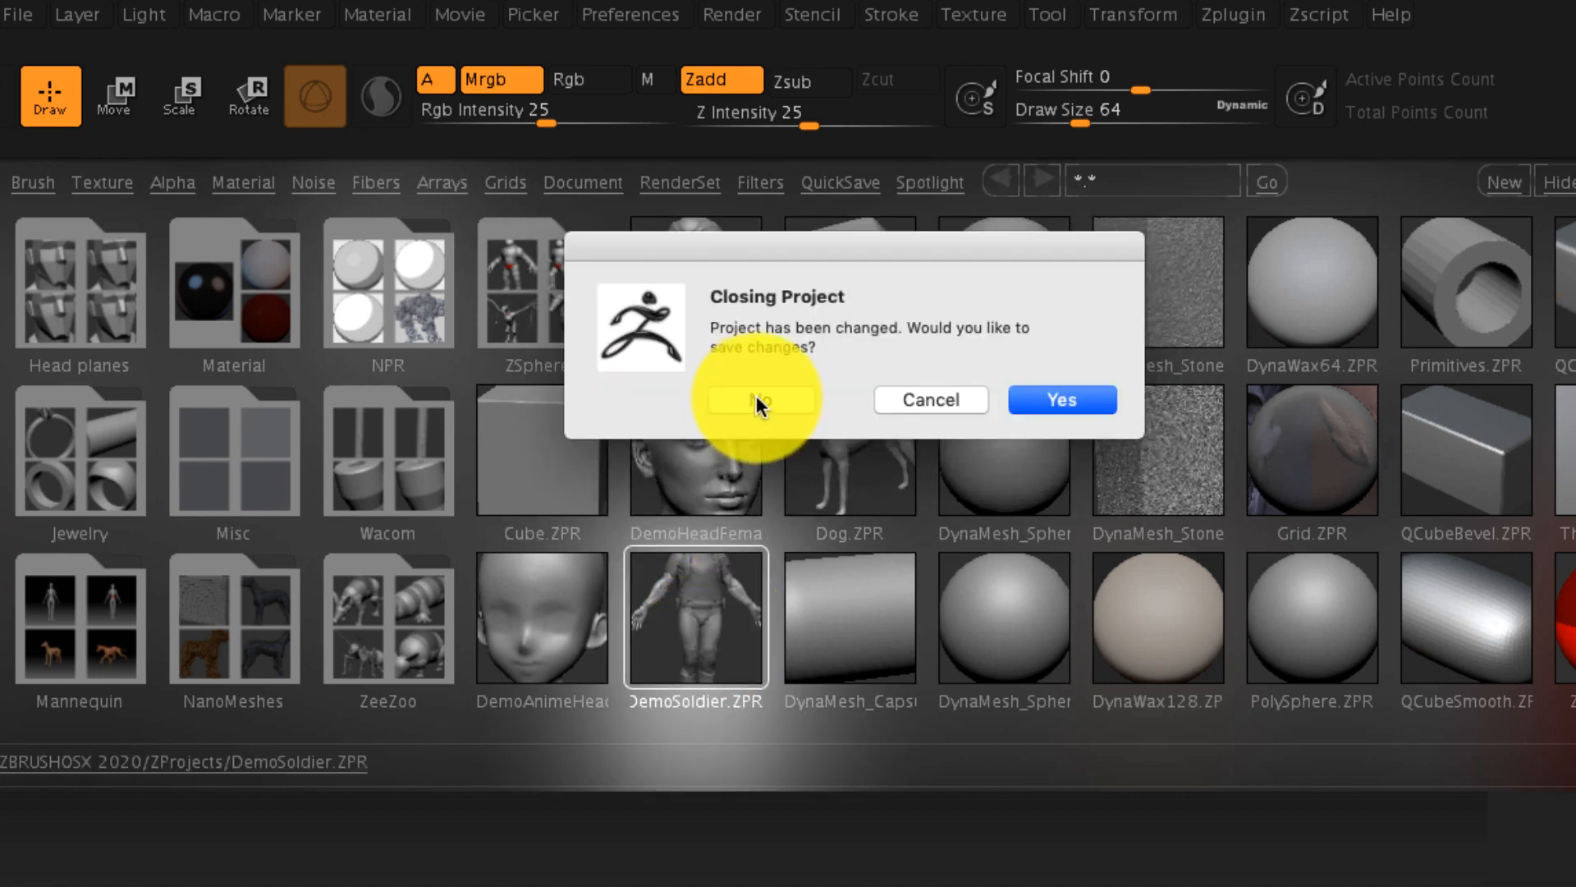
left_click(759, 401)
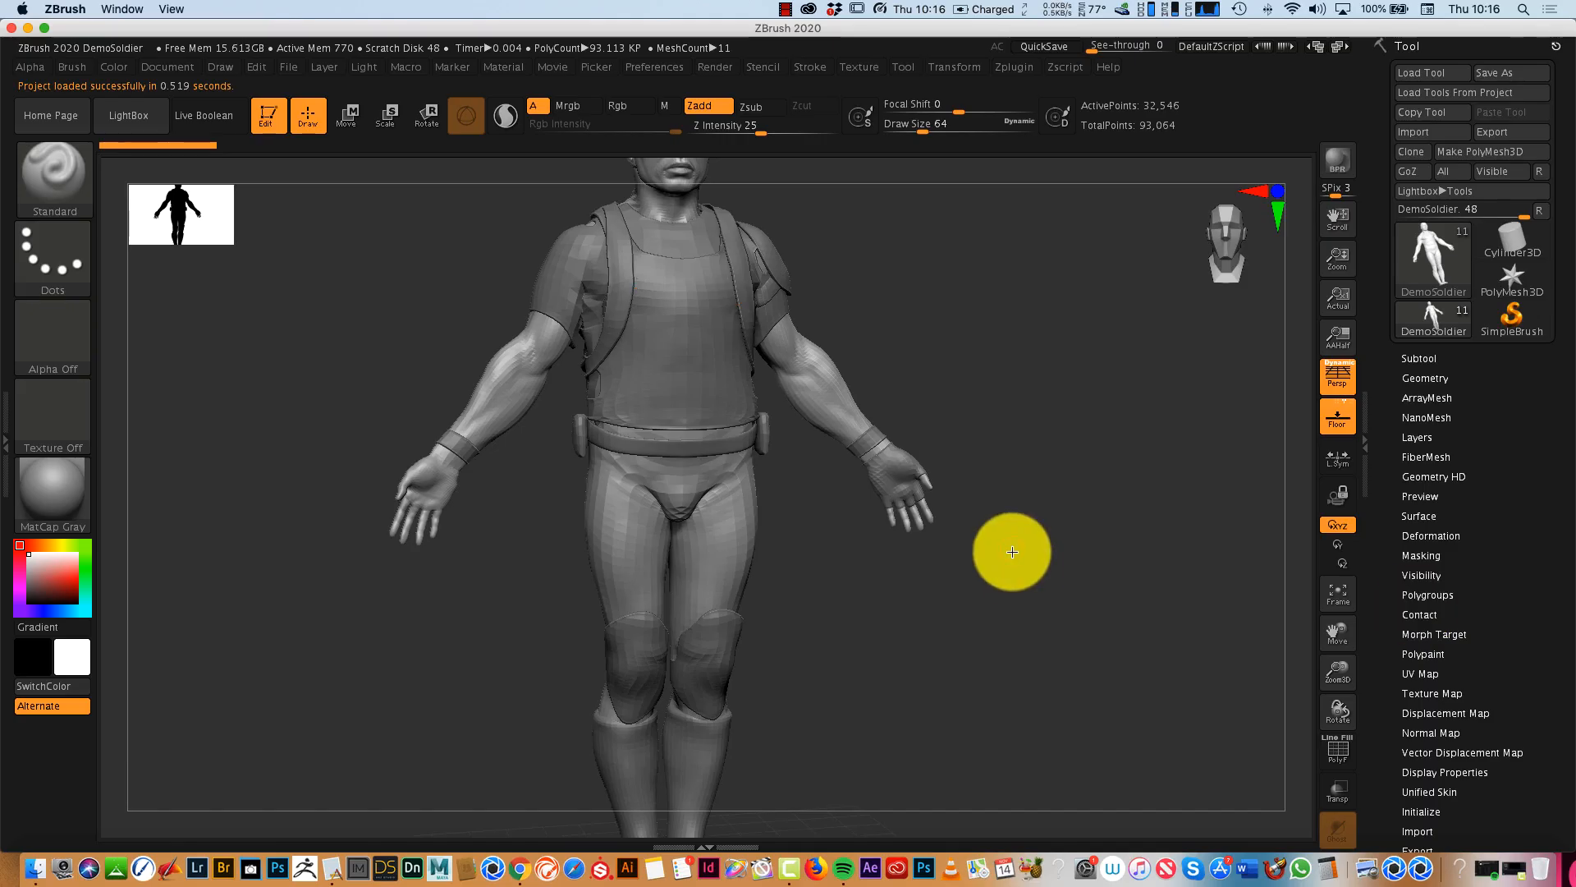
mouse_move(1012, 551)
left_mouse_down()
mouse_move(983, 575)
mouse_move(1022, 567)
left_mouse_up()
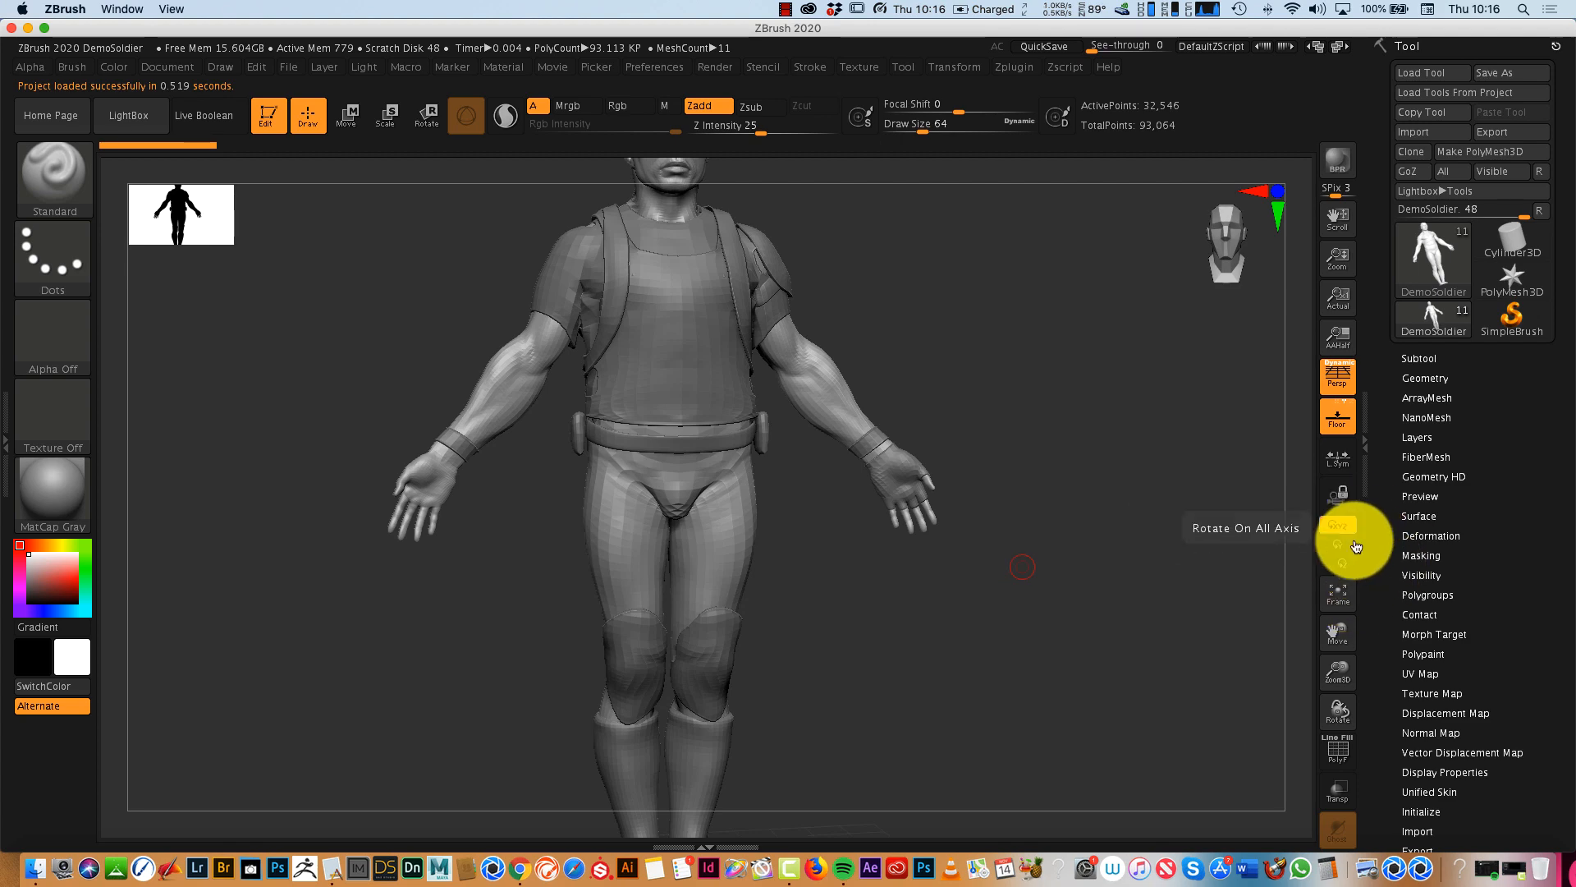
left_click(1340, 592)
mouse_move(1146, 669)
left_mouse_down()
mouse_move(1101, 651)
mouse_move(1162, 677)
left_mouse_up()
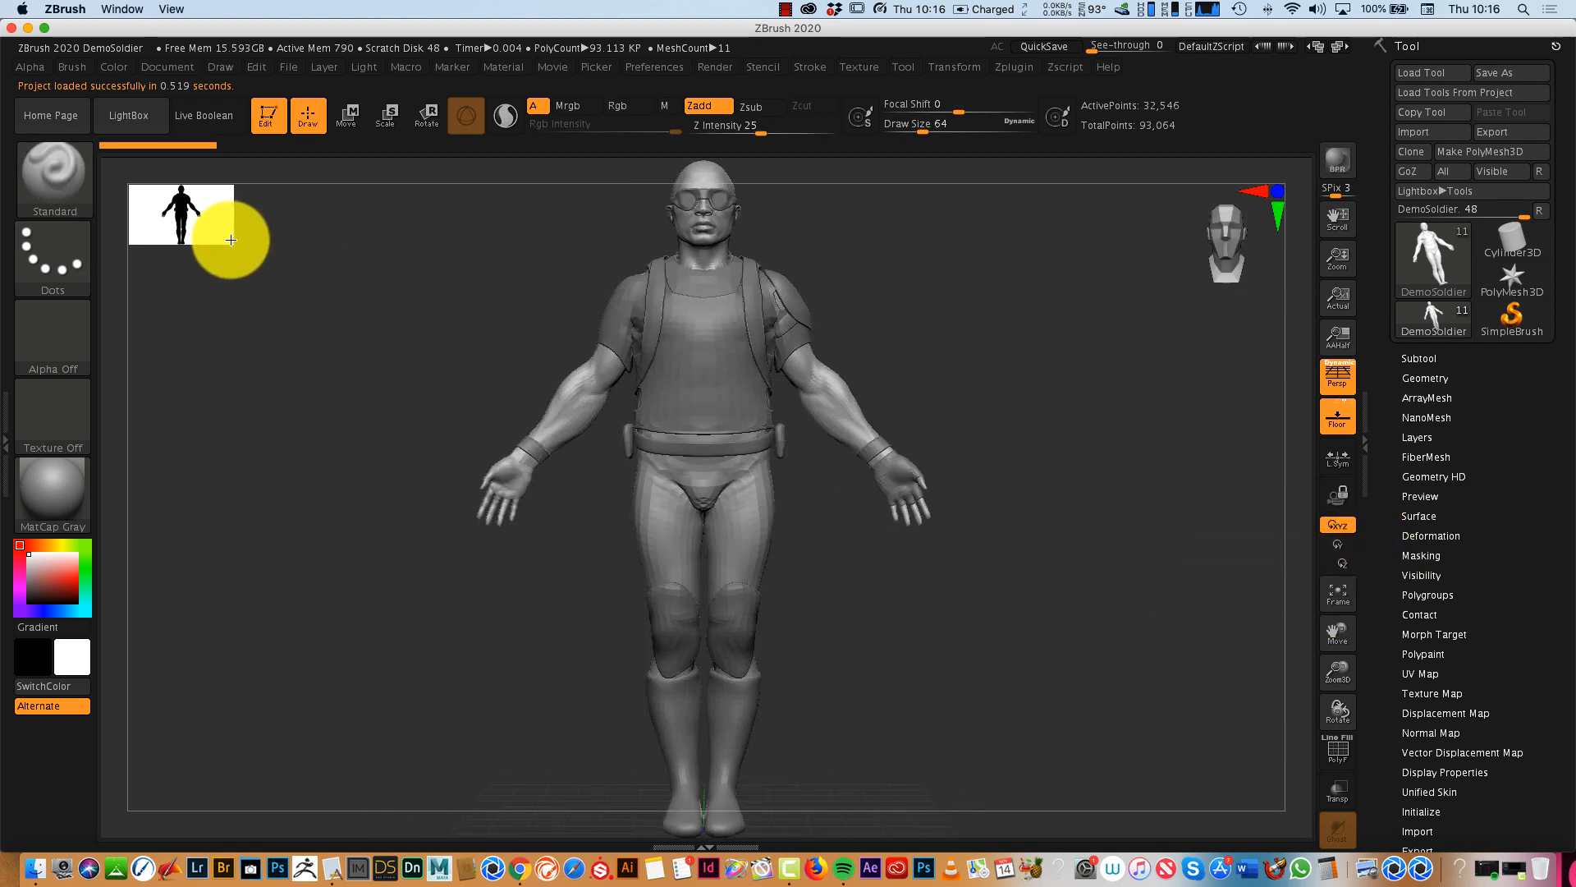
- Enlarge the silhouette thumbnail of the soldier to size 247
left_click_drag(230, 239, 552, 423)
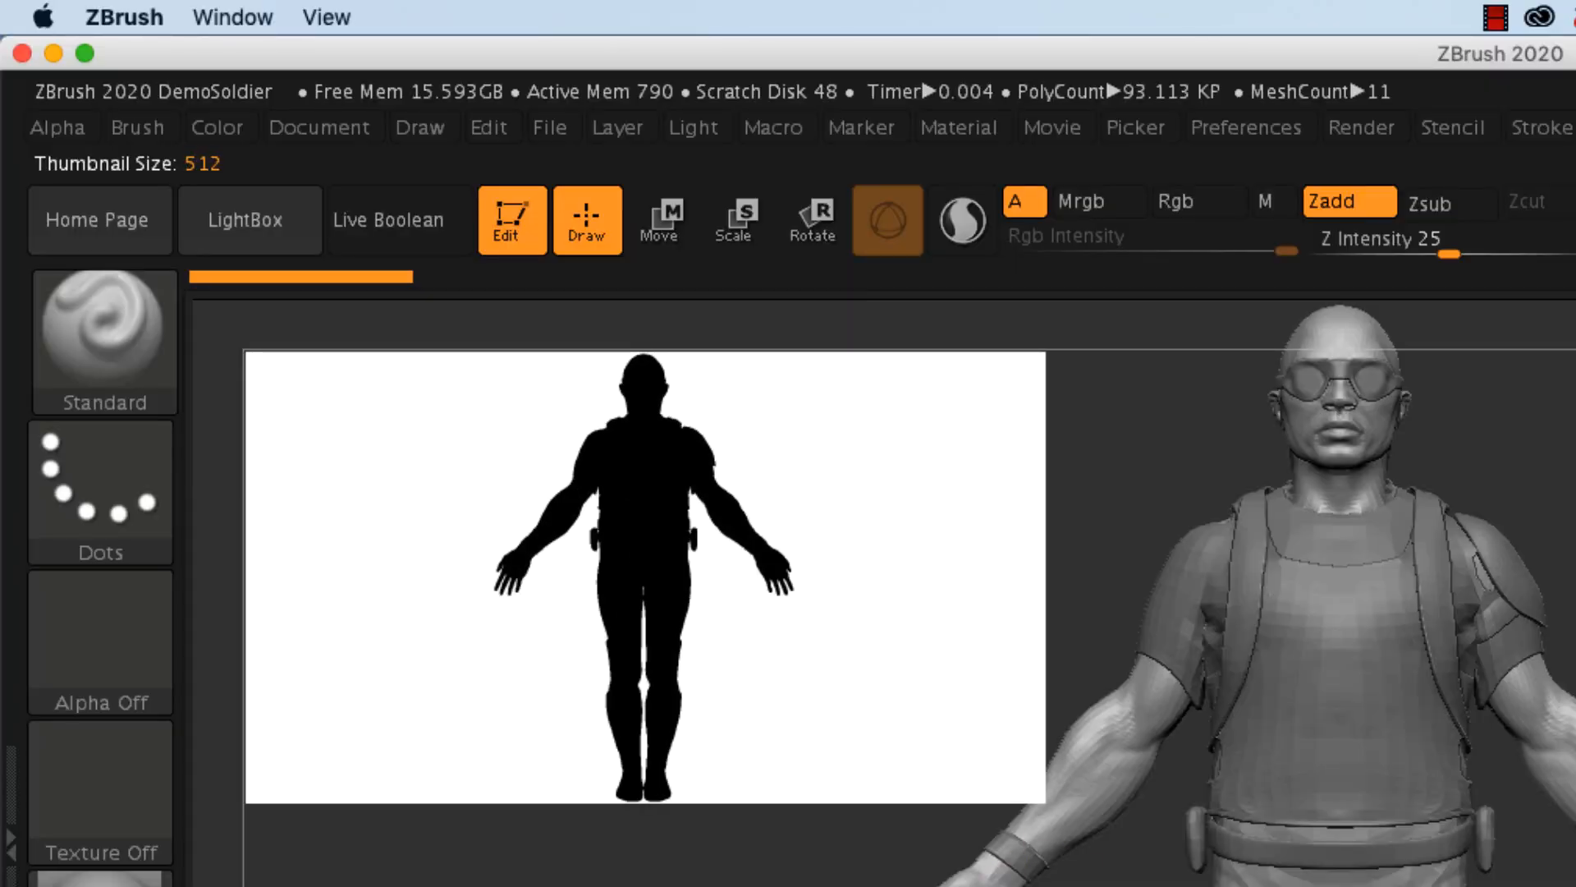
left_click_drag(1044, 801, 632, 568)
left_click_drag(1027, 599, 1161, 402)
mouse_move(1307, 599)
left_mouse_down()
mouse_move(1330, 658)
mouse_move(1363, 617)
mouse_move(1461, 800)
mouse_move(1447, 829)
left_mouse_up()
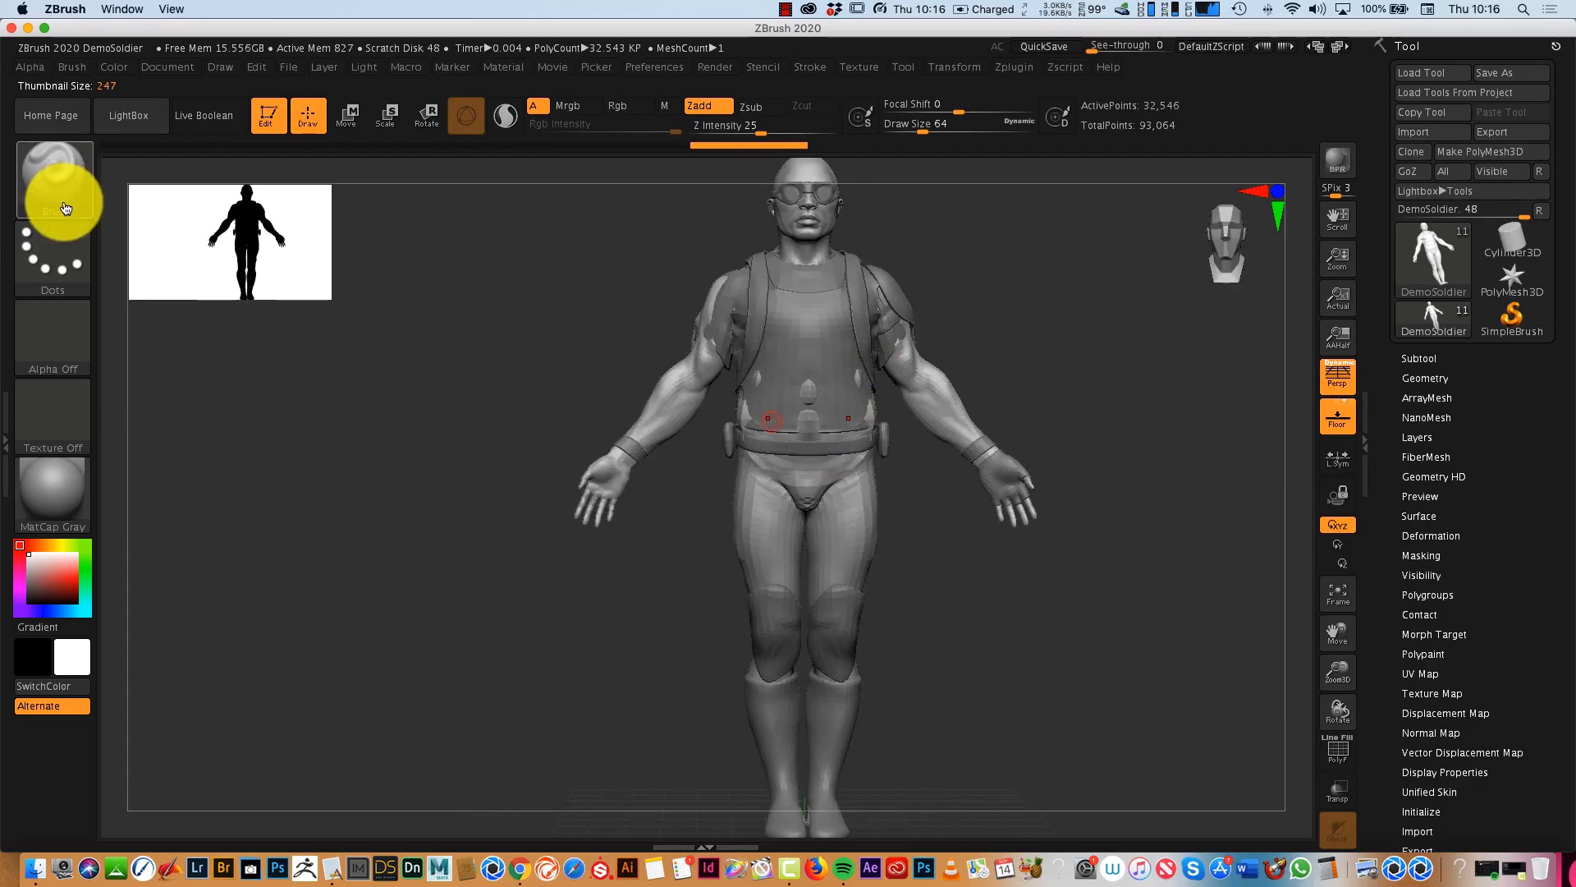
- Choose the IMM Curve brush and try to draw a wavy Hose01 curve outward from the soldier's shoulder
left_click(65, 184)
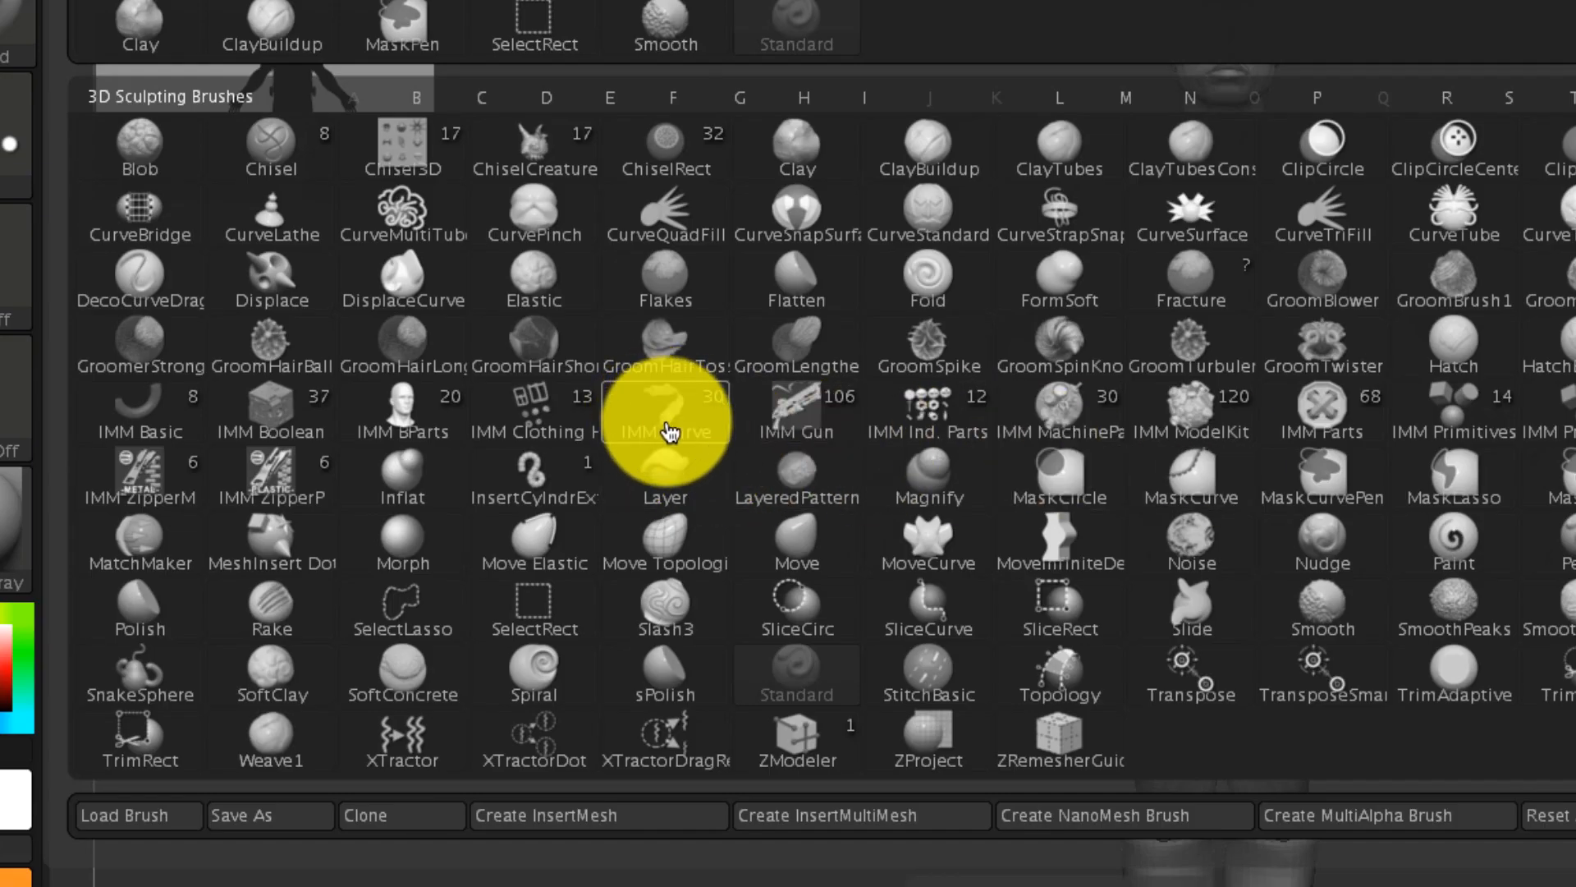
left_click(678, 418)
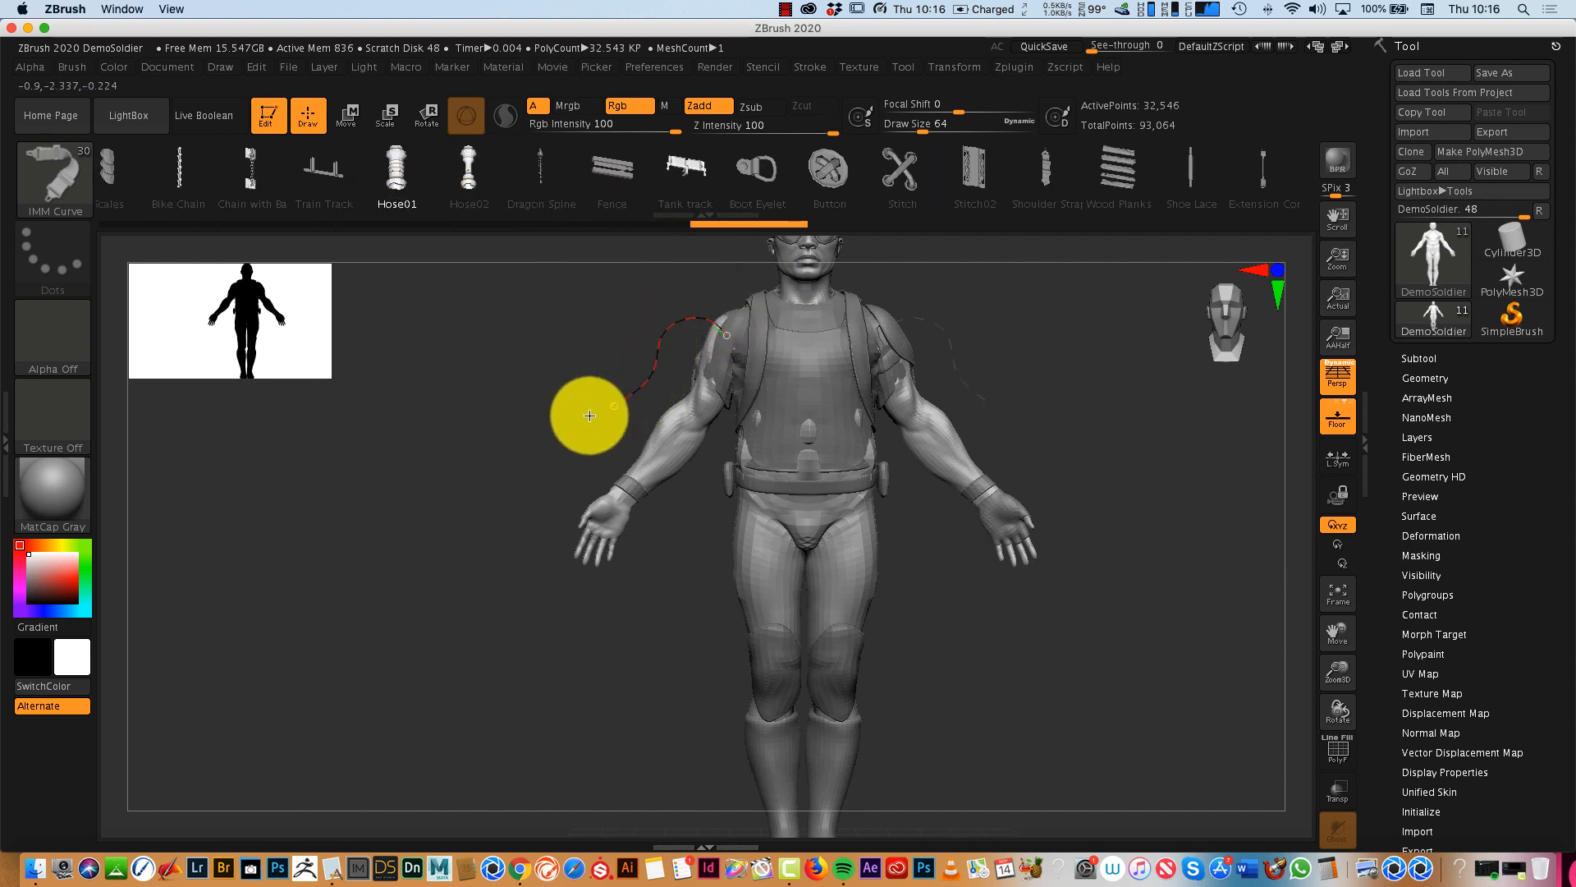
left_click(398, 325)
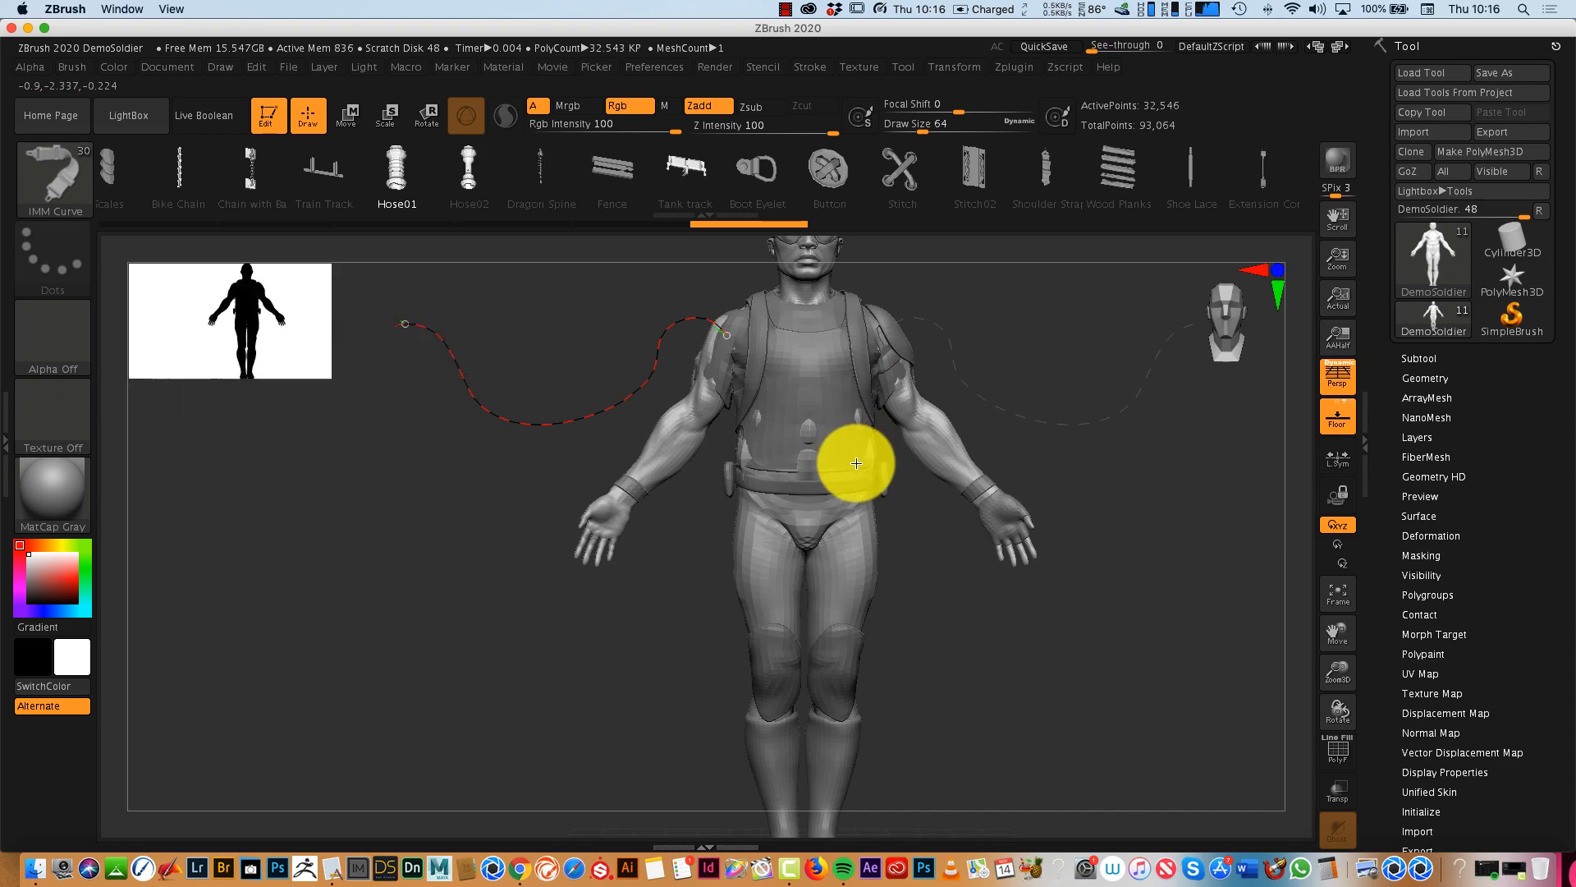
- Delete the soldier's lower subdivision levels and draw several long, looping Hose01 strands from the shoulders, chest and arms around the legs
left_click(1429, 377)
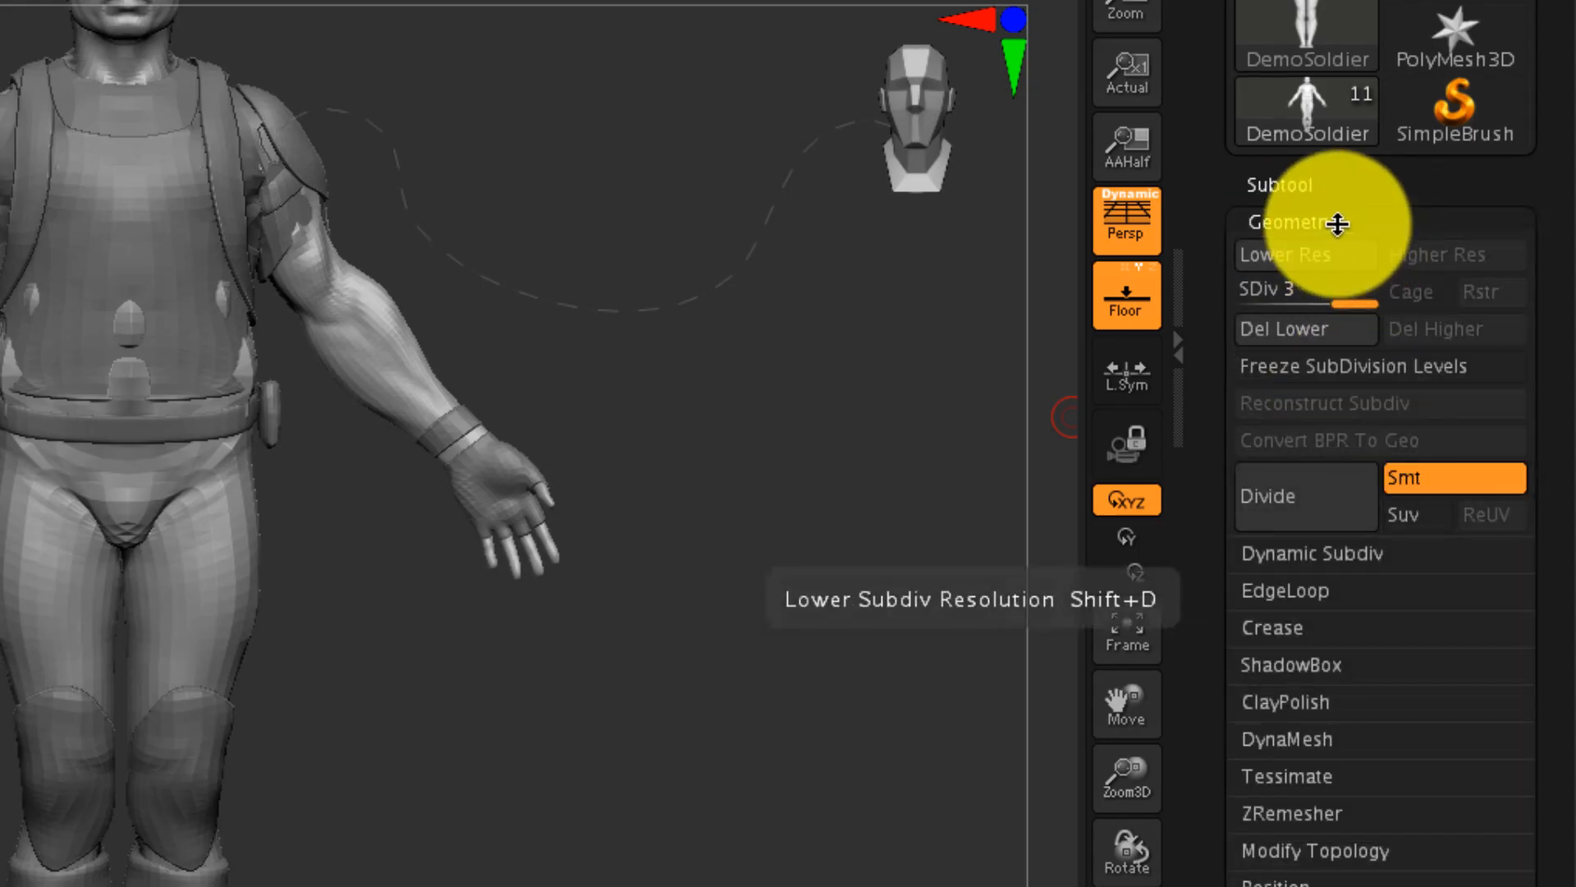
left_click(1327, 332)
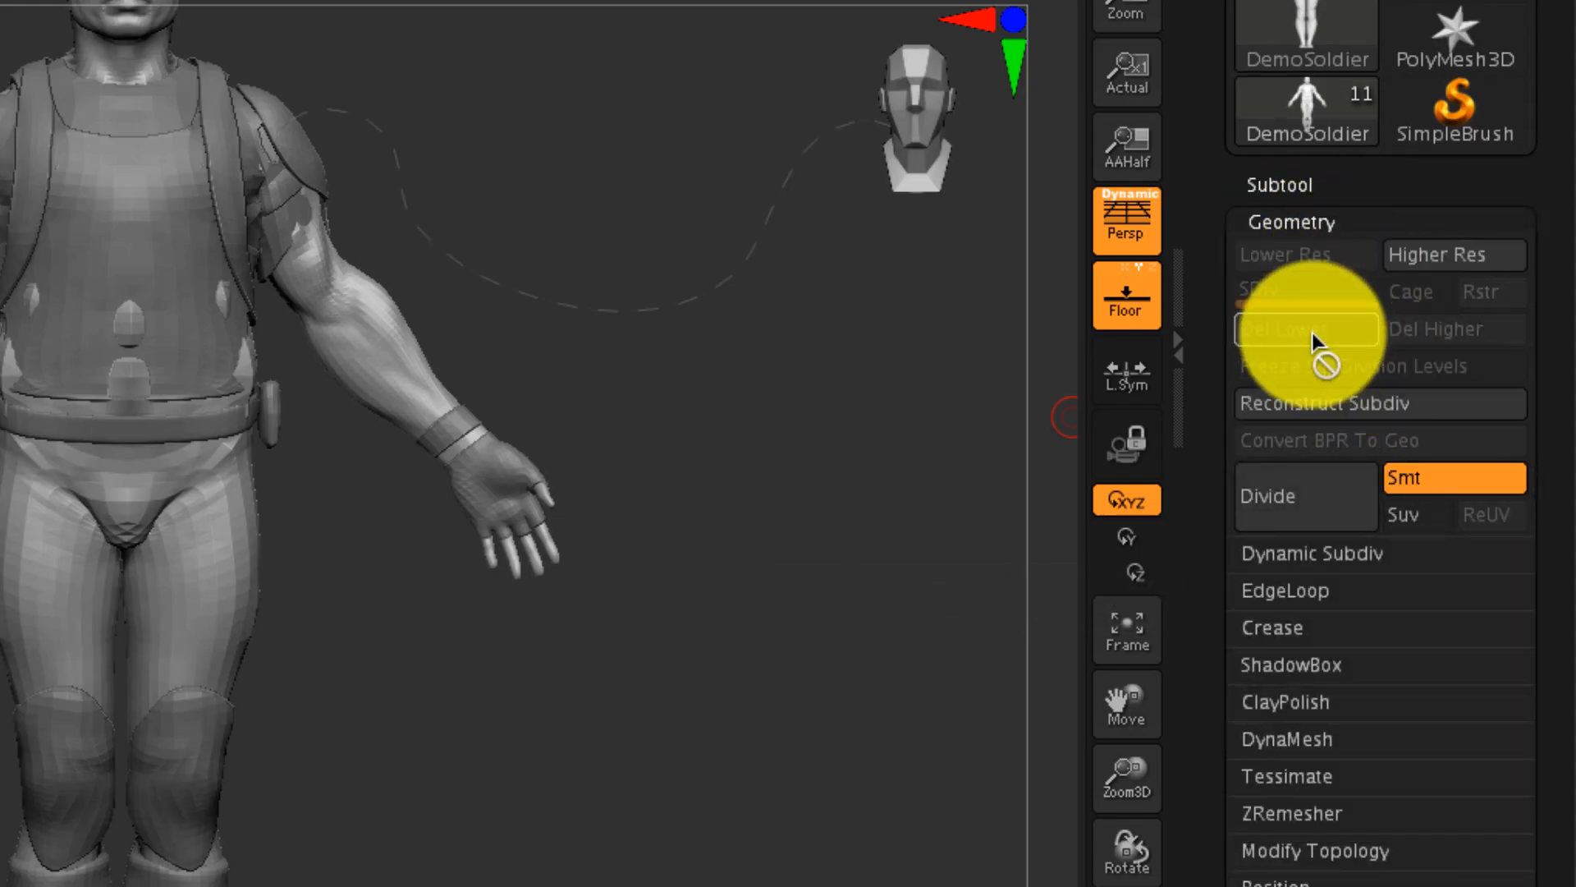
mouse_move(683, 433)
left_mouse_down()
mouse_move(565, 481)
mouse_move(274, 447)
left_mouse_up()
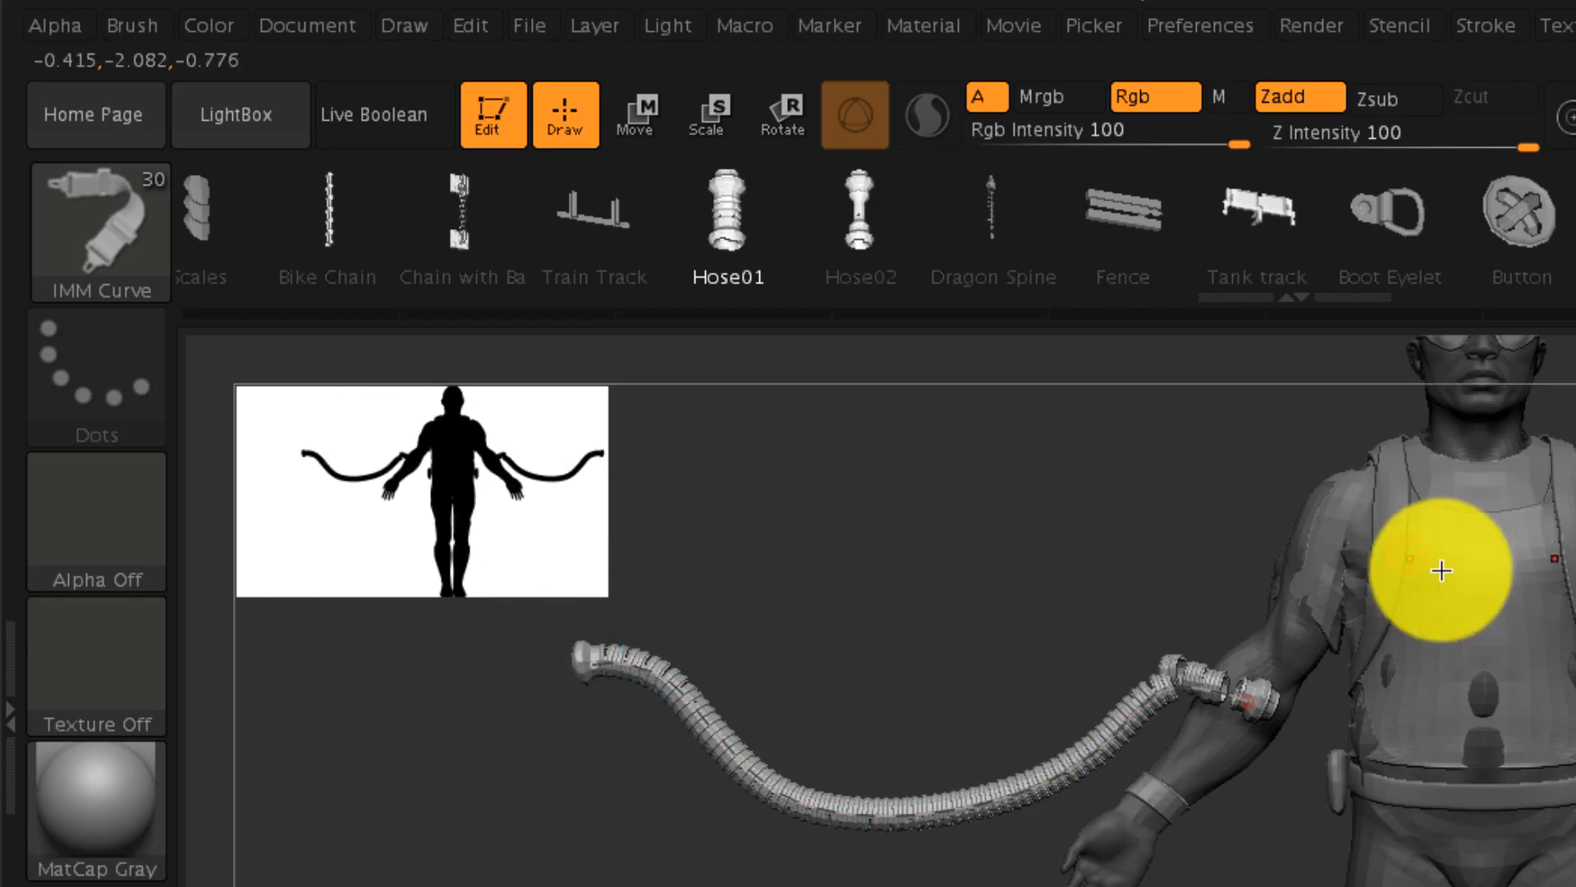
mouse_move(1261, 519)
left_mouse_down()
mouse_move(739, 886)
mouse_move(1106, 801)
mouse_move(1495, 886)
mouse_move(1277, 886)
left_mouse_up()
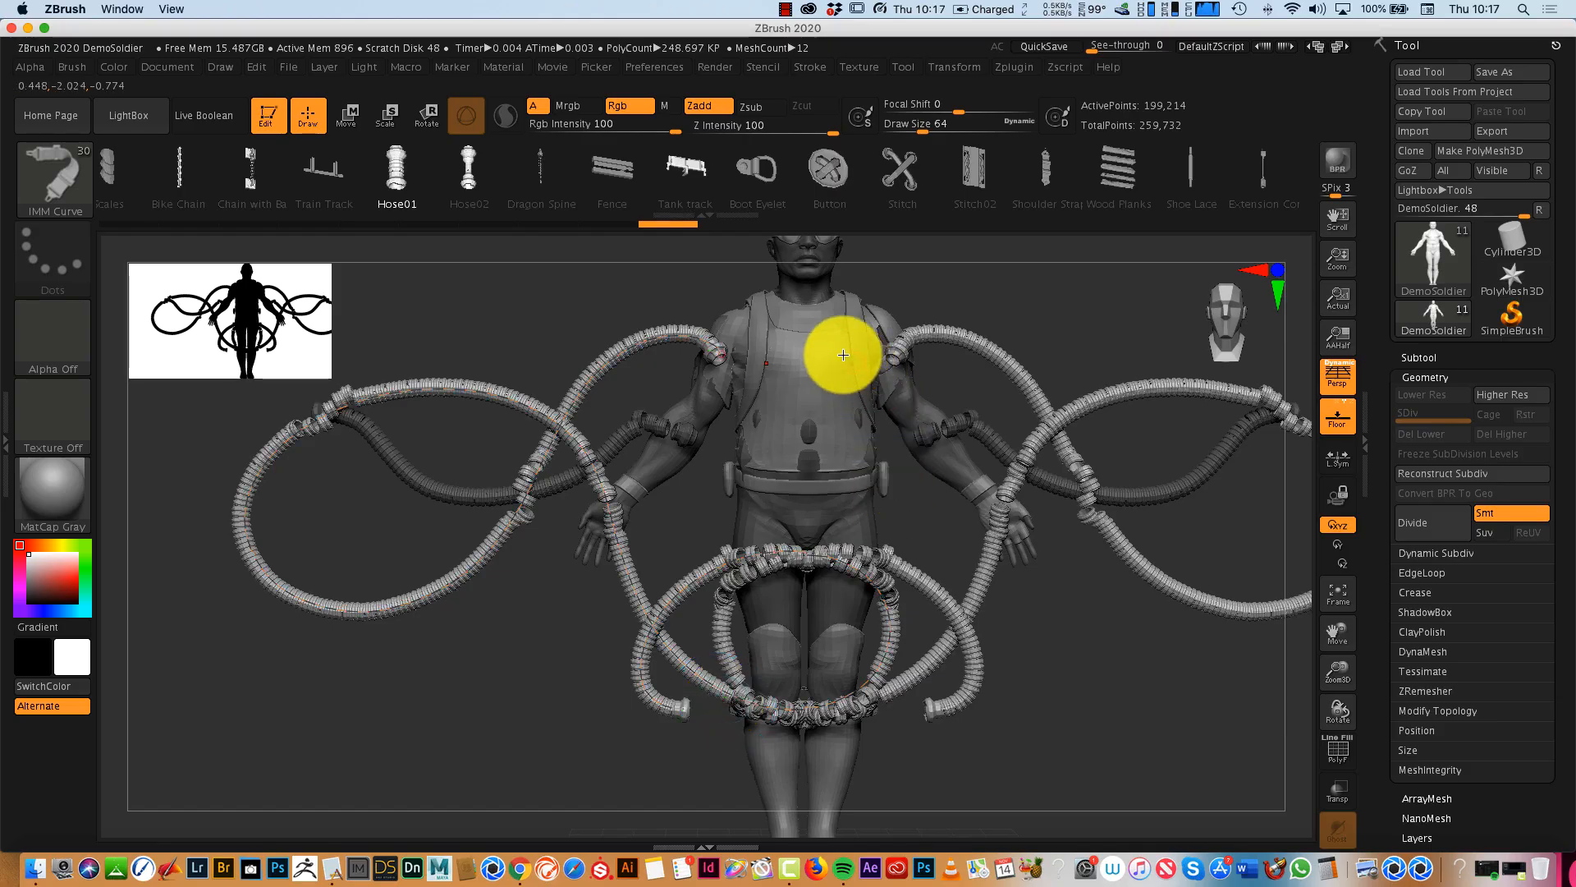
mouse_move(837, 352)
left_mouse_down()
mouse_move(1017, 534)
mouse_move(974, 426)
mouse_move(967, 516)
left_mouse_up()
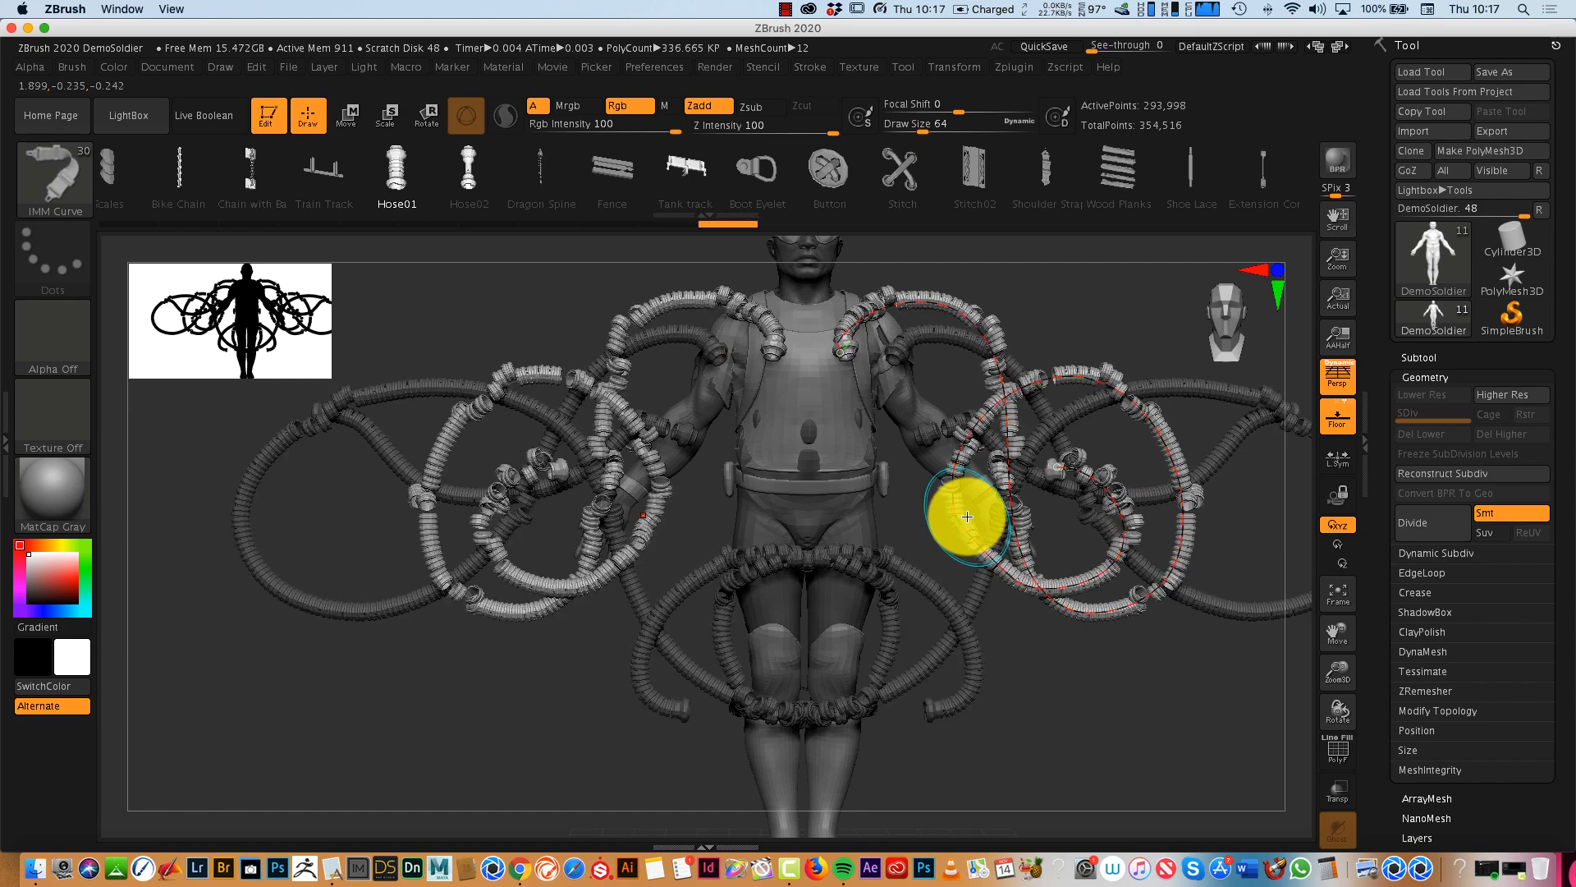
- Change the material of the soldier and hoses to MatCap Skin04
mouse_move(1133, 697)
left_mouse_down()
mouse_move(1020, 693)
mouse_move(1127, 696)
left_mouse_up()
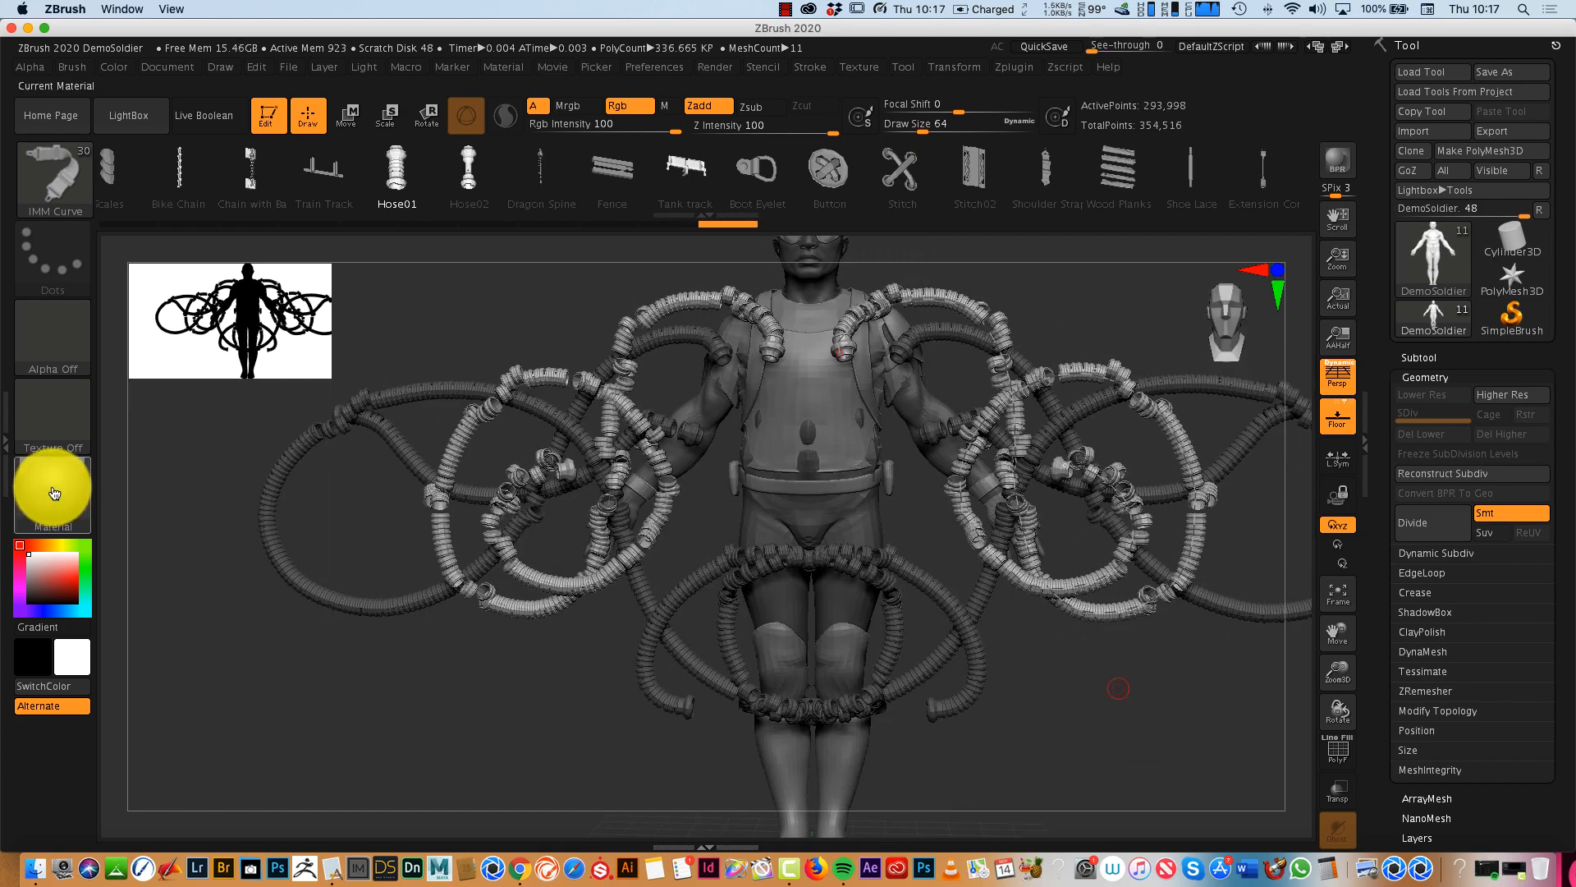
key("m")
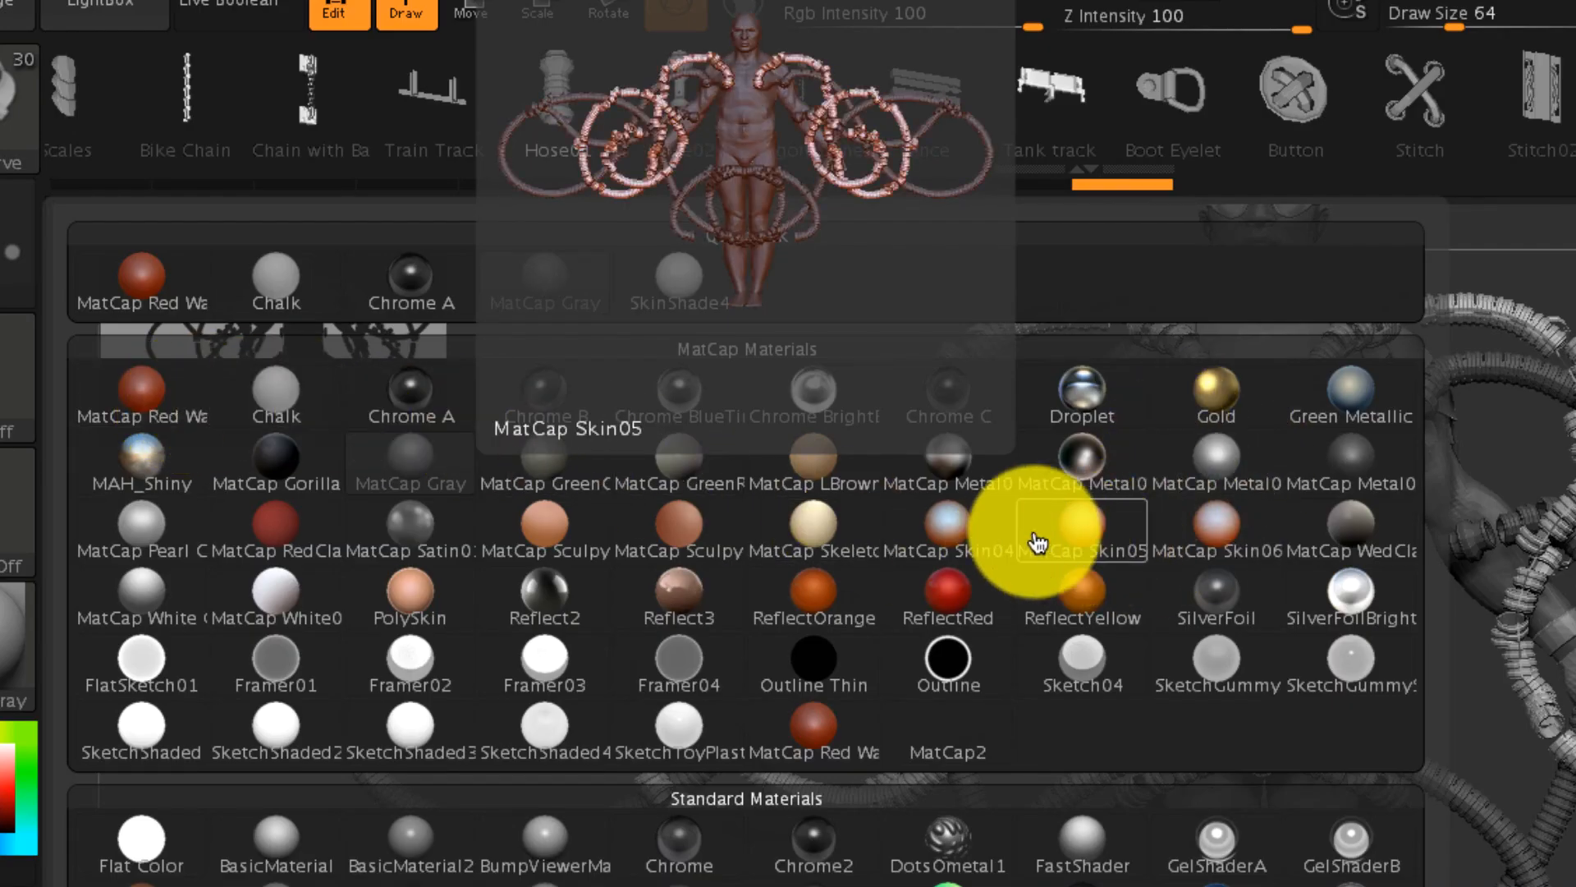
left_click(936, 530)
mouse_move(1105, 693)
left_mouse_down()
mouse_move(1023, 697)
mouse_move(1140, 700)
mouse_move(1144, 672)
left_mouse_up()
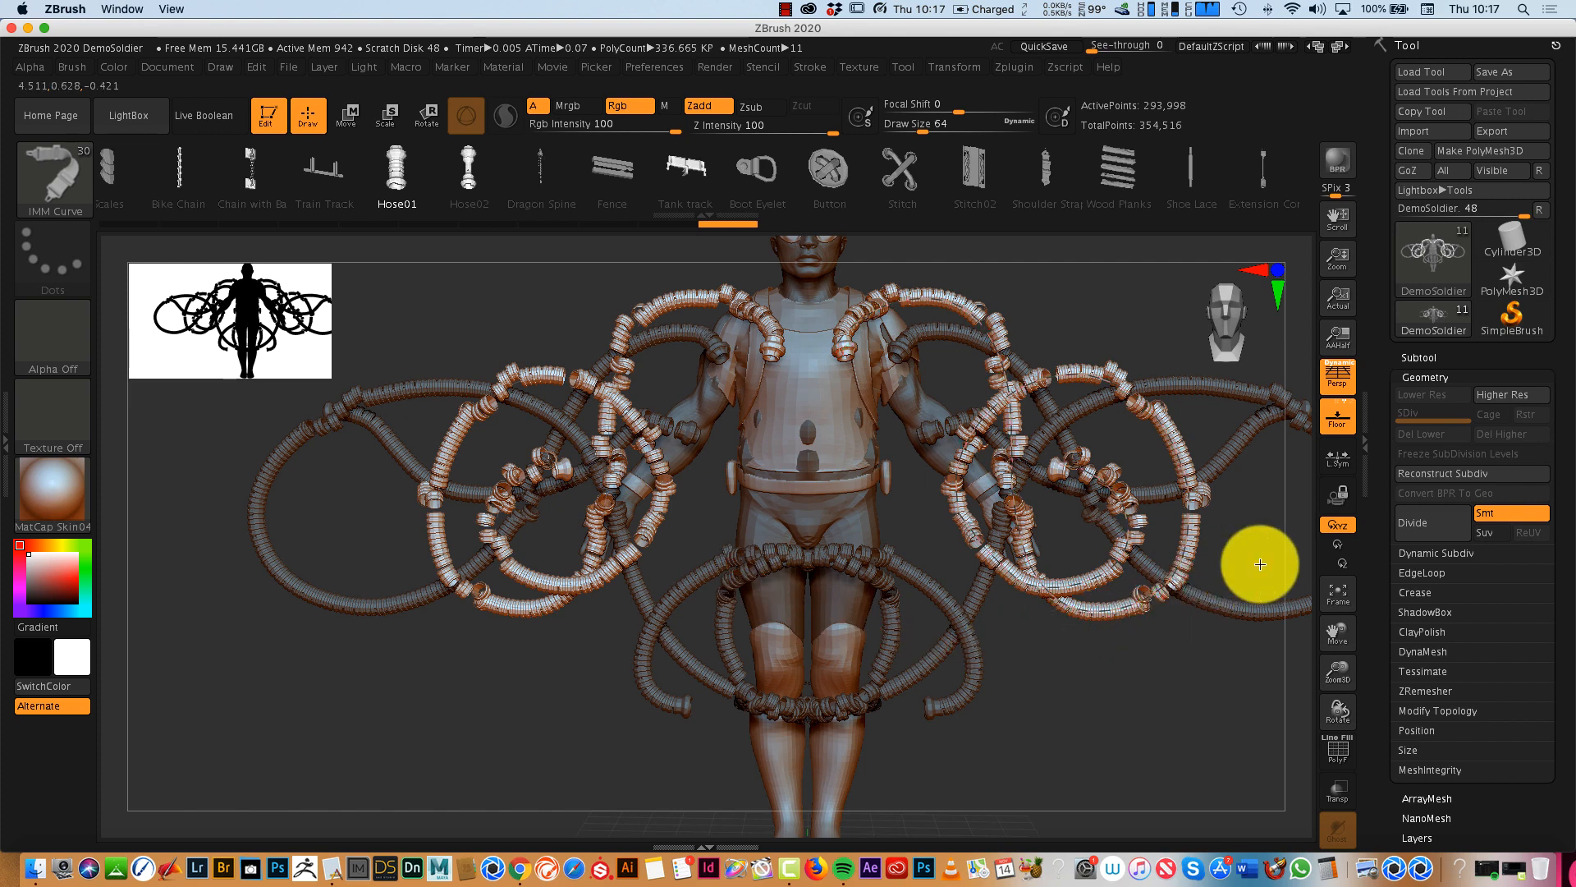
- Clear the mask from the body and the earlier hoses
scroll(1535, 361, "down", 5)
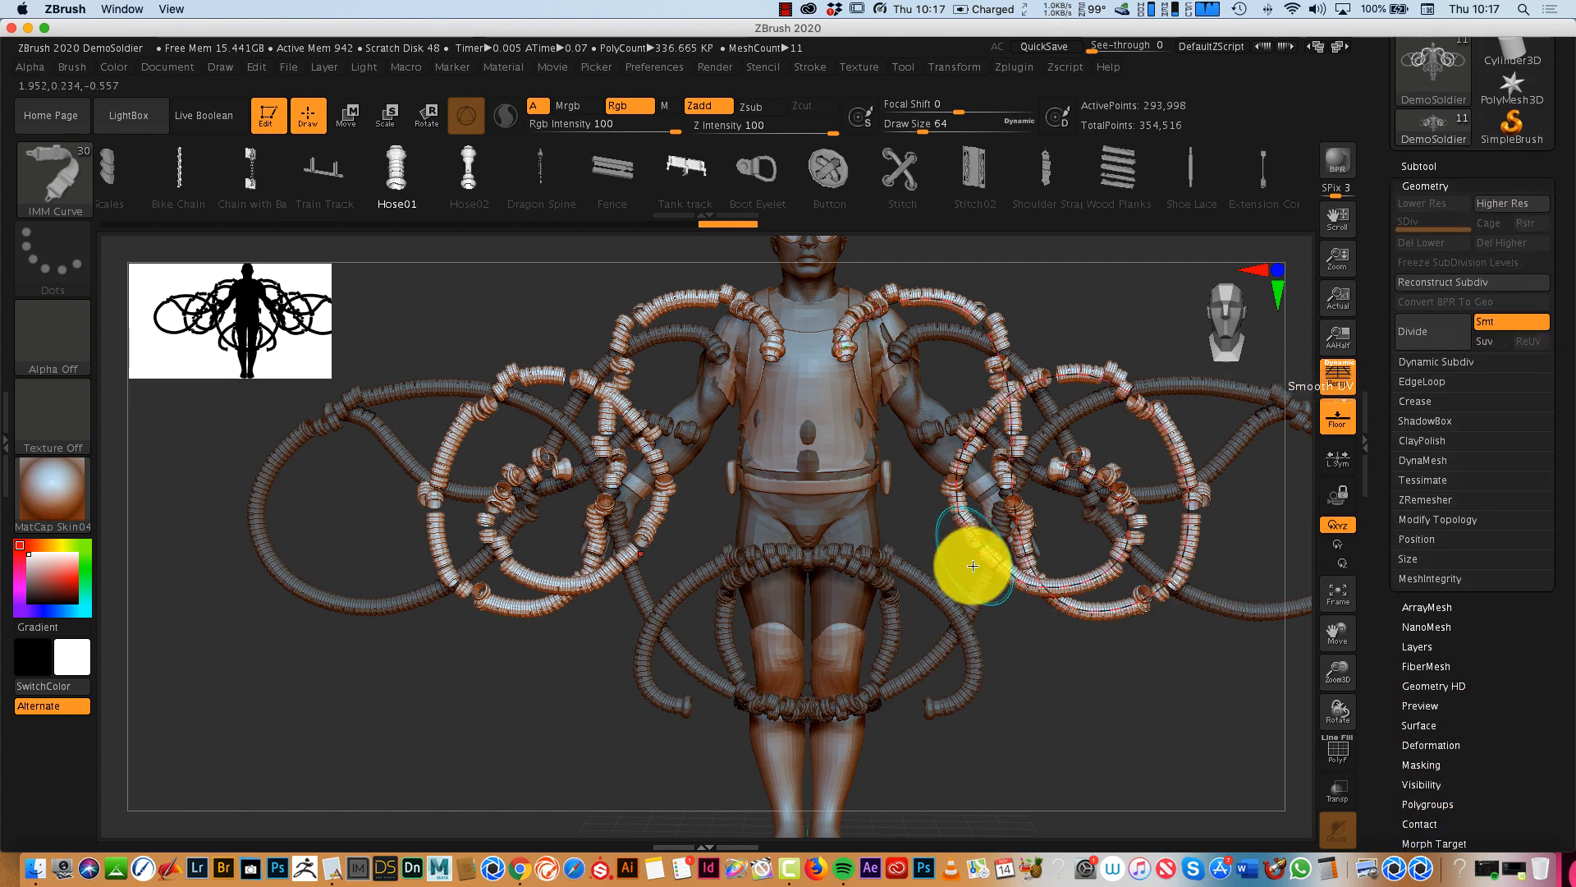
key("ctrl")
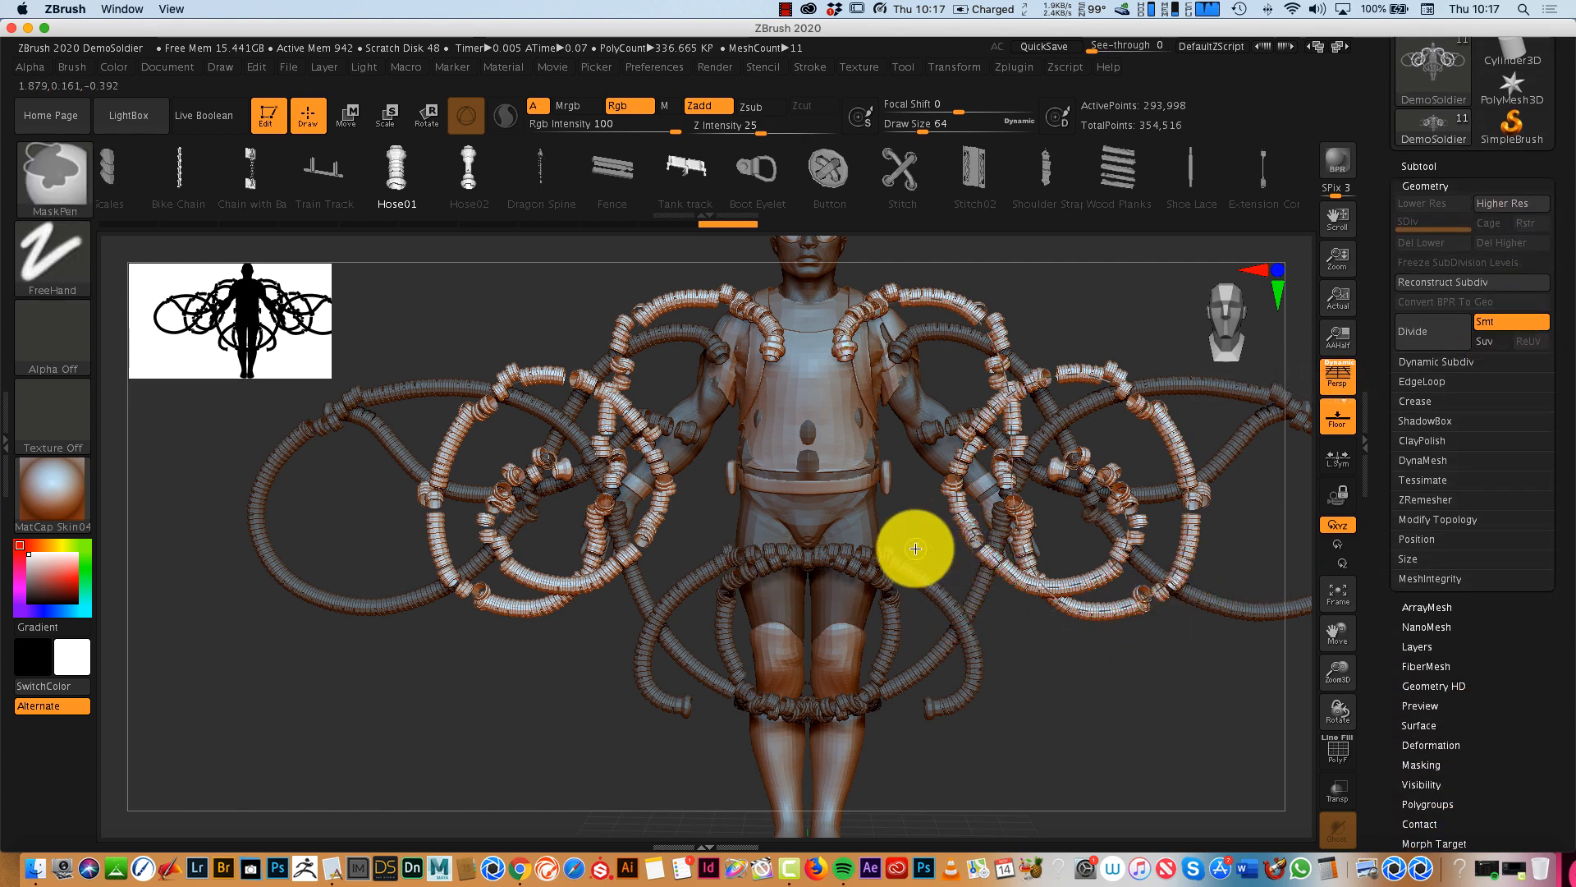
mouse_move(481, 653)
left_mouse_down("ctrl")
mouse_move(468, 763)
mouse_move(591, 722)
left_mouse_up("ctrl")
left_click_drag(1057, 685, 1112, 697)
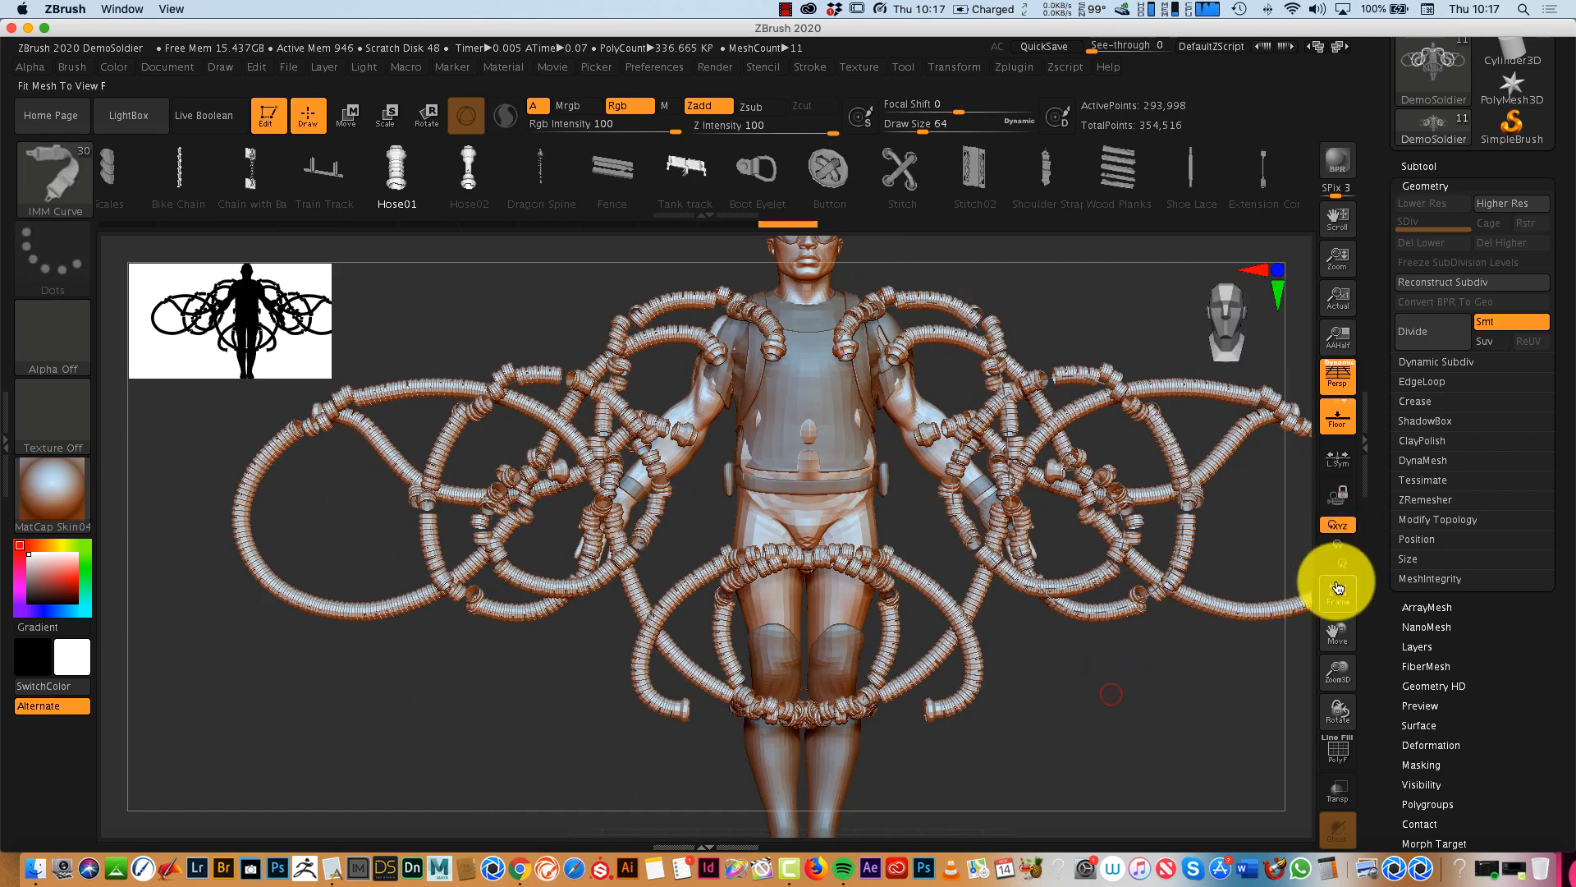
left_click(1338, 591)
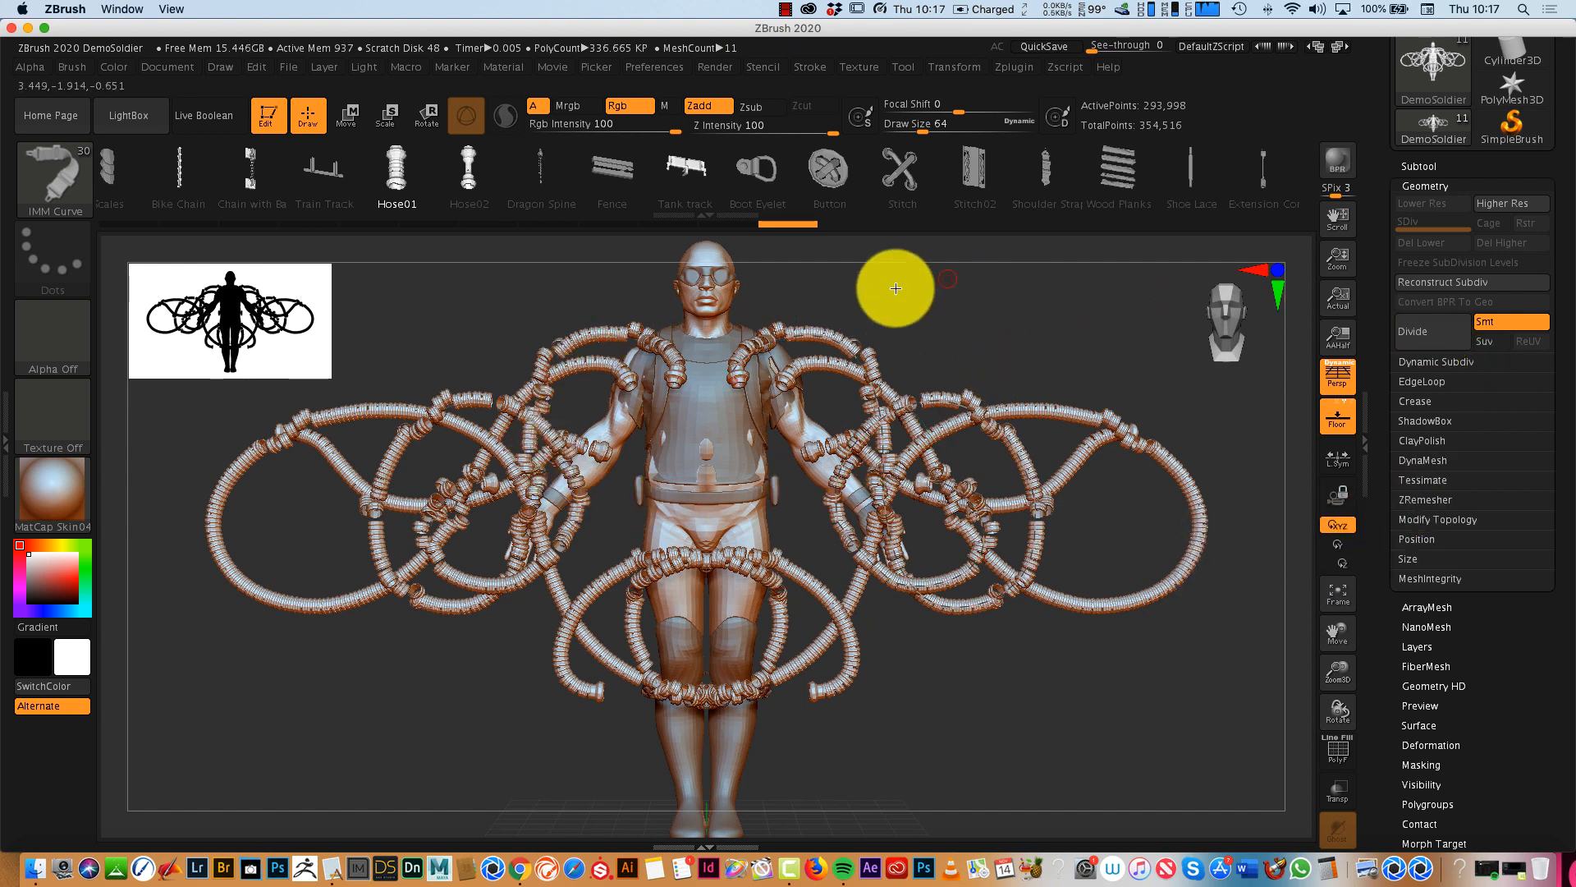
- Show the LightBox project browser and hide it again
key("comma")
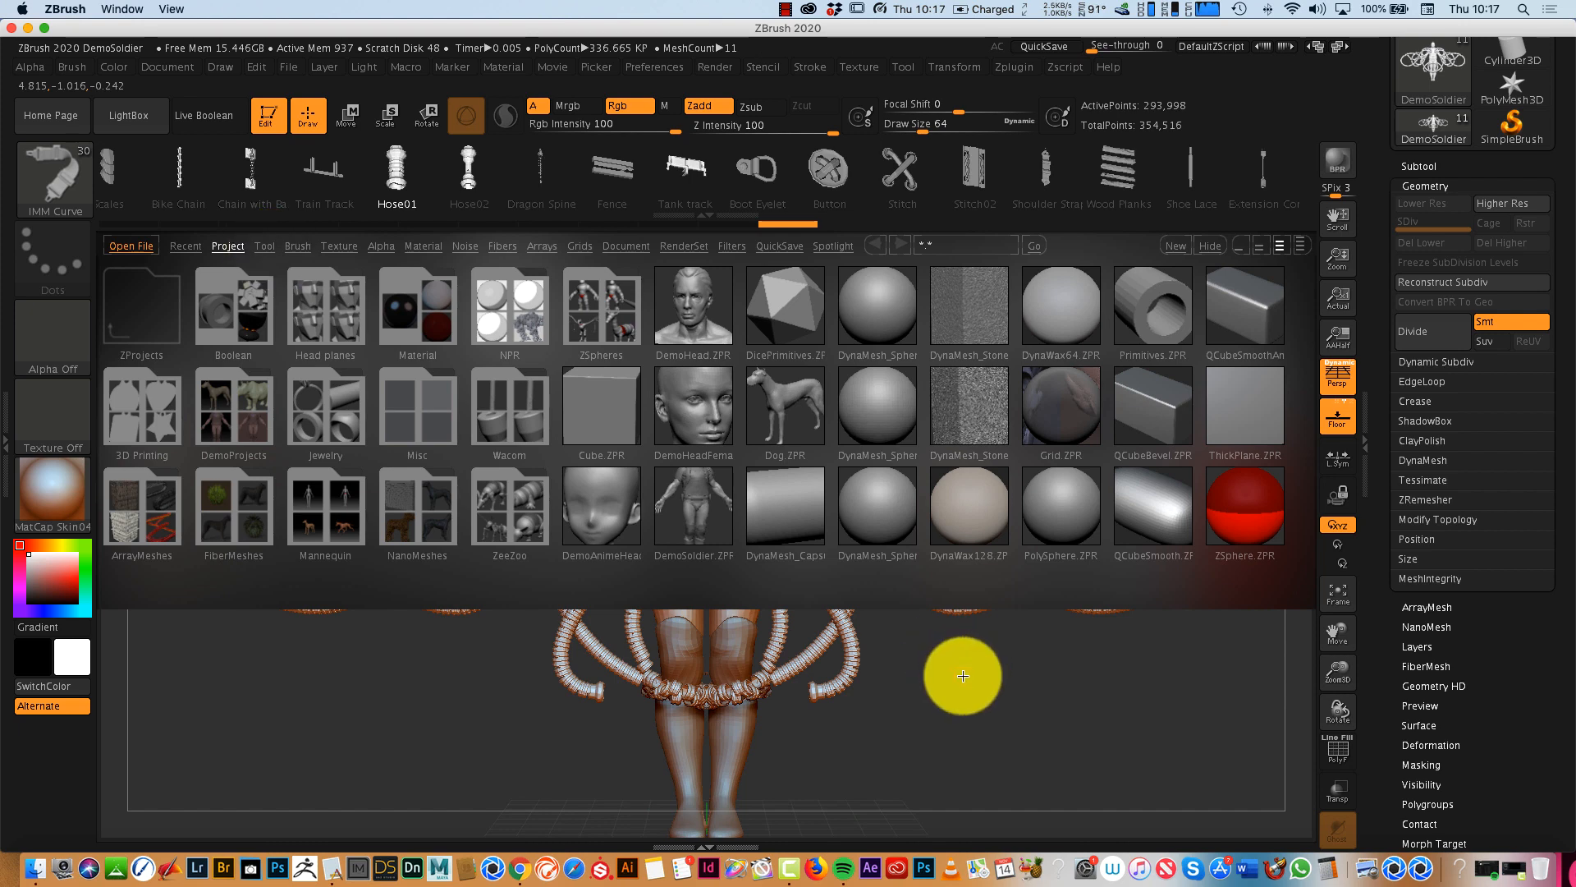
key("comma")
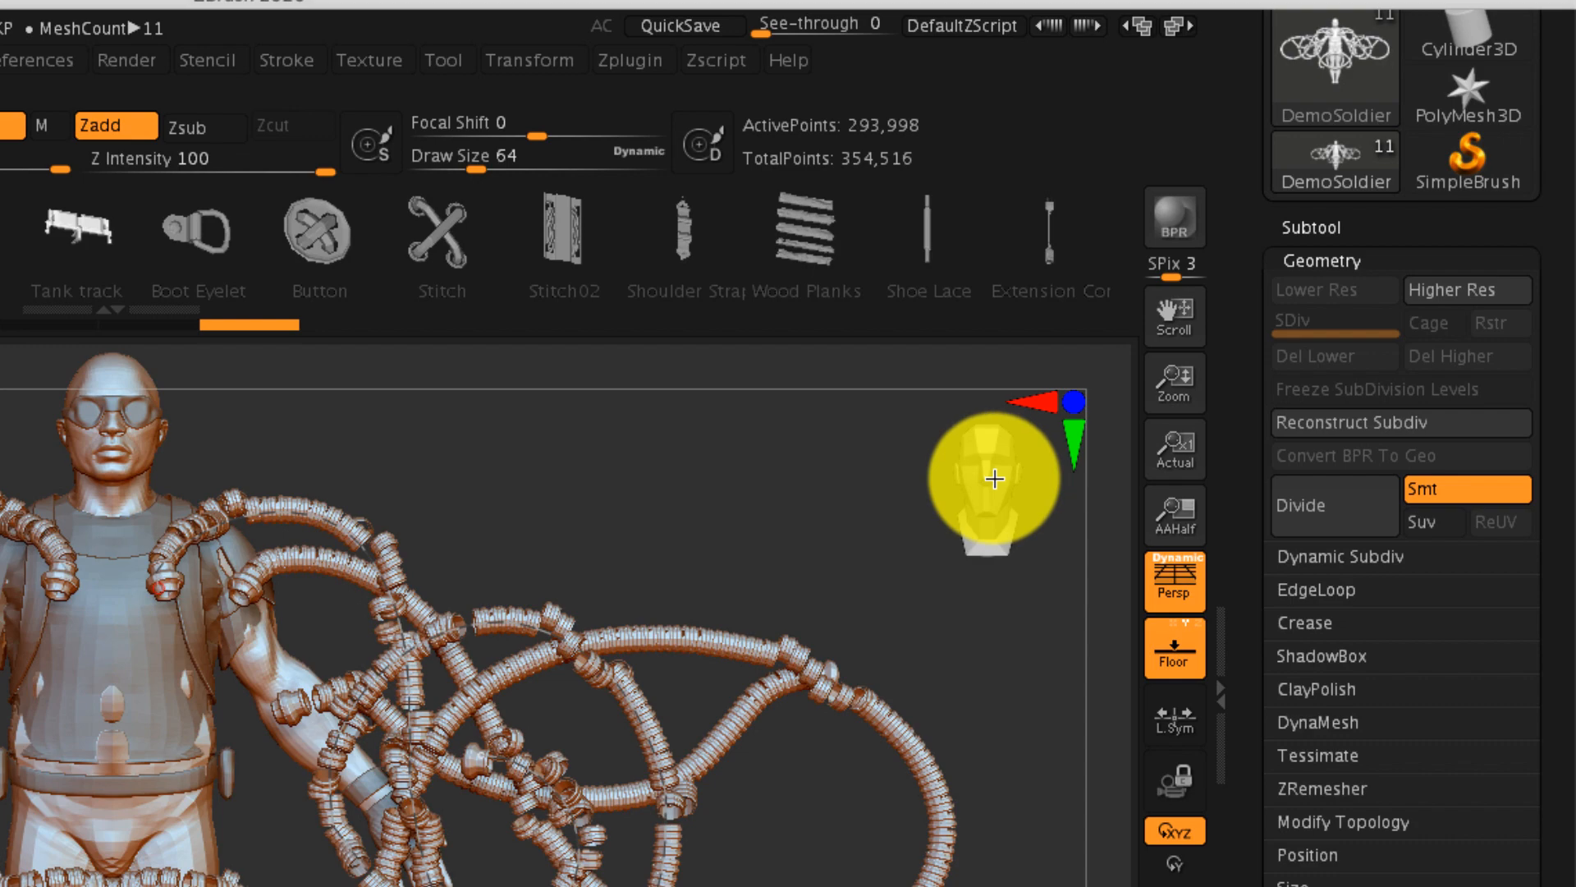
- Turn the model with the CamView head to examine its back, and return it to the front view
left_click_drag(1226, 310, 1184, 322)
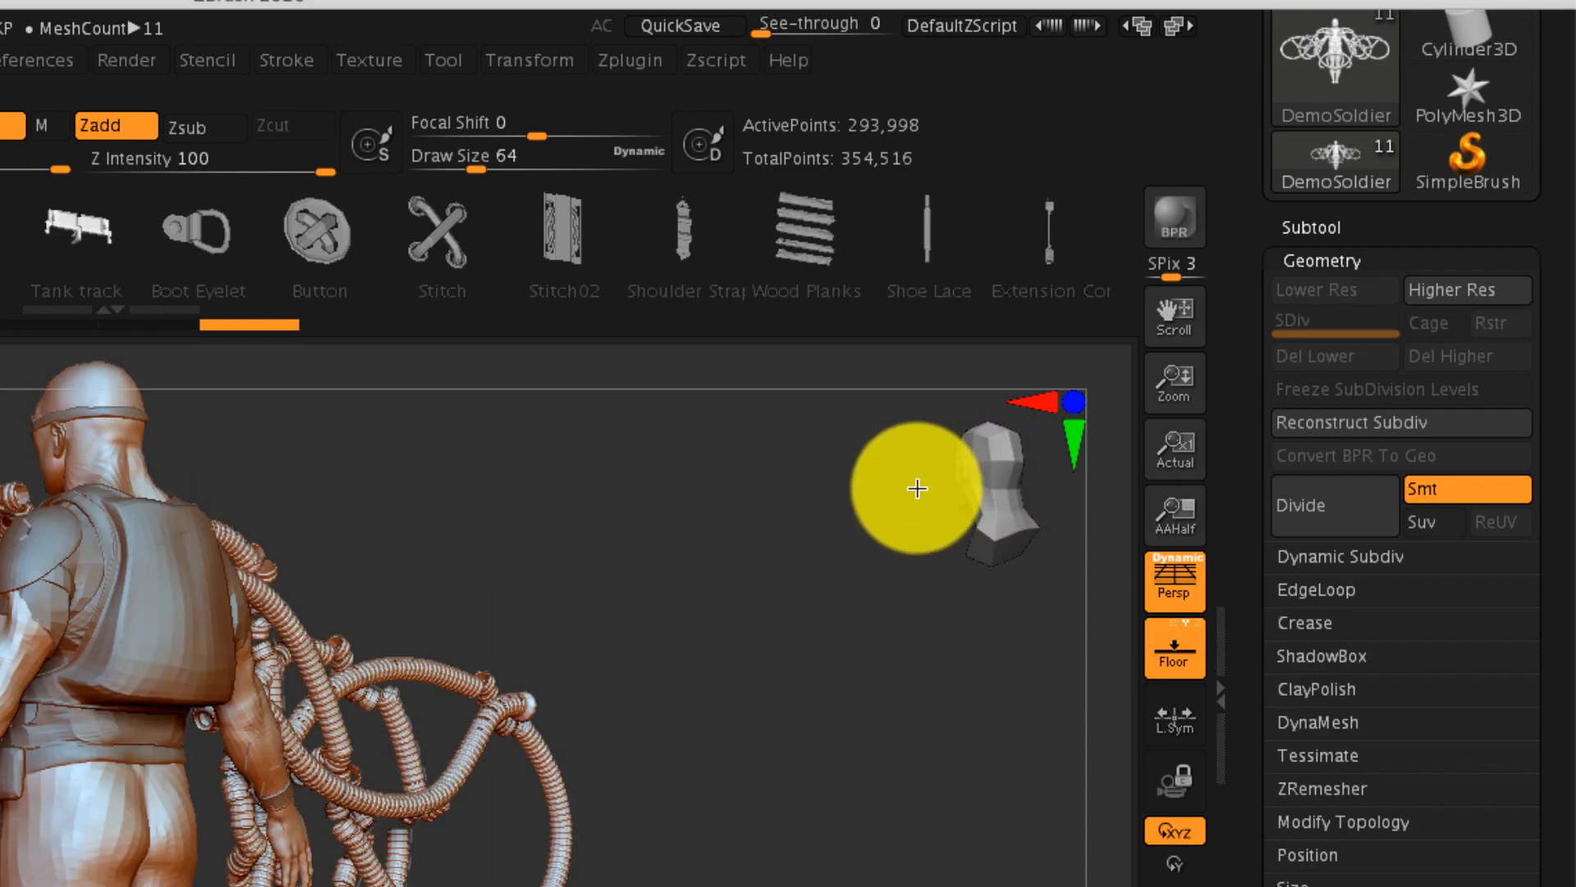
left_click_drag(917, 488, 1014, 479)
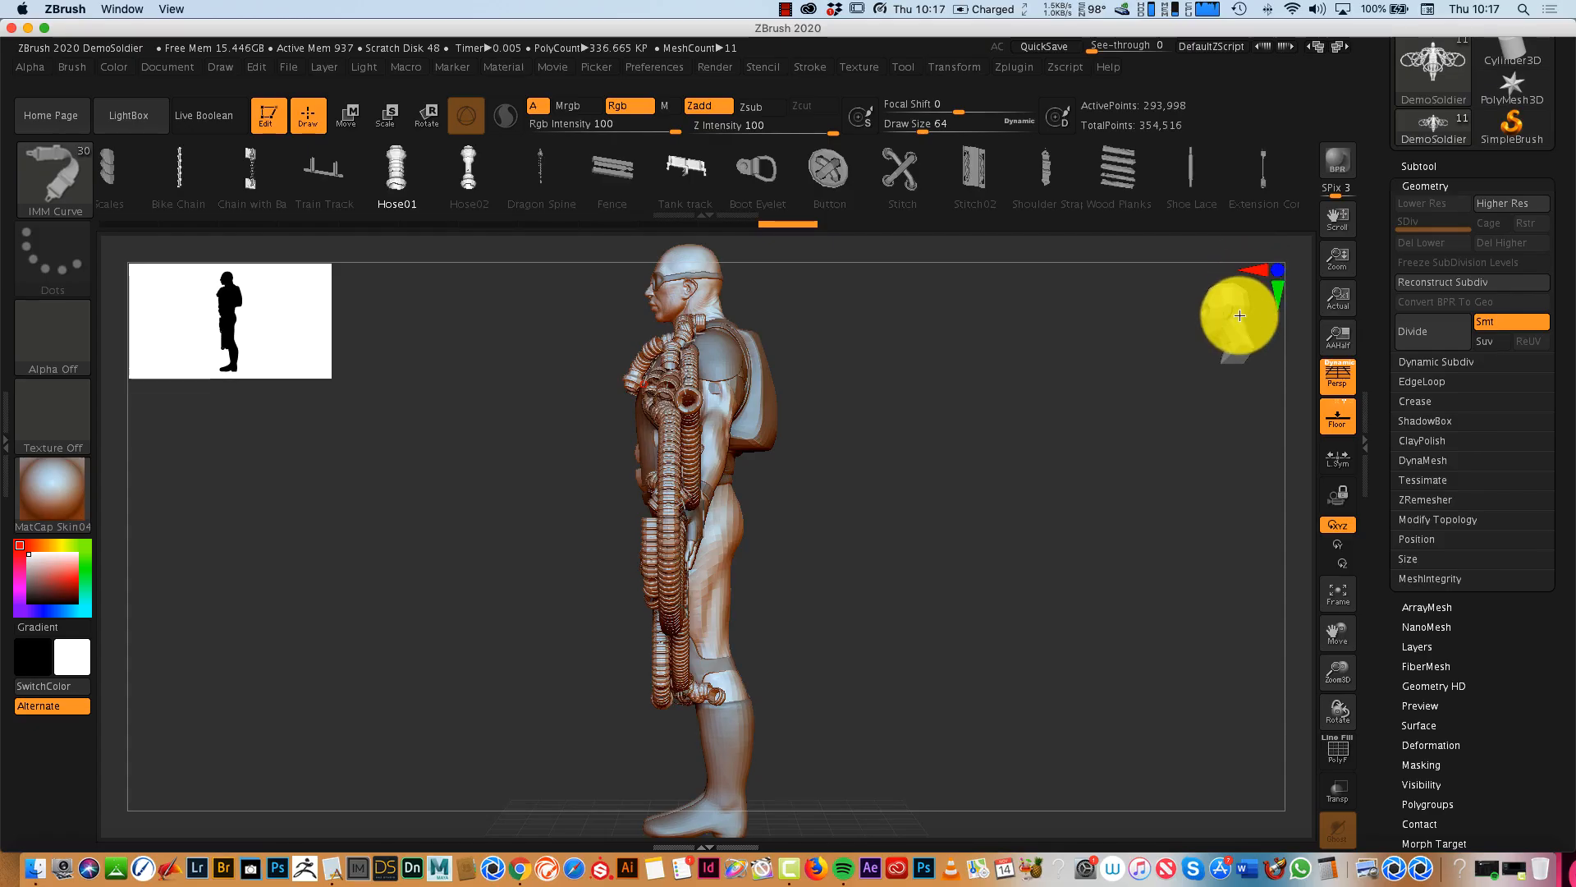
left_click(1237, 317)
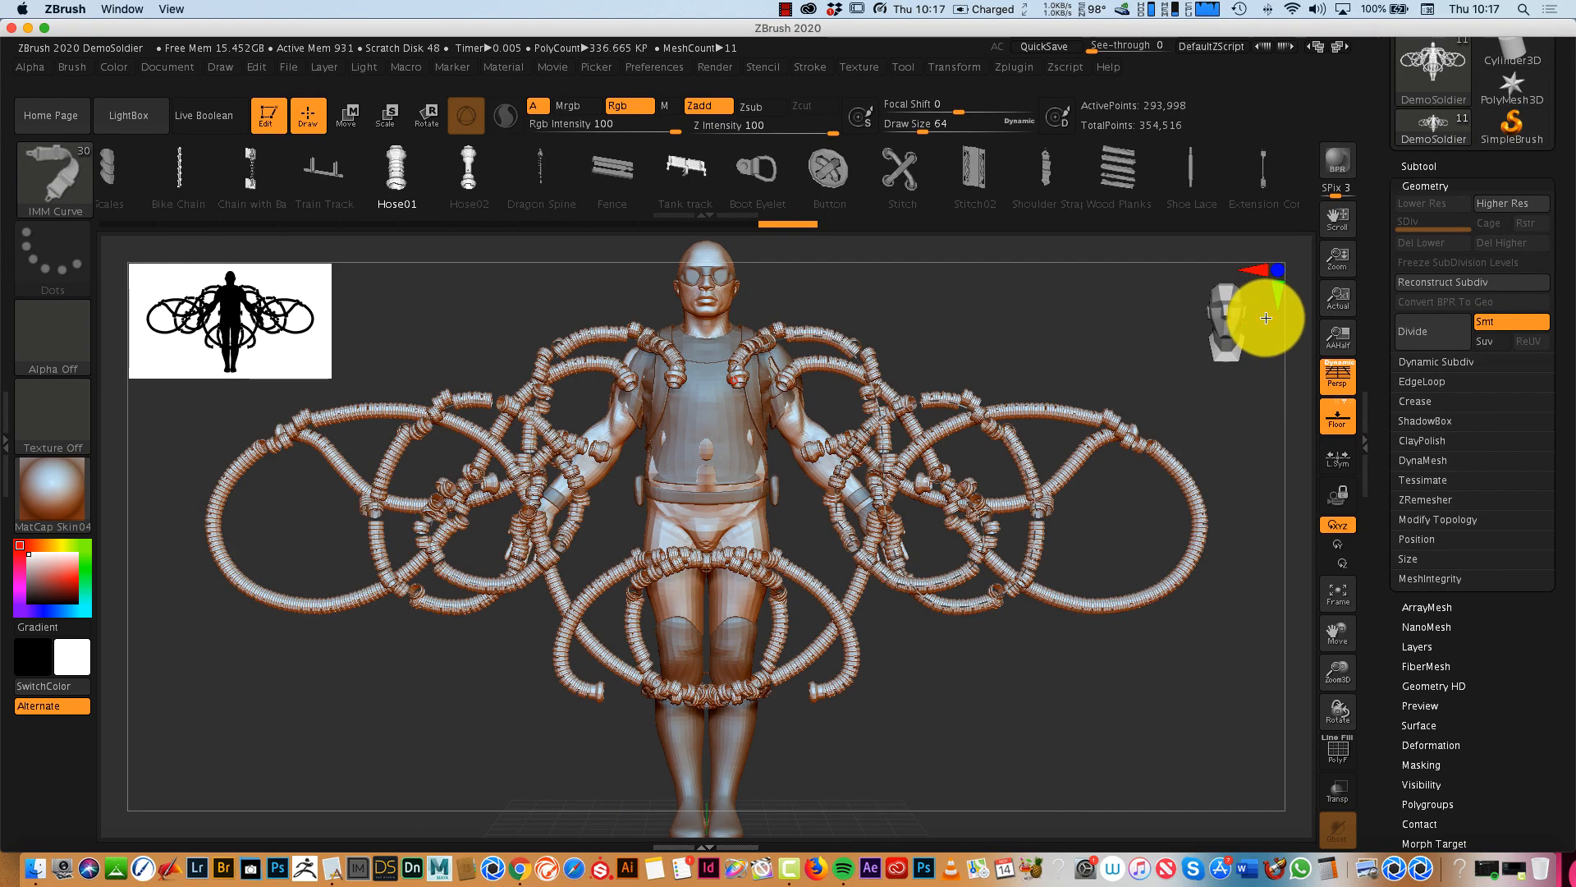
- Shrink the silhouette thumbnail to size 94
left_click_drag(325, 372, 235, 306)
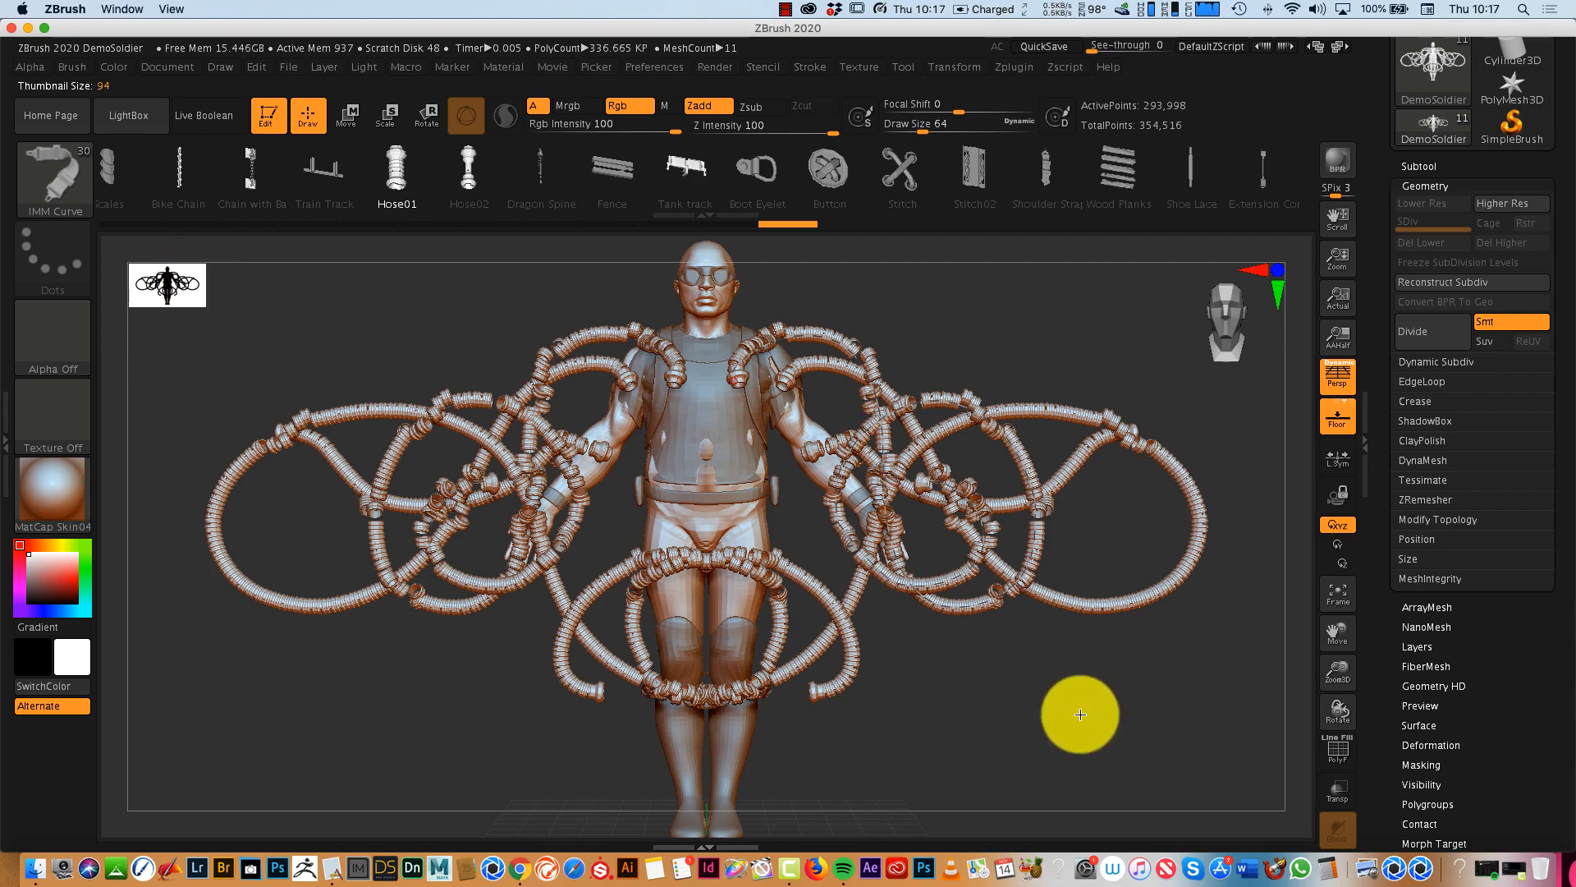
mouse_move(1080, 715)
left_mouse_down()
mouse_move(1013, 711)
mouse_move(1076, 720)
left_mouse_up()
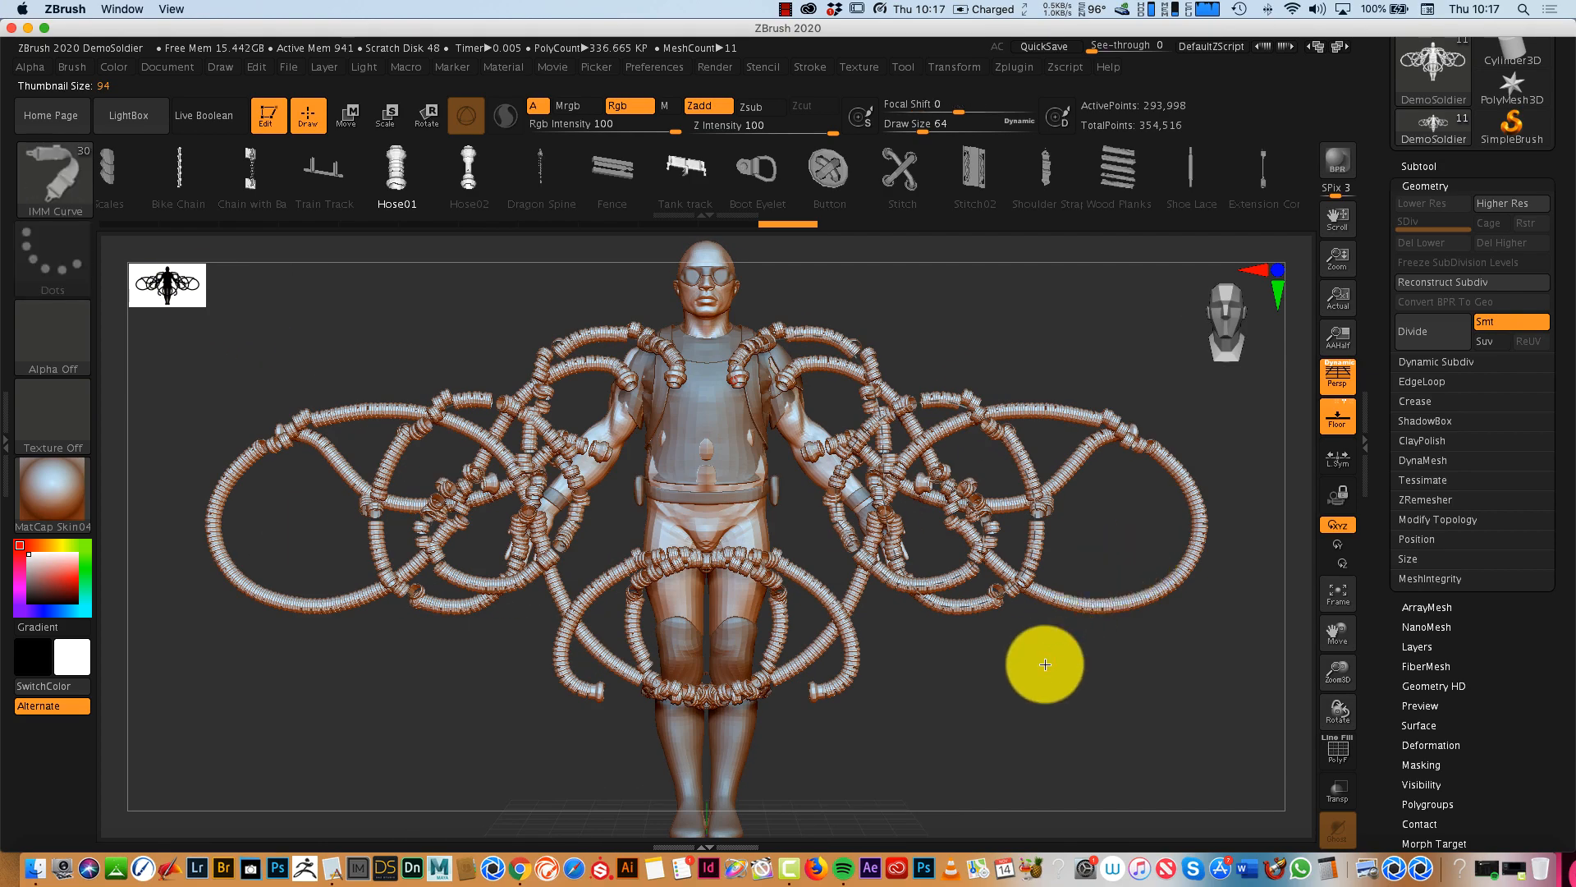
mouse_move(1045, 664)
left_mouse_down()
mouse_move(1045, 764)
mouse_move(1042, 626)
mouse_move(1037, 668)
left_mouse_up()
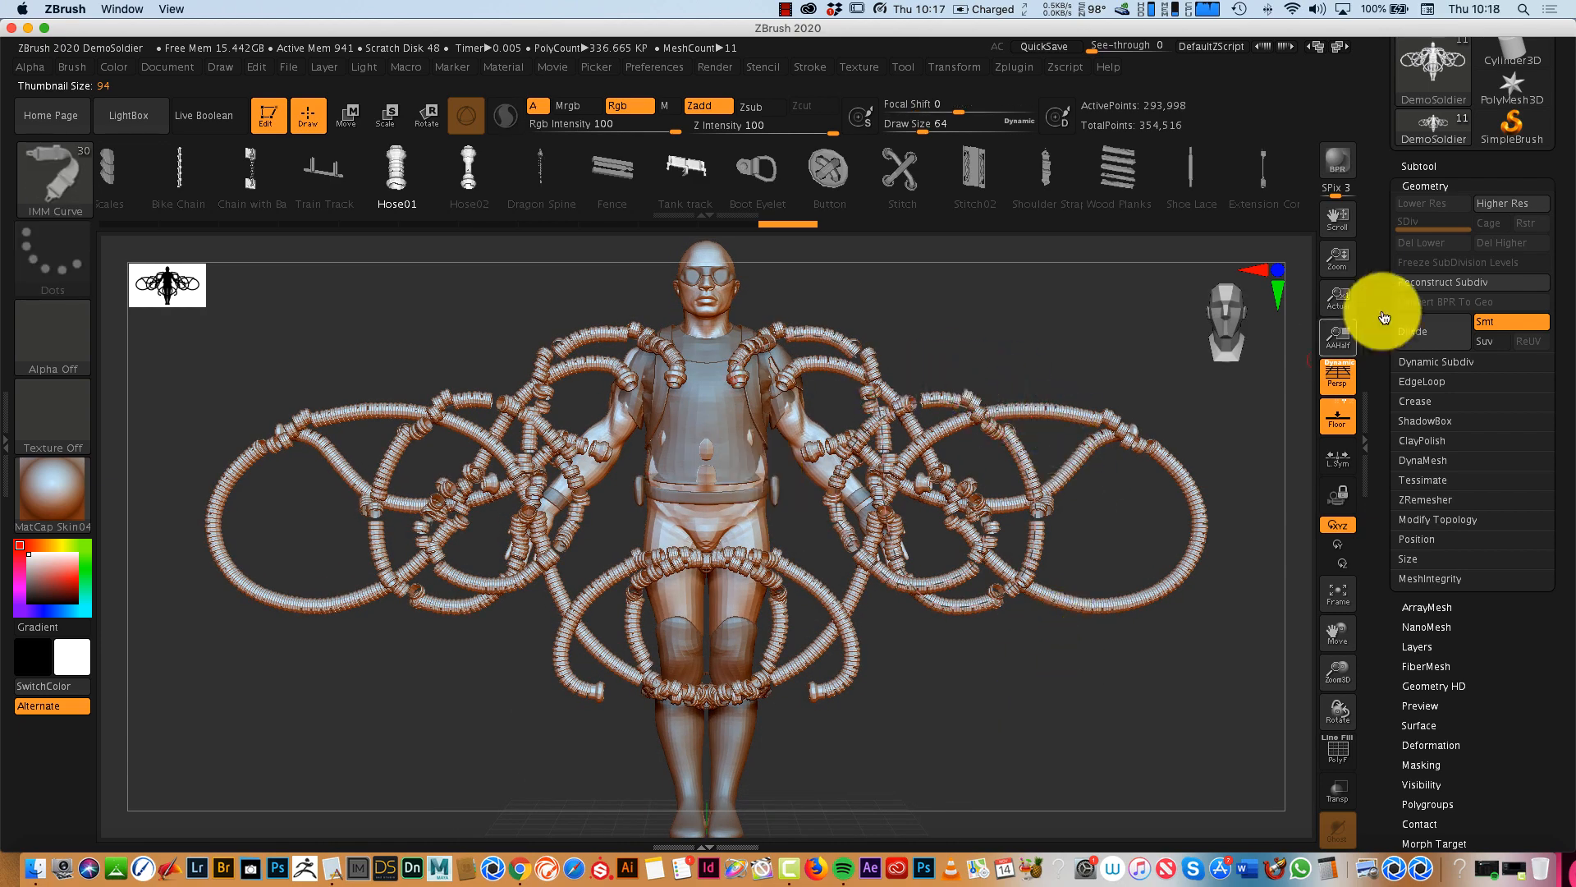
- Hide the shirt, vest and backpack subtools of the soldier
left_click(1419, 166)
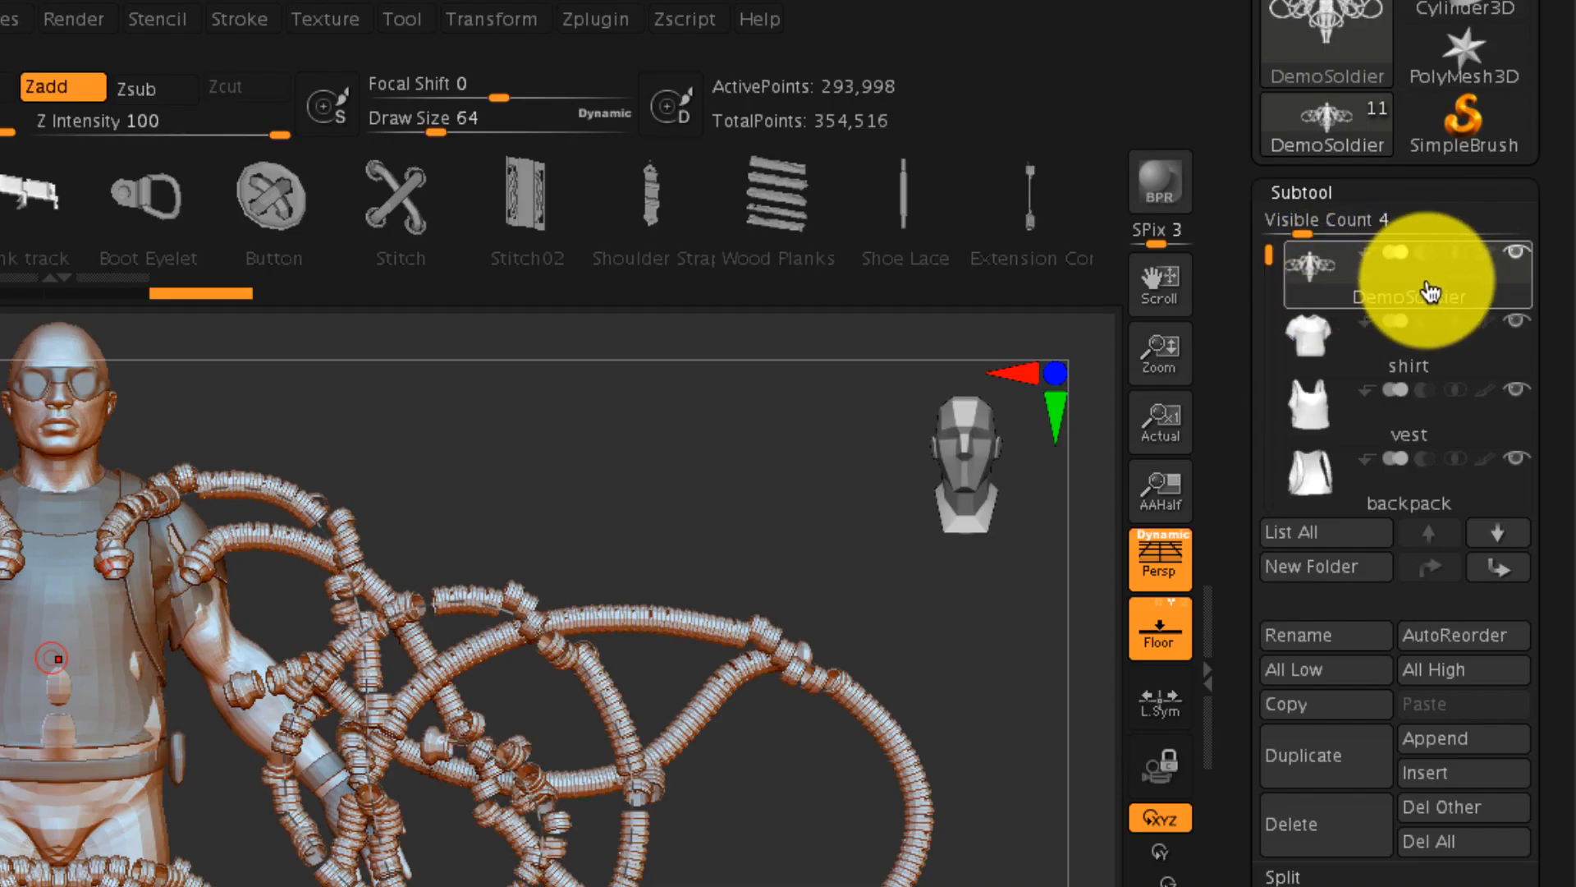
mouse_move(1303, 282)
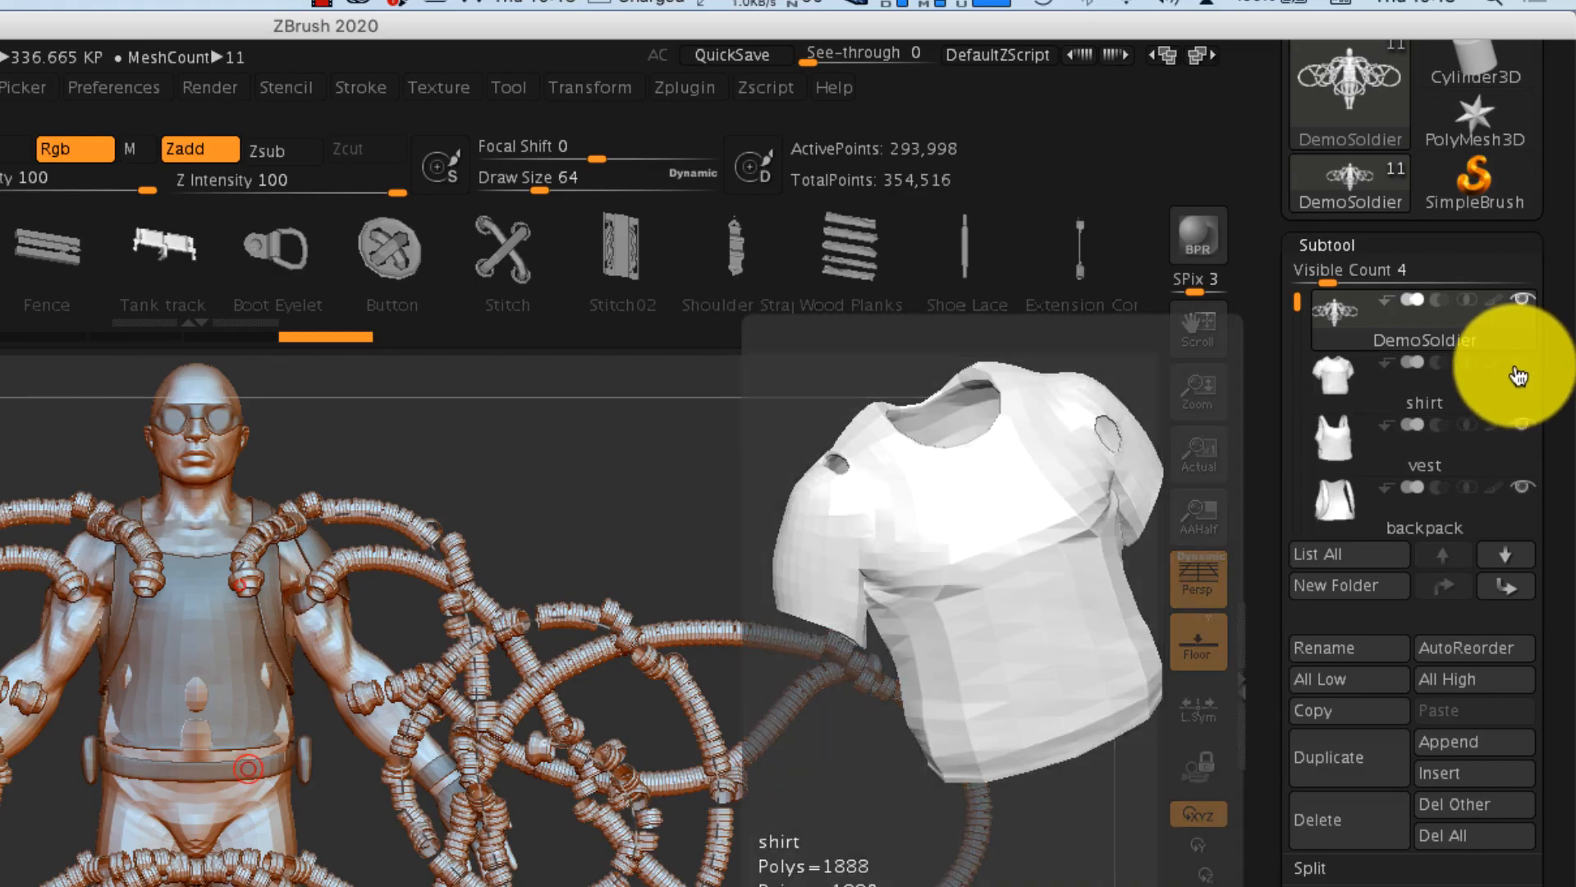
mouse_move(1543, 294)
mouse_move(1530, 493)
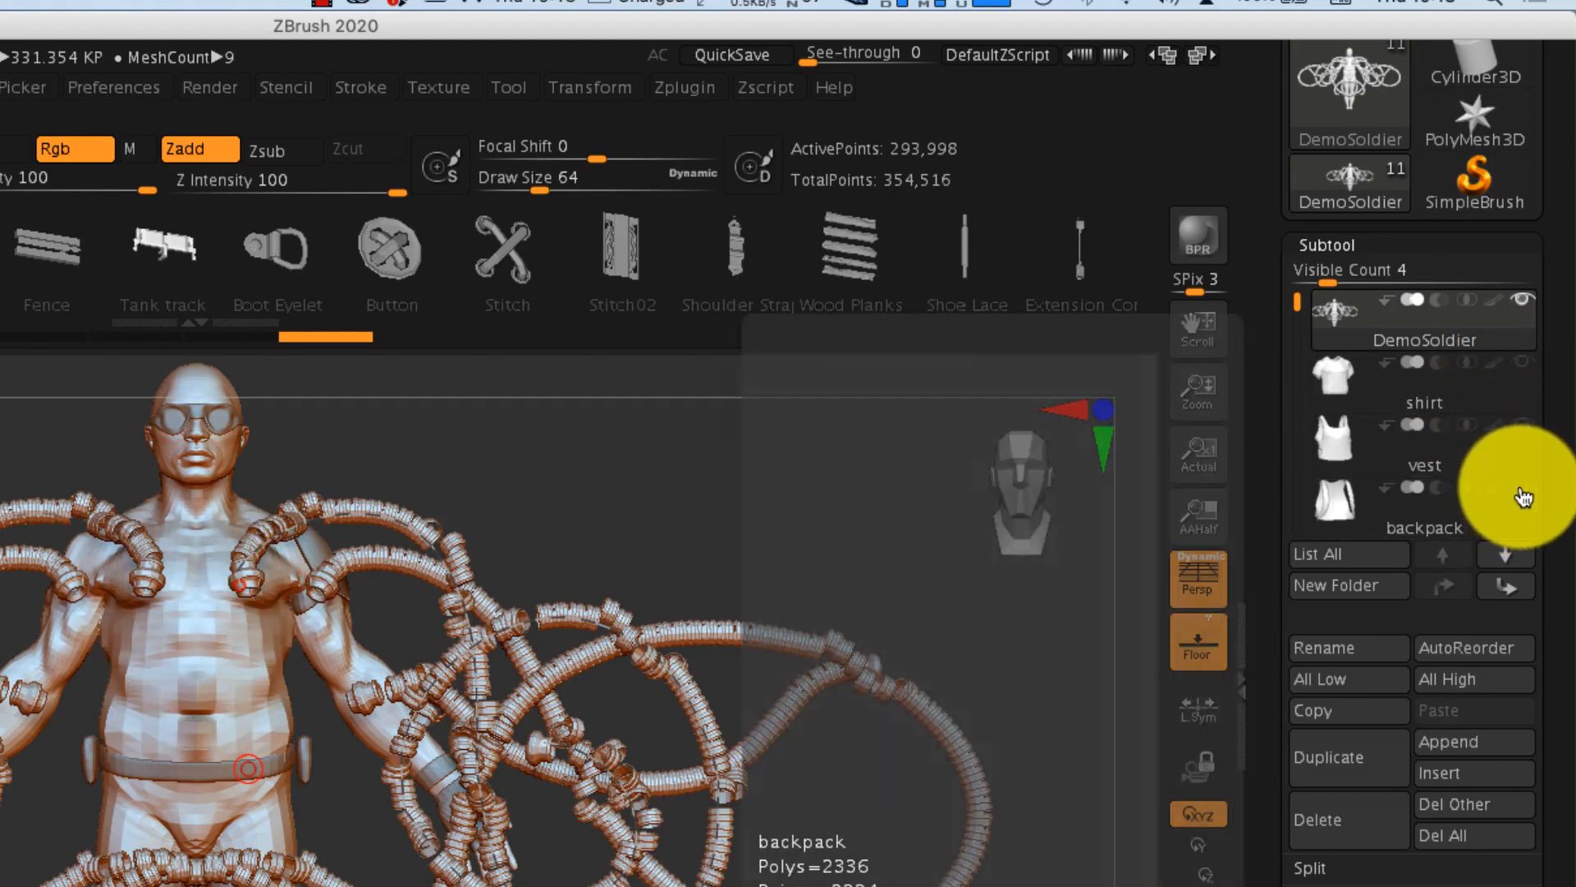
mouse_move(1059, 608)
left_mouse_down()
mouse_move(813, 606)
mouse_move(1043, 583)
left_mouse_up()
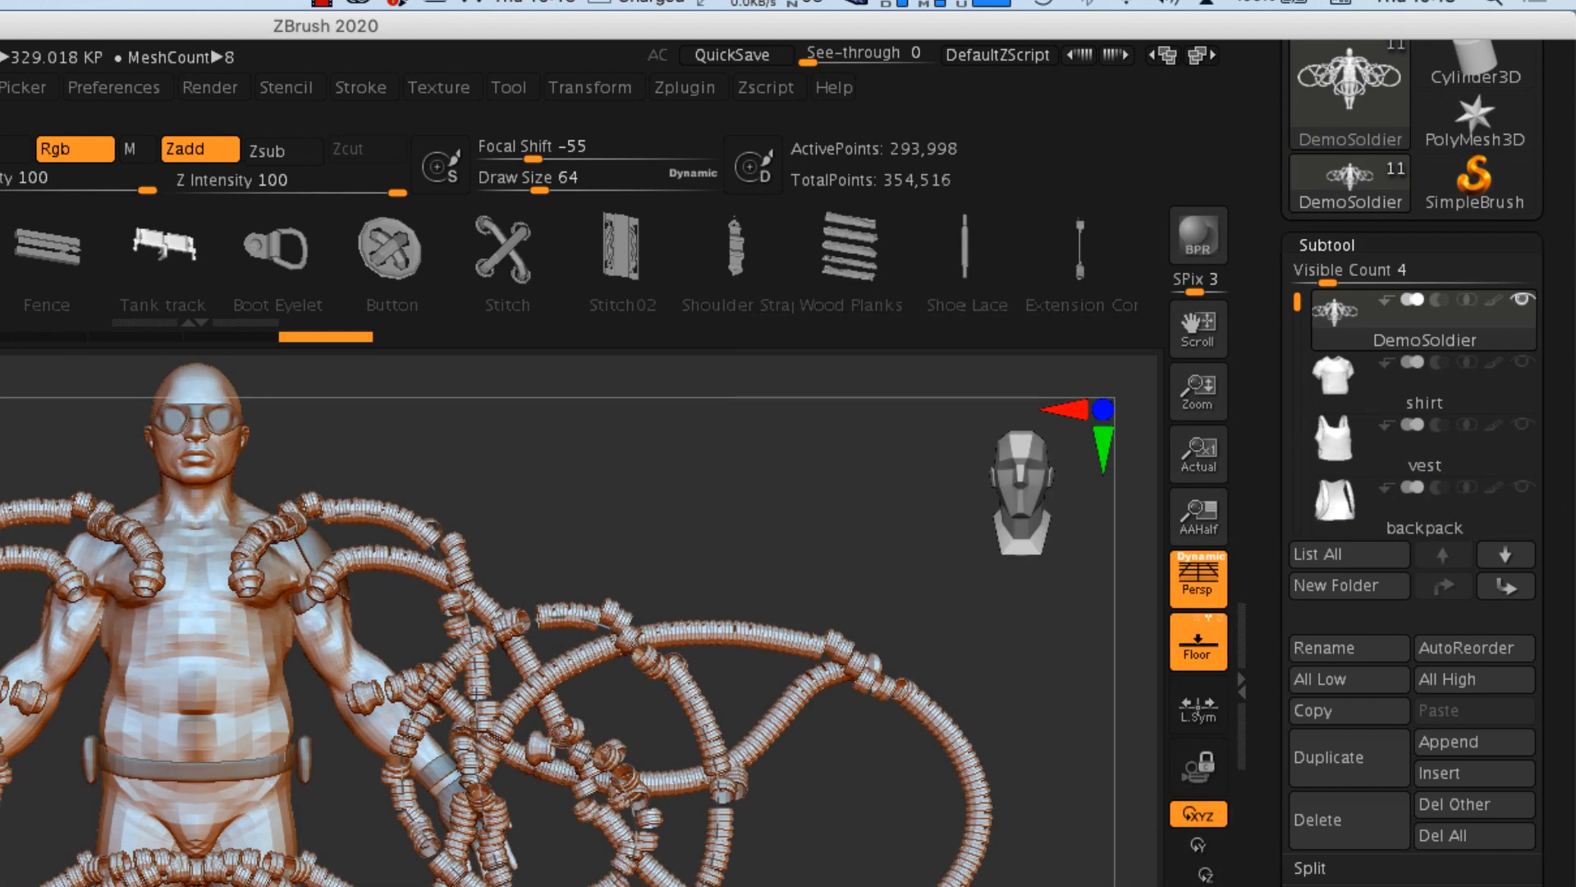
- Hide the belt, glove, goggles and wristBands subtools so the soldier's body is exposed
scroll(1300, 303, "down", 6)
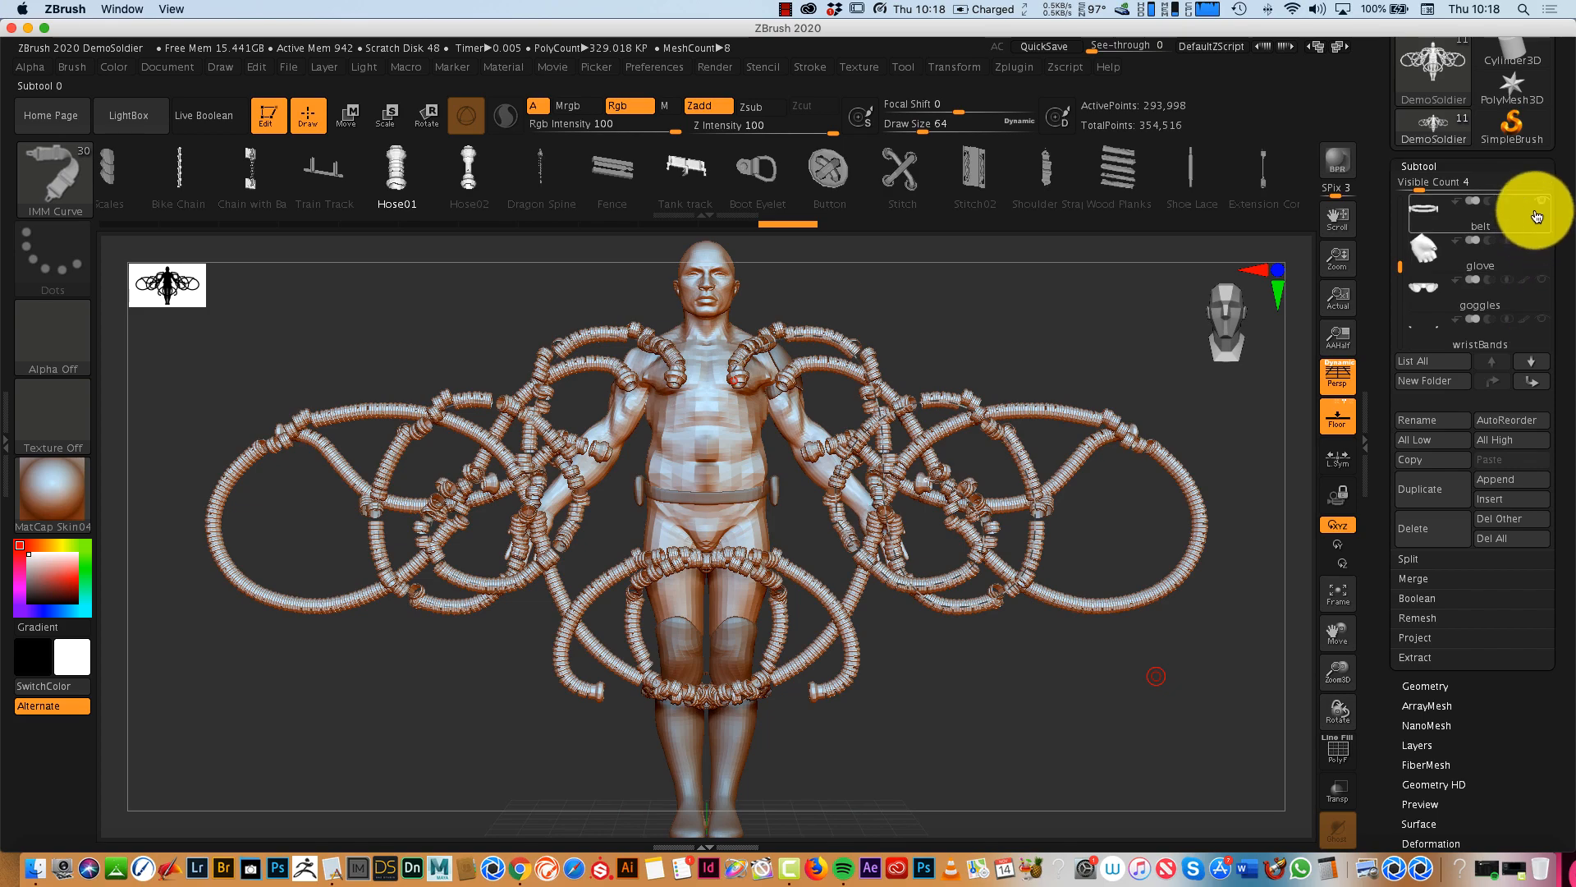
mouse_move(1069, 693)
left_mouse_down()
mouse_move(977, 696)
mouse_move(1076, 685)
left_mouse_up()
left_click_drag(746, 457, 748, 411)
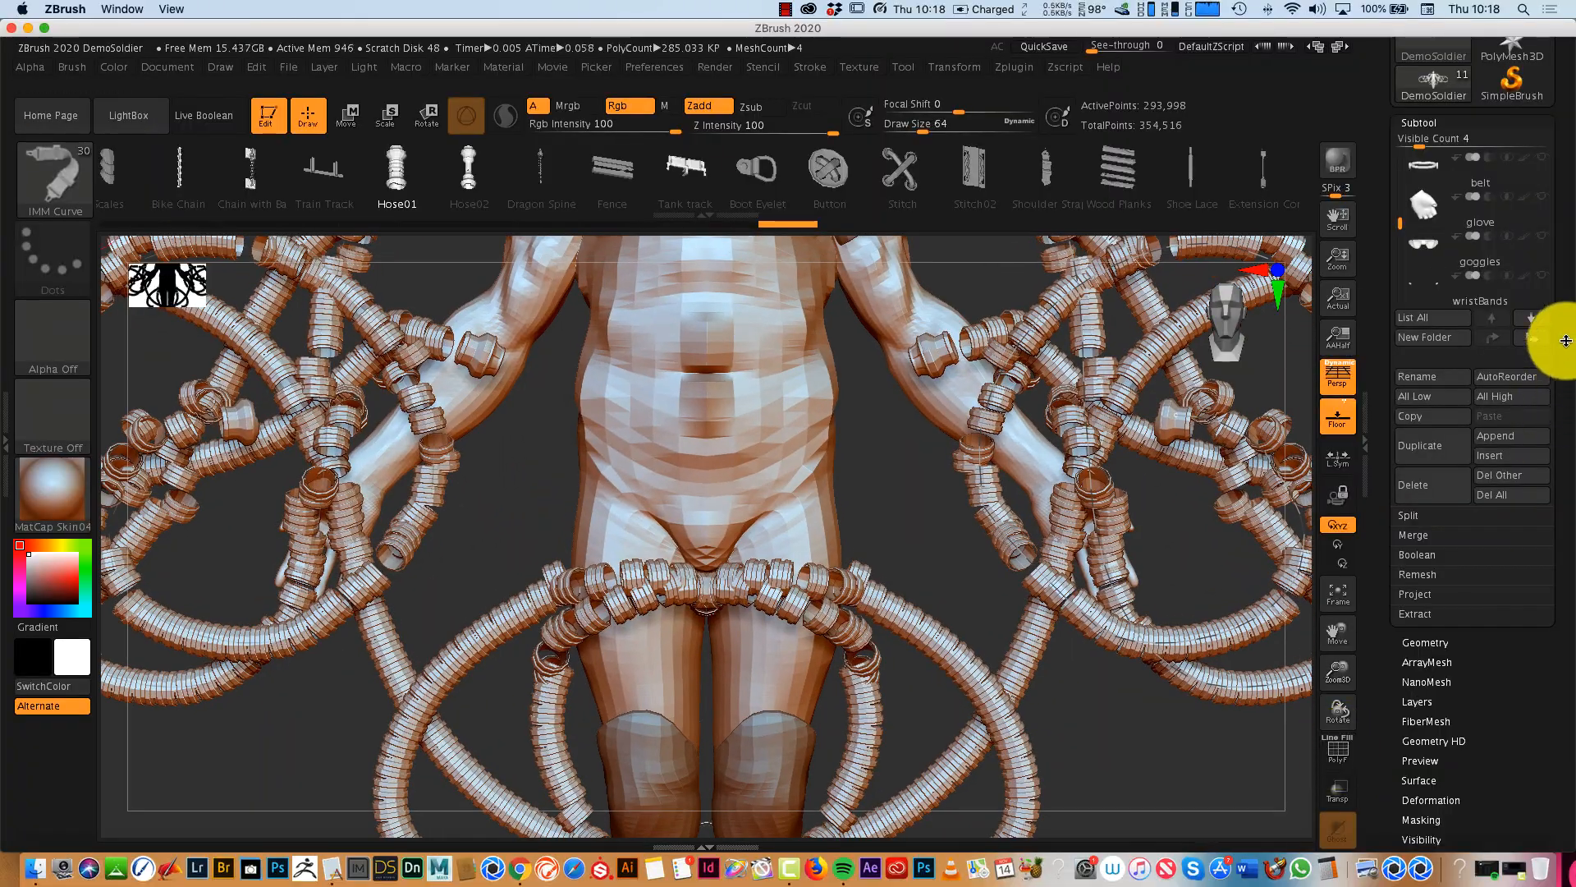
left_click_drag(1566, 340, 1403, 236)
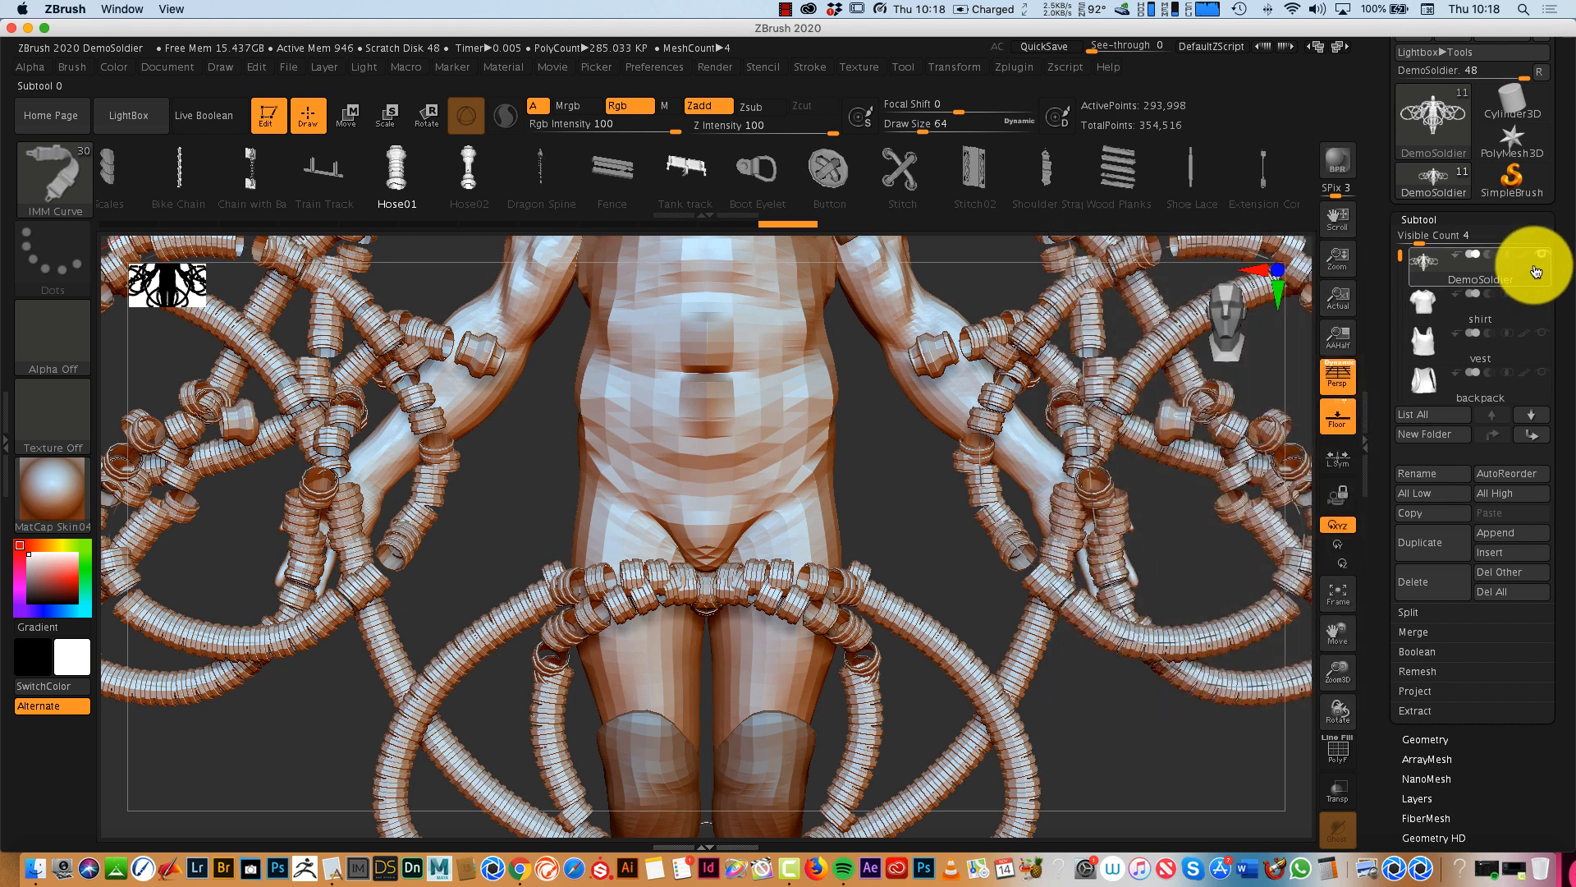
- Subdivide the DemoSoldier subtool's geometry up to subdivision level 3
left_click_drag(1538, 369, 1556, 292)
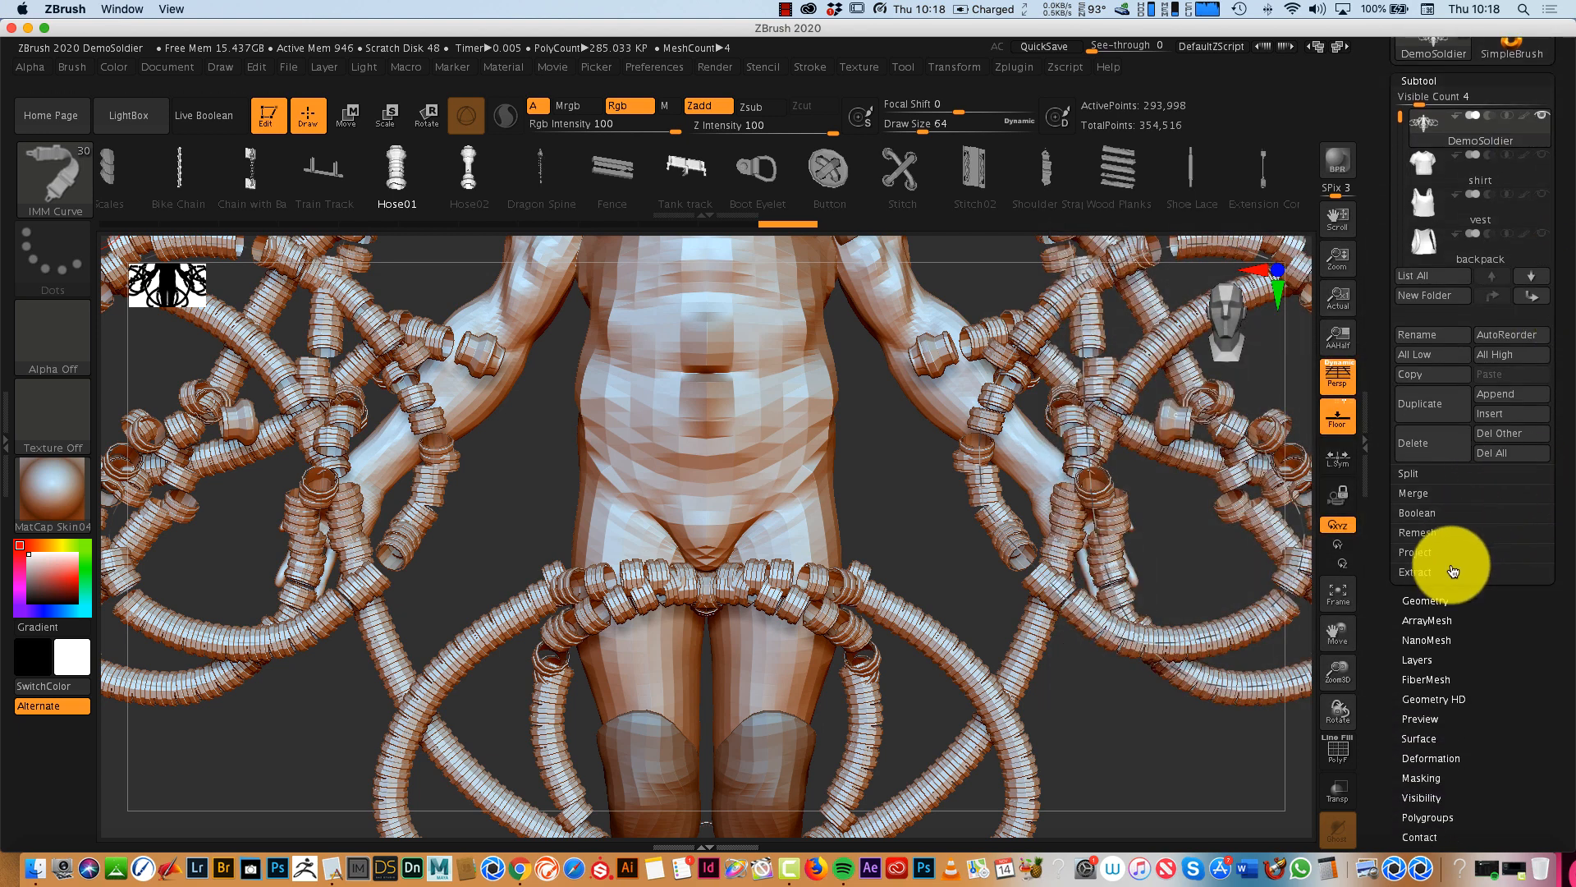
left_click(1432, 601)
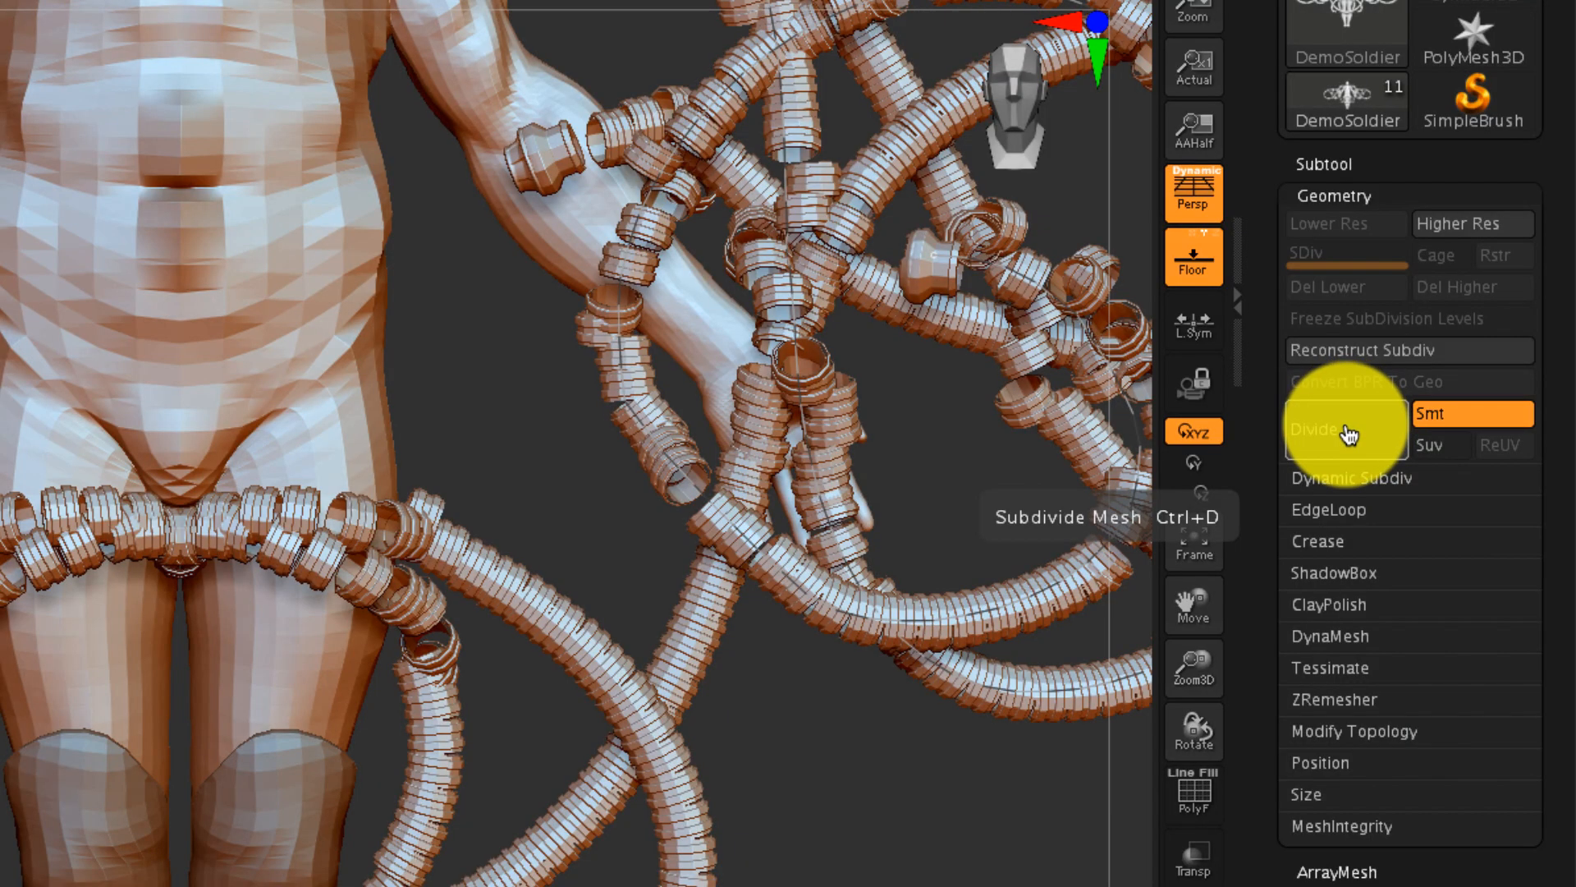
left_click(1349, 435)
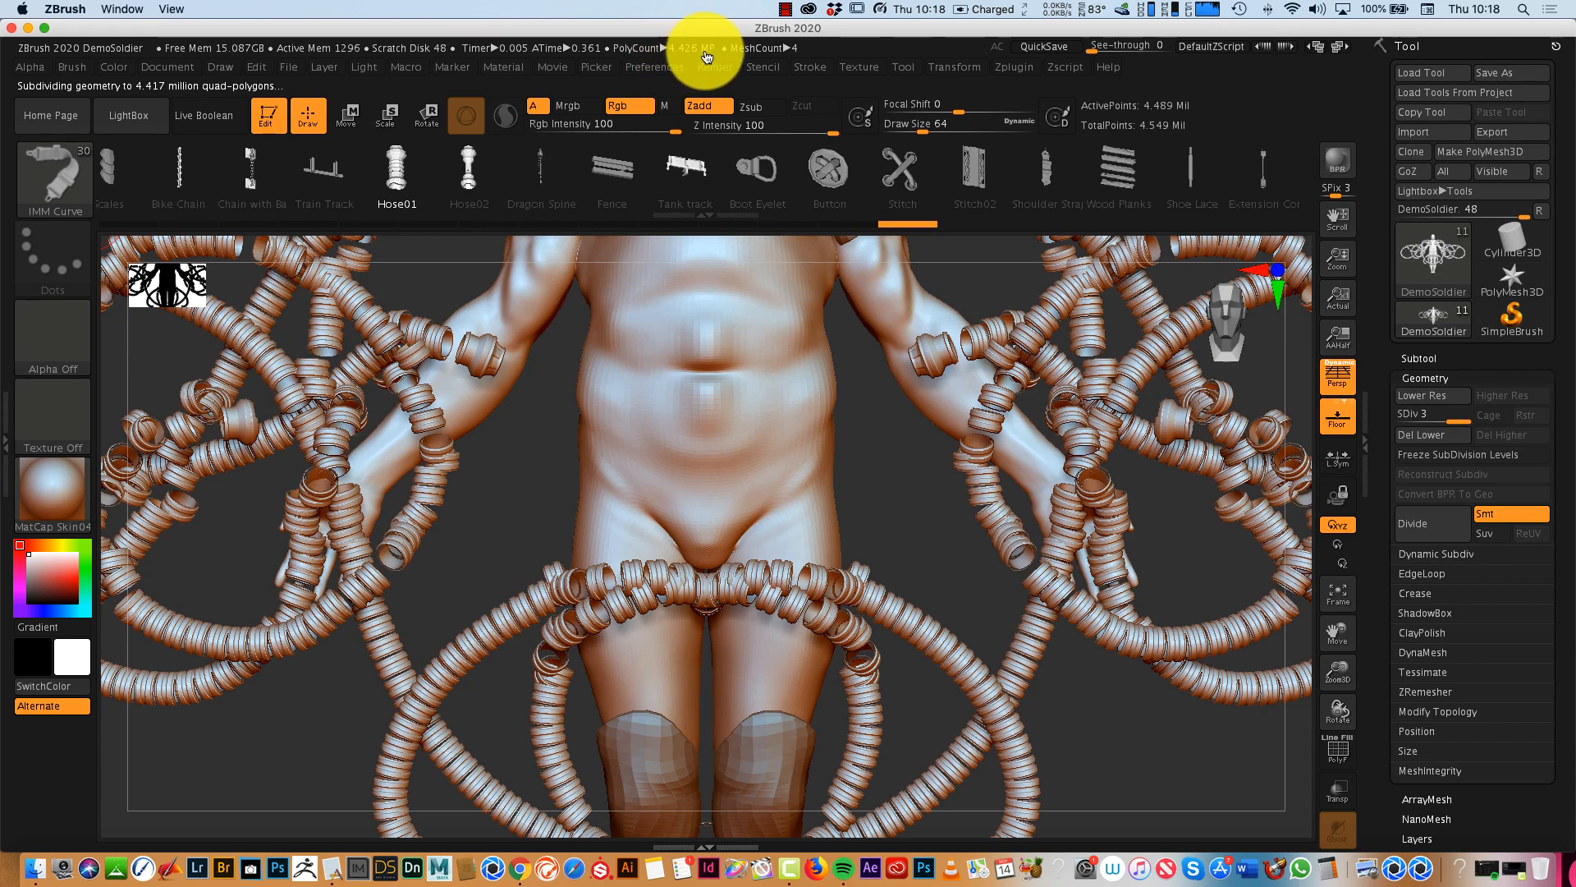
- Set the DemoSoldier subtool to subdivision level 2 and delete its lower and higher levels
mouse_move(1210, 744)
left_mouse_down()
mouse_move(1125, 746)
mouse_move(1182, 745)
left_mouse_up()
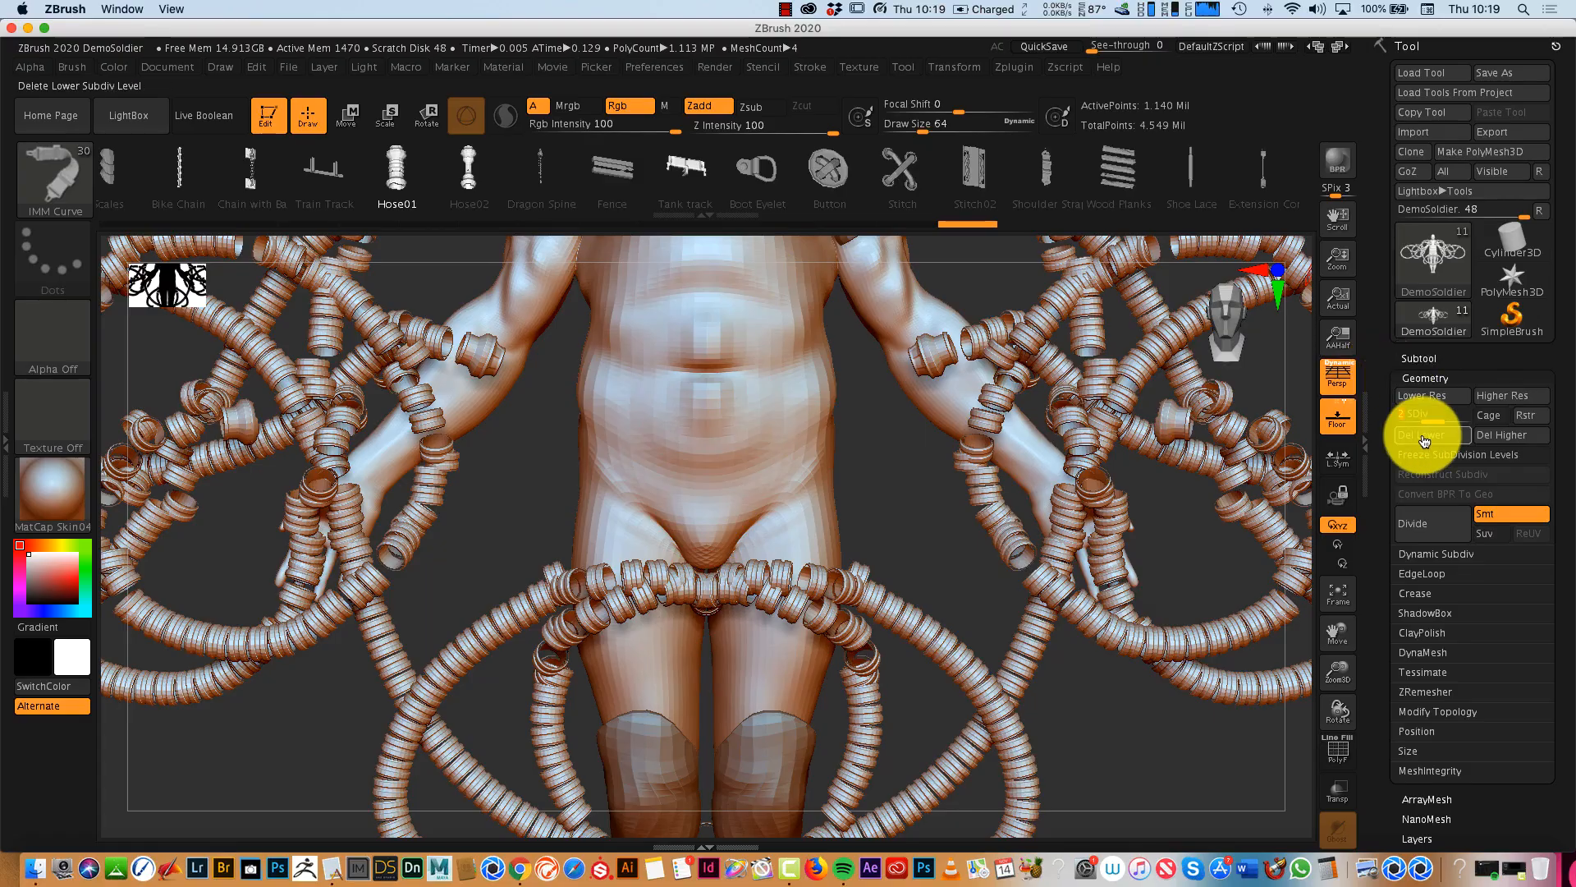
left_click(1423, 440)
left_click(1511, 441)
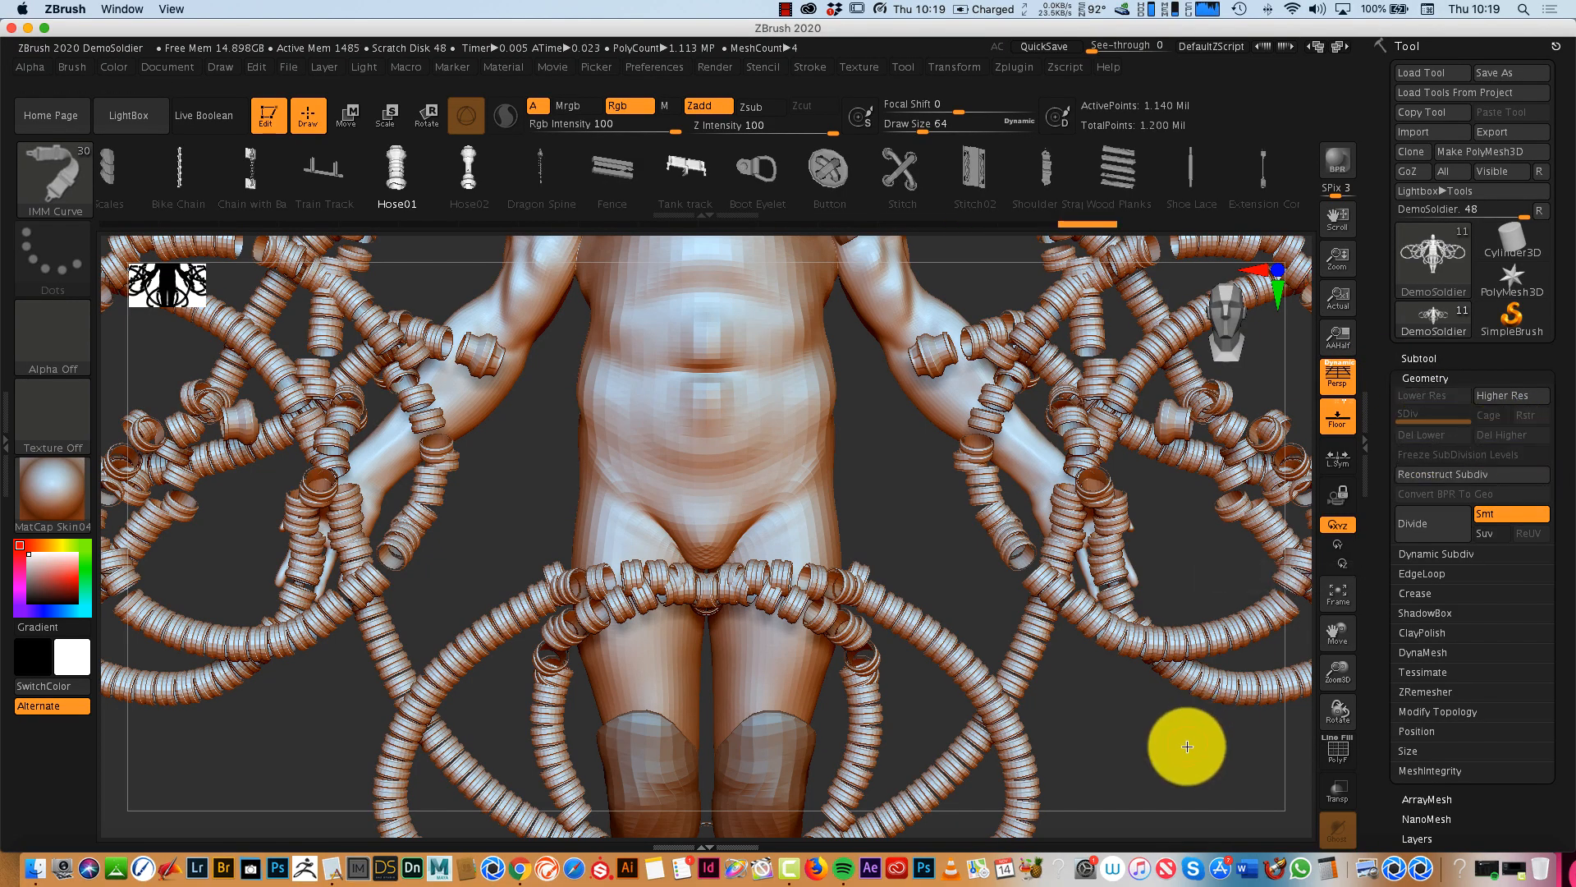
mouse_move(1182, 743)
left_mouse_down()
mouse_move(1105, 750)
mouse_move(1174, 744)
left_mouse_up()
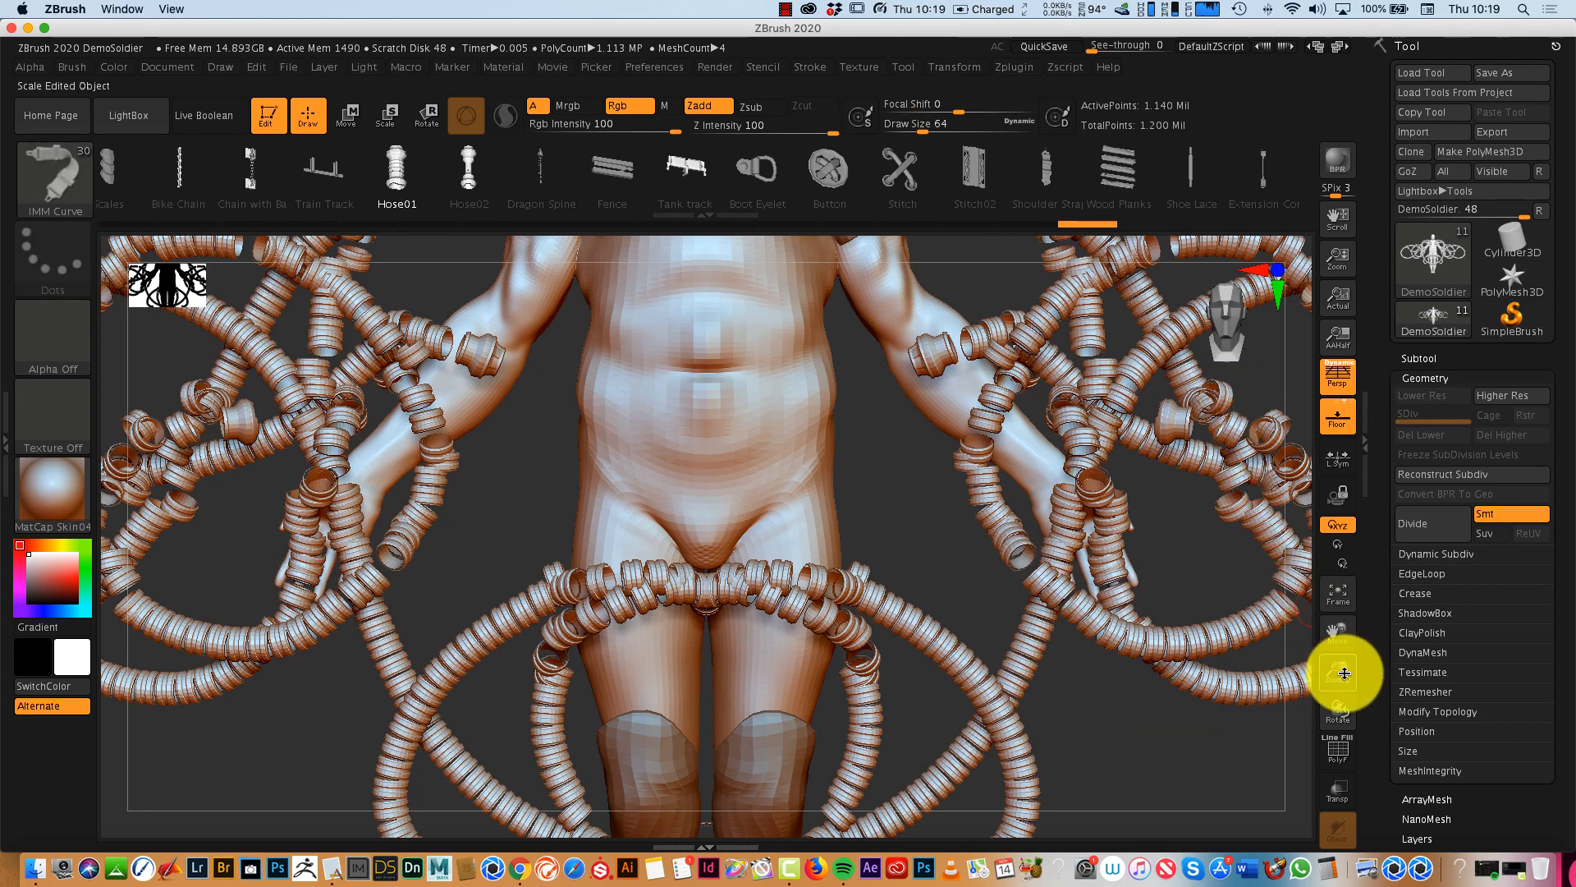
- Draw another looping Hose01 curve between the soldier's forearm and hip, with the whole figure in view
left_click_drag(1344, 673, 1333, 609)
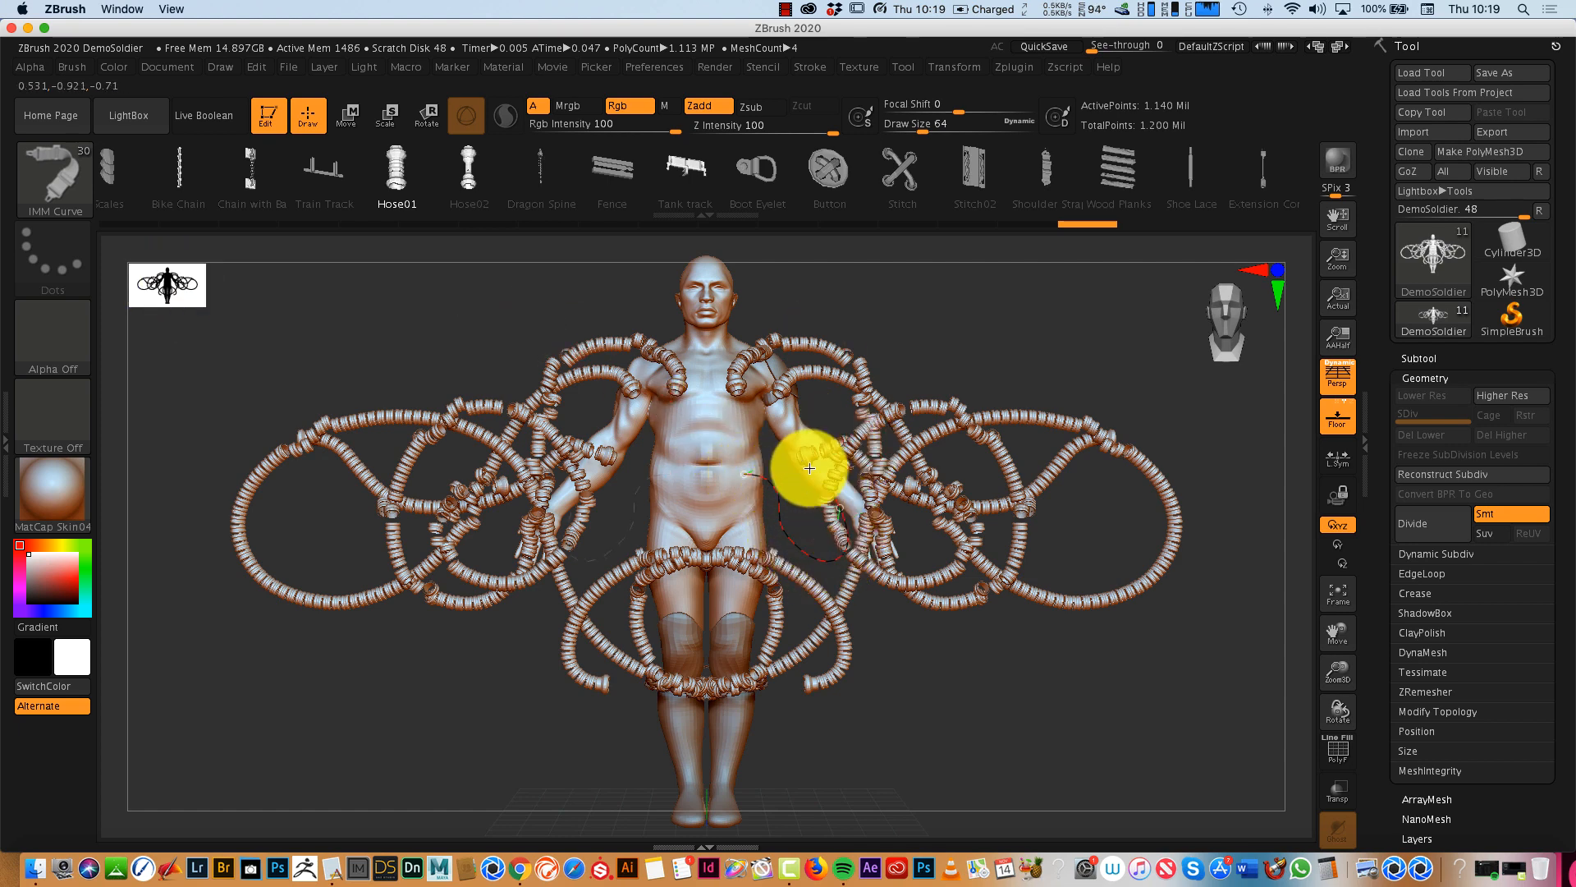
left_click_drag(836, 415, 829, 435)
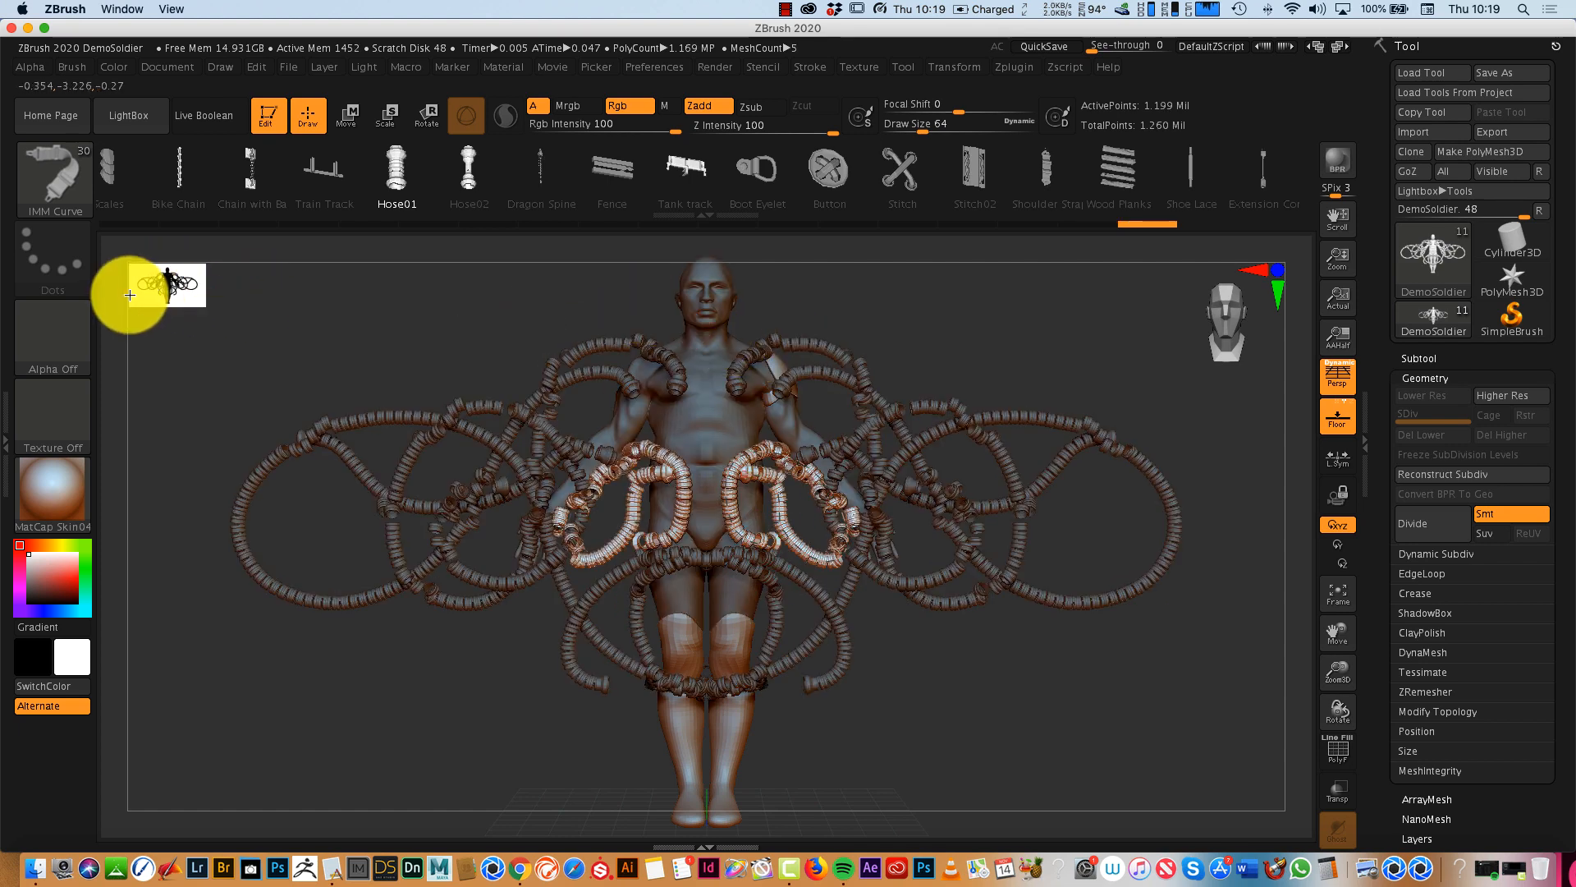
left_click_drag(1220, 309, 1257, 323)
mouse_move(1256, 324)
left_mouse_down()
mouse_move(1171, 328)
mouse_move(1252, 327)
mouse_move(1234, 327)
left_mouse_up()
- Load a fresh copy of the DemoSoldier.ZPR project from LightBox and frame the model
key("comma")
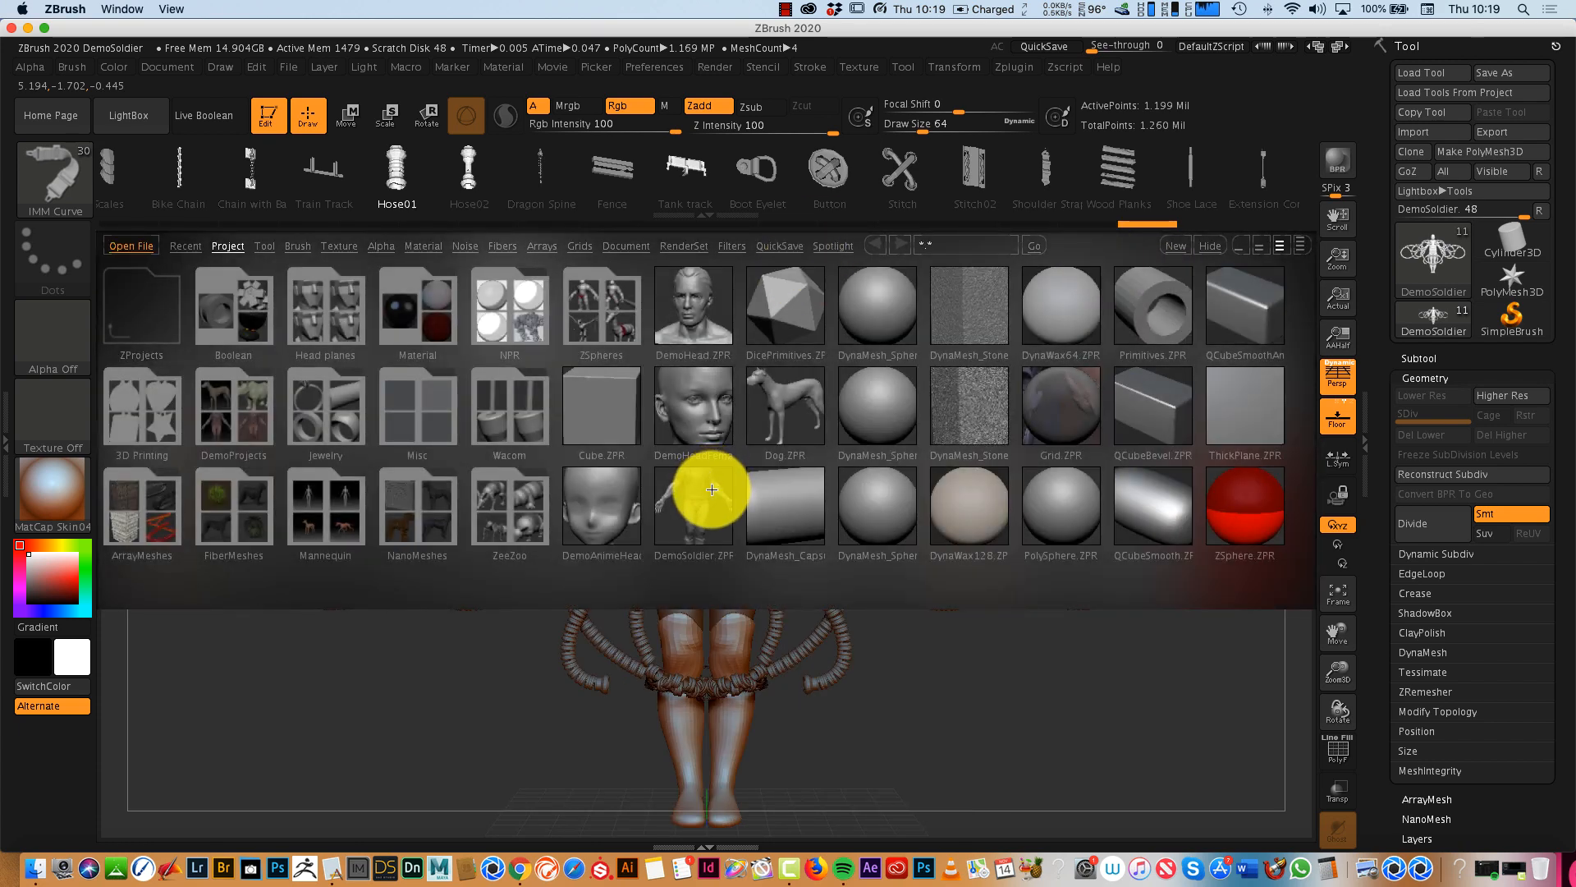
double_click(711, 489)
left_click(788, 312)
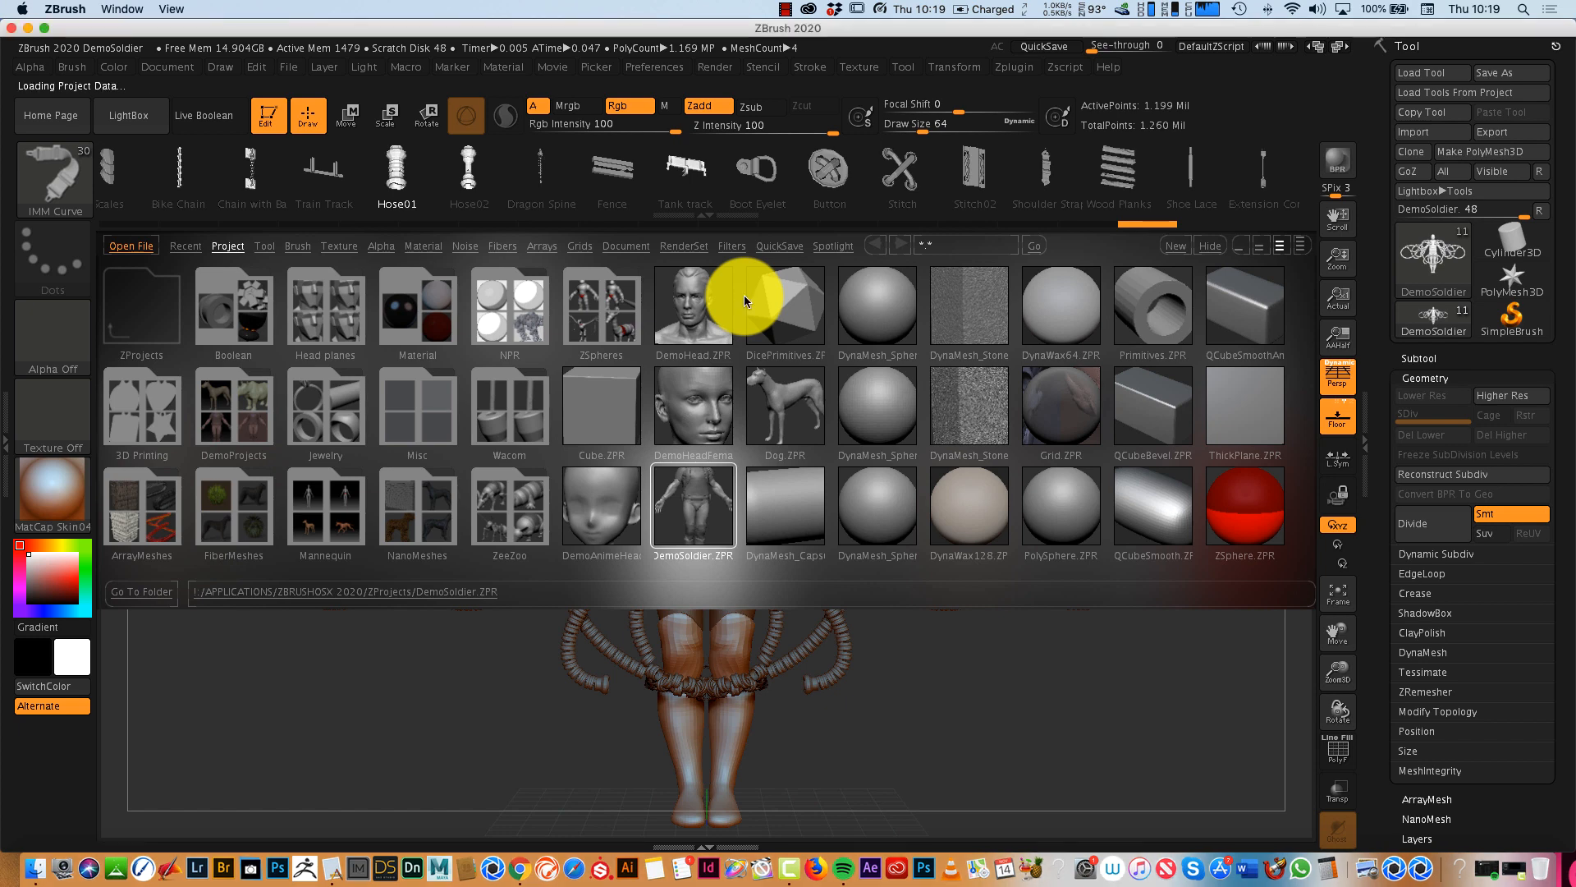
mouse_move(1180, 608)
left_mouse_down()
mouse_move(1140, 602)
mouse_move(1169, 597)
left_mouse_up()
left_click(1337, 600)
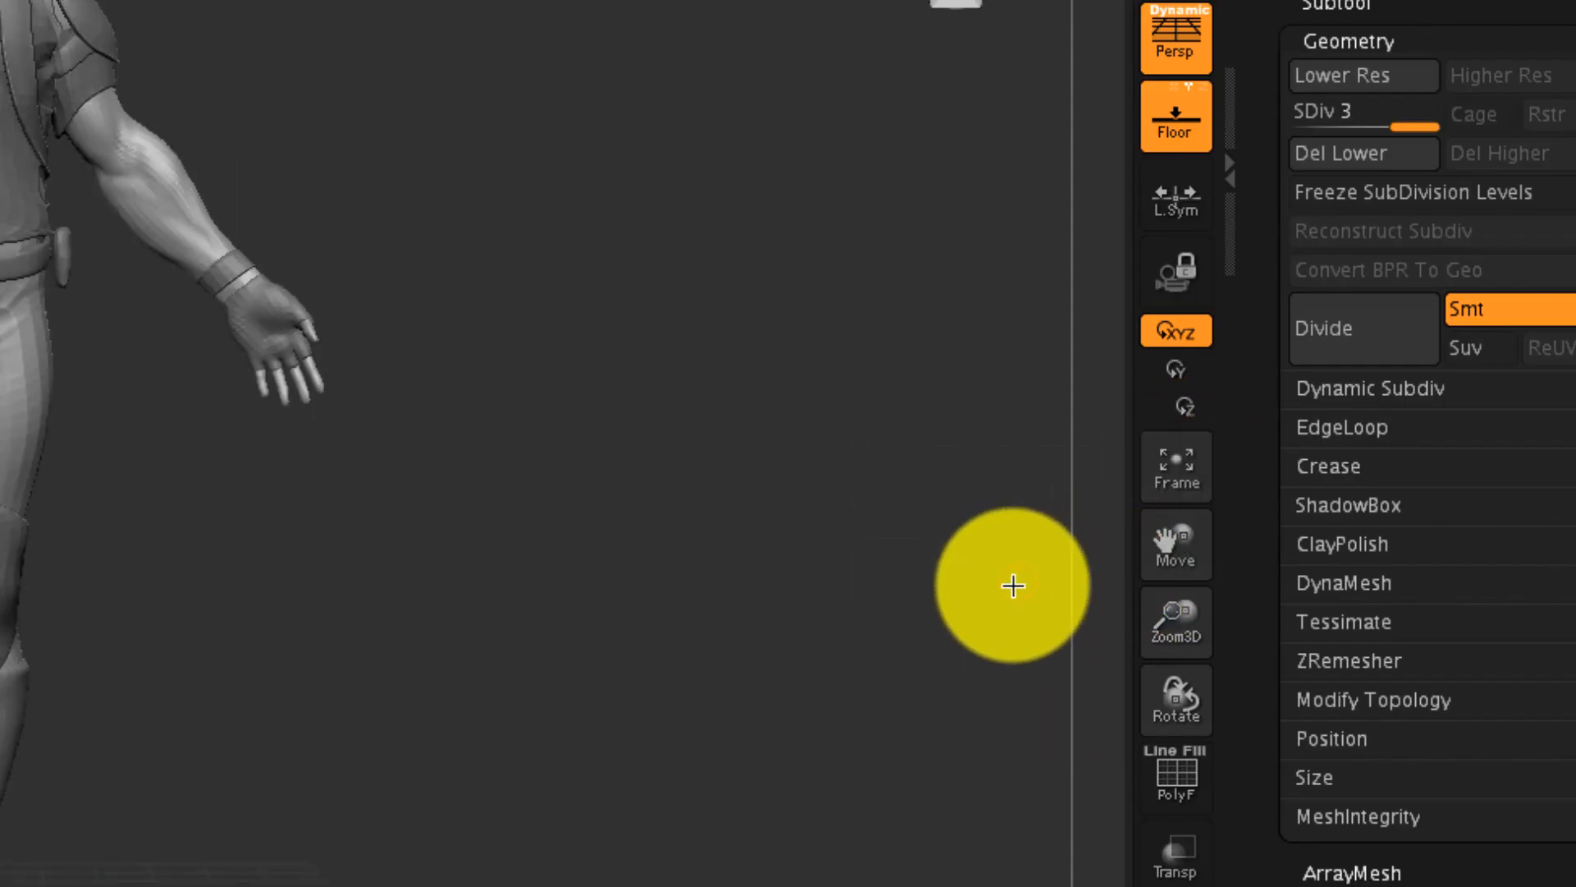
- Hide the shirt, vest and backpack subtools of the reloaded soldier
left_click_drag(1255, 653, 1158, 669)
left_click_drag(818, 616, 1106, 615)
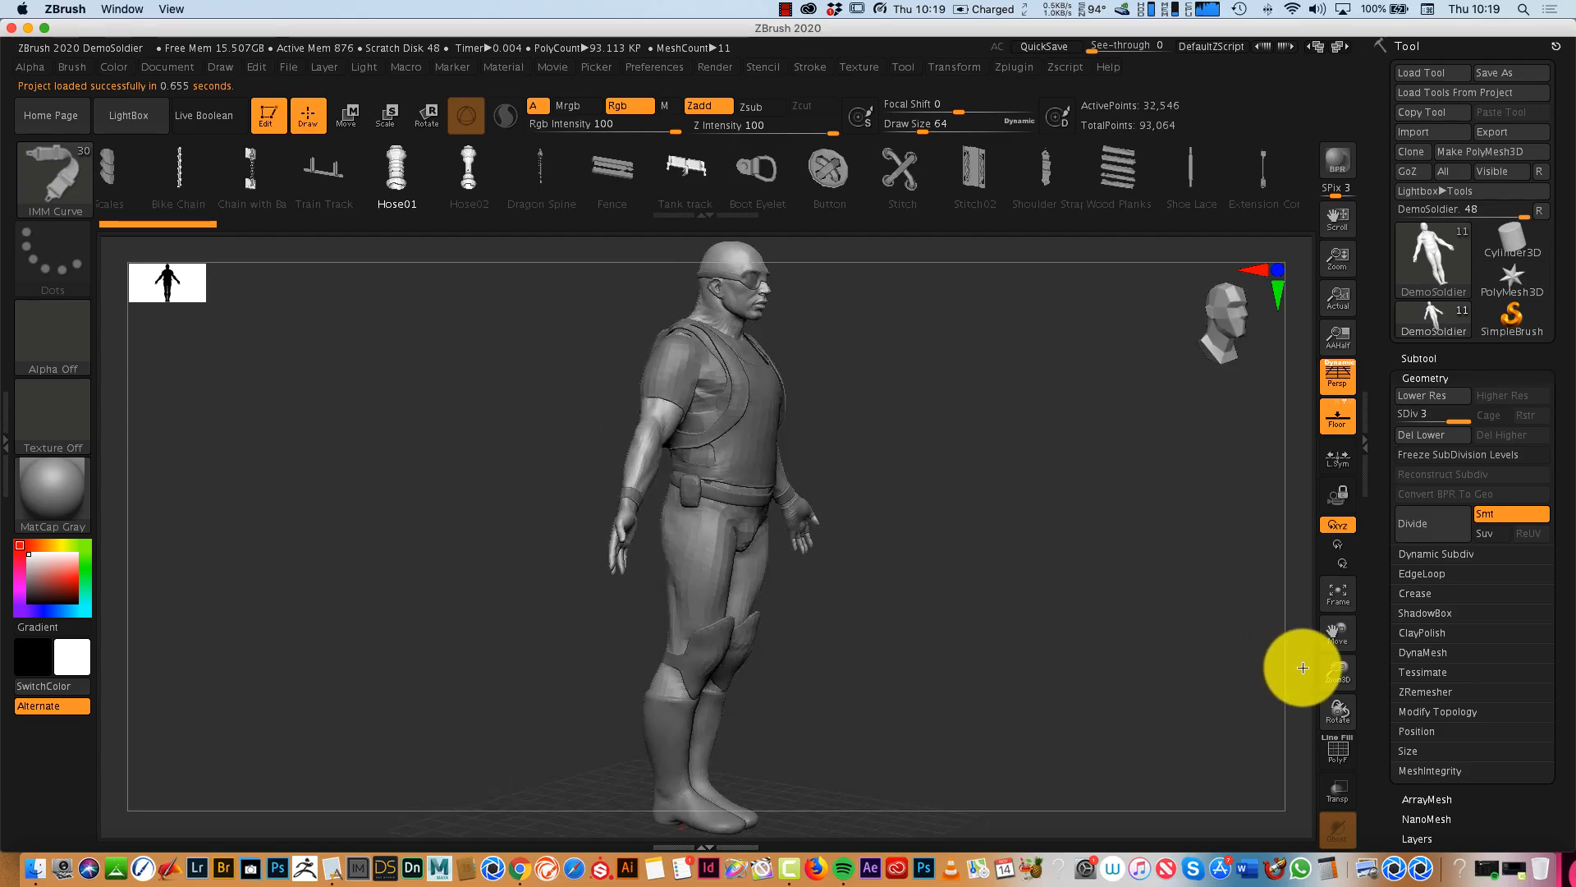
left_click_drag(1303, 667, 894, 659)
mouse_move(1098, 651)
left_mouse_down()
mouse_move(974, 683)
mouse_move(1079, 668)
left_mouse_up()
left_click(1420, 356)
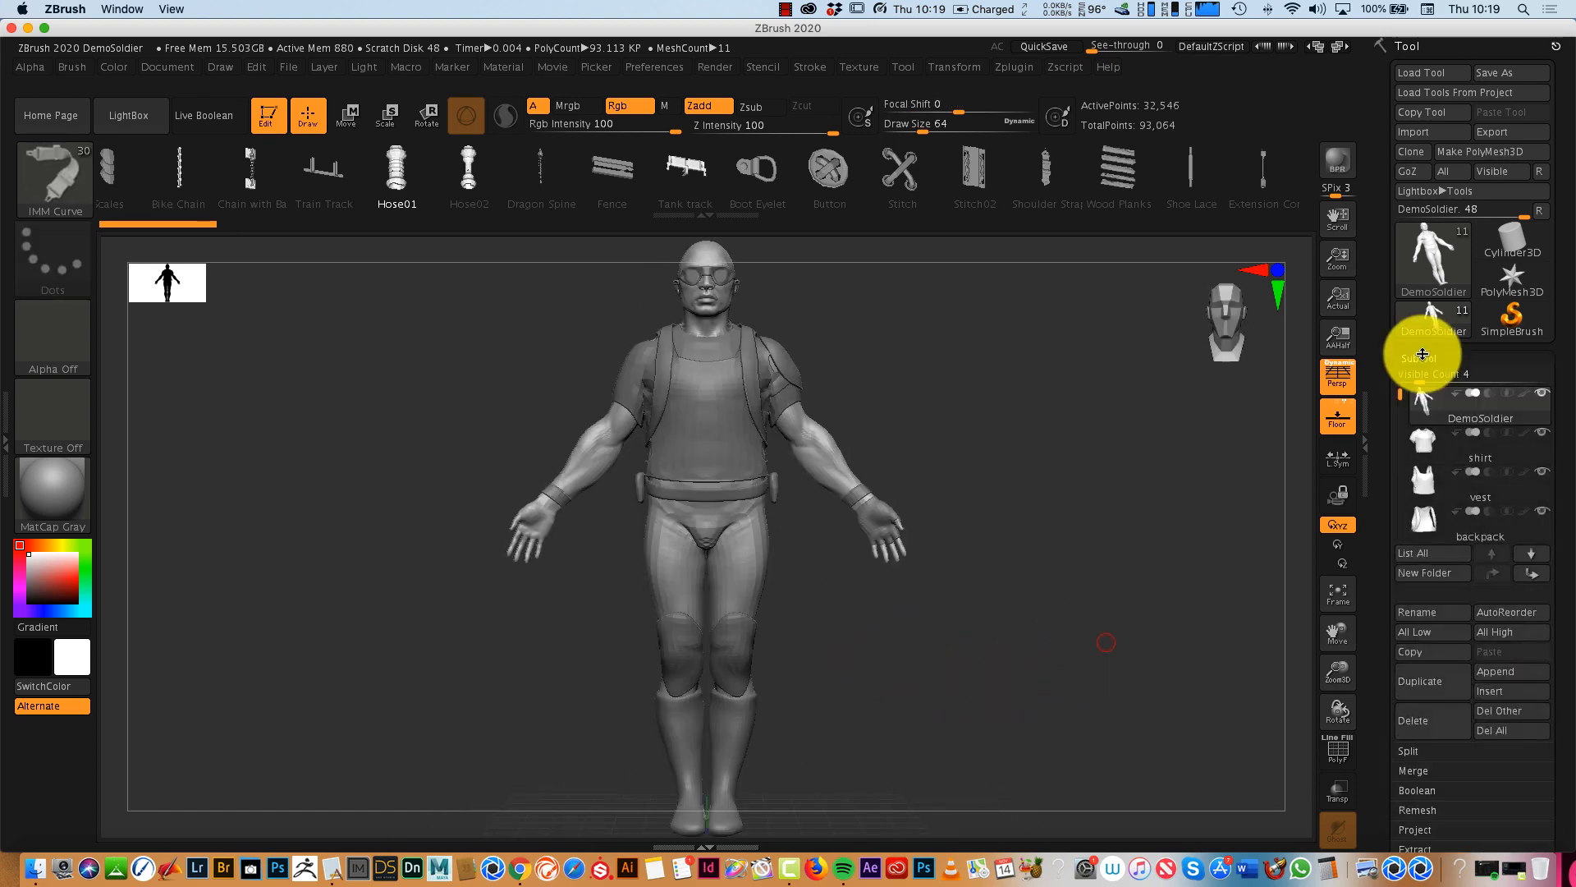
left_click(1541, 519)
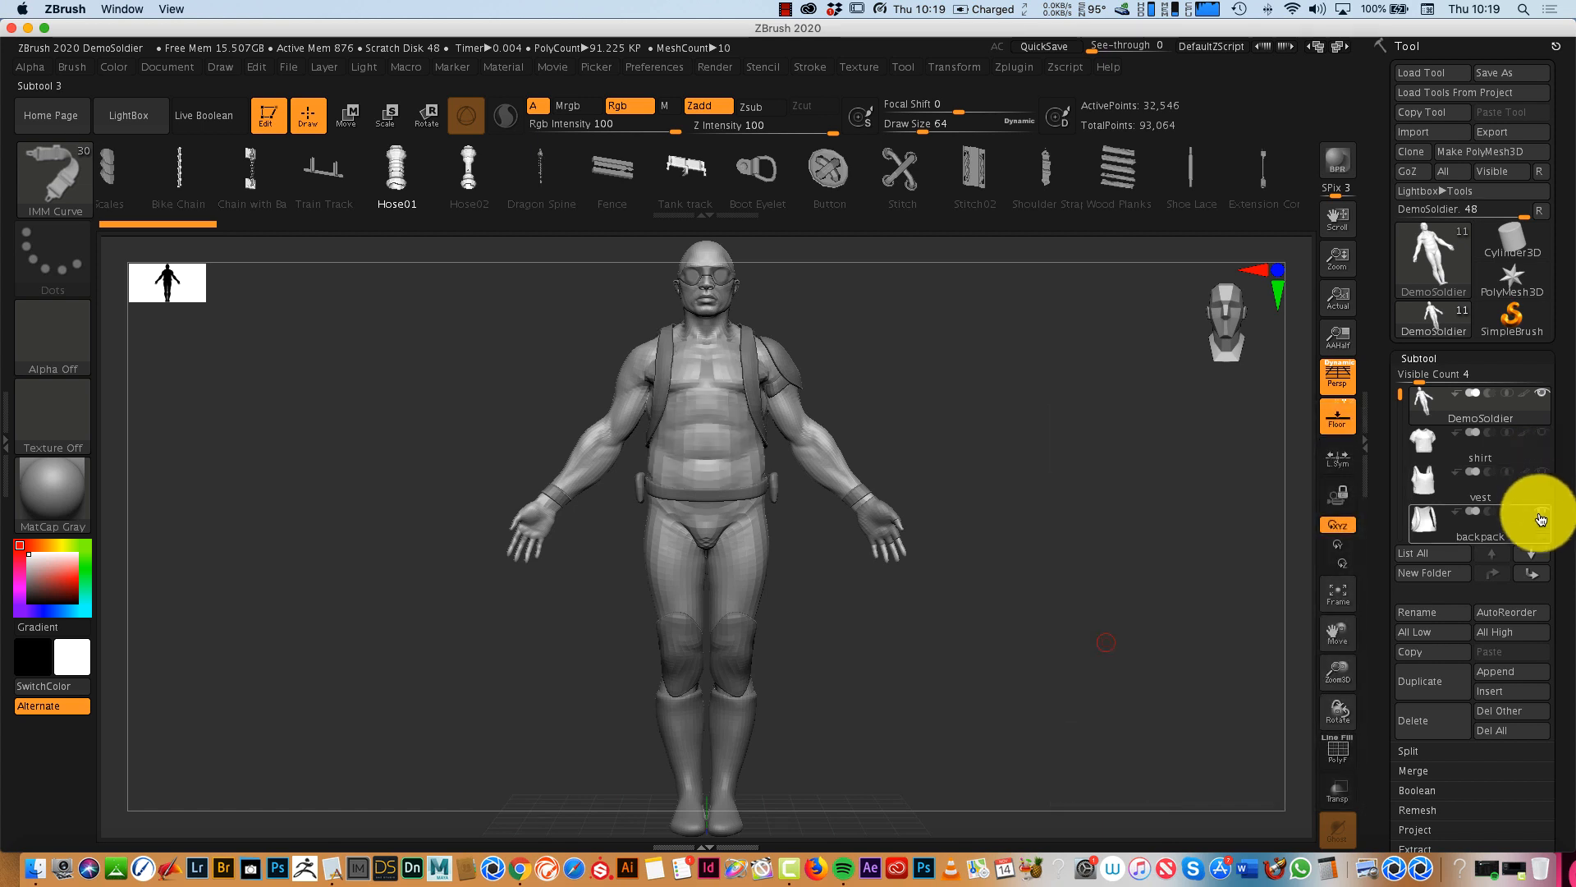
left_click(1539, 523)
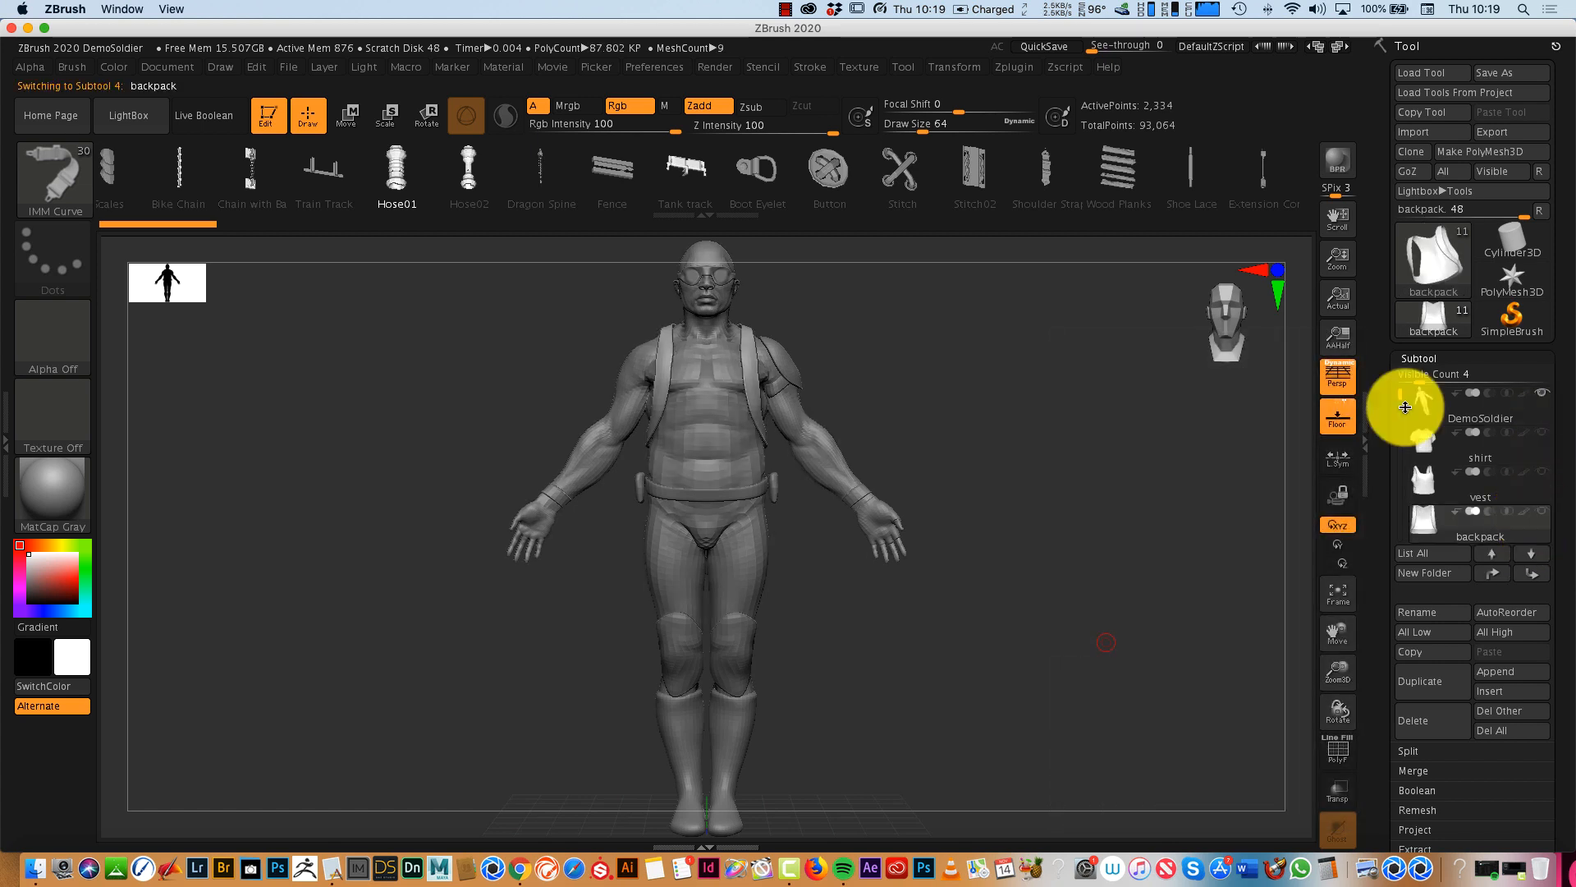
- Hide the remaining gear subtools down the list and make the DemoSoldier body the active subtool
left_click_drag(1398, 394, 1401, 433)
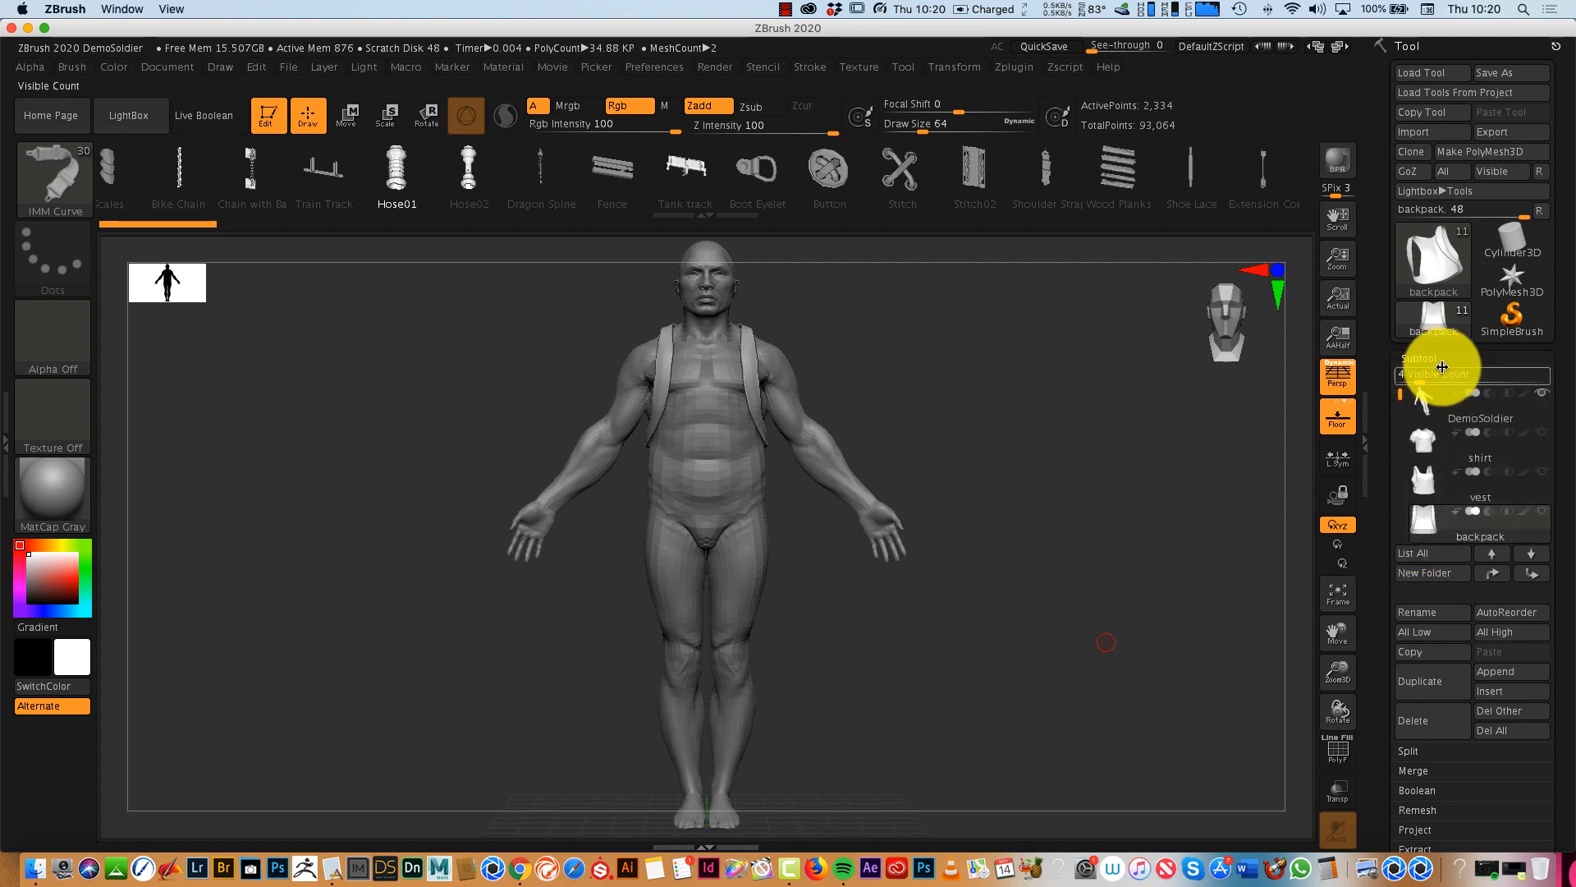
left_click(1425, 397)
left_click_drag(1084, 603, 1064, 707)
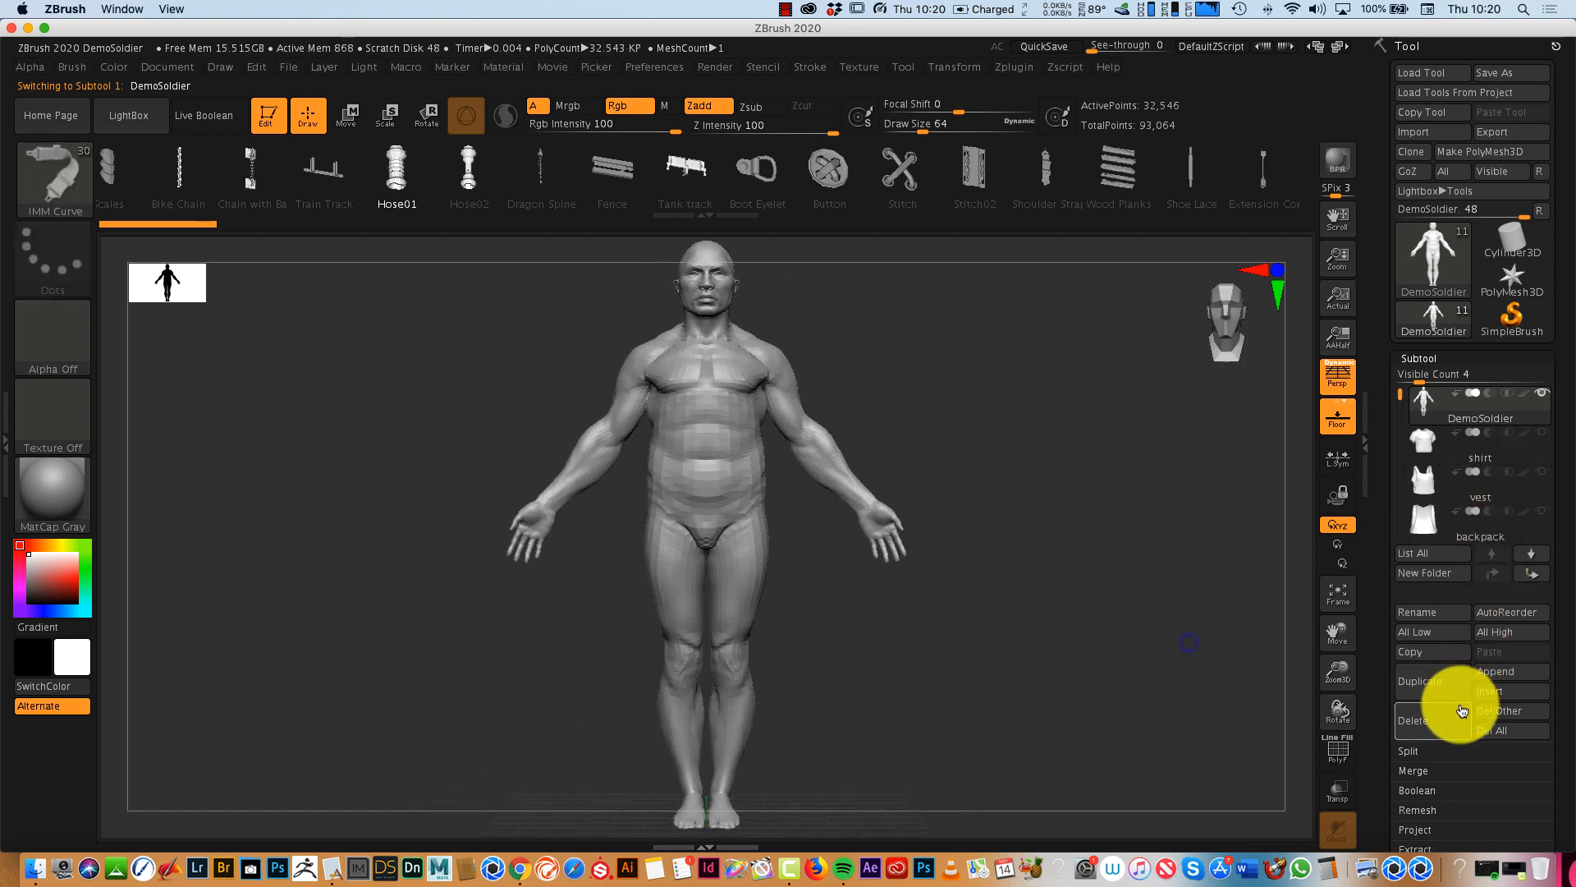
- Delete the lower subdivision levels of the DemoSoldier body, keeping level 3
left_click_drag(1541, 580, 1553, 430)
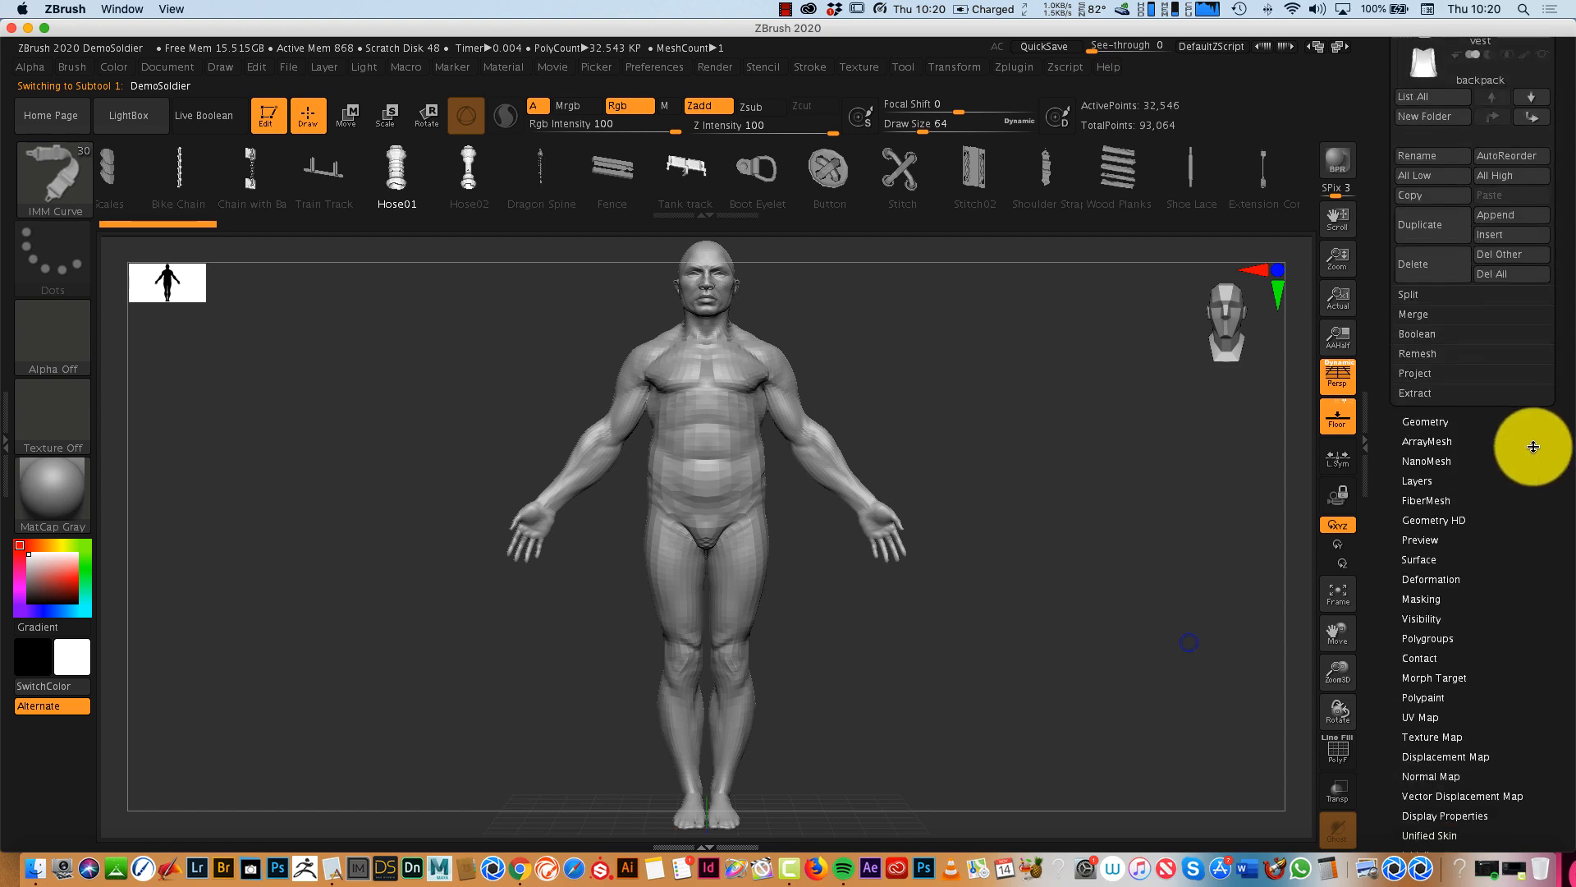
left_click(1424, 420)
left_click_drag(1535, 543, 1521, 715)
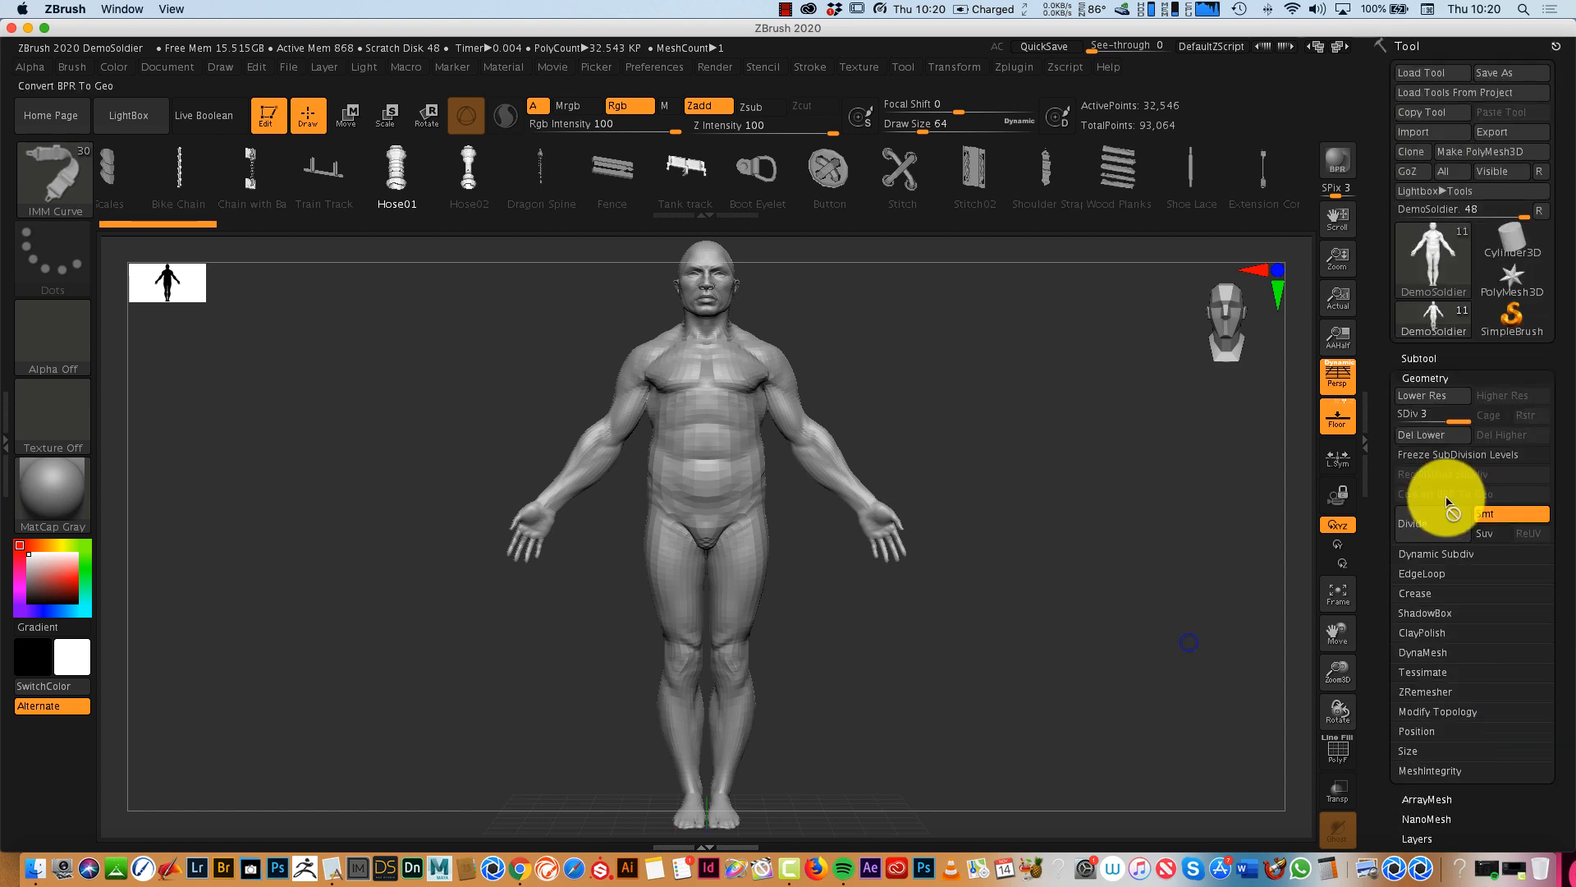
left_click(1428, 432)
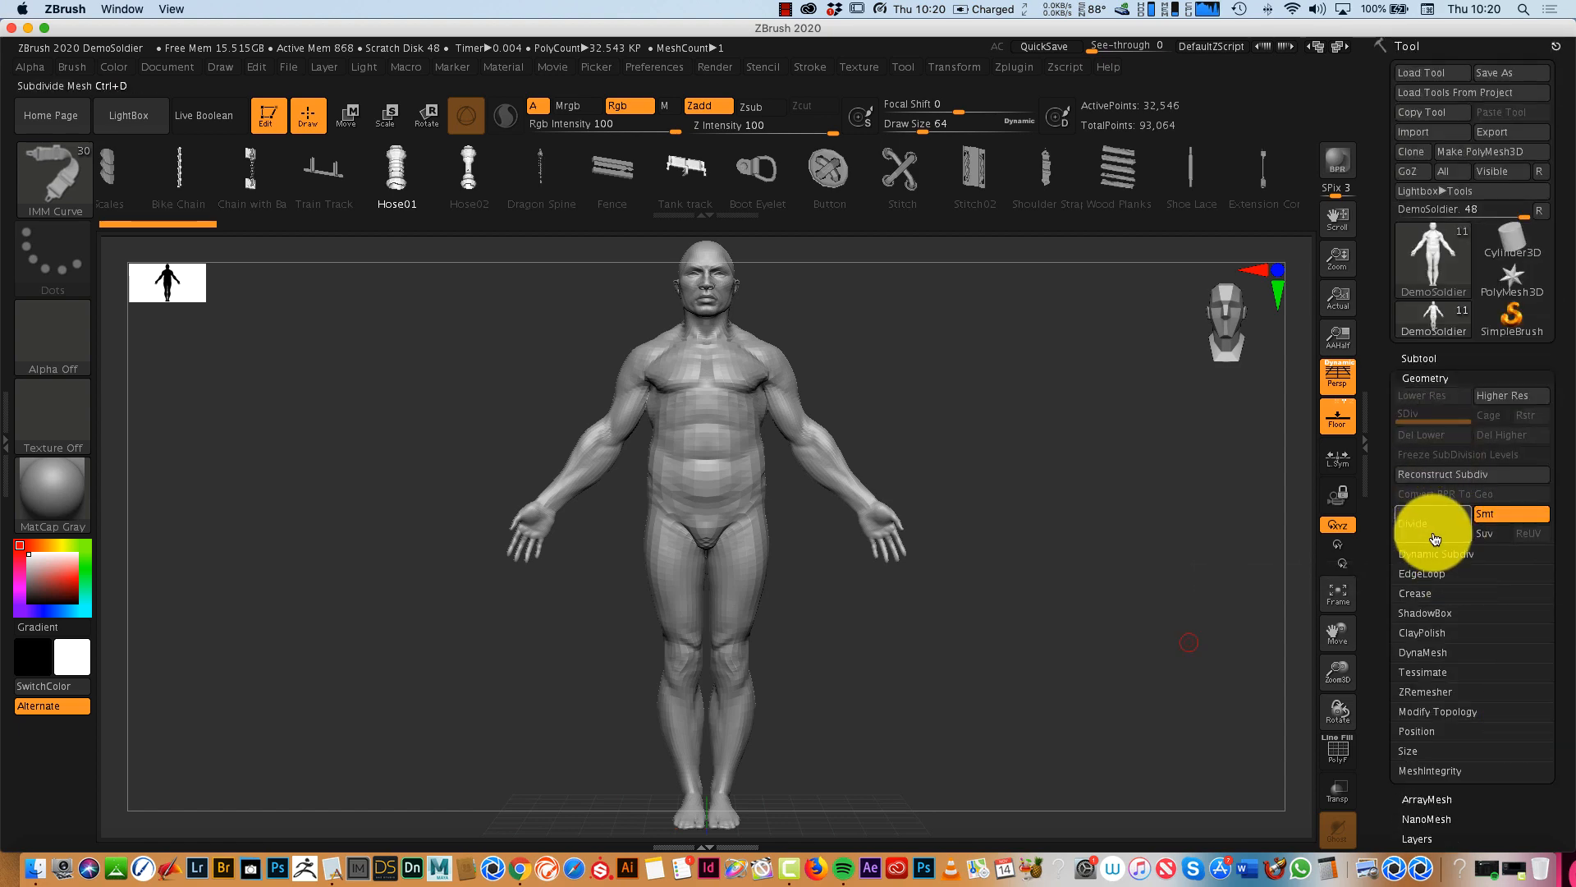
- Divide the DemoSoldier mesh twice and delete the resulting lower subdivision levels
left_click(1432, 525)
mouse_move(1227, 616)
left_mouse_down("shift")
mouse_move(999, 657)
mouse_move(1125, 654)
mouse_move(1219, 609)
mouse_move(1056, 622)
mouse_move(1190, 616)
left_mouse_up("shift")
left_click(1442, 520)
left_click(1436, 434)
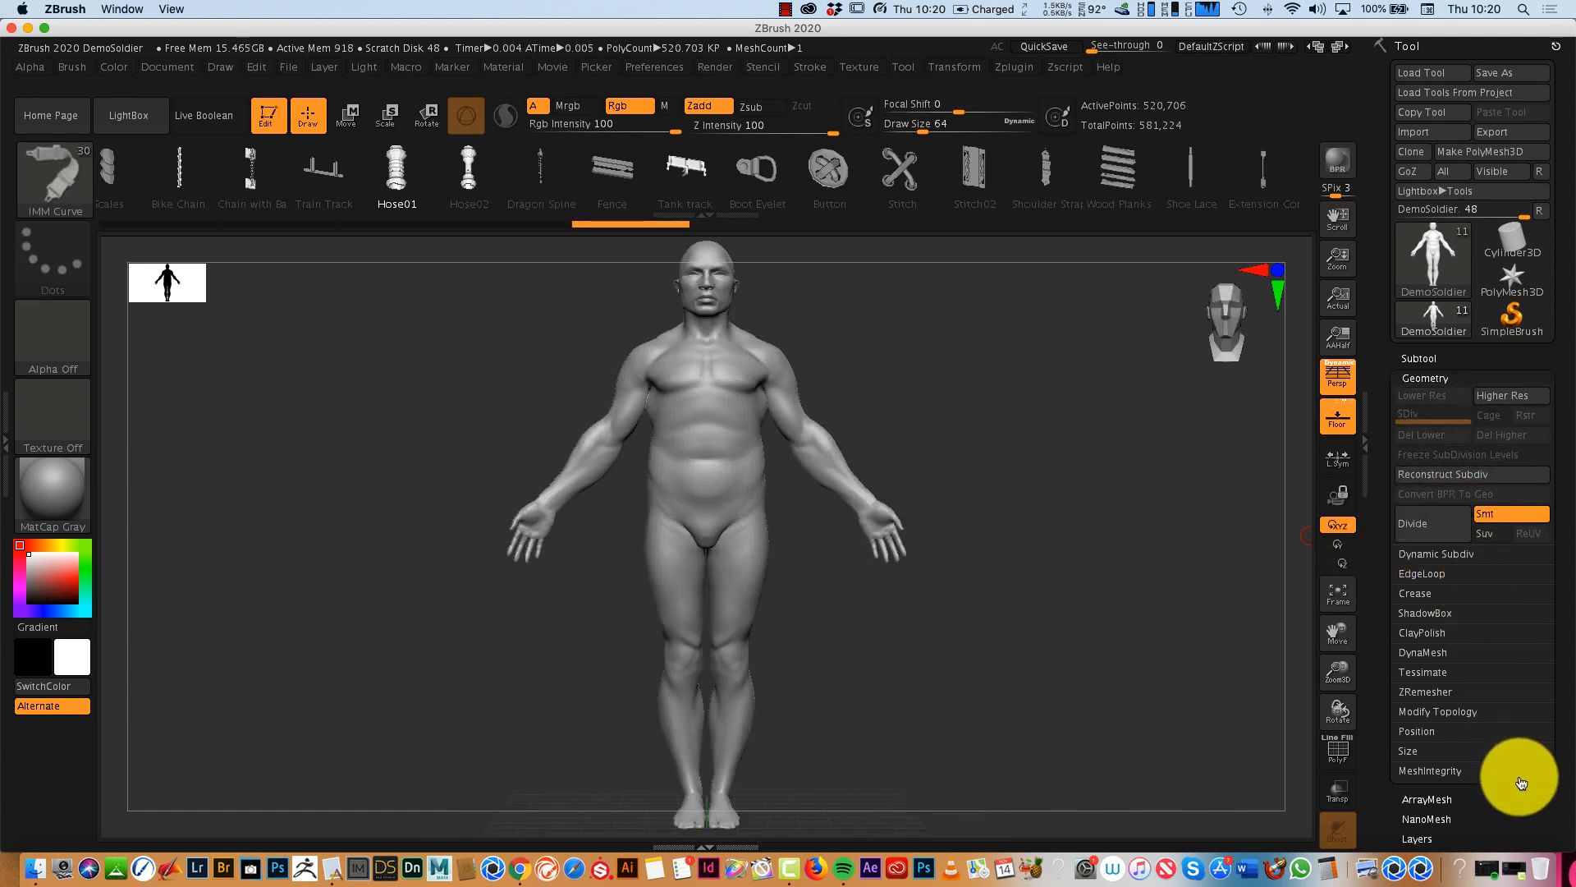
- Merge the DemoSoldier subtool down with the shirt subtool below it
left_click(1423, 356)
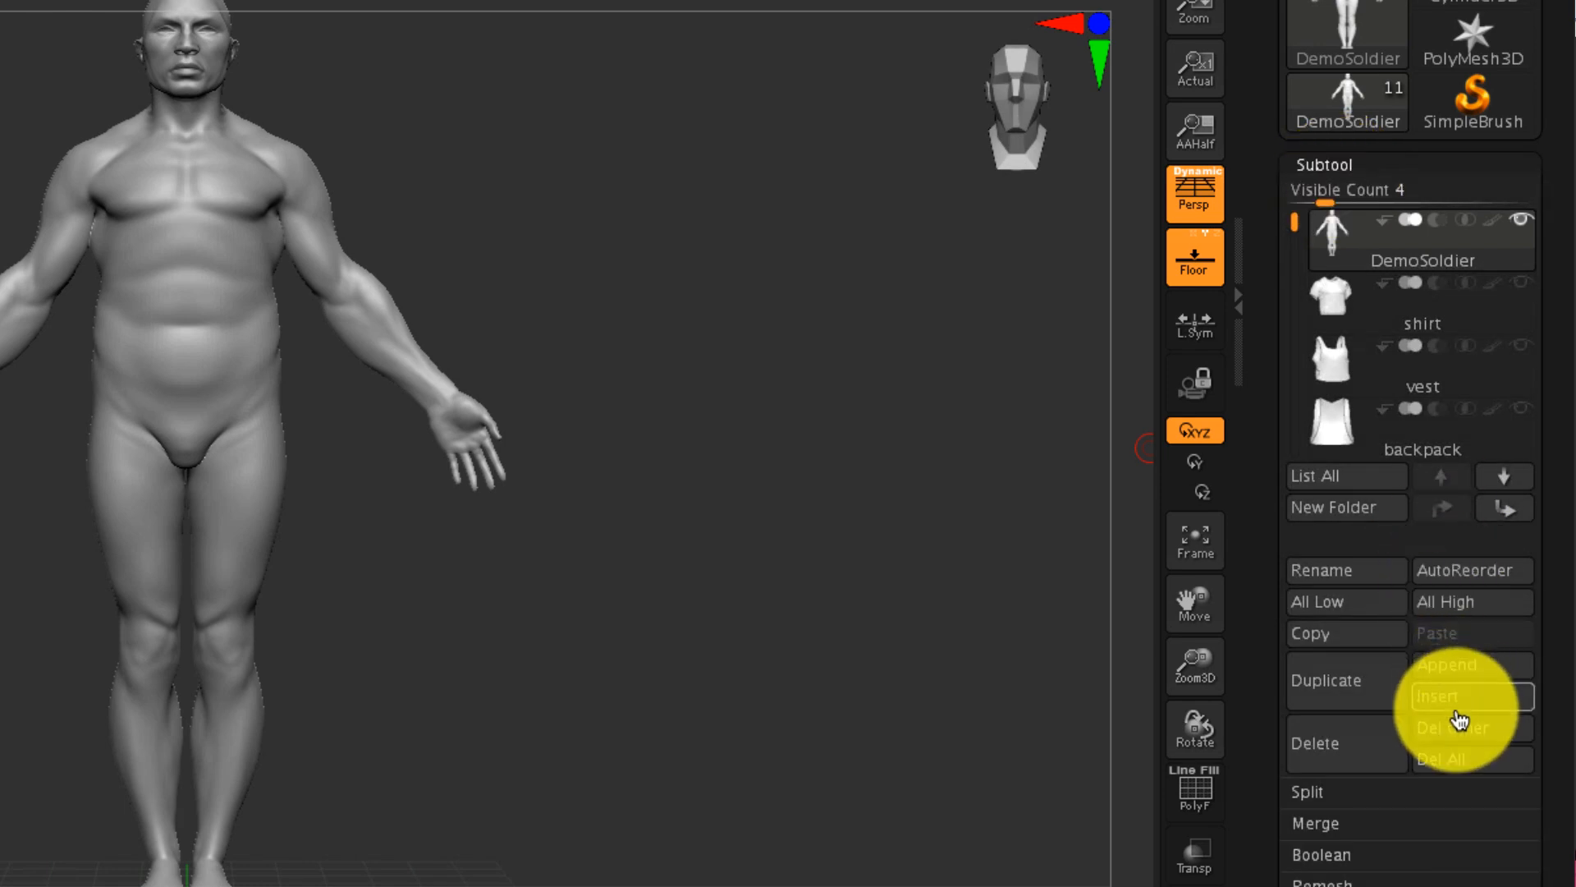
left_click_drag(1527, 647, 1524, 460)
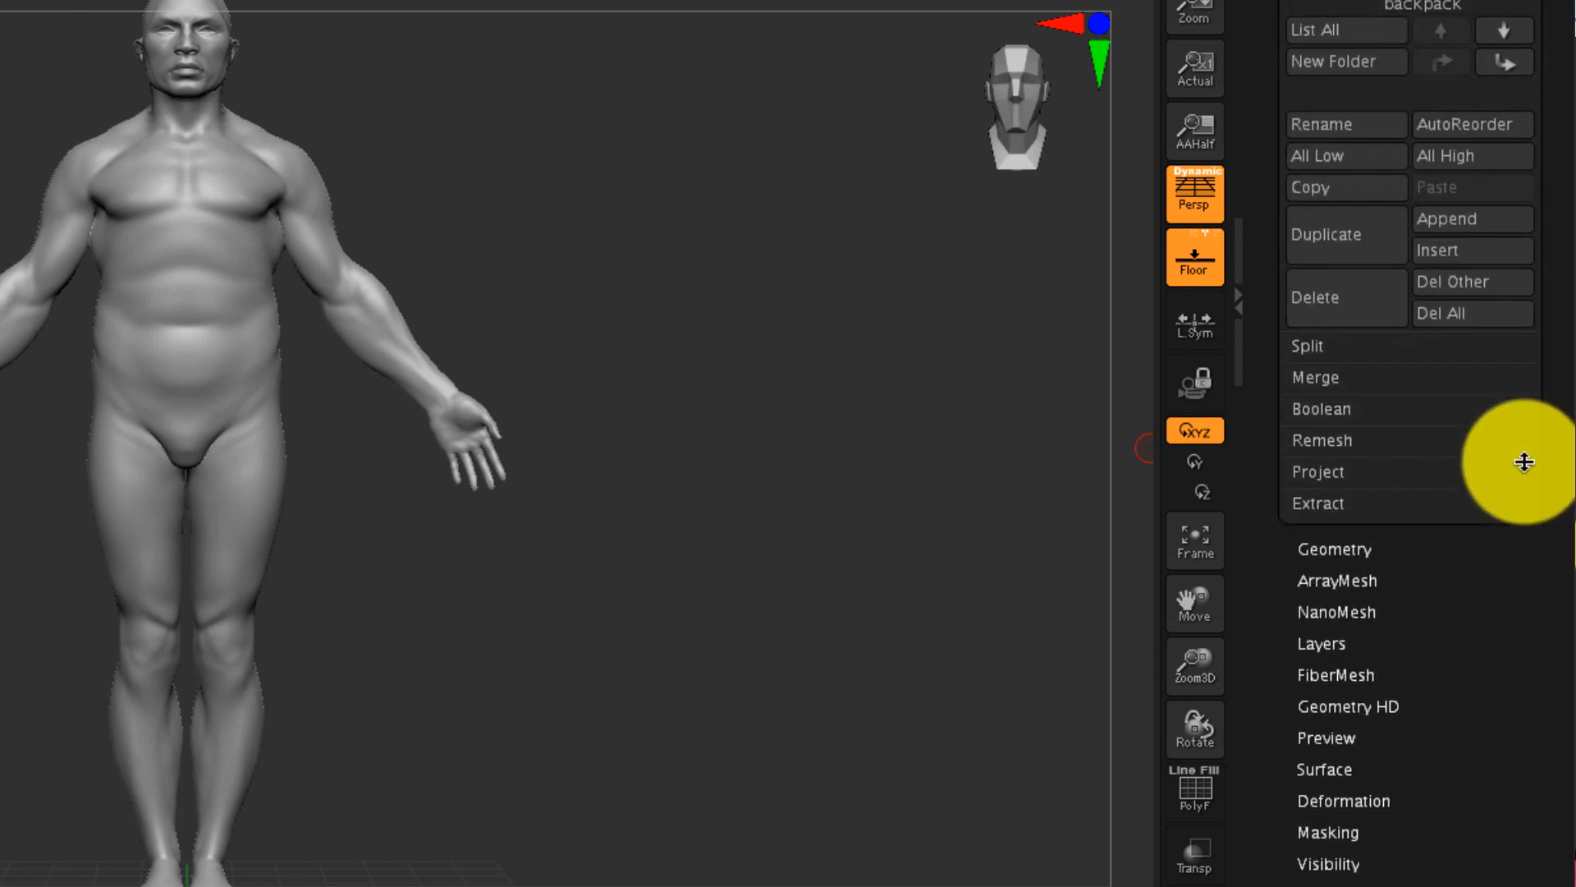
left_click(1330, 377)
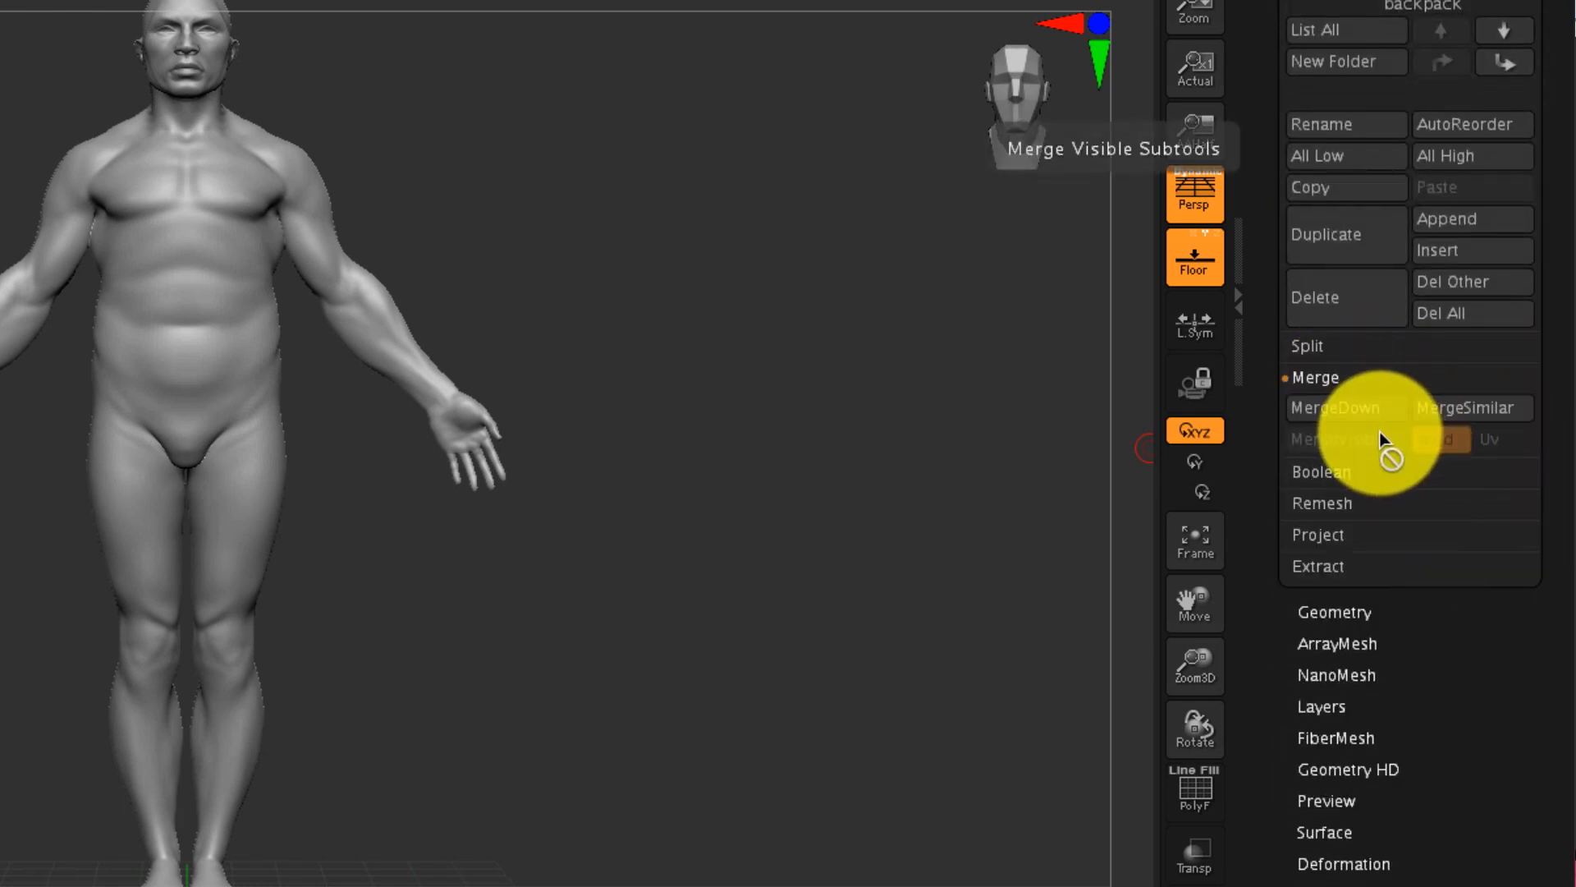
left_click(1367, 409)
left_click(1079, 462)
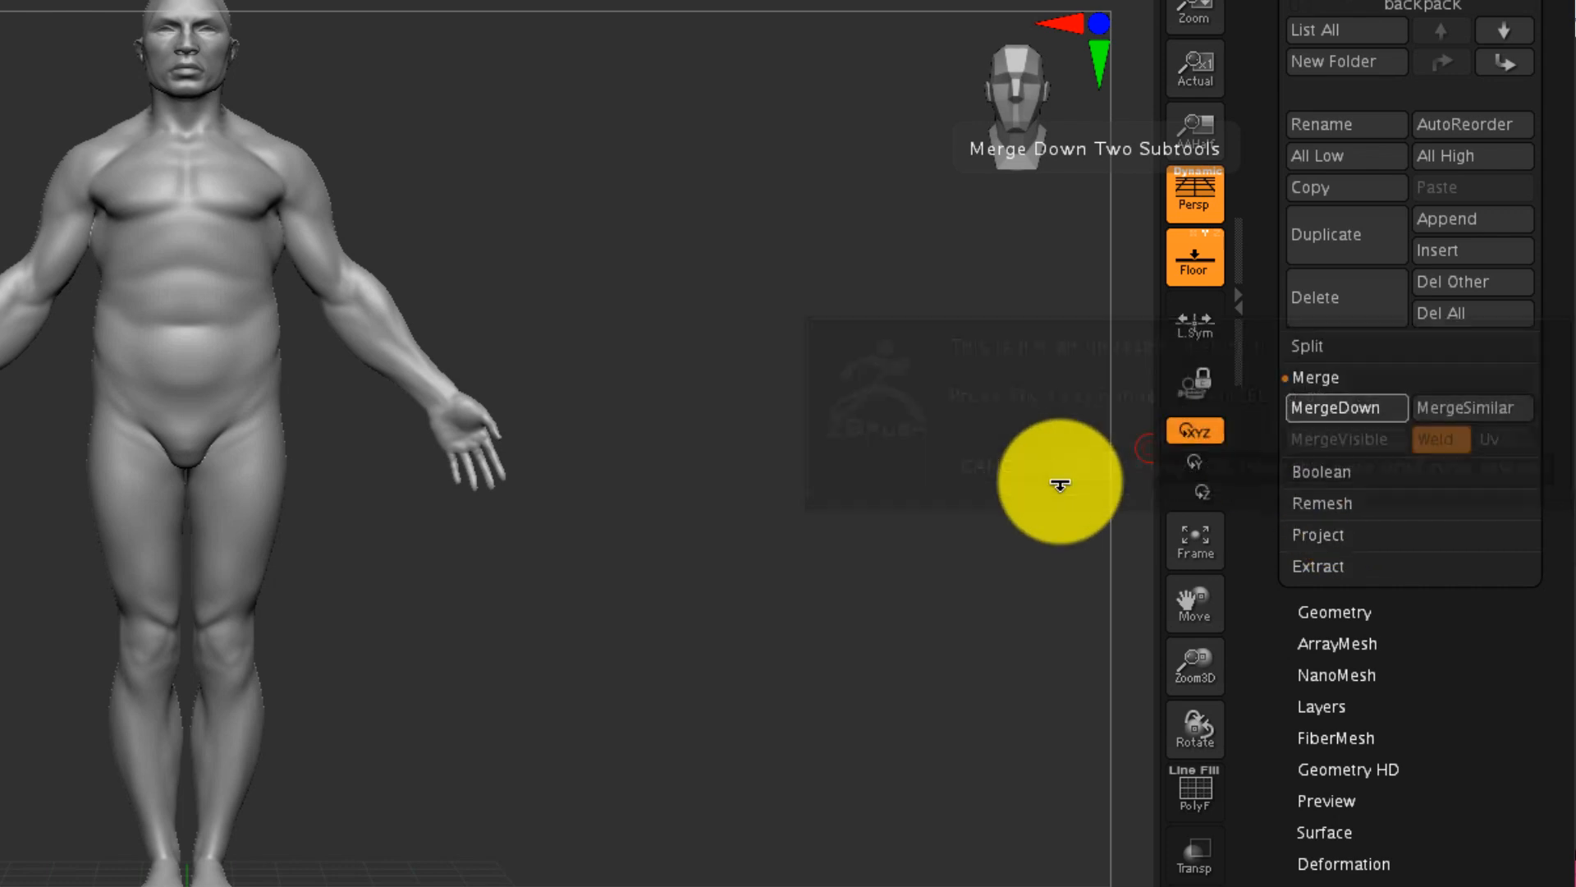
mouse_move(939, 573)
left_mouse_down()
mouse_move(681, 578)
mouse_move(958, 580)
left_mouse_up()
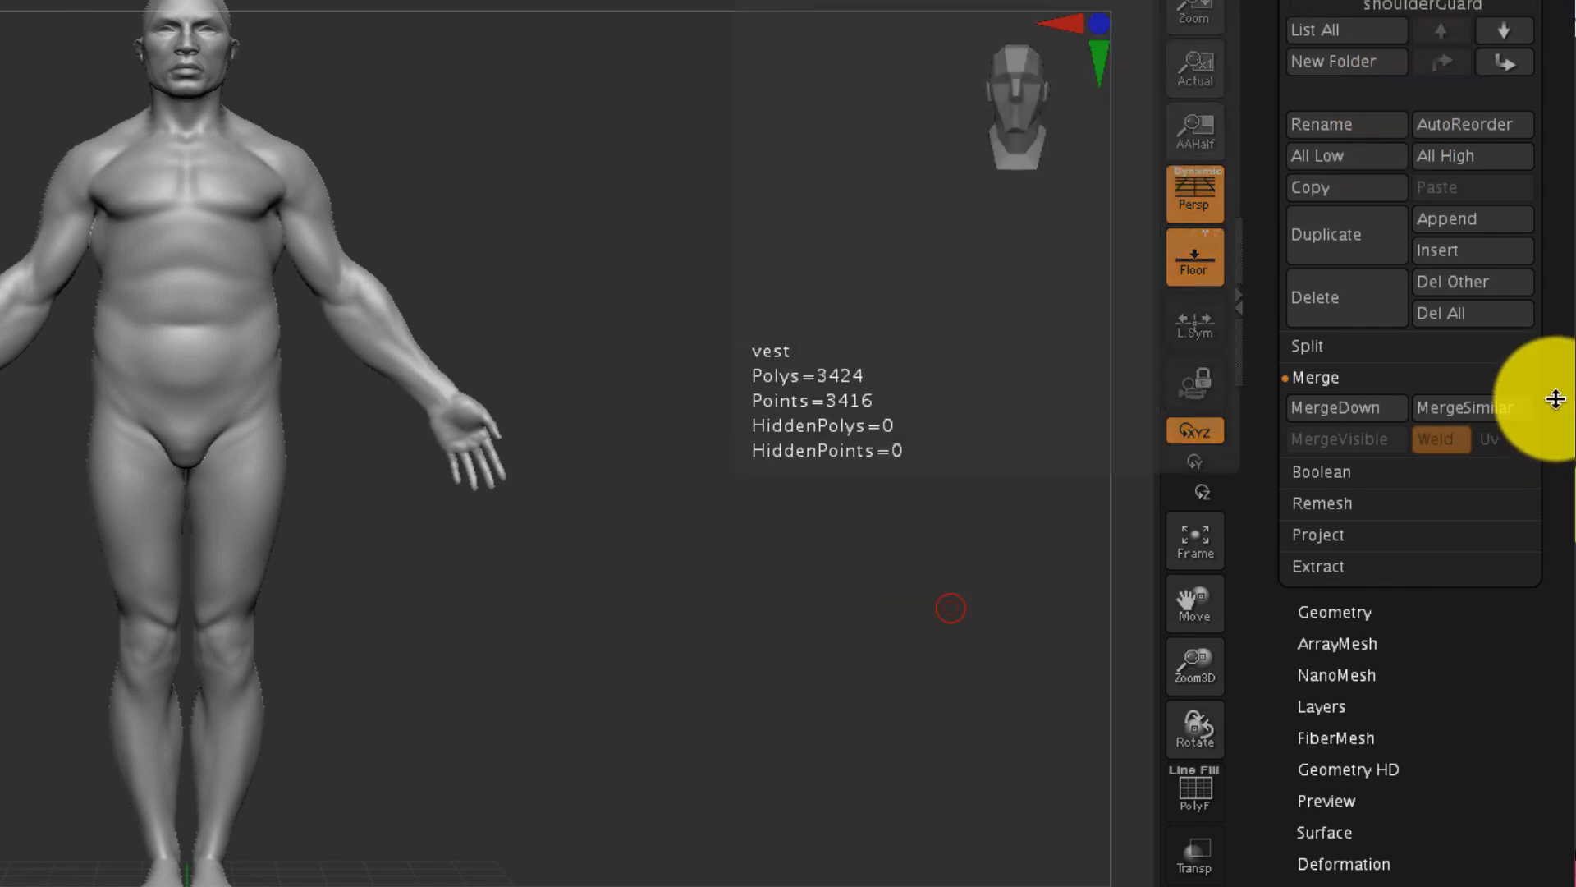
- Delete the shoulderGuard subtool, choosing to skip the non-undoable warning until the next restart
left_click_drag(1552, 387, 1535, 823)
left_click(1510, 454)
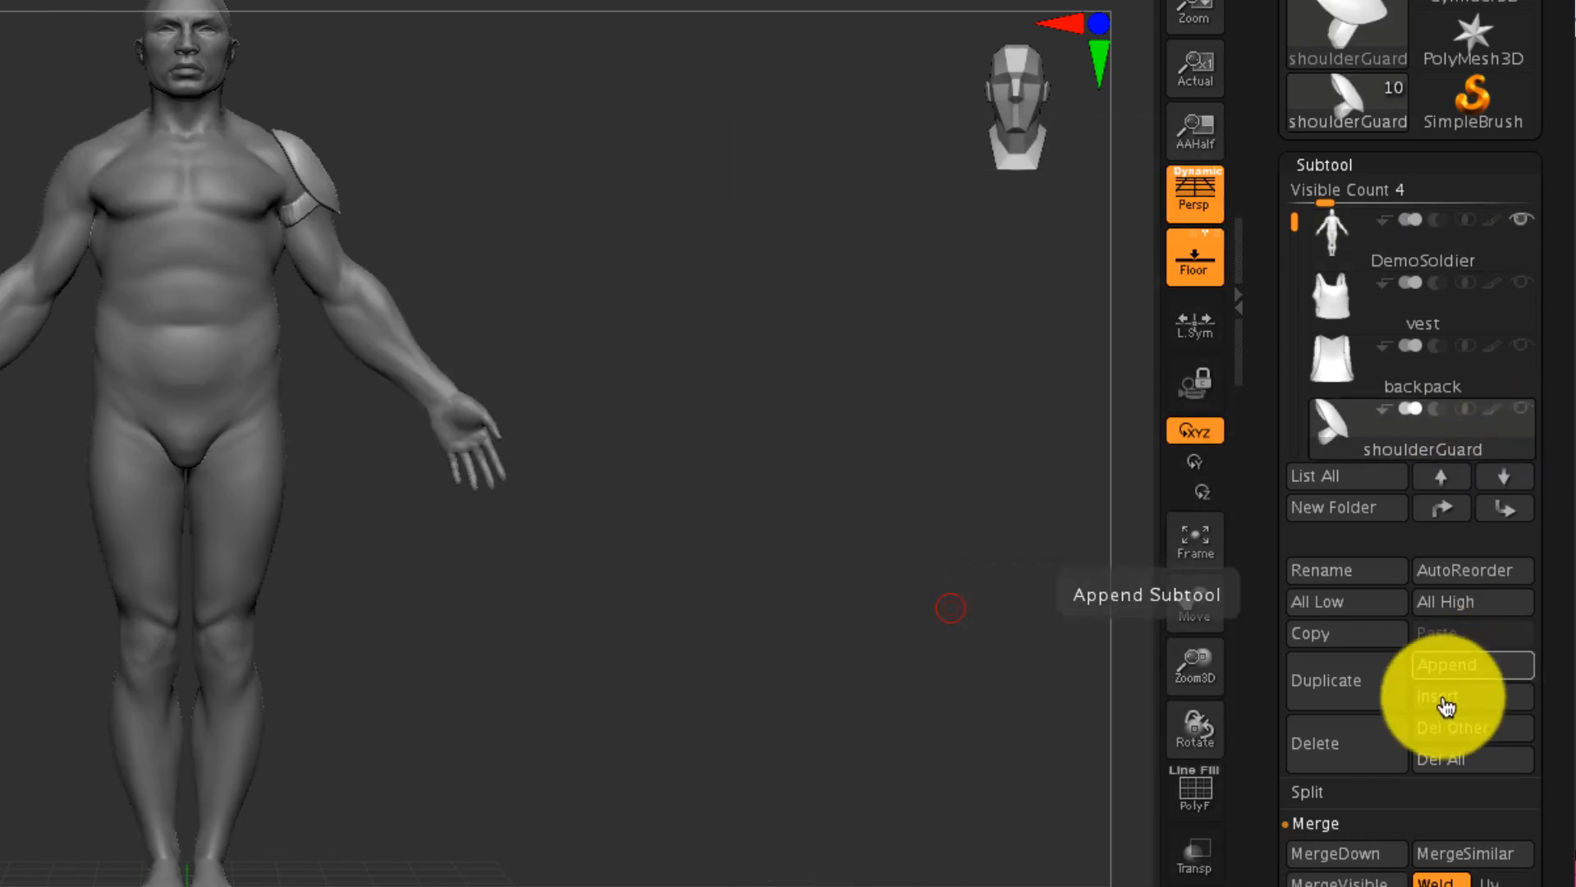
left_click(1365, 751)
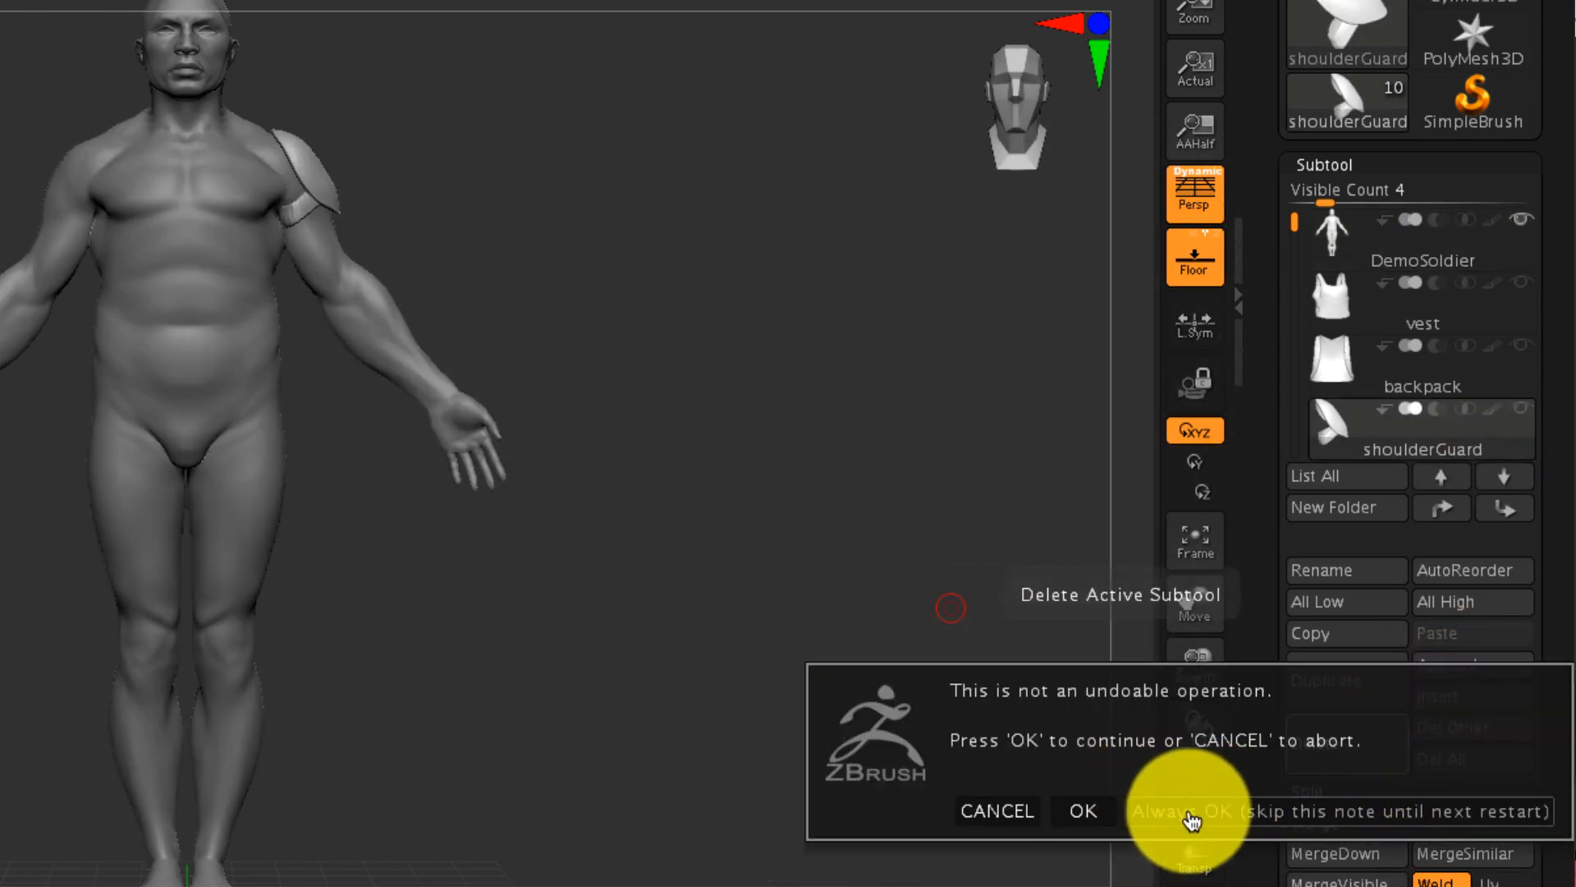
left_click(1195, 812)
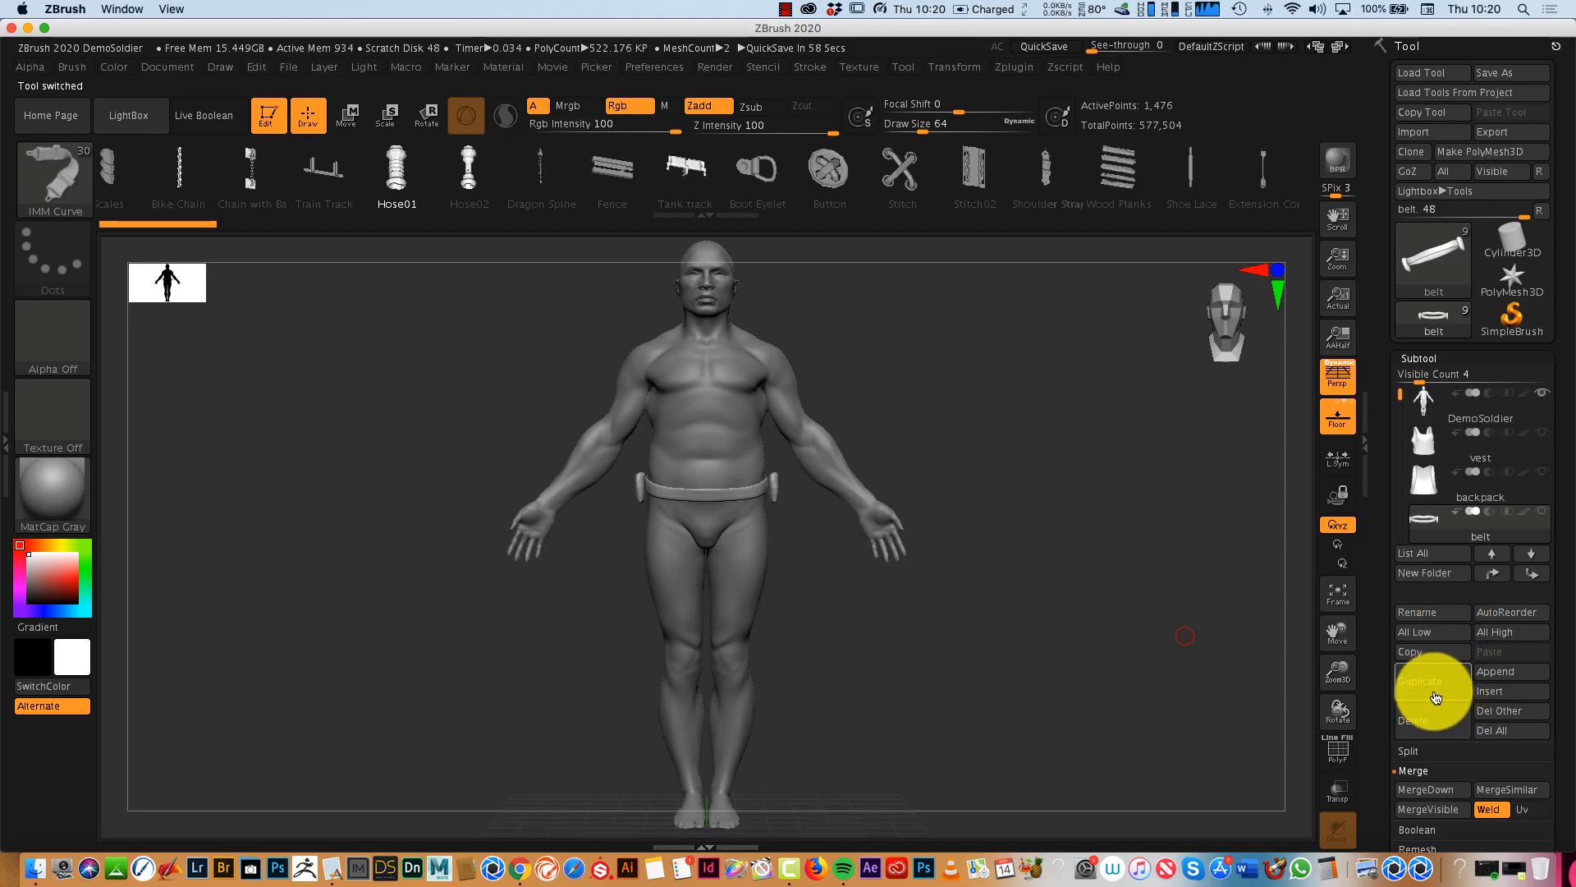
- Delete the belt, wristBands, backpack, vest and other remaining gear subtools, keeping only DemoSoldier
left_click(1441, 721)
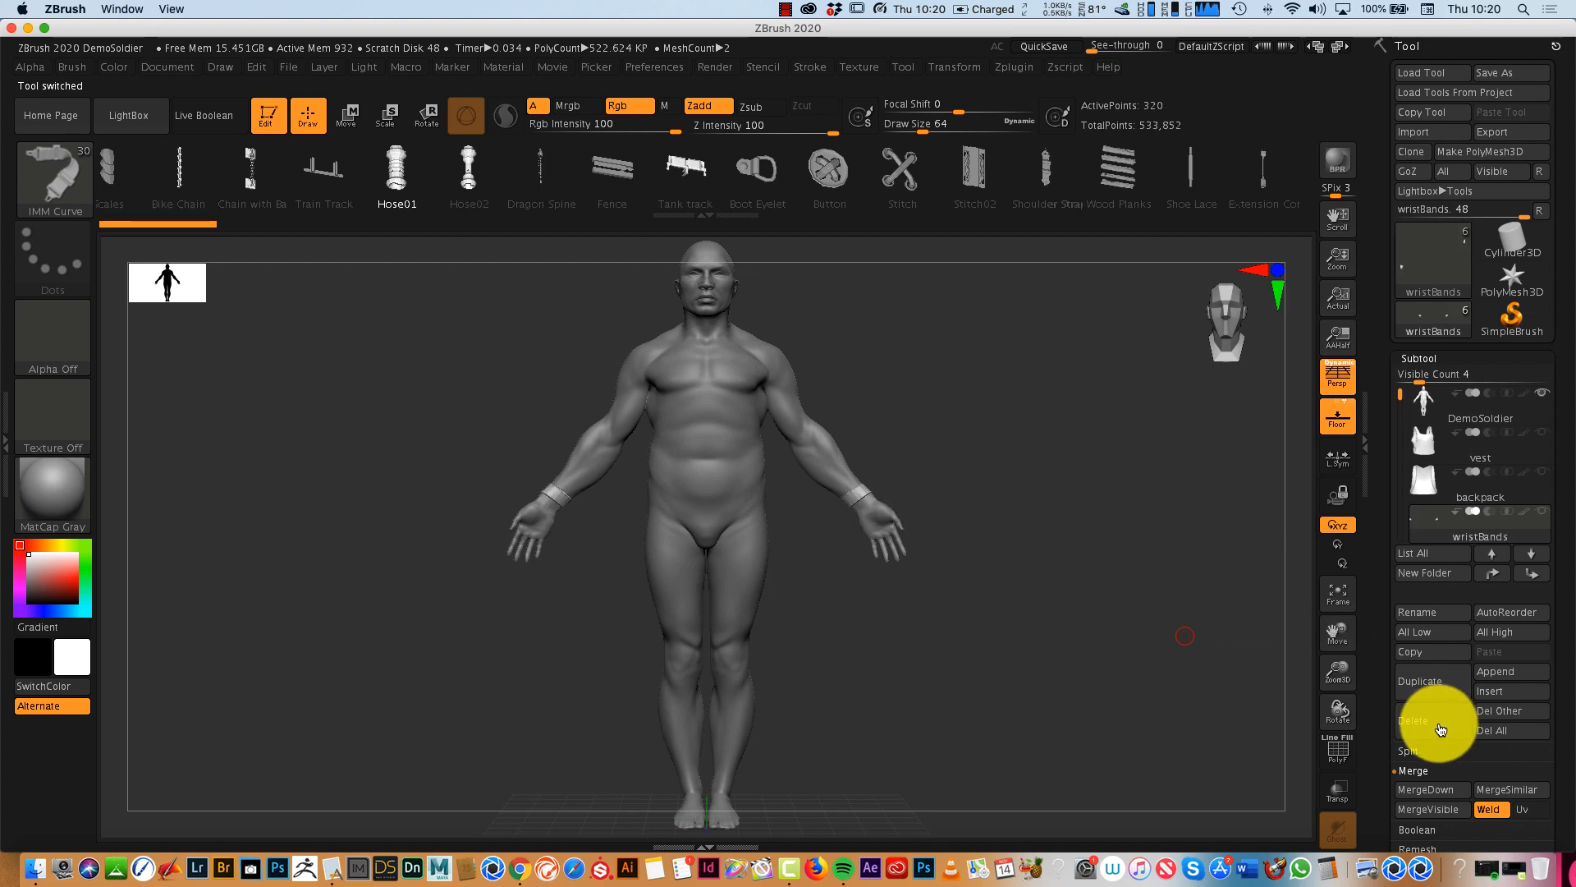
left_click(1441, 728)
left_click(1441, 728)
left_click(1441, 727)
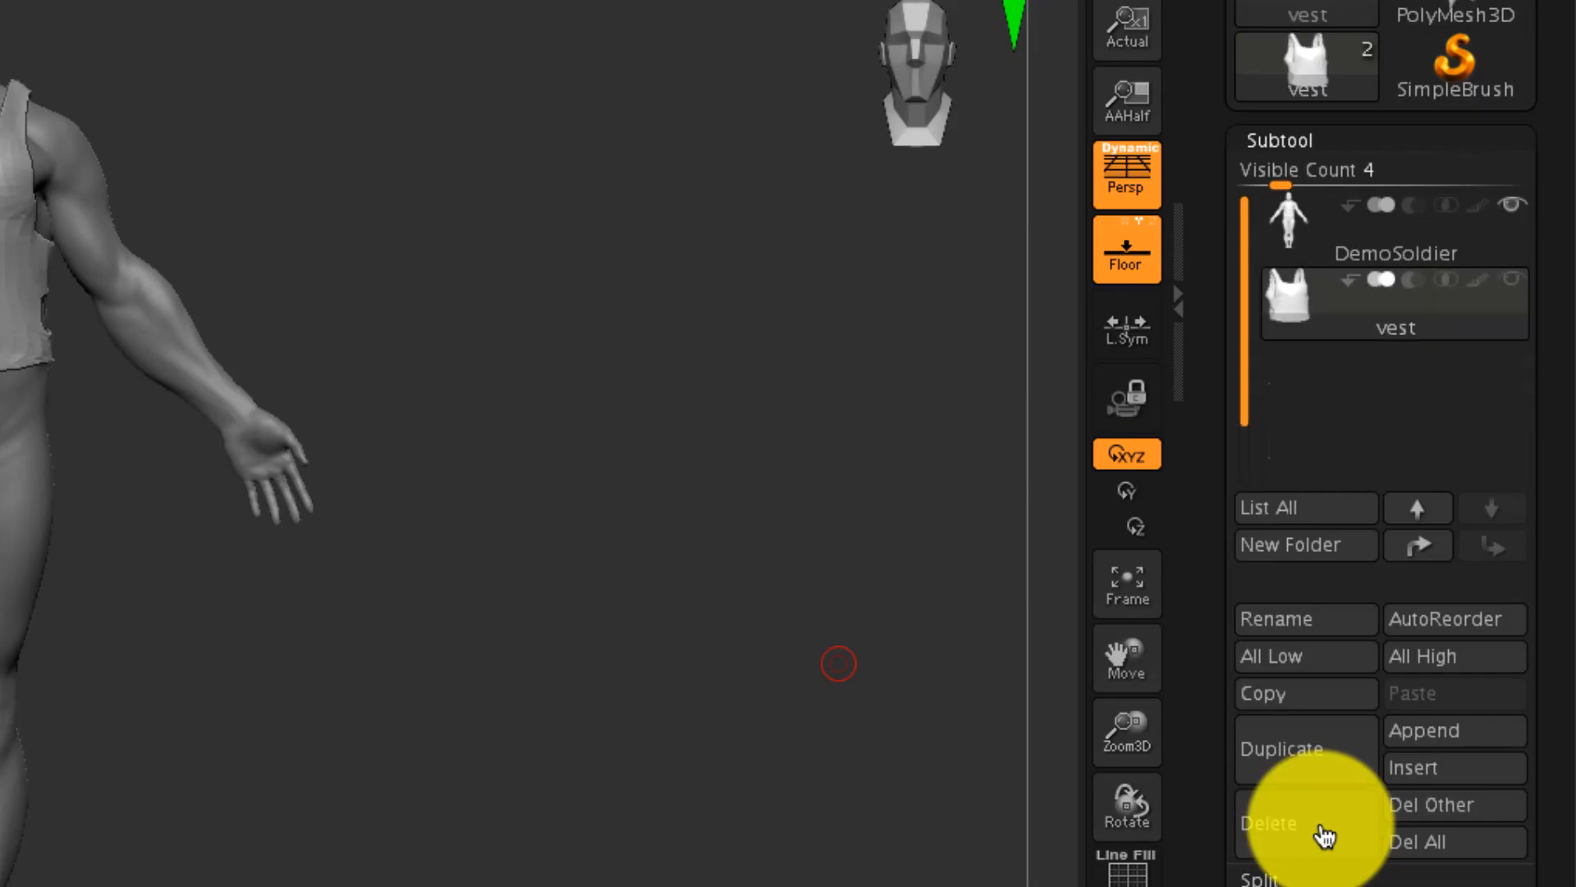
left_click(1324, 835)
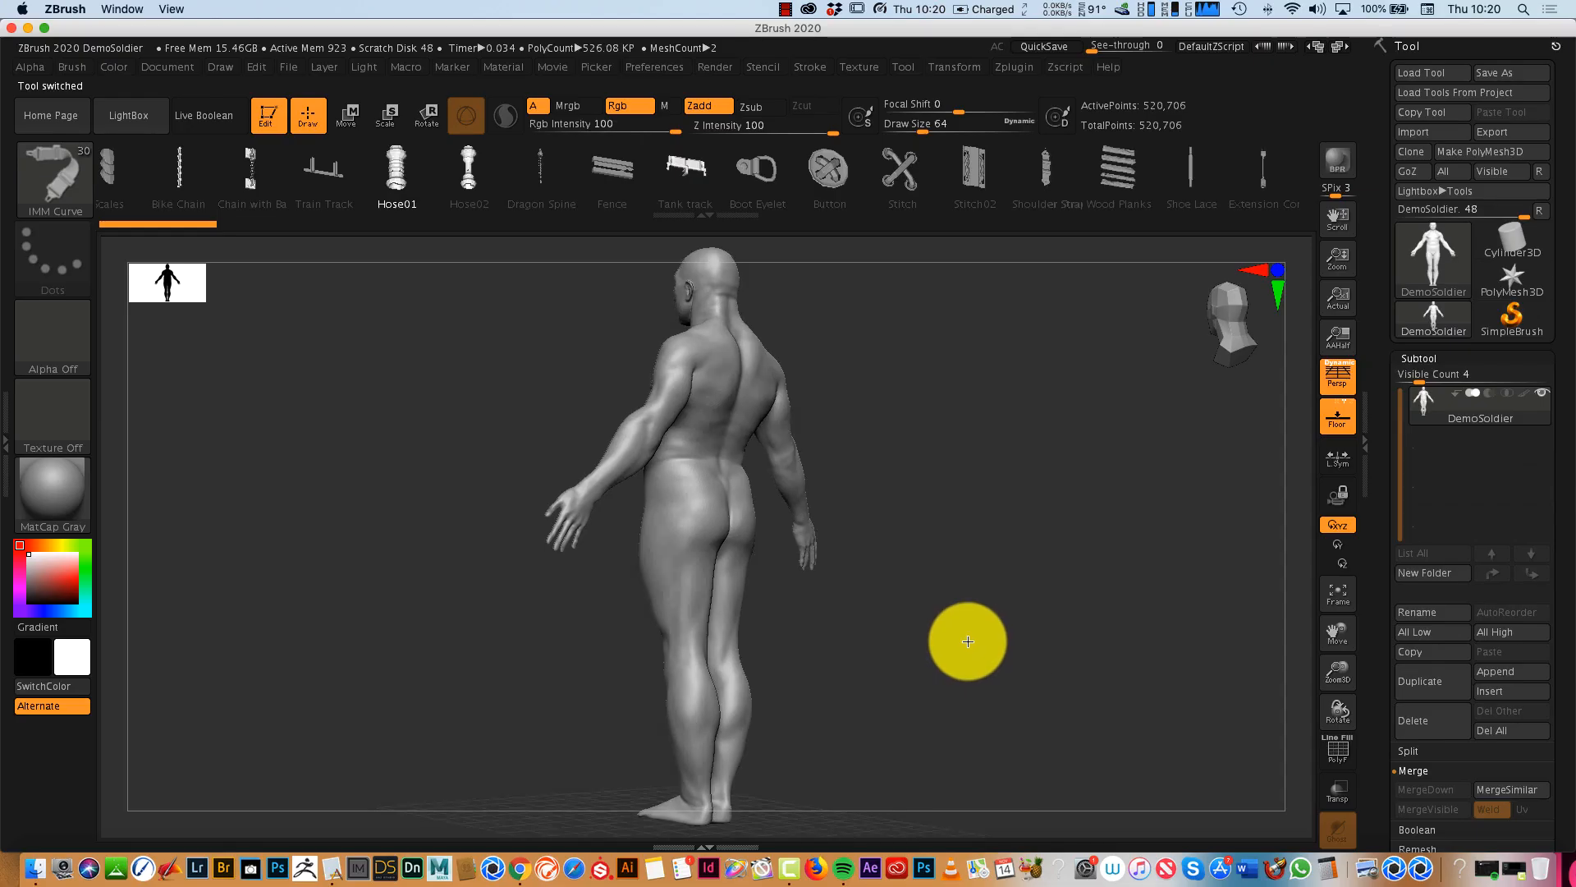
- Step the DemoSoldier body back to state 4 in its undo history
left_click_drag(427, 679, 624, 704)
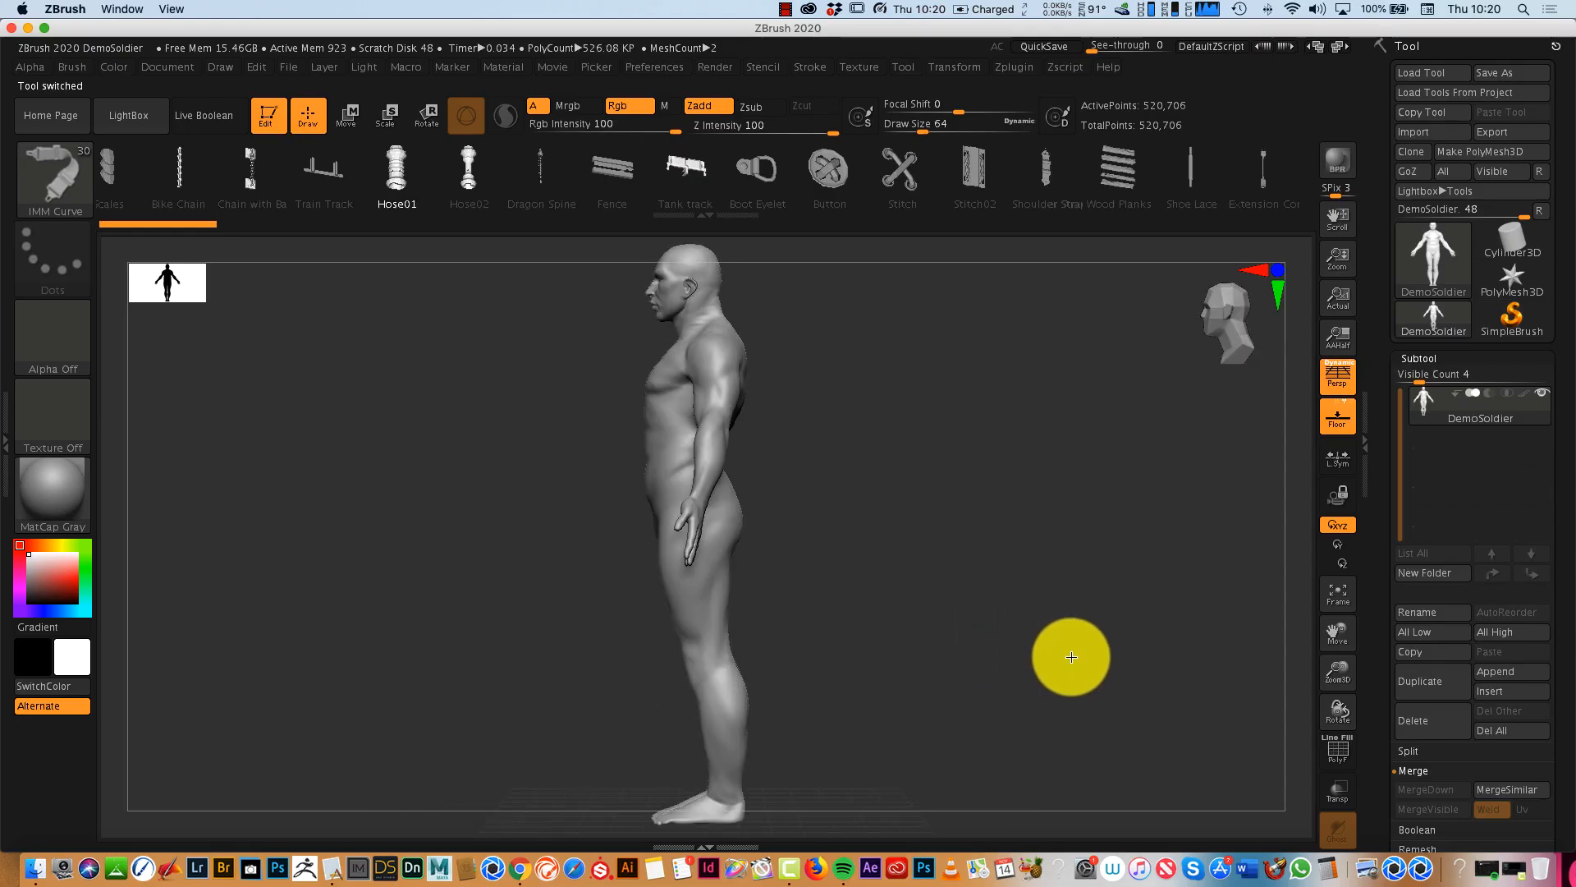
left_click_drag(1071, 657, 1087, 518)
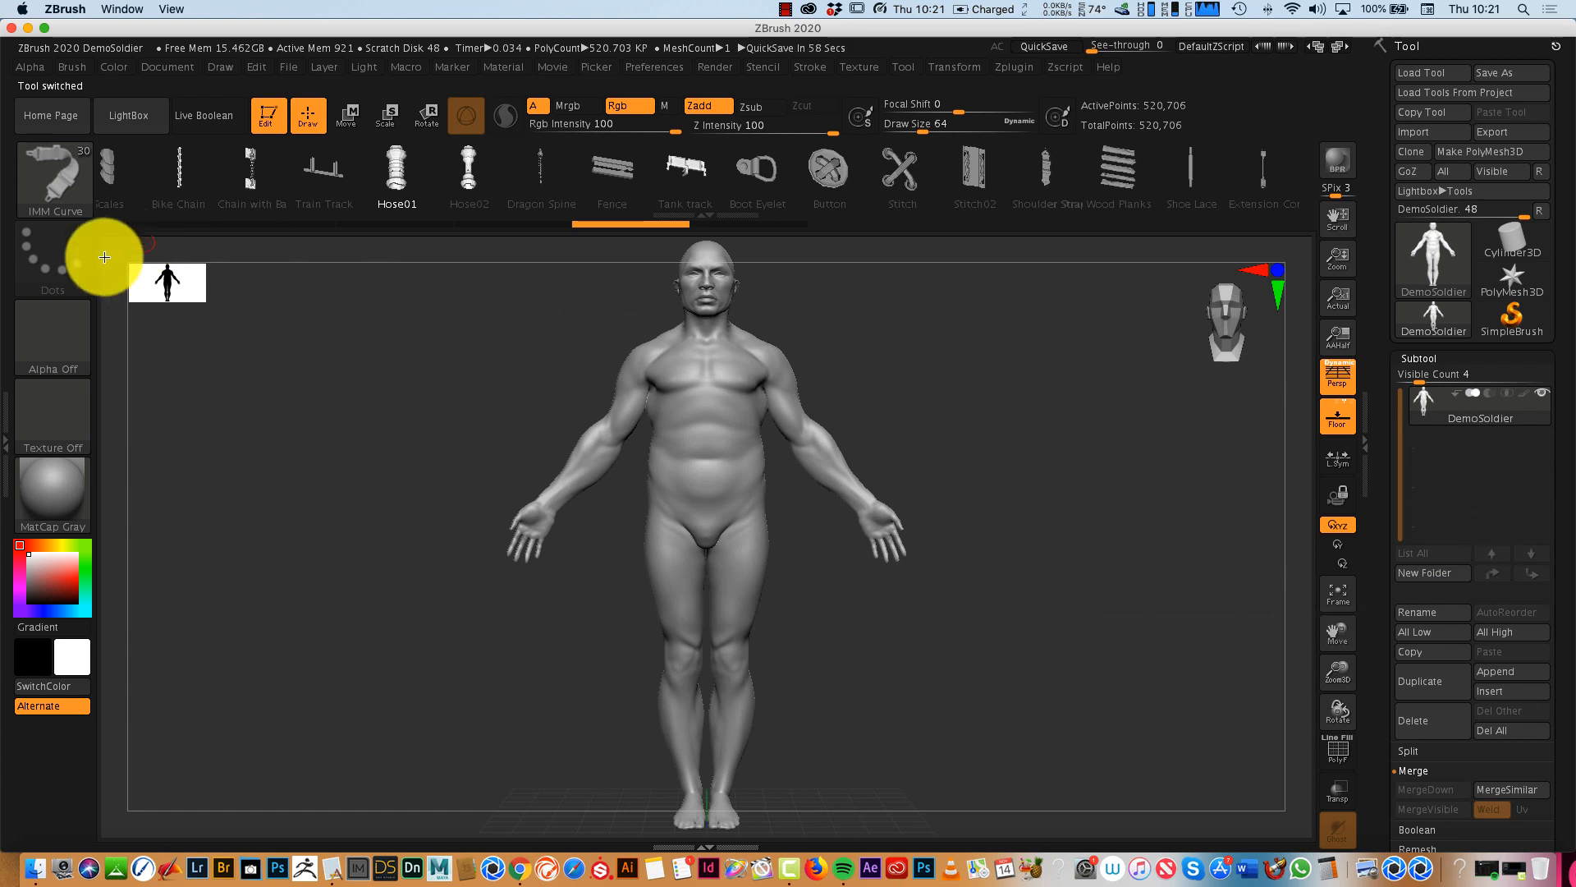
mouse_move(1033, 599)
left_mouse_down()
mouse_move(960, 633)
mouse_move(1027, 658)
mouse_move(1045, 623)
mouse_move(1031, 542)
mouse_move(1036, 627)
mouse_move(1032, 606)
left_mouse_up()
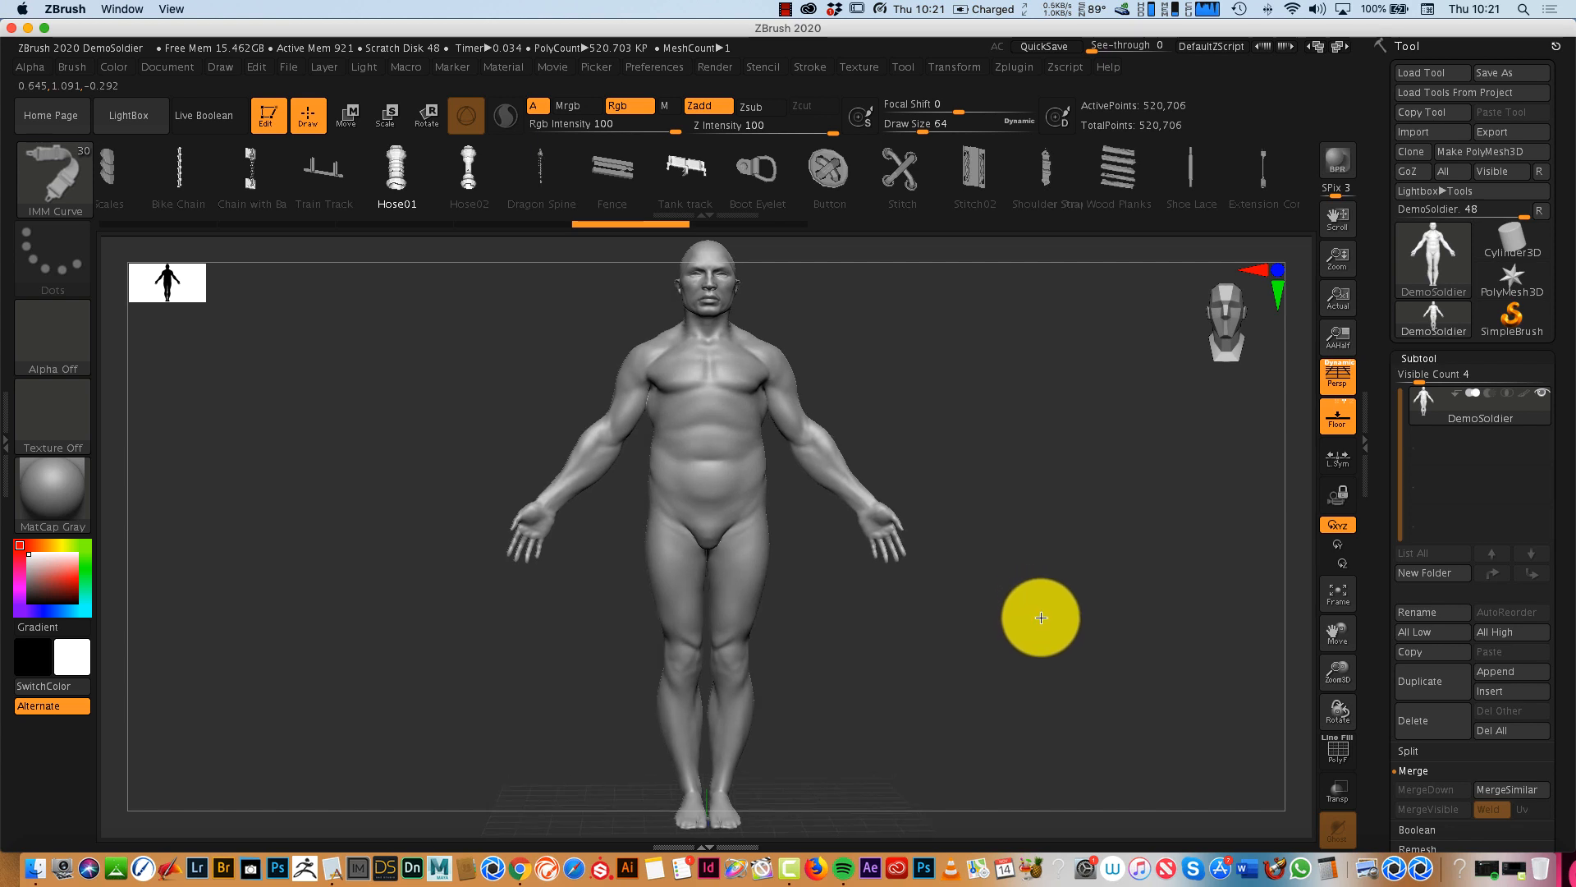
mouse_move(1035, 633)
left_mouse_down()
mouse_move(997, 628)
mouse_move(1037, 631)
left_mouse_up()
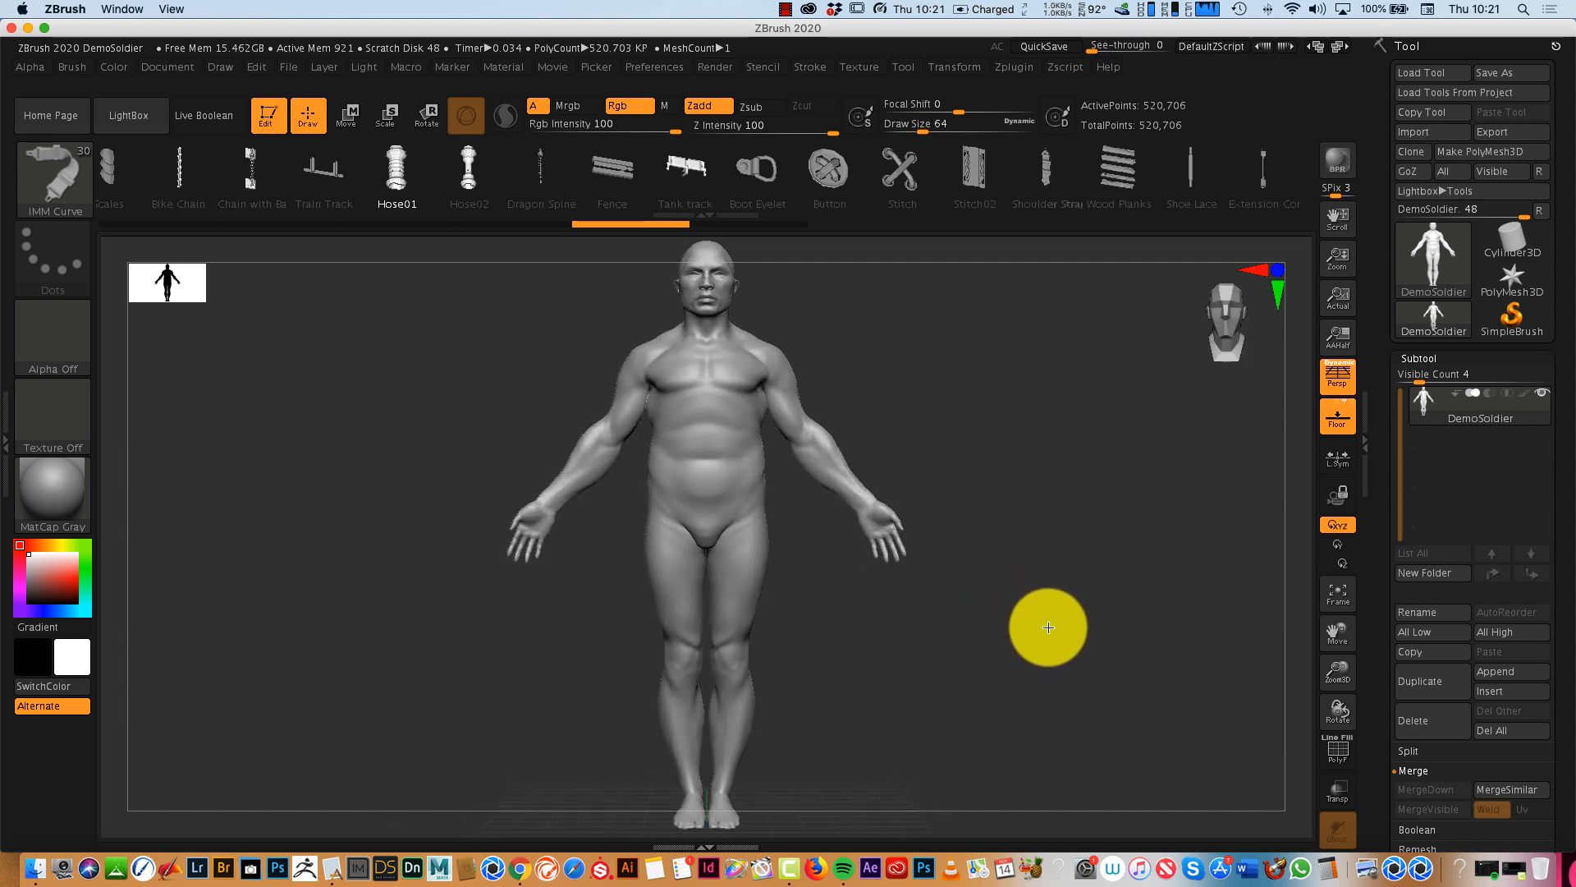
left_click(527, 224)
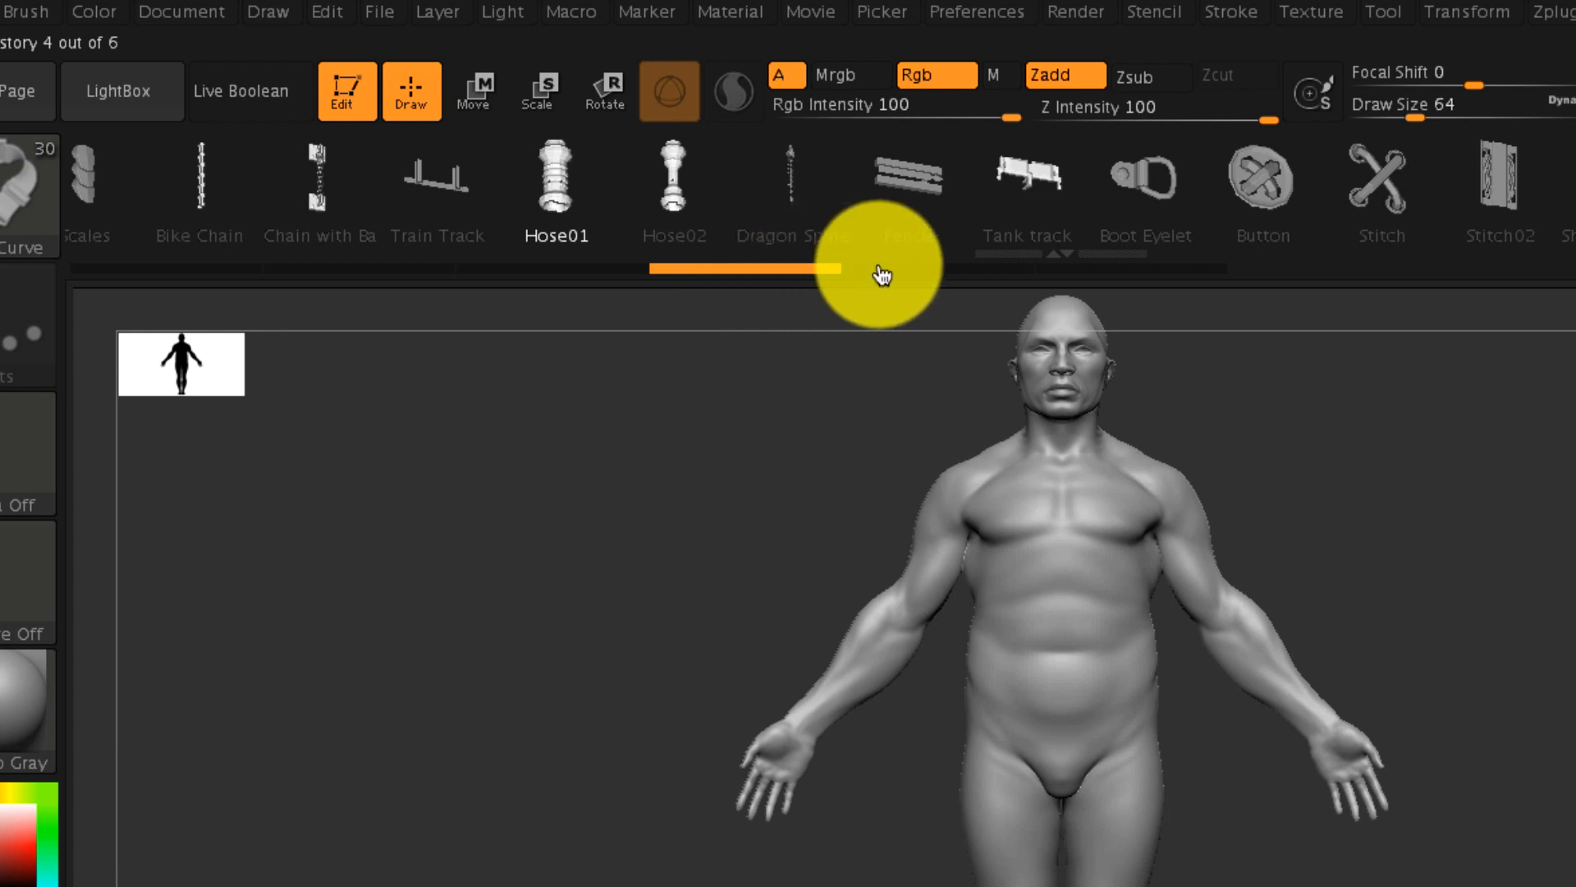
- Scrub through the body's earlier and latest undo history states, and return the model to state 5
left_click(927, 271)
left_click(788, 267)
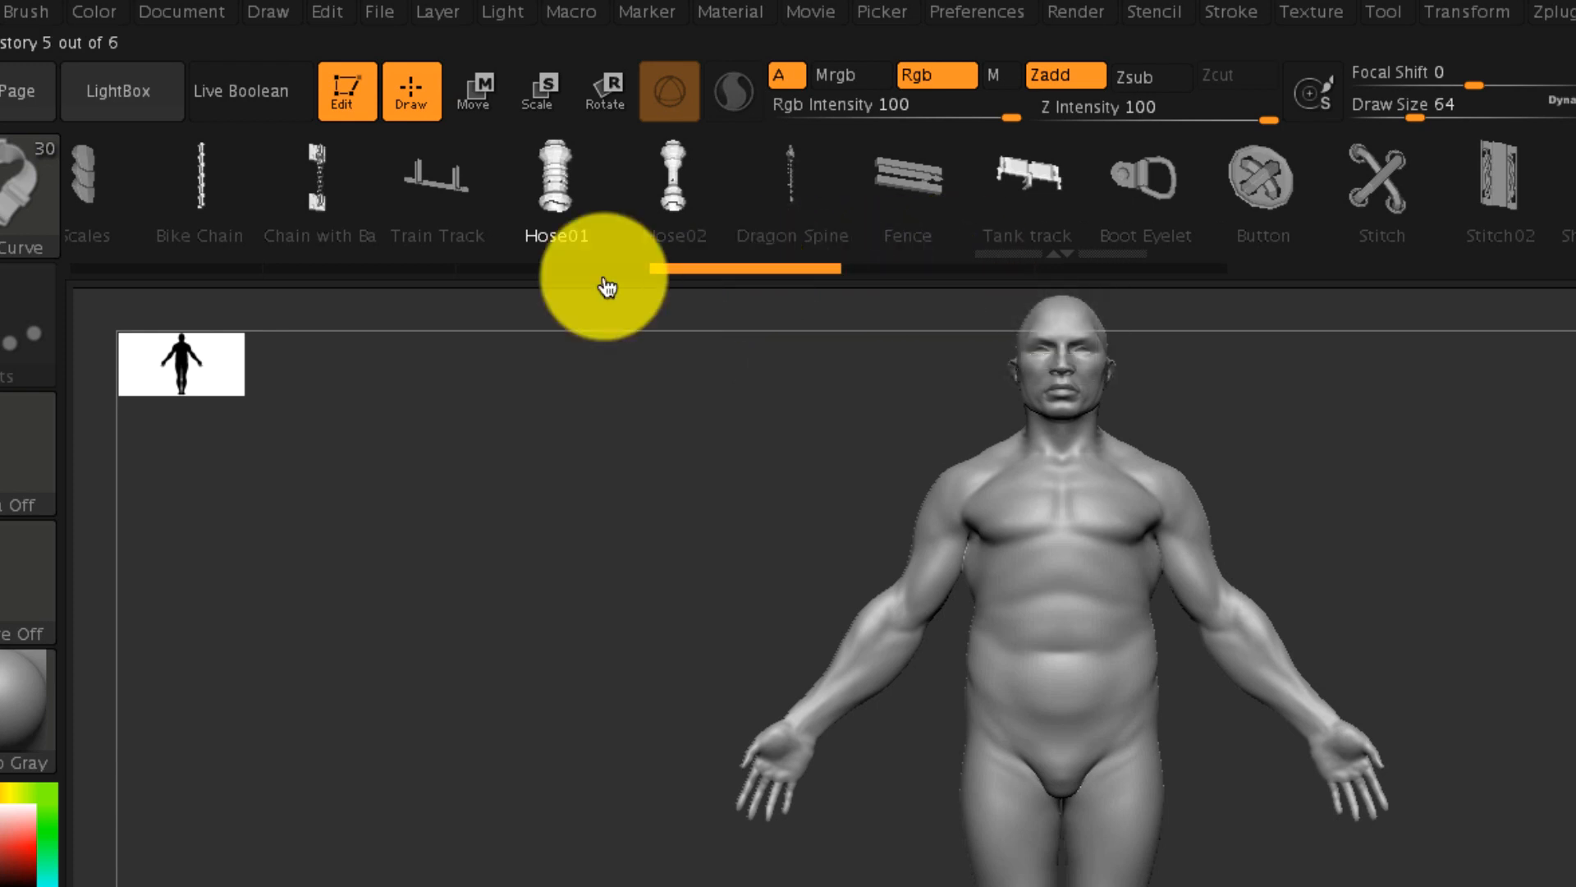
left_click(593, 278)
left_click(345, 279)
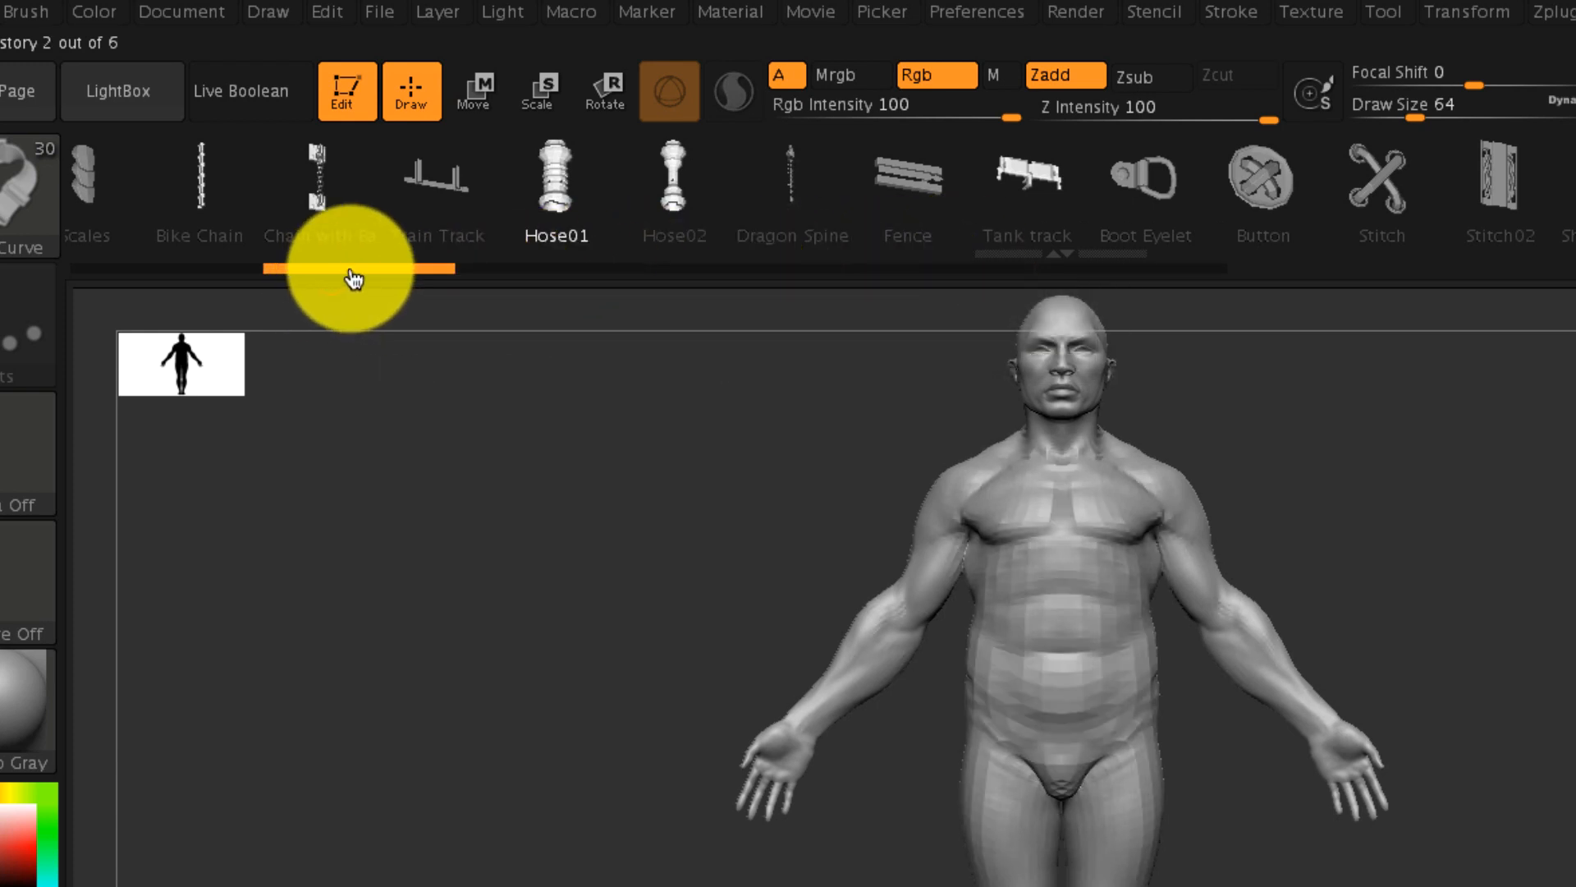
left_click_drag(350, 272, 1176, 269)
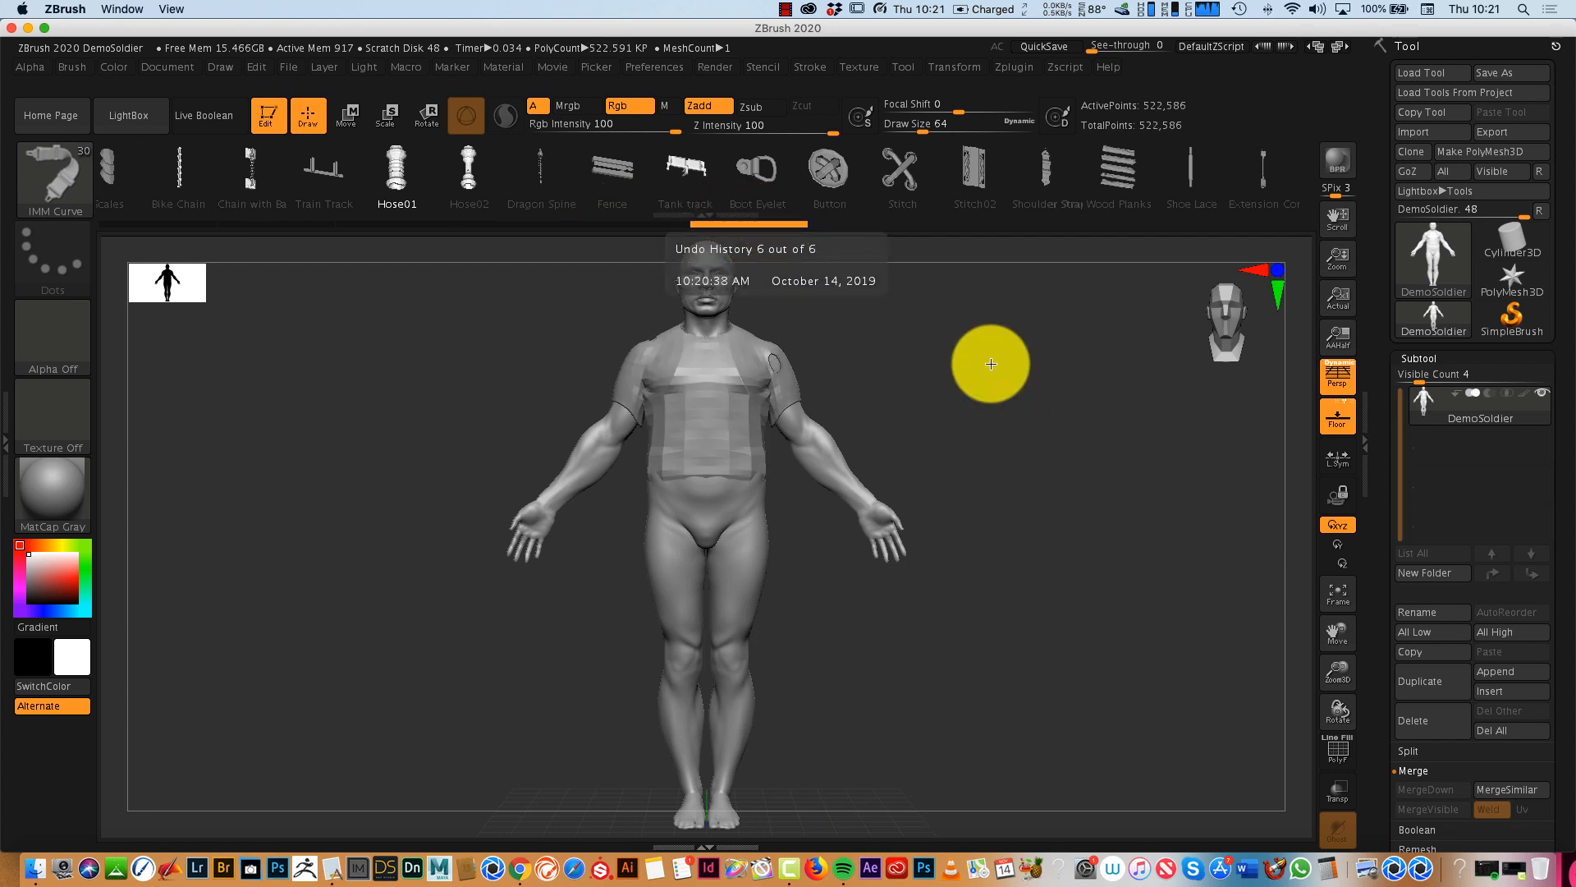
left_click(666, 220)
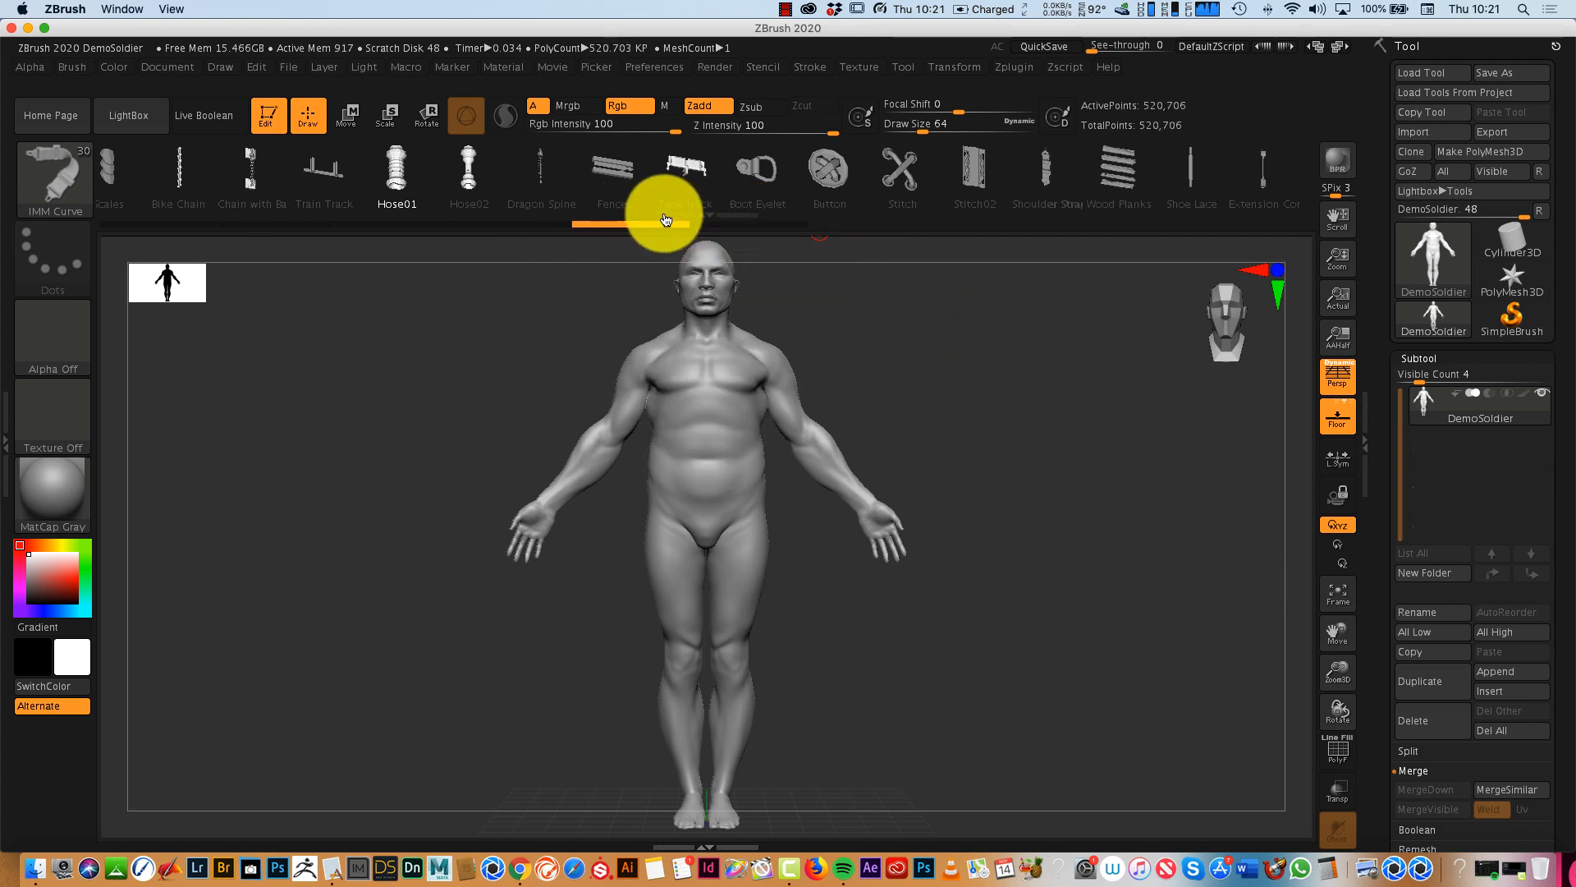
mouse_move(1101, 545)
left_mouse_down()
mouse_move(1020, 584)
mouse_move(1119, 566)
left_mouse_up()
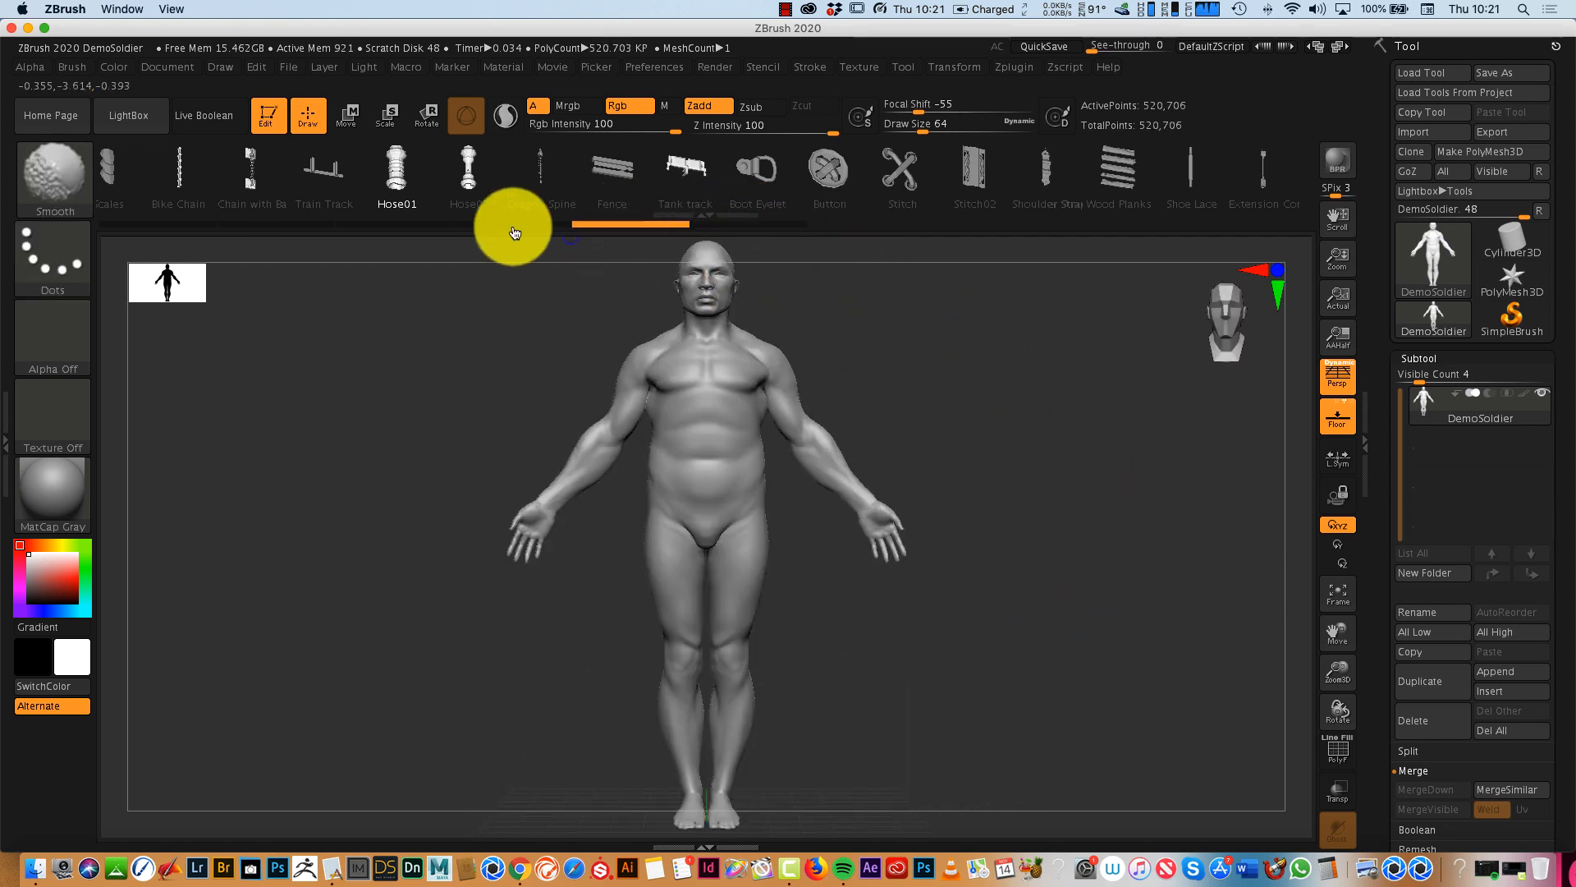
- Sculpt mirrored muscle-like ridges across the shoulders, chest and abdomen with the ClayBuildup brush
left_click(72, 183)
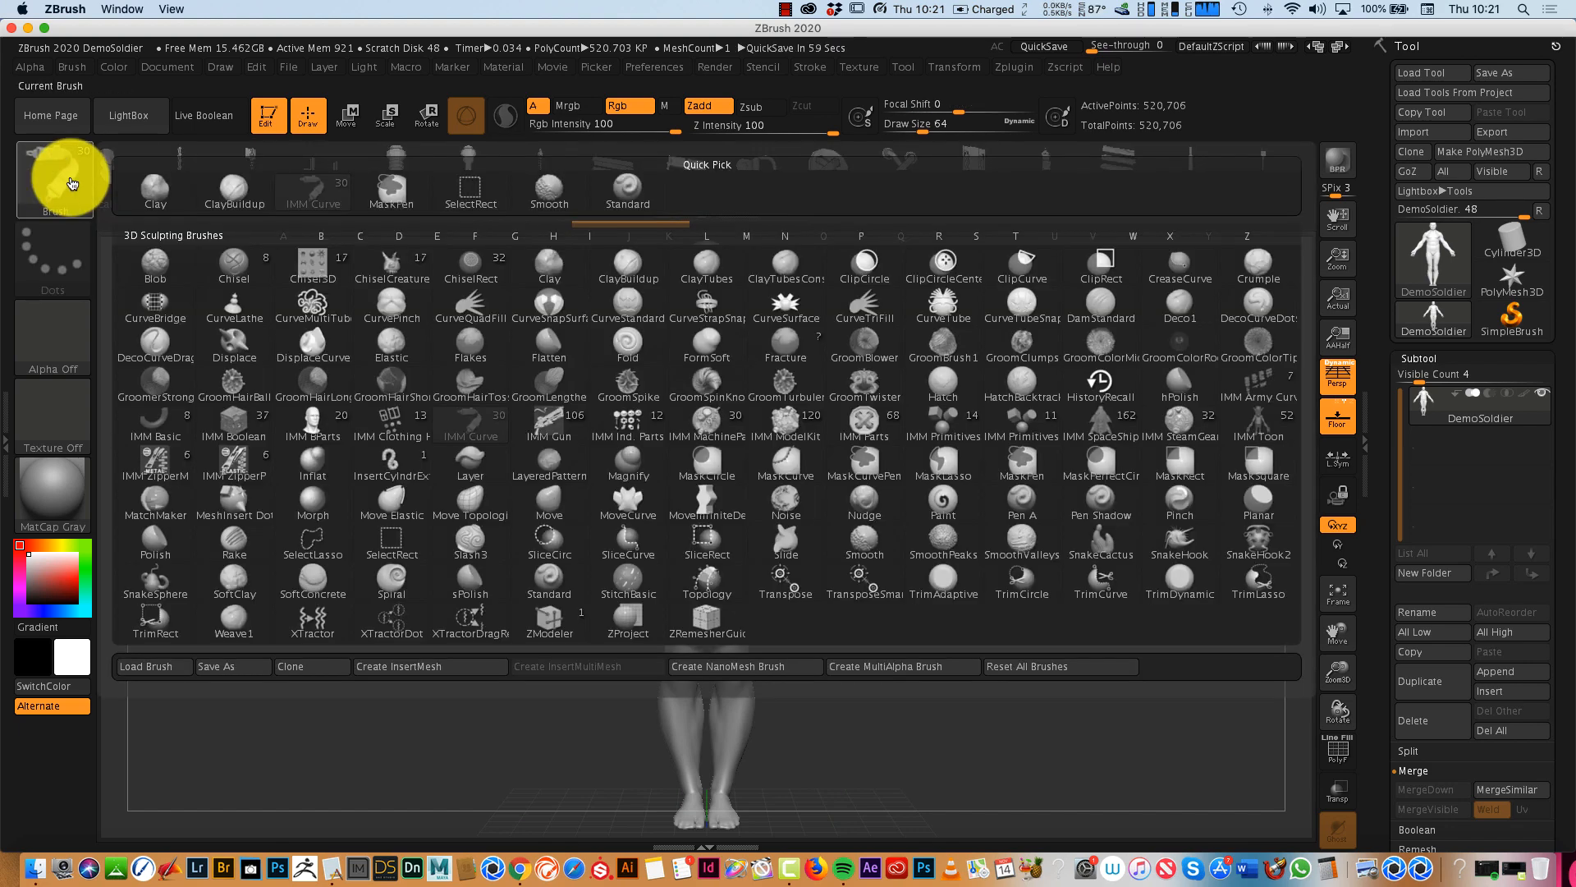
left_click(236, 191)
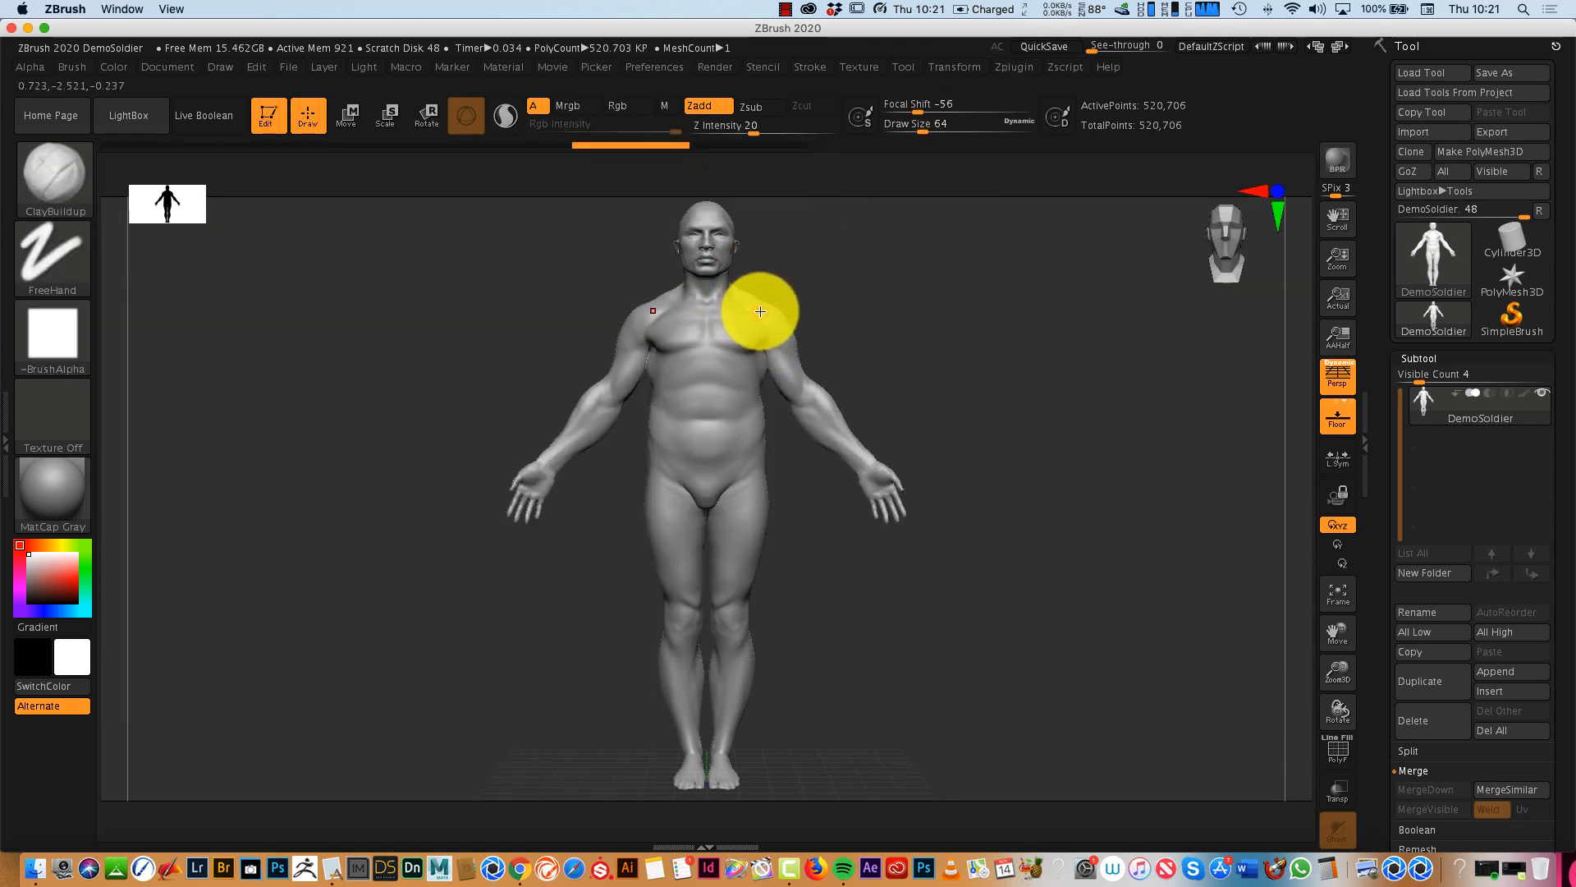
mouse_move(752, 344)
left_mouse_down()
mouse_move(722, 394)
mouse_move(733, 443)
left_mouse_up()
mouse_move(1353, 665)
left_mouse_down()
mouse_move(1347, 725)
mouse_move(1319, 746)
left_mouse_up()
mouse_move(747, 340)
left_mouse_down()
mouse_move(667, 373)
mouse_move(678, 451)
mouse_move(761, 453)
mouse_move(733, 425)
mouse_move(661, 569)
mouse_move(587, 380)
mouse_move(668, 363)
mouse_move(644, 457)
mouse_move(682, 556)
left_mouse_up()
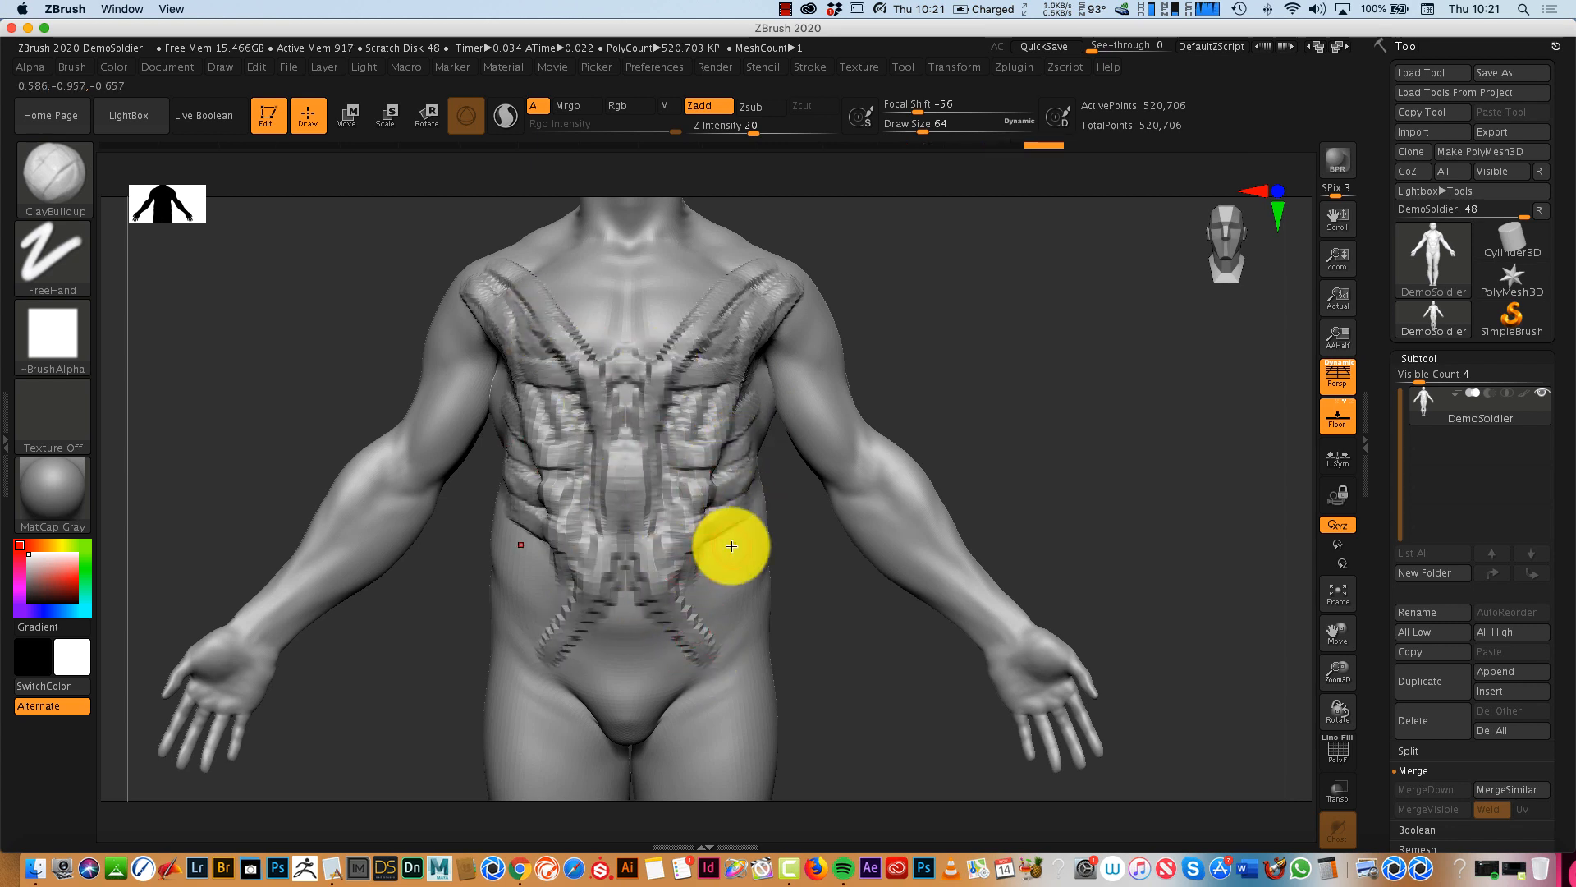
left_click_drag(755, 288, 646, 512)
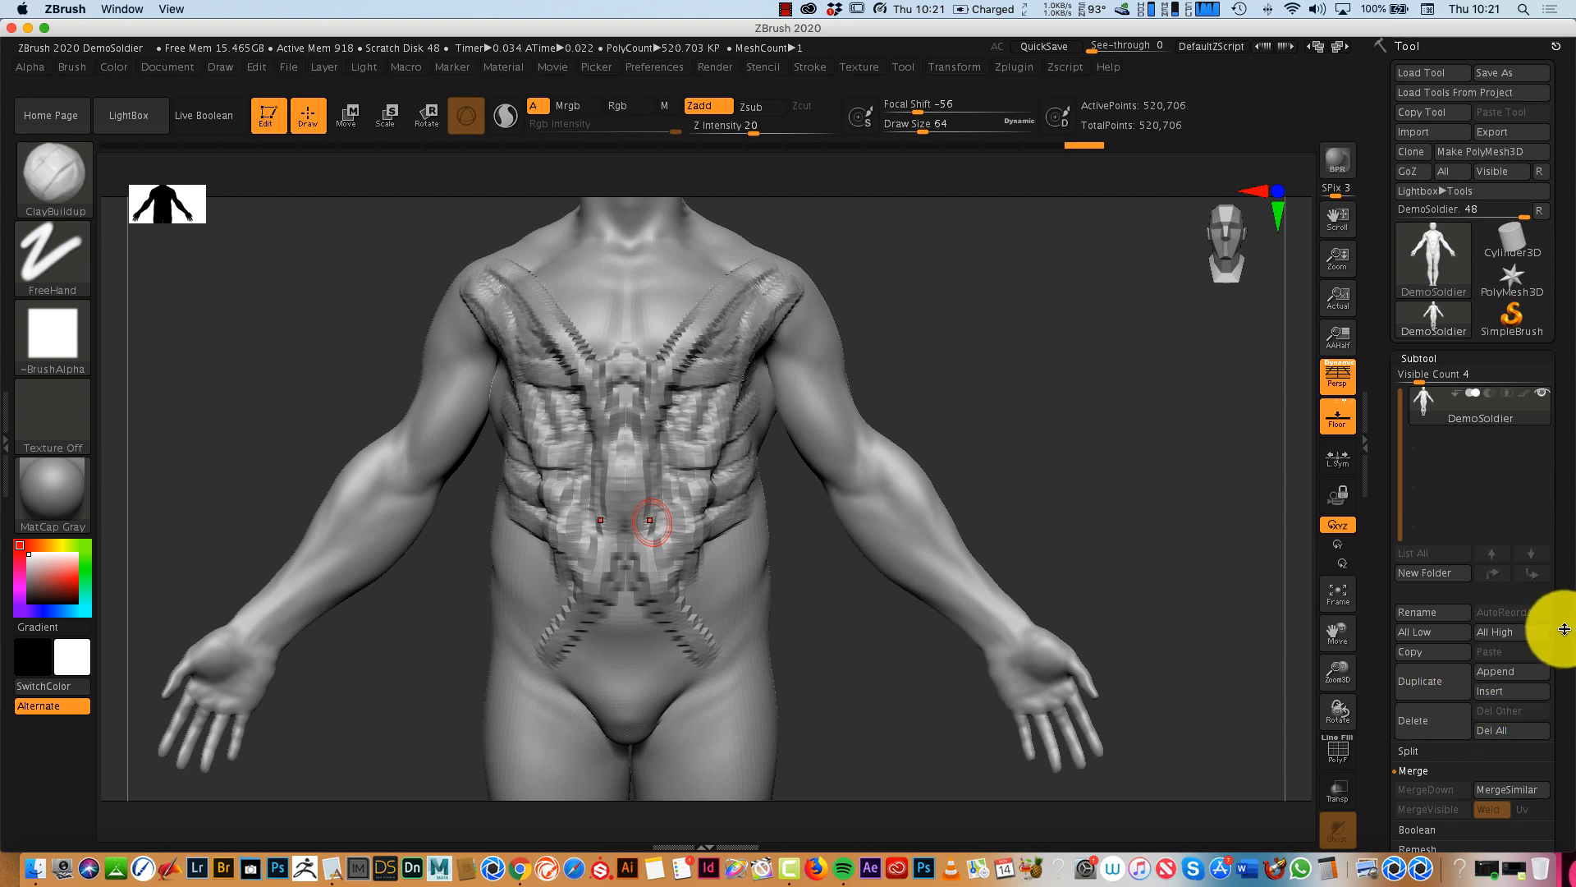
- Divide the DemoSoldier geometry once with Smt on to reach subdivision level 2
scroll(1564, 629, "down", 5)
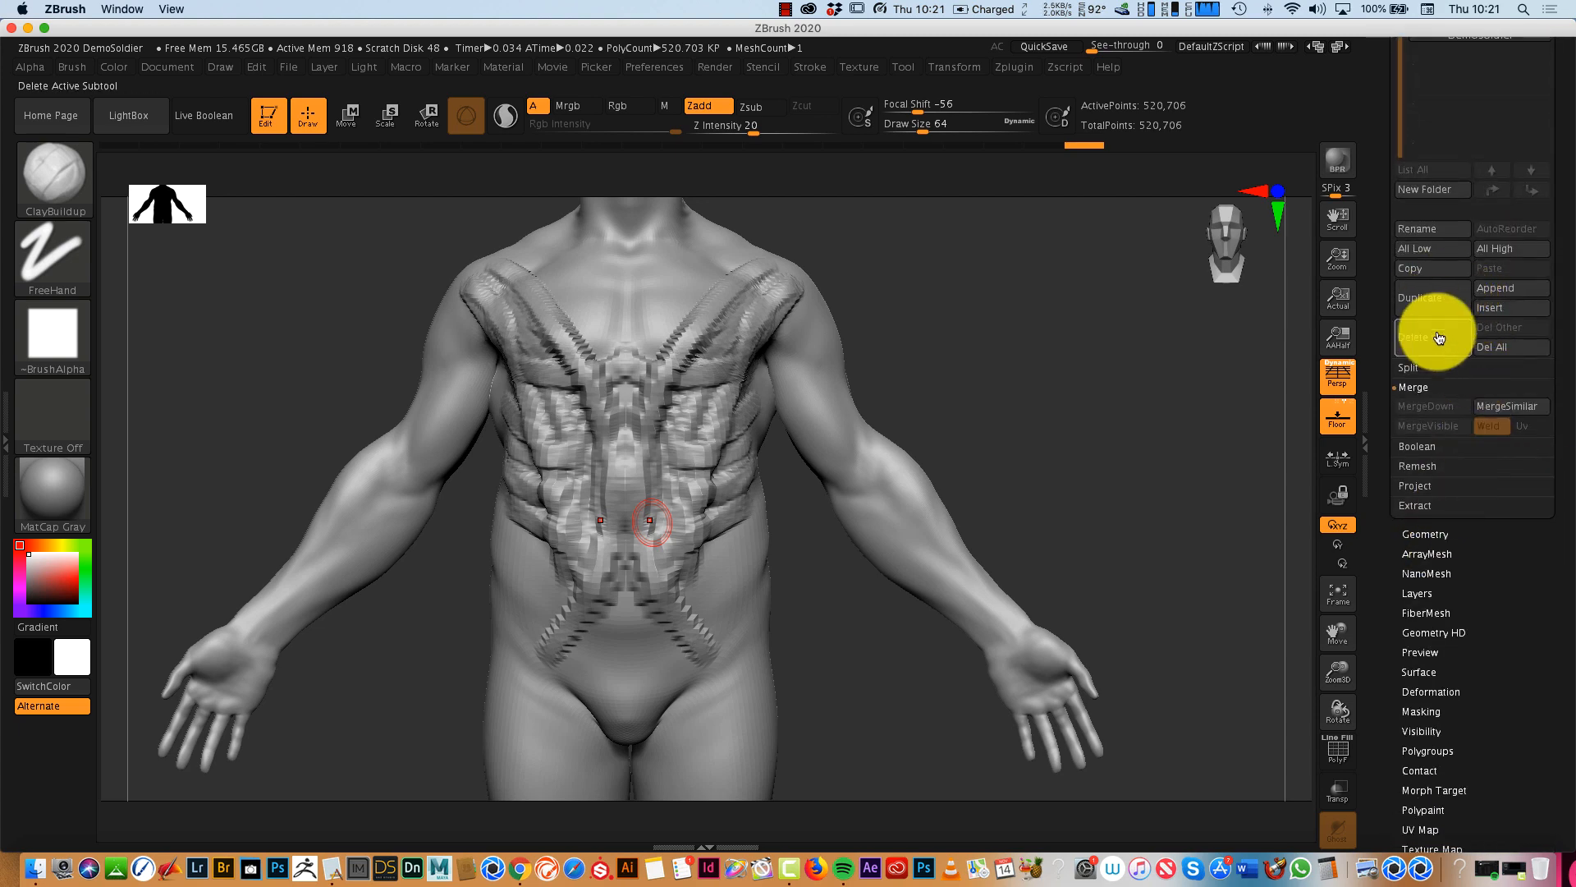
left_click(1429, 532)
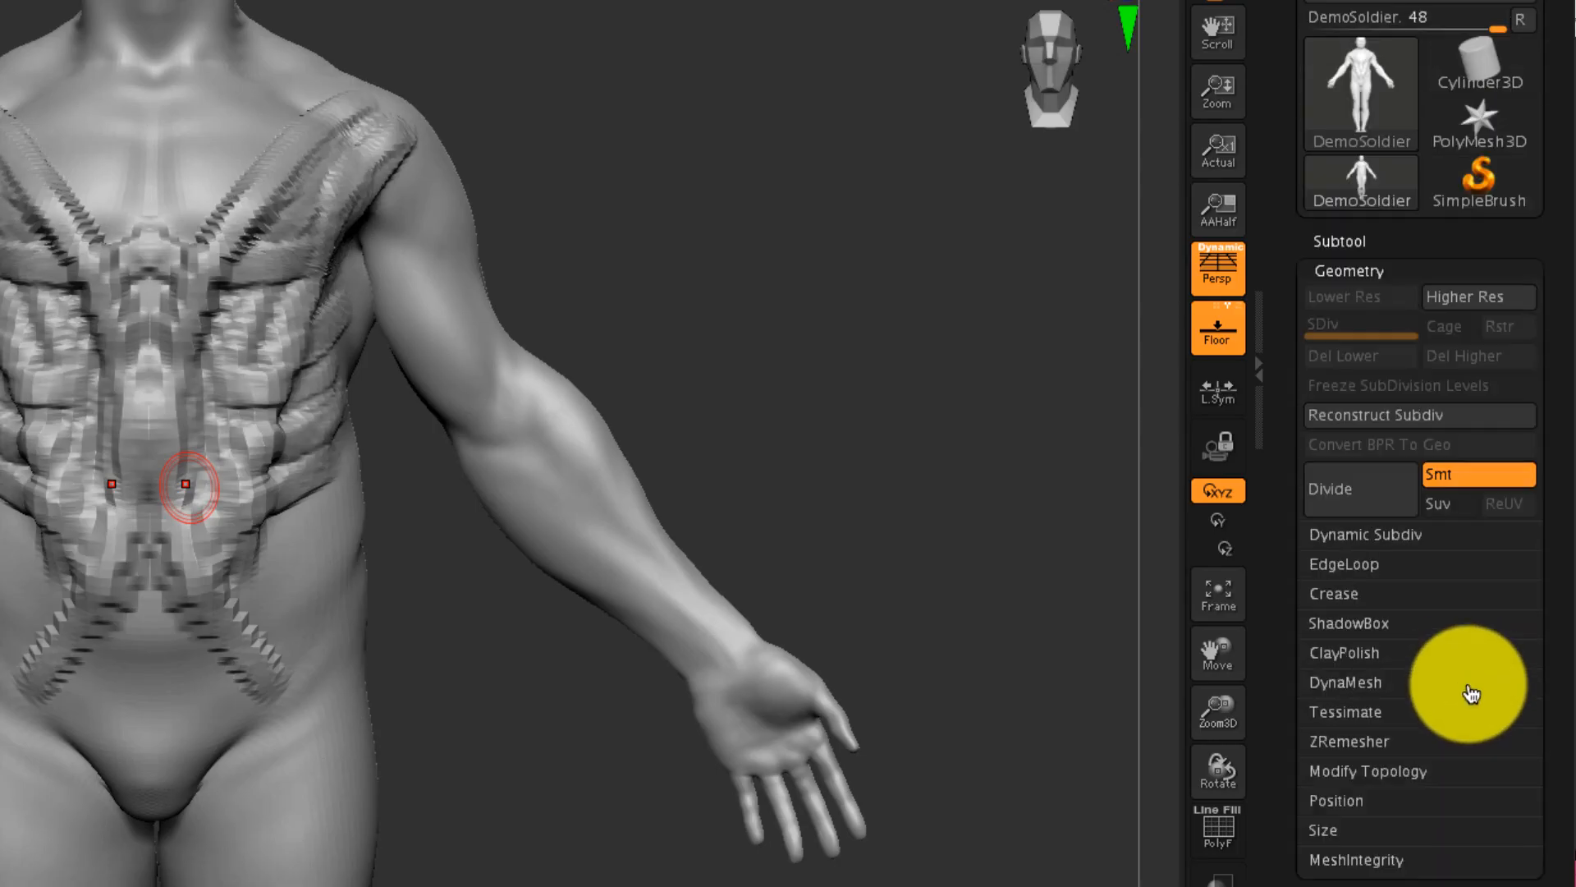
left_click(1353, 506)
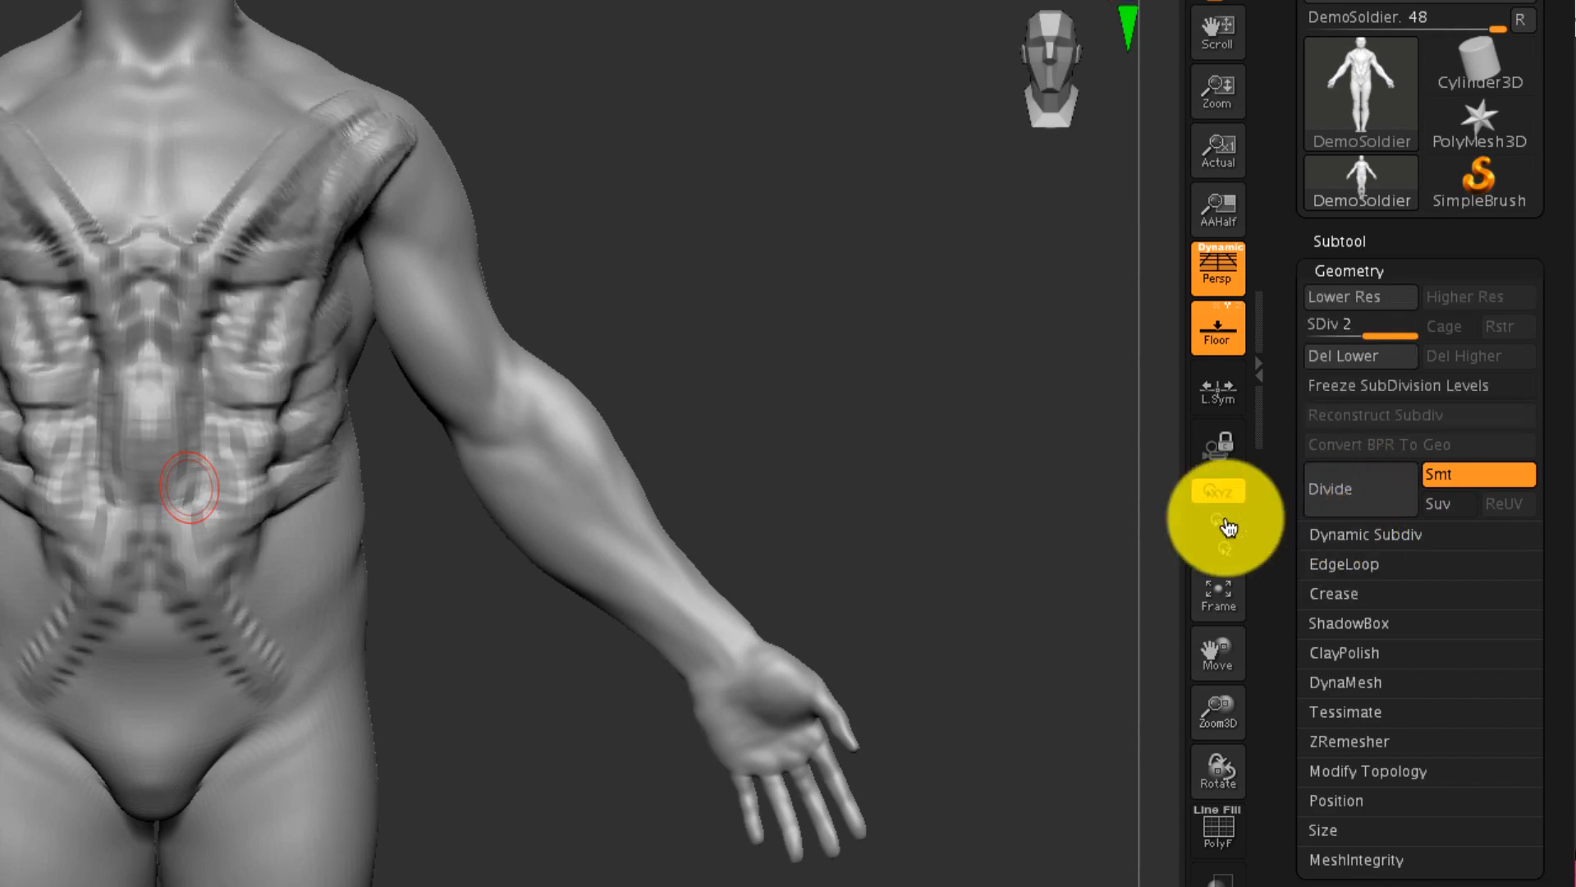
- Sculpt curved ClayBuildup strands over the outer shoulders and upper arms and down the sides of the torso
left_click_drag(988, 443, 938, 487)
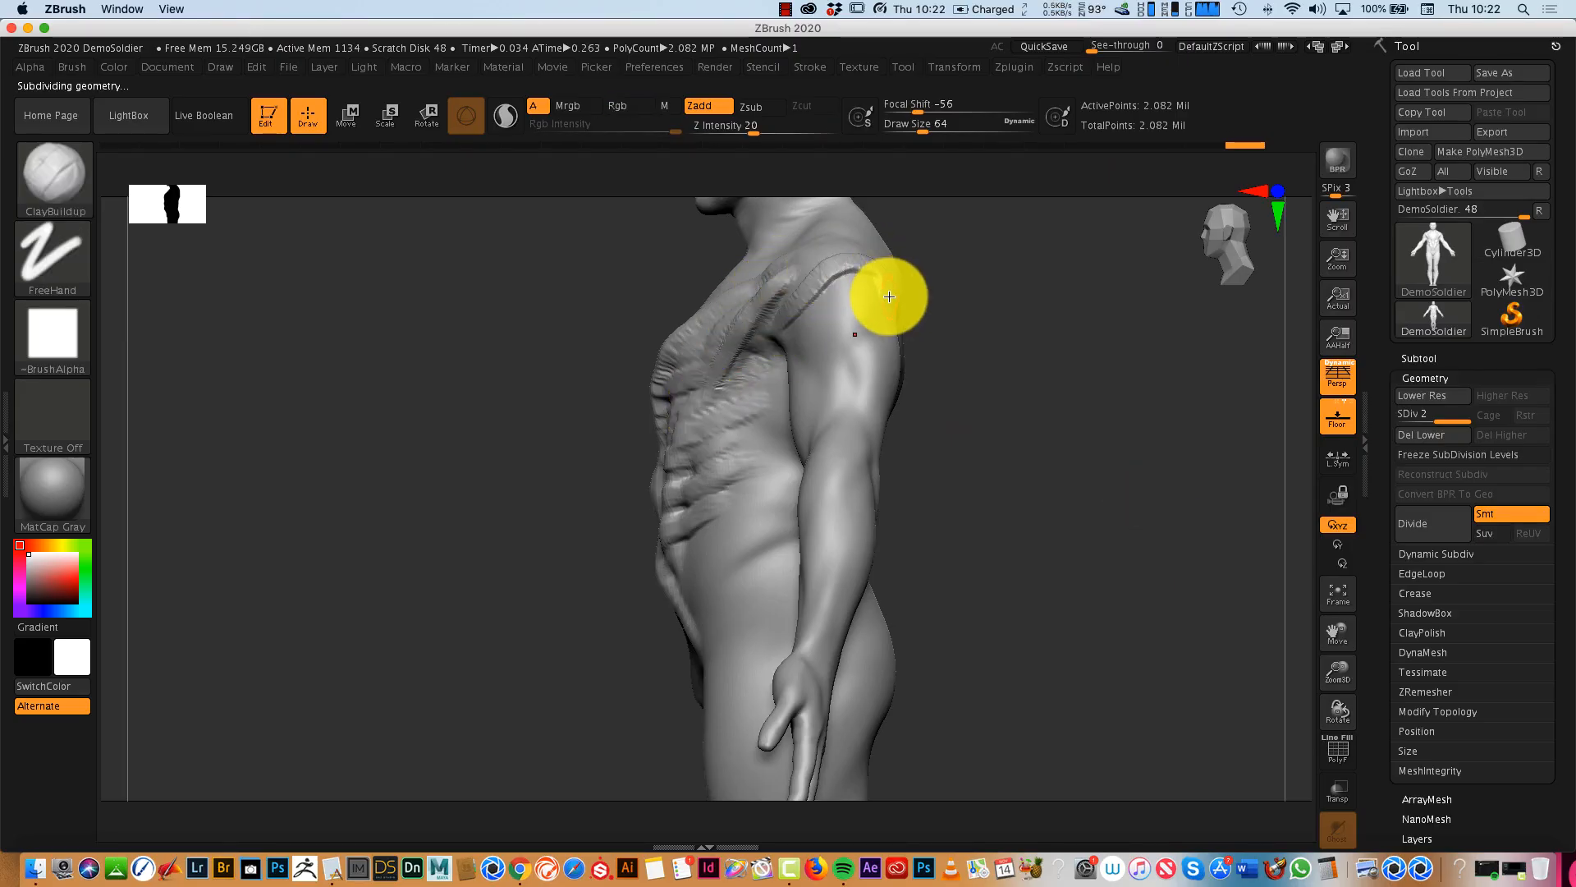
left_click_drag(889, 296, 786, 366)
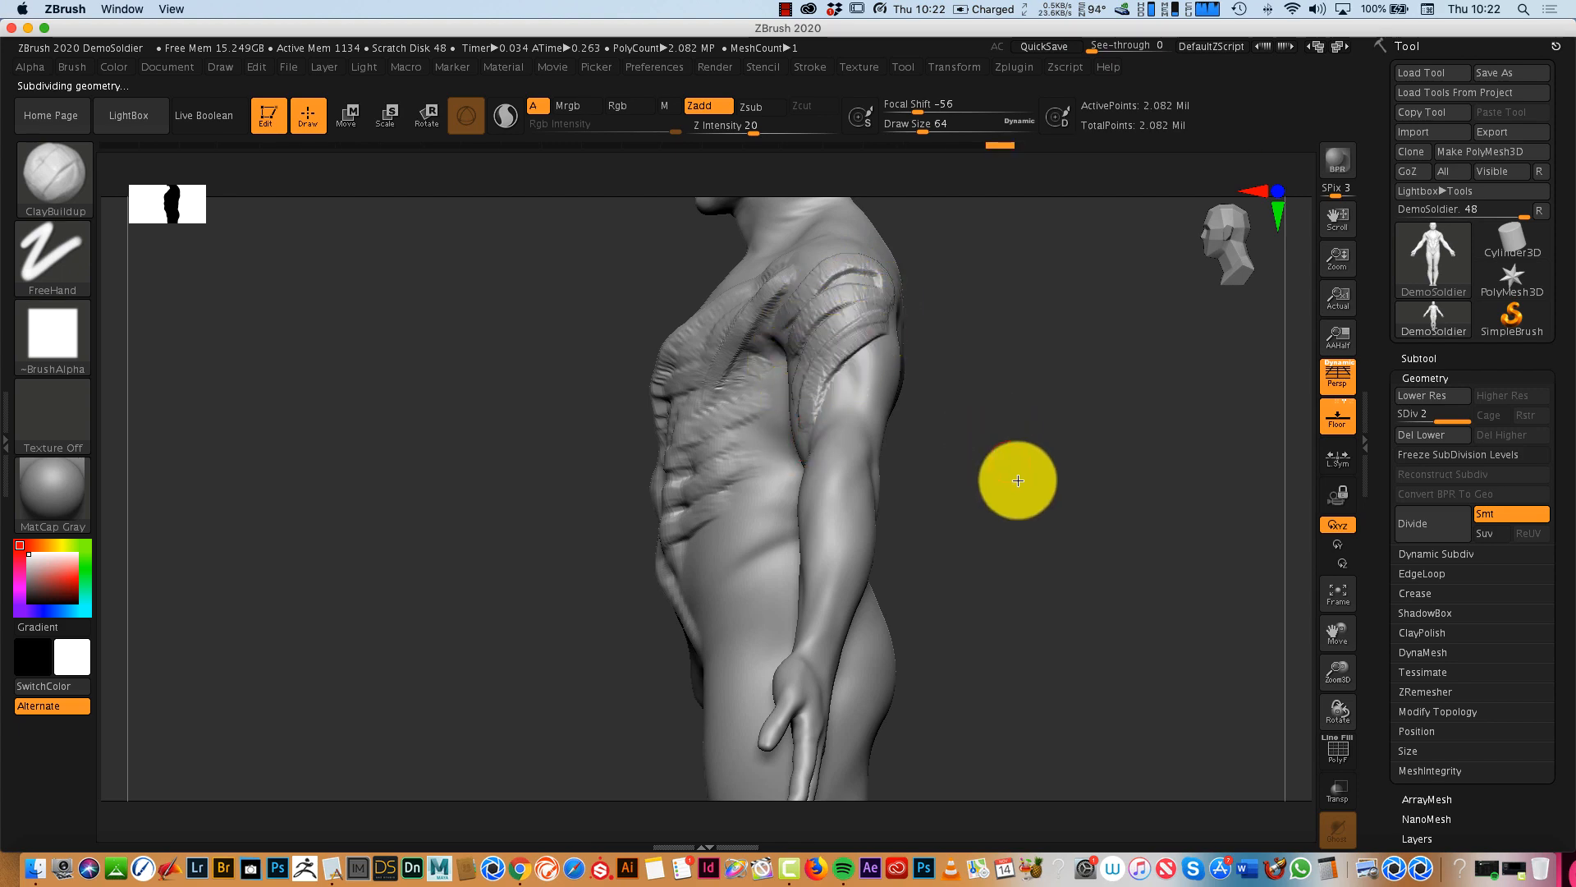
left_click_drag(1016, 479, 1076, 460)
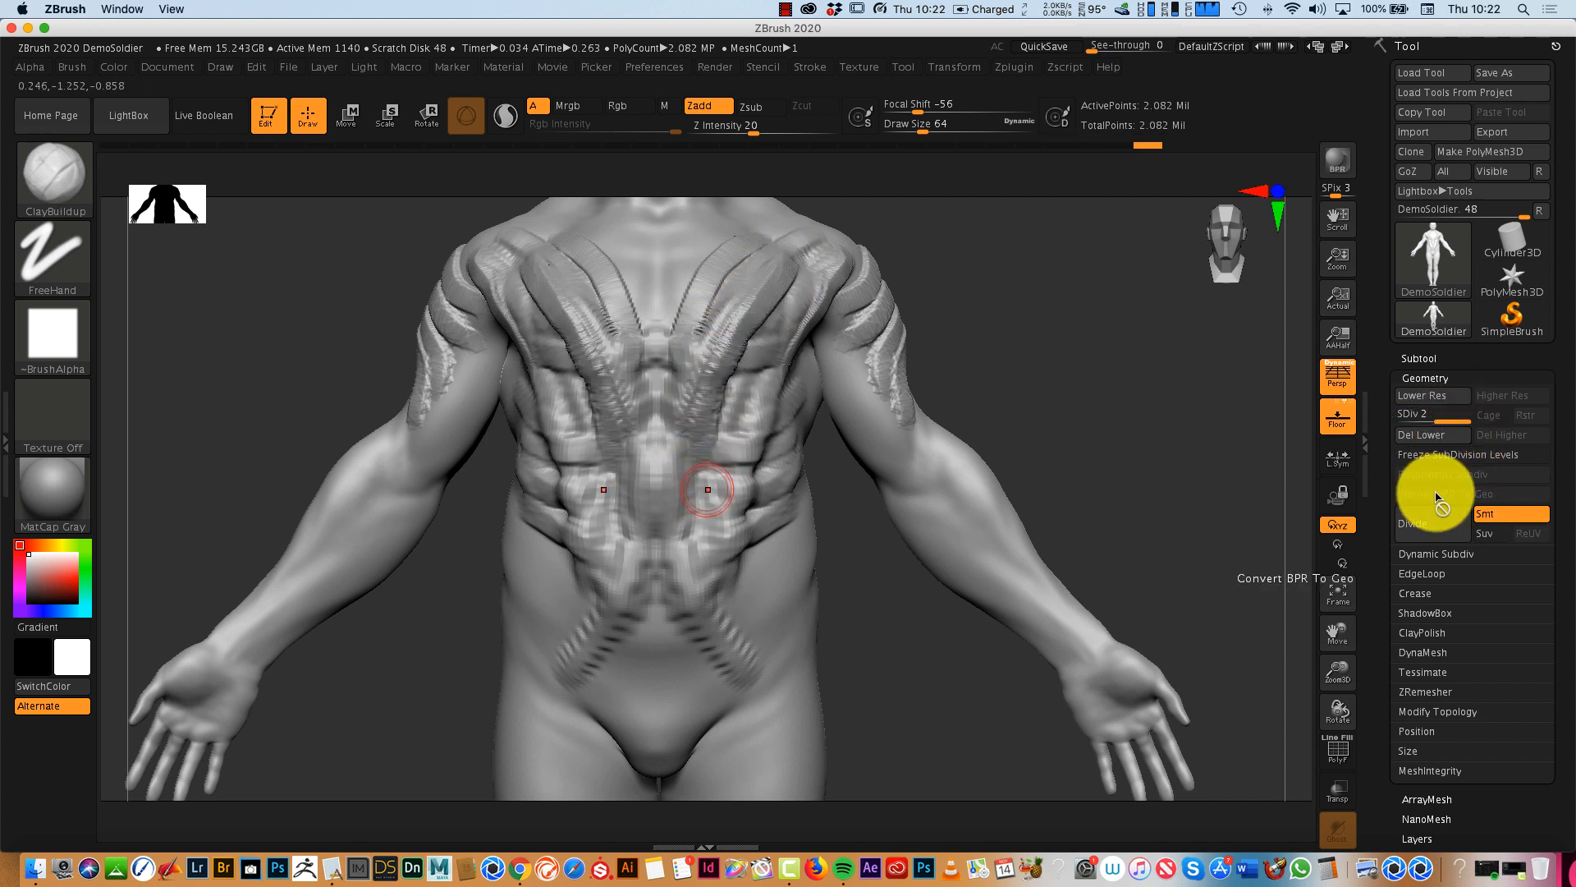
mouse_move(826, 268)
left_mouse_down()
mouse_move(780, 360)
mouse_move(758, 514)
left_mouse_up()
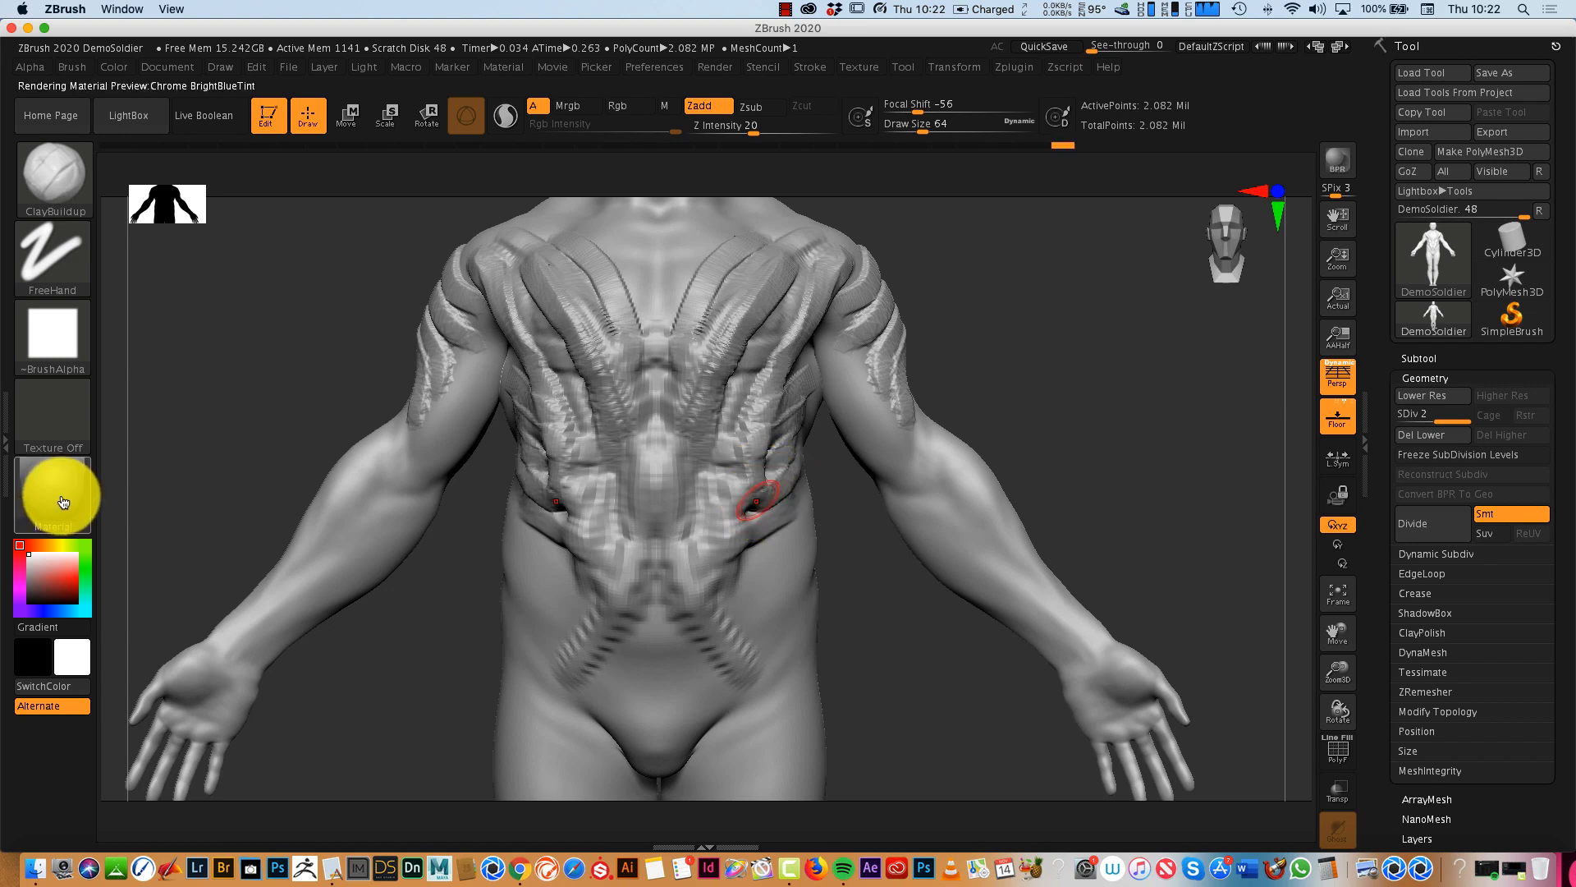
- Change the model's material to MatCap Skin04
key("m")
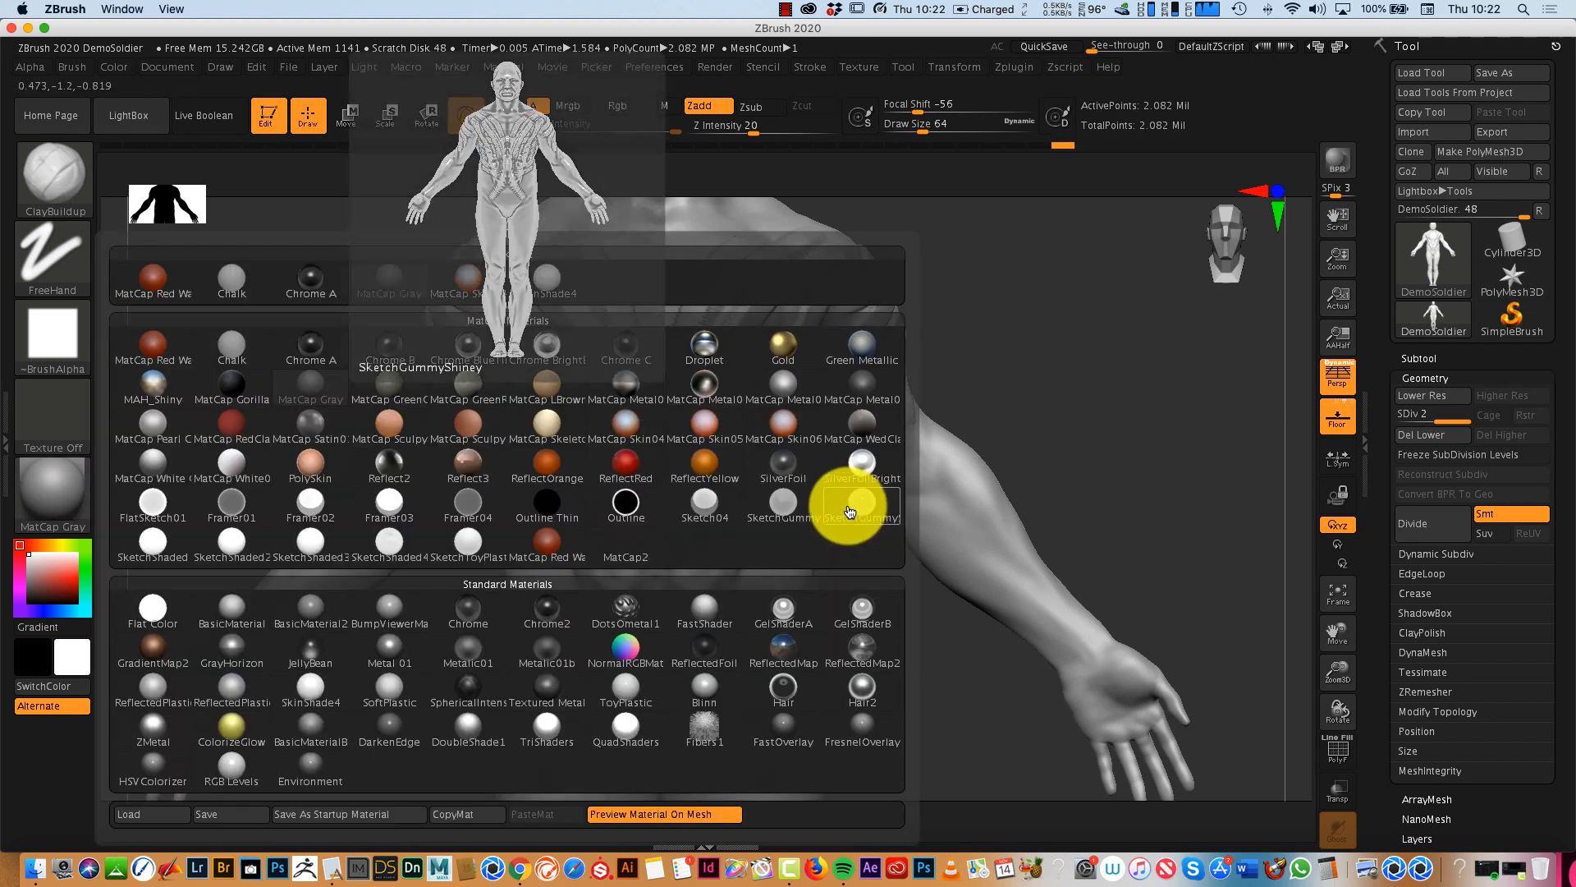
left_click(633, 419)
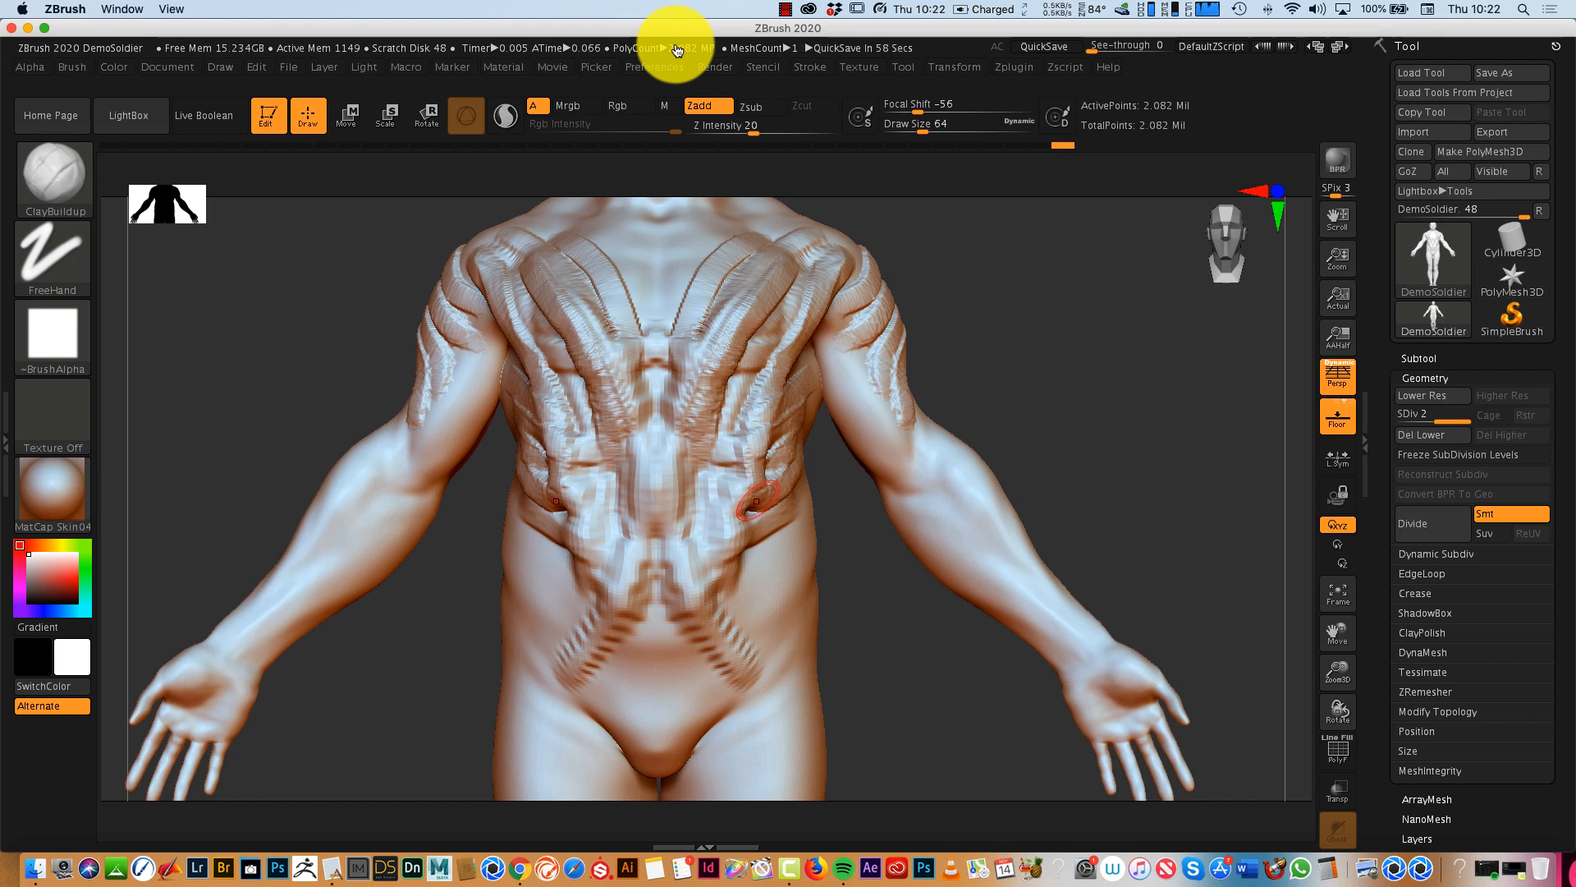
left_click_drag(928, 681, 1010, 696)
left_click_drag(1066, 627, 978, 651)
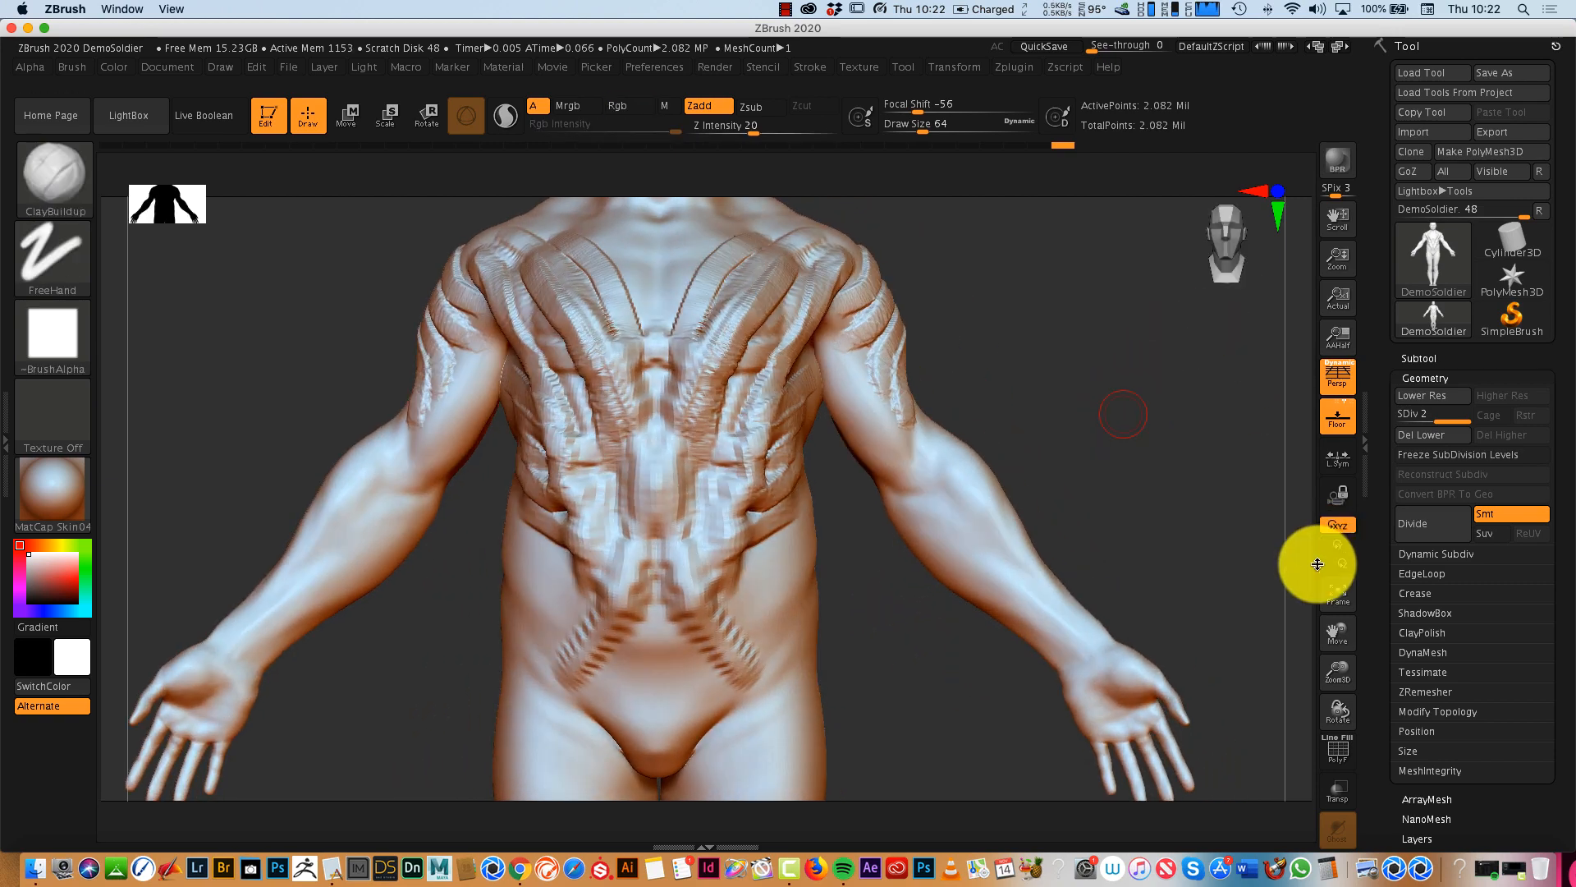
left_click_drag(1168, 510, 1167, 564)
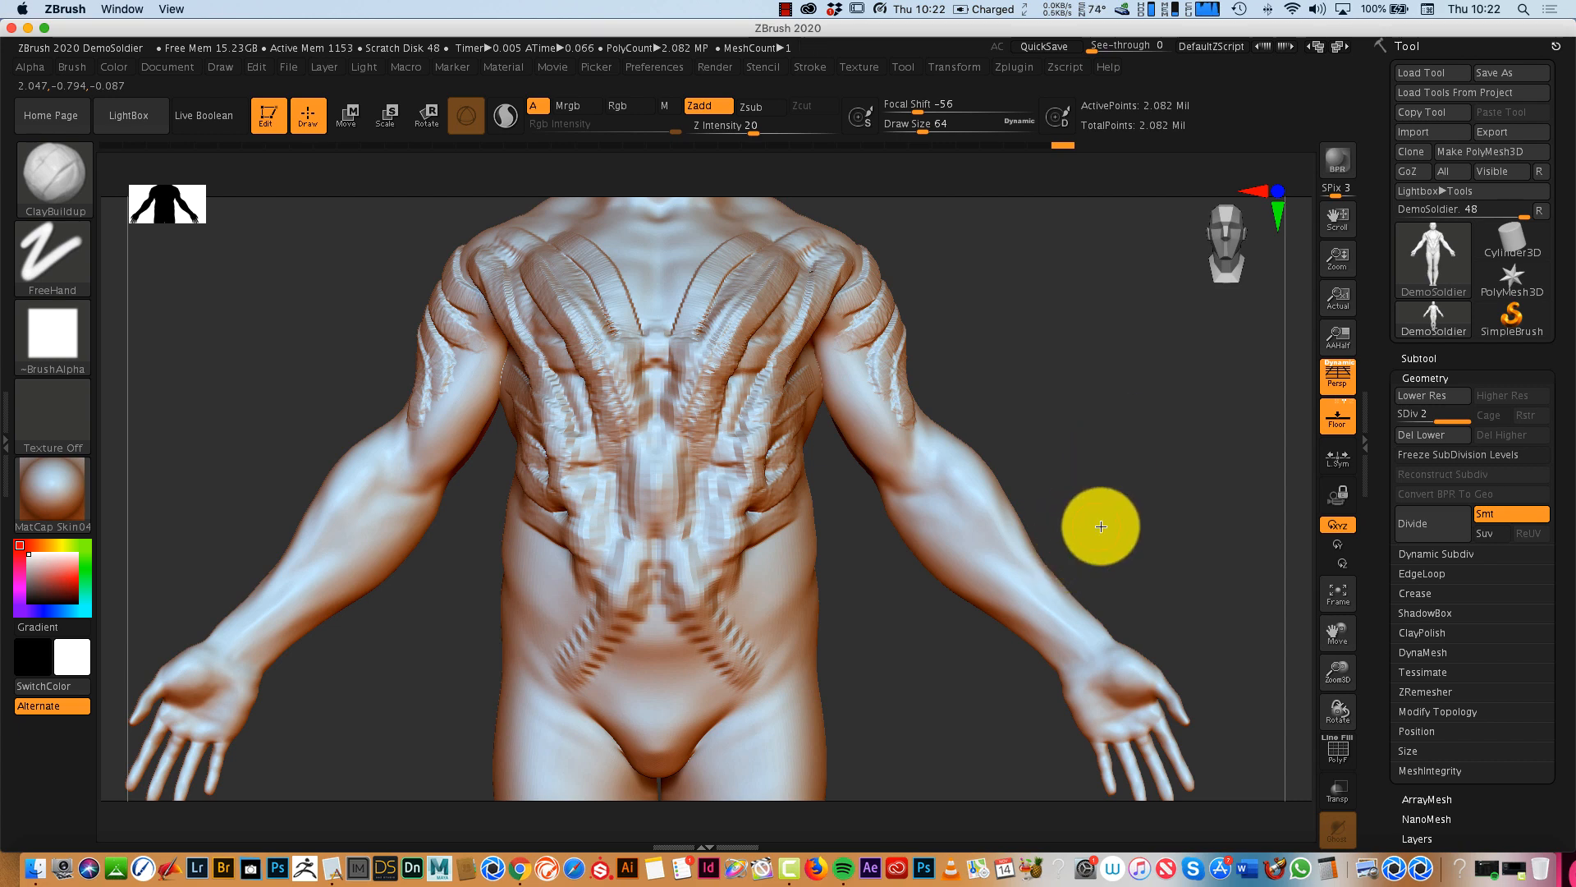
mouse_move(1100, 526)
left_mouse_down()
mouse_move(1042, 528)
mouse_move(1090, 576)
left_mouse_up()
left_click_drag(1099, 525, 1118, 499)
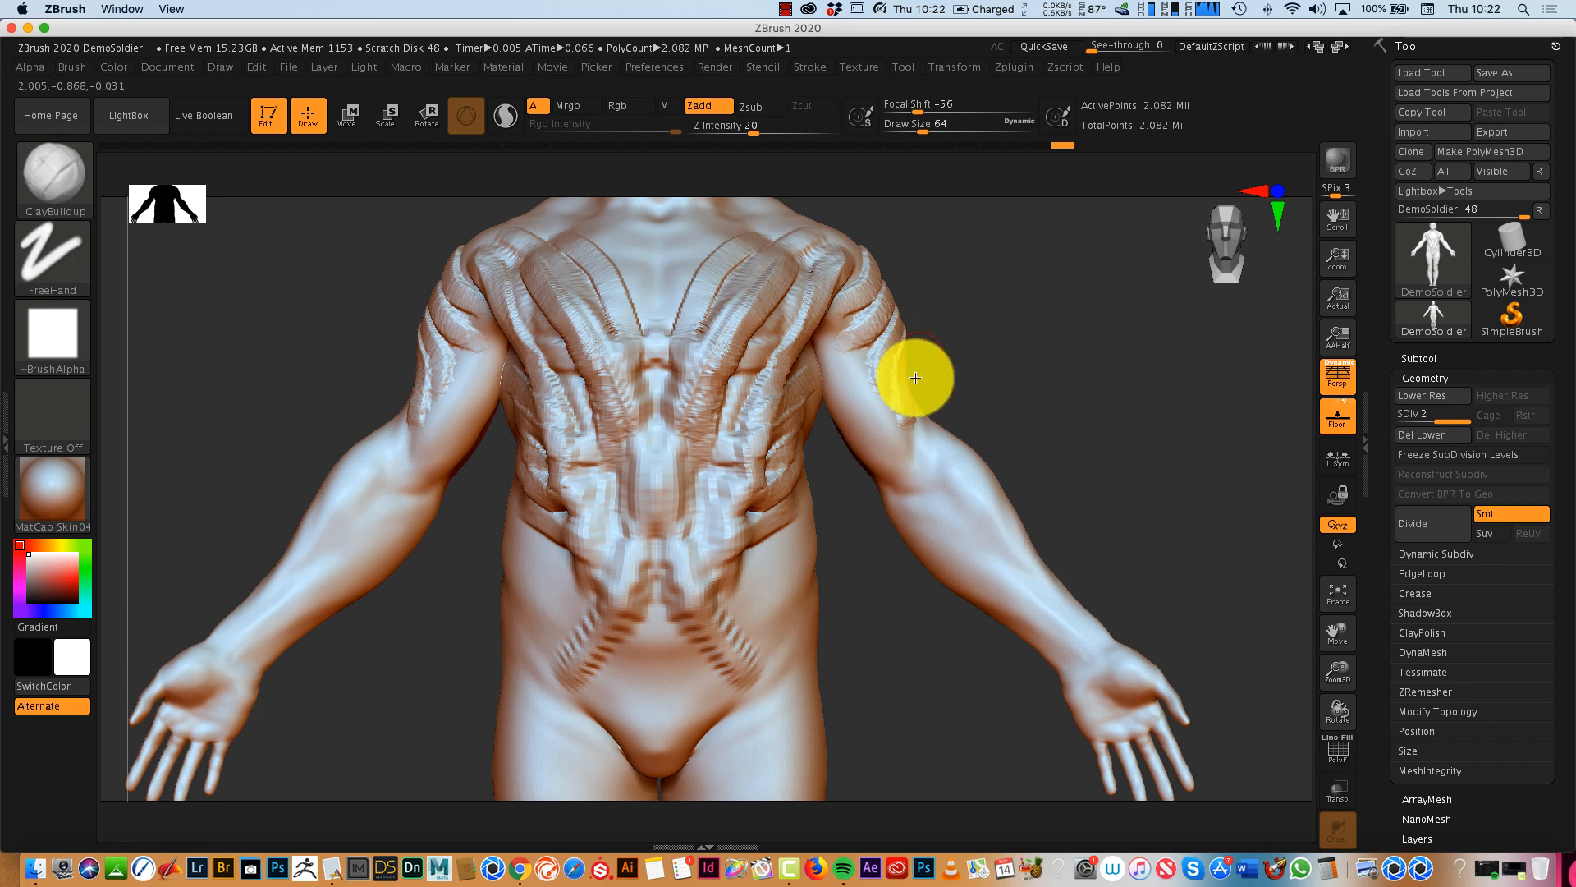
- Sculpt long ClayBuildup muscle strands down the front and outer sides of the upper arms and forearms
mouse_move(1032, 461)
left_mouse_down()
mouse_move(957, 447)
mouse_move(1023, 296)
left_mouse_up()
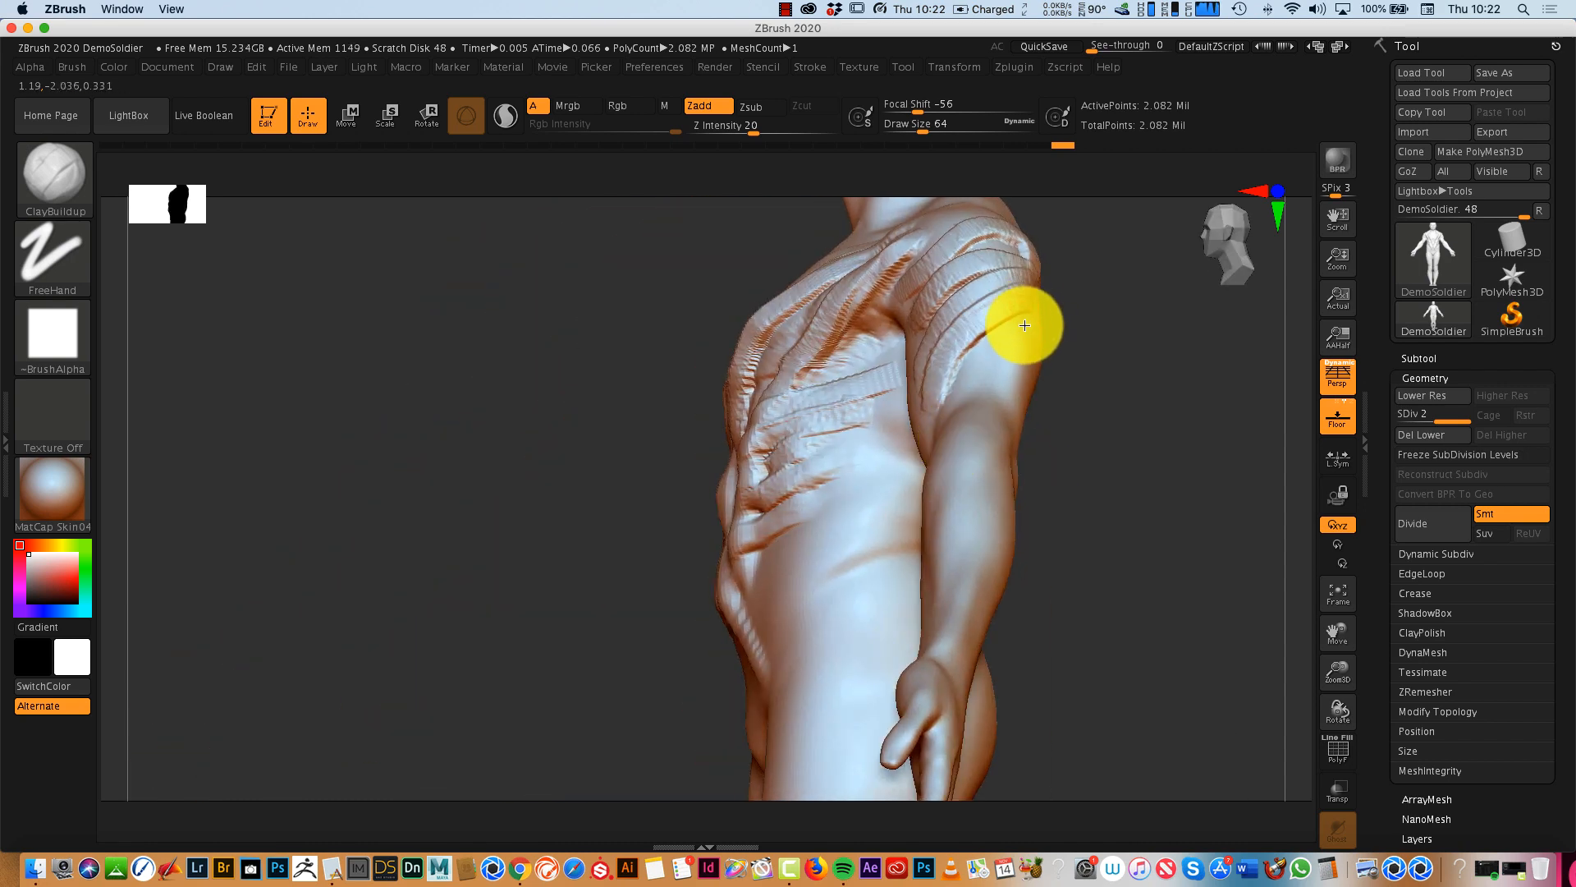
left_click_drag(1063, 401, 1161, 448)
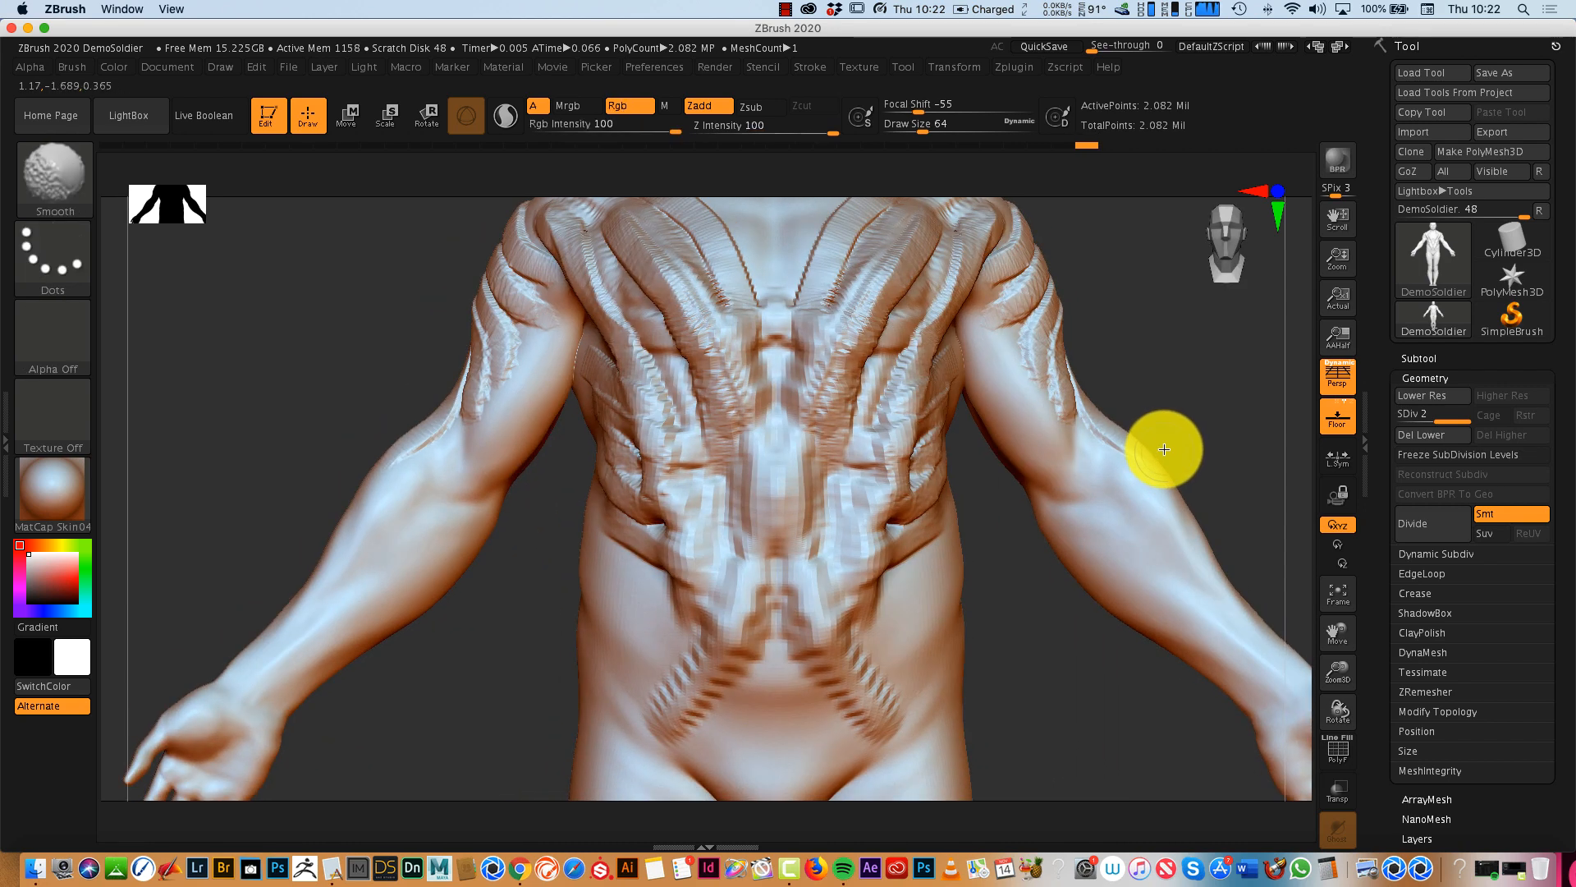
left_click_drag(1021, 404, 1107, 514)
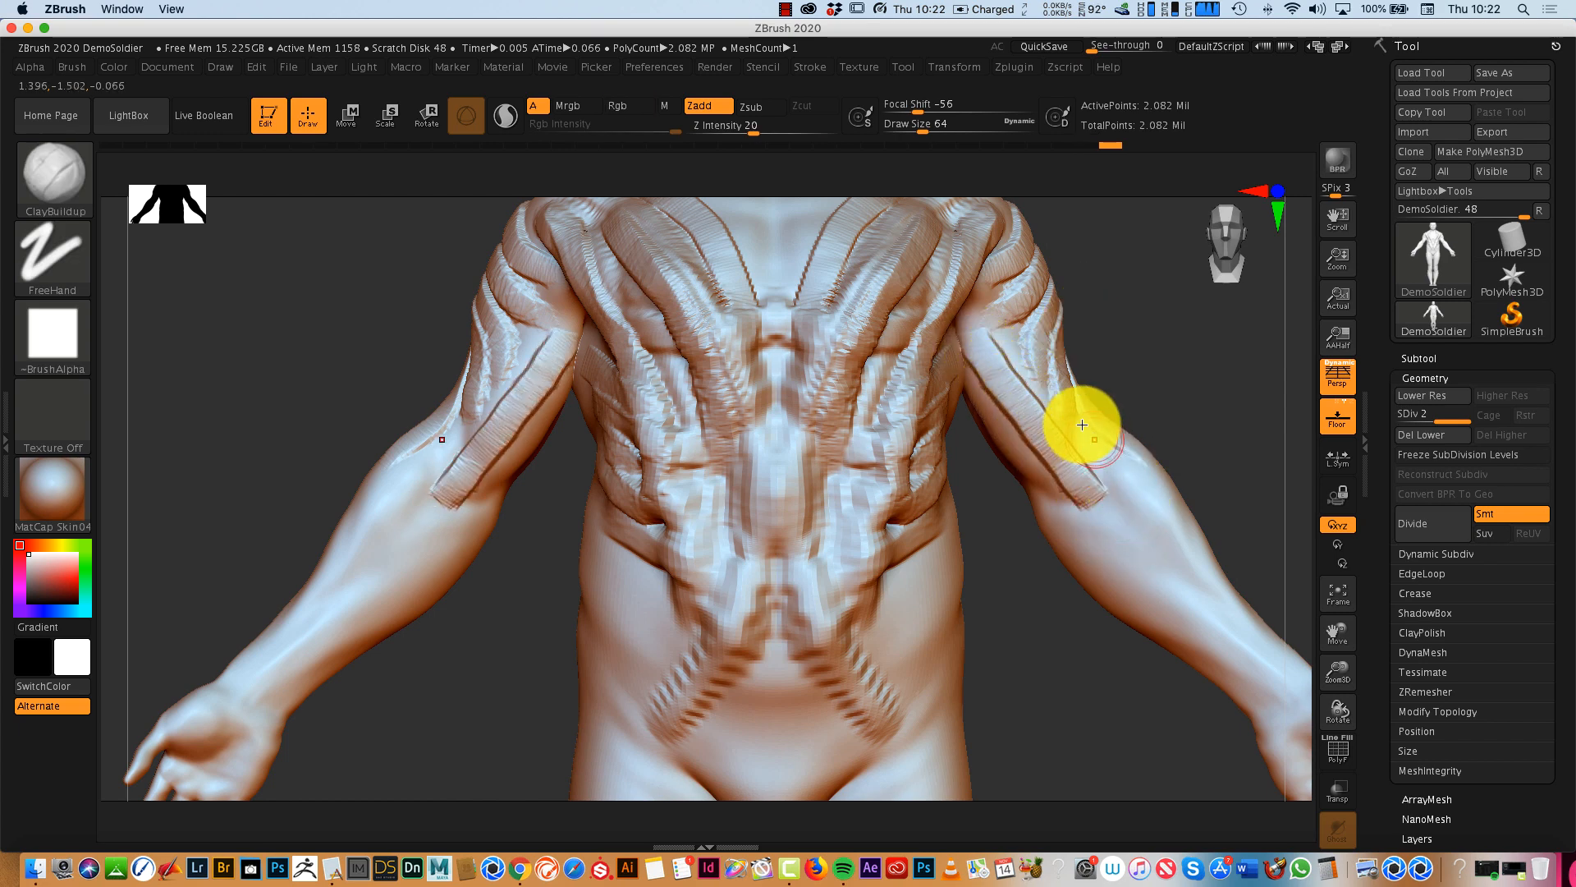
left_click_drag(1082, 424, 1174, 566)
left_click_drag(1026, 453, 1207, 637)
left_click_drag(1137, 474, 1232, 613)
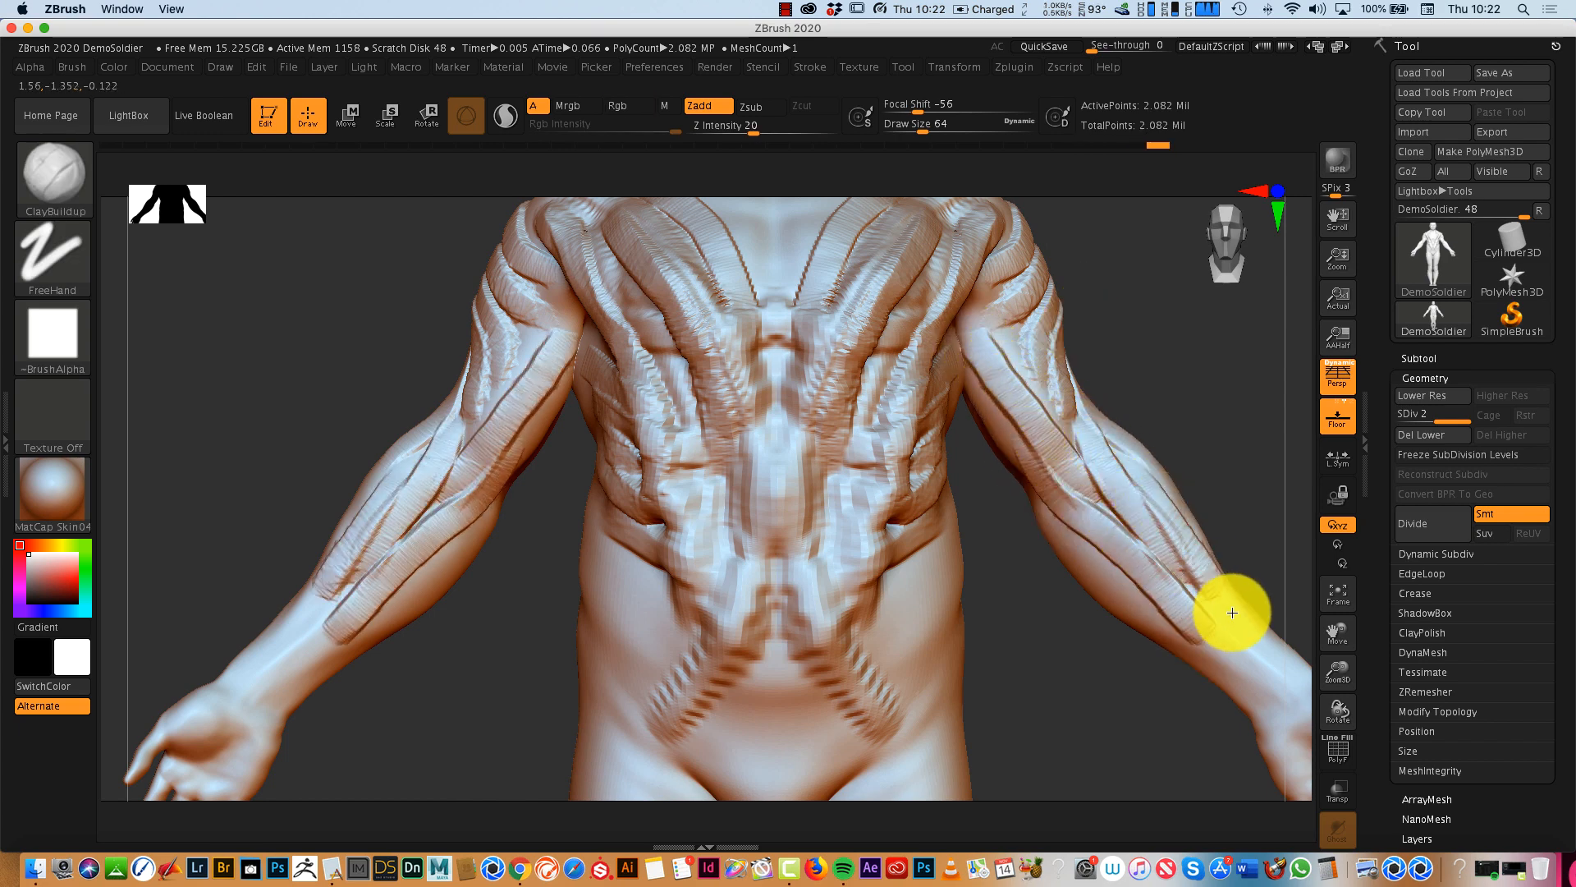
mouse_move(1180, 390)
left_mouse_down()
mouse_move(1126, 397)
mouse_move(1207, 362)
left_mouse_up()
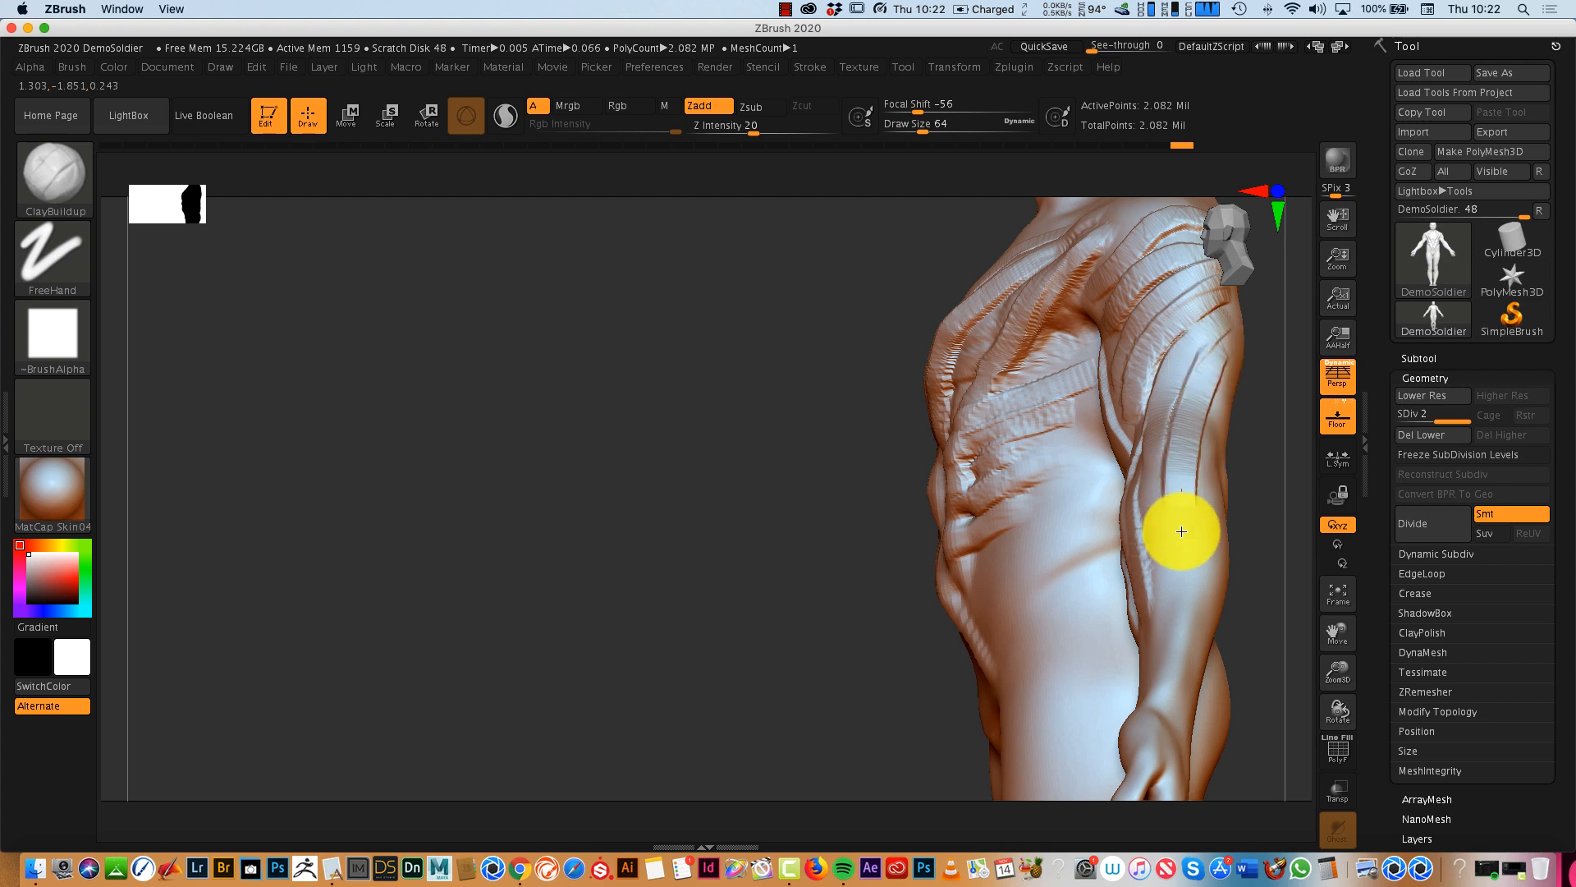
mouse_move(1211, 421)
left_mouse_down()
mouse_move(1171, 564)
mouse_move(1183, 679)
mouse_move(1322, 643)
left_mouse_up()
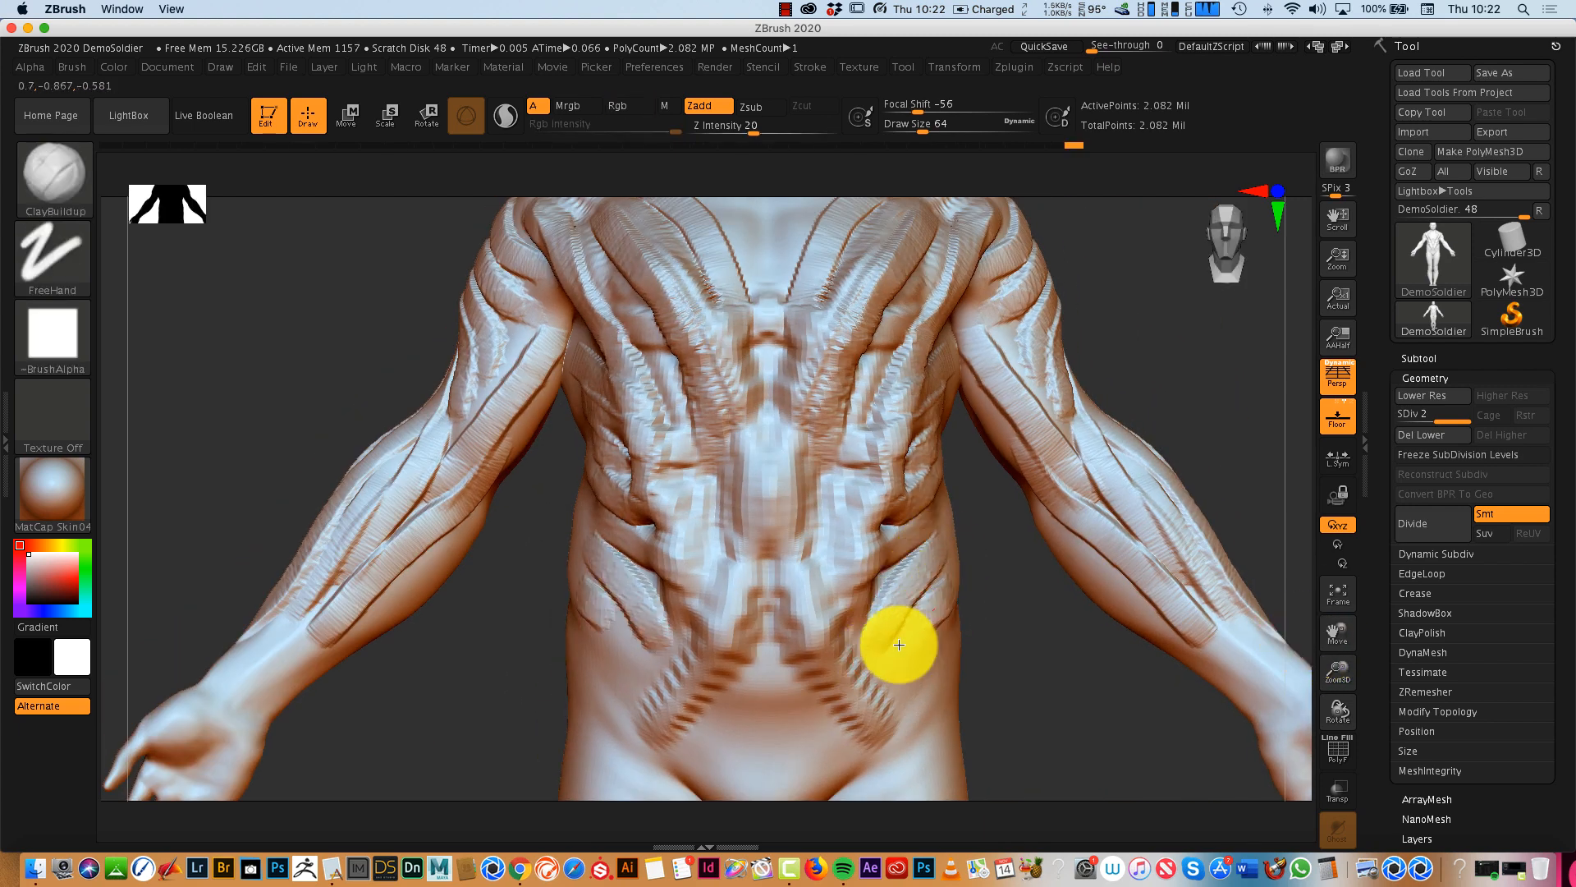
- Add ClayBuildup strands along the waist and lower abdomen, down the front of the torso, and across the chest
mouse_move(898, 684)
left_mouse_down()
mouse_move(895, 722)
mouse_move(833, 779)
left_mouse_up()
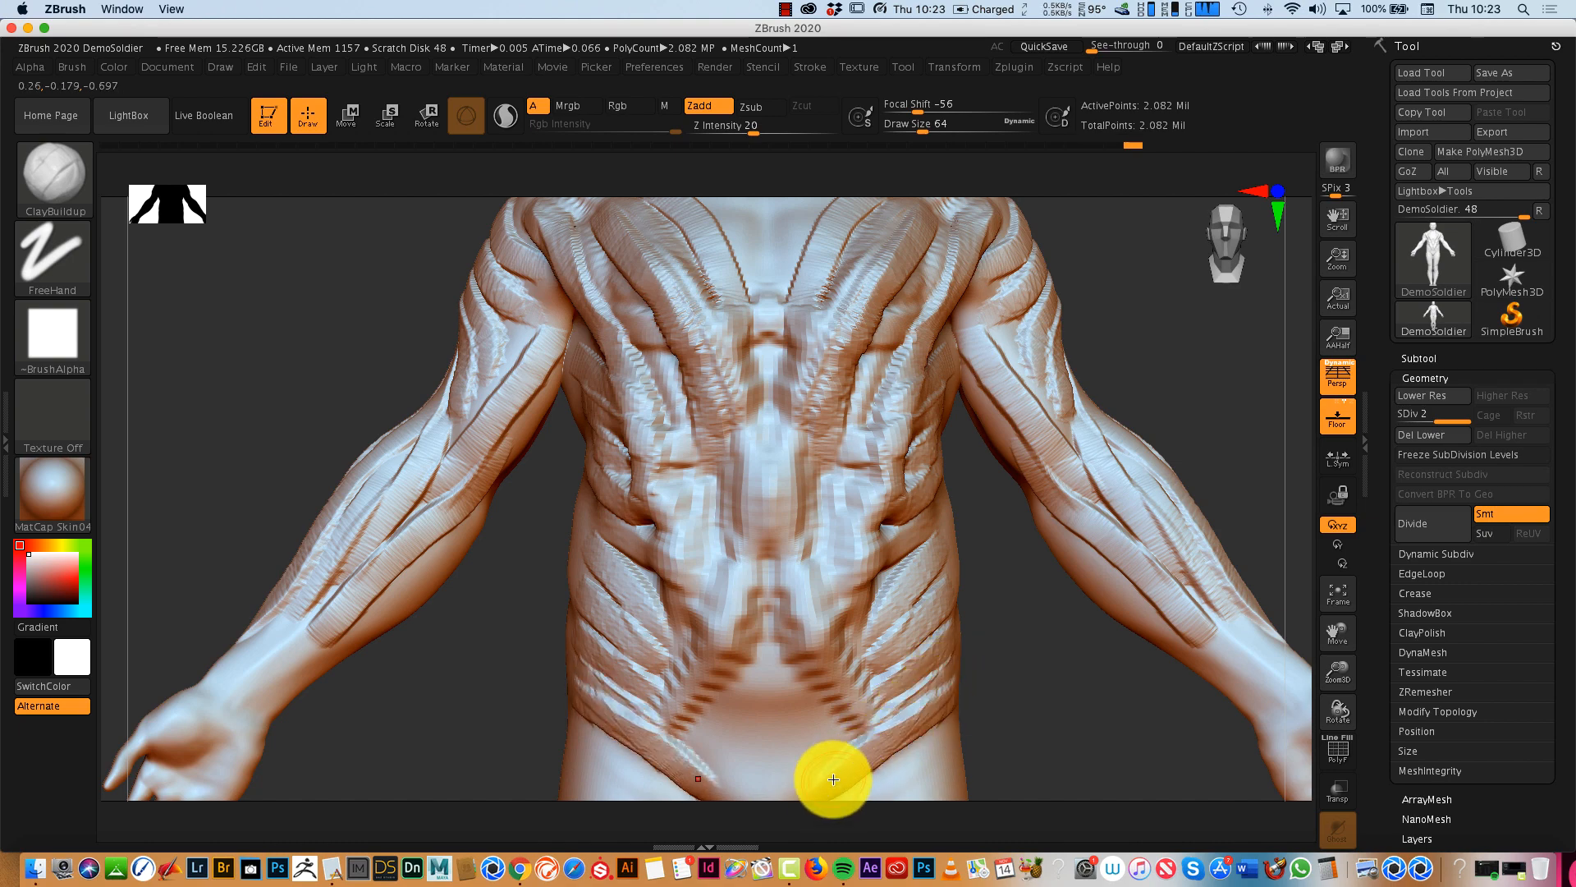
mouse_move(766, 660)
left_mouse_down()
mouse_move(761, 571)
mouse_move(679, 729)
left_mouse_up()
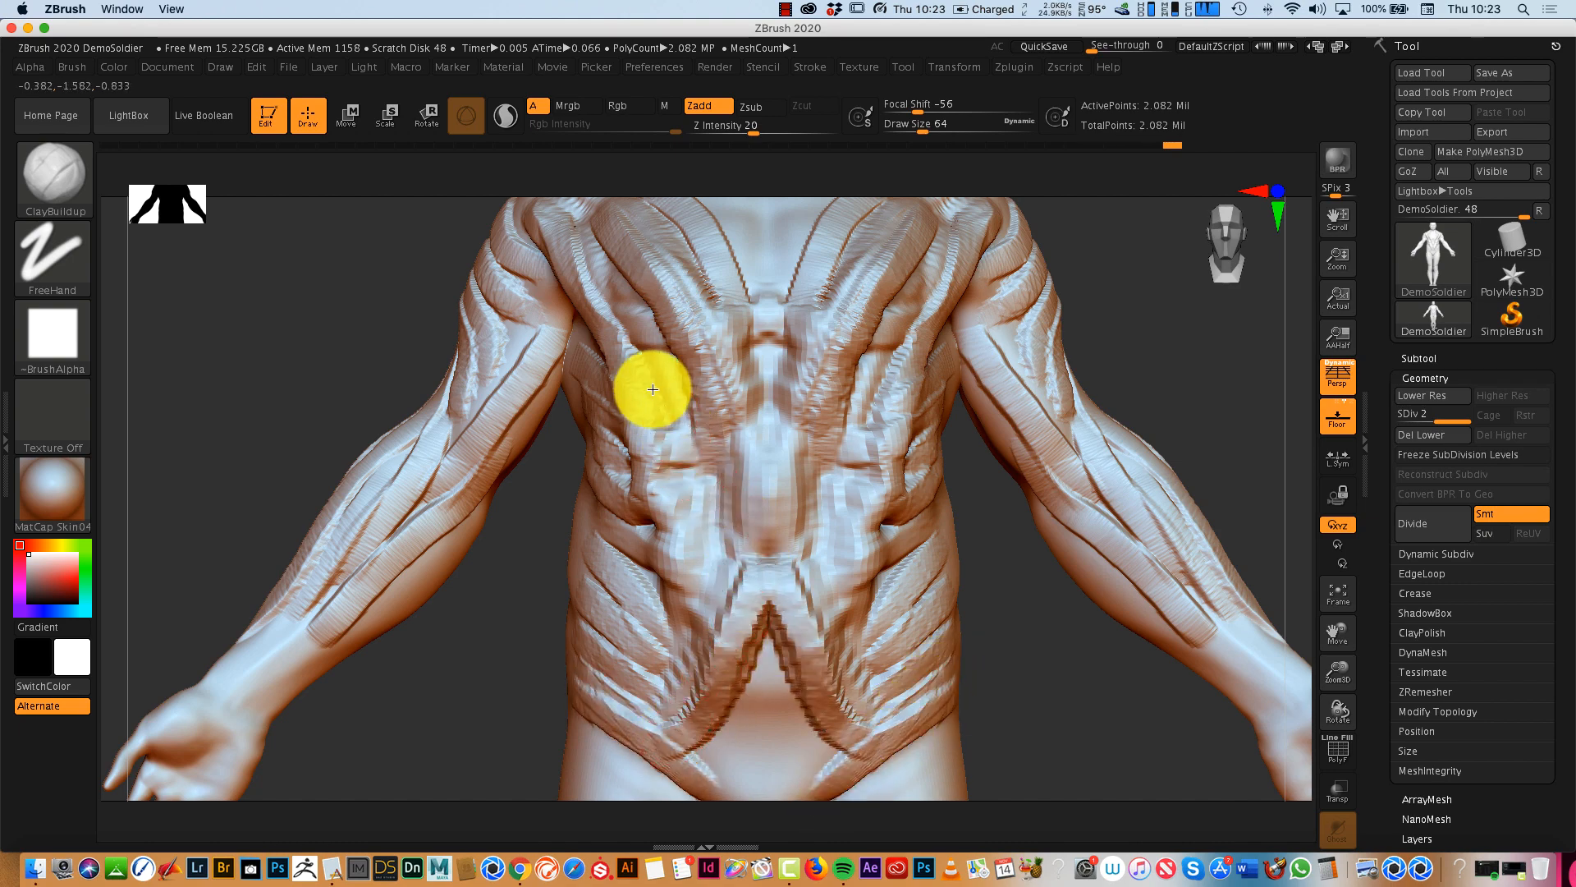
left_click_drag(653, 389, 732, 651)
mouse_move(1092, 698)
left_mouse_down()
mouse_move(1023, 700)
mouse_move(1102, 699)
left_mouse_up()
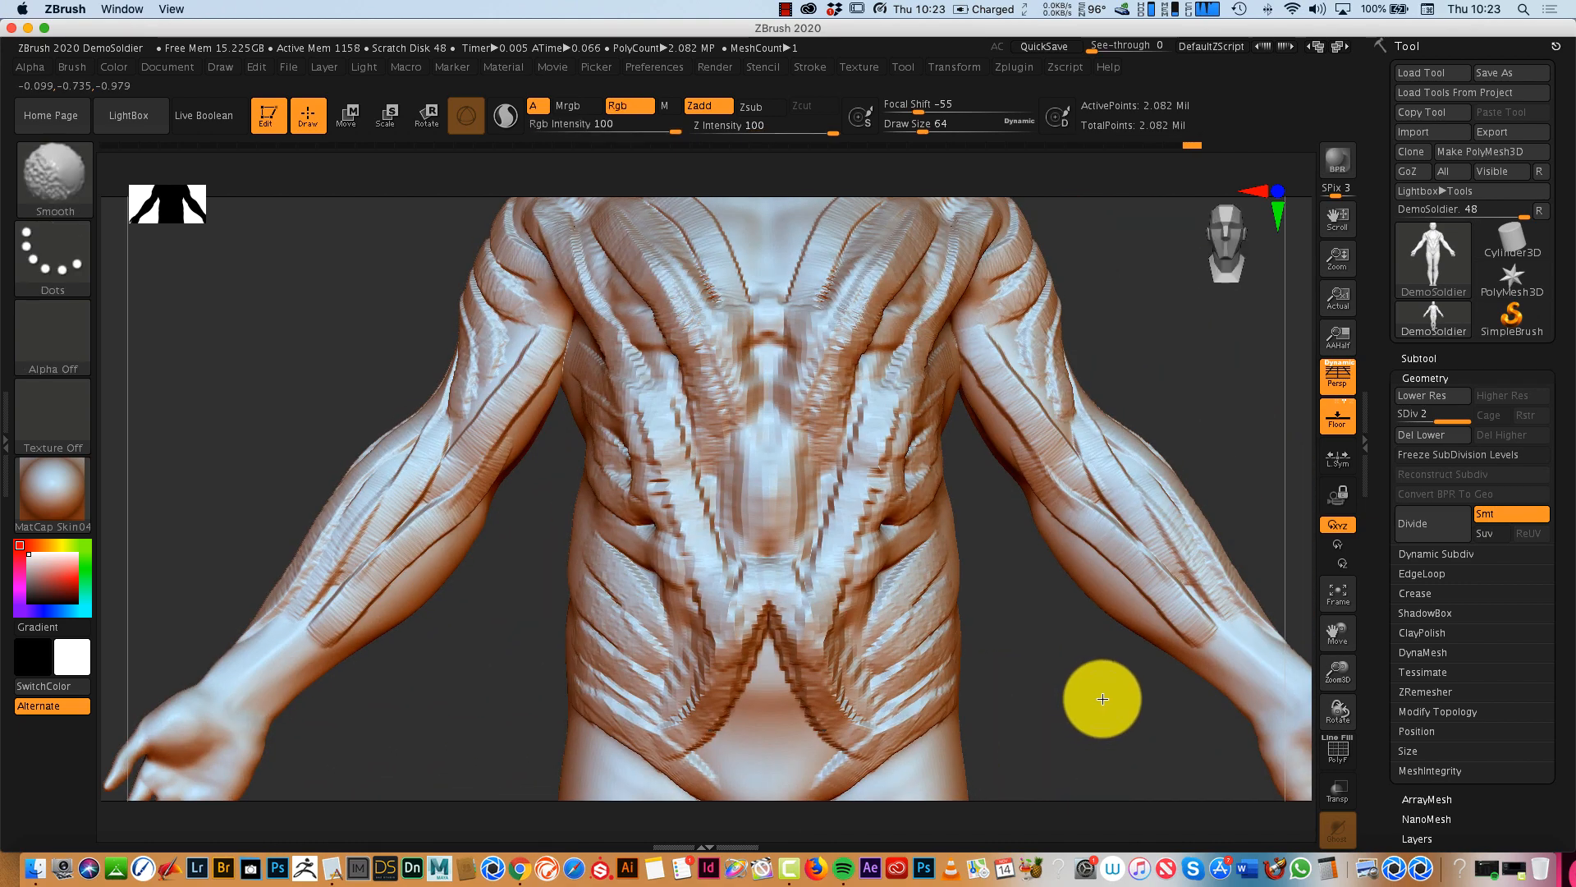
left_click(1334, 593)
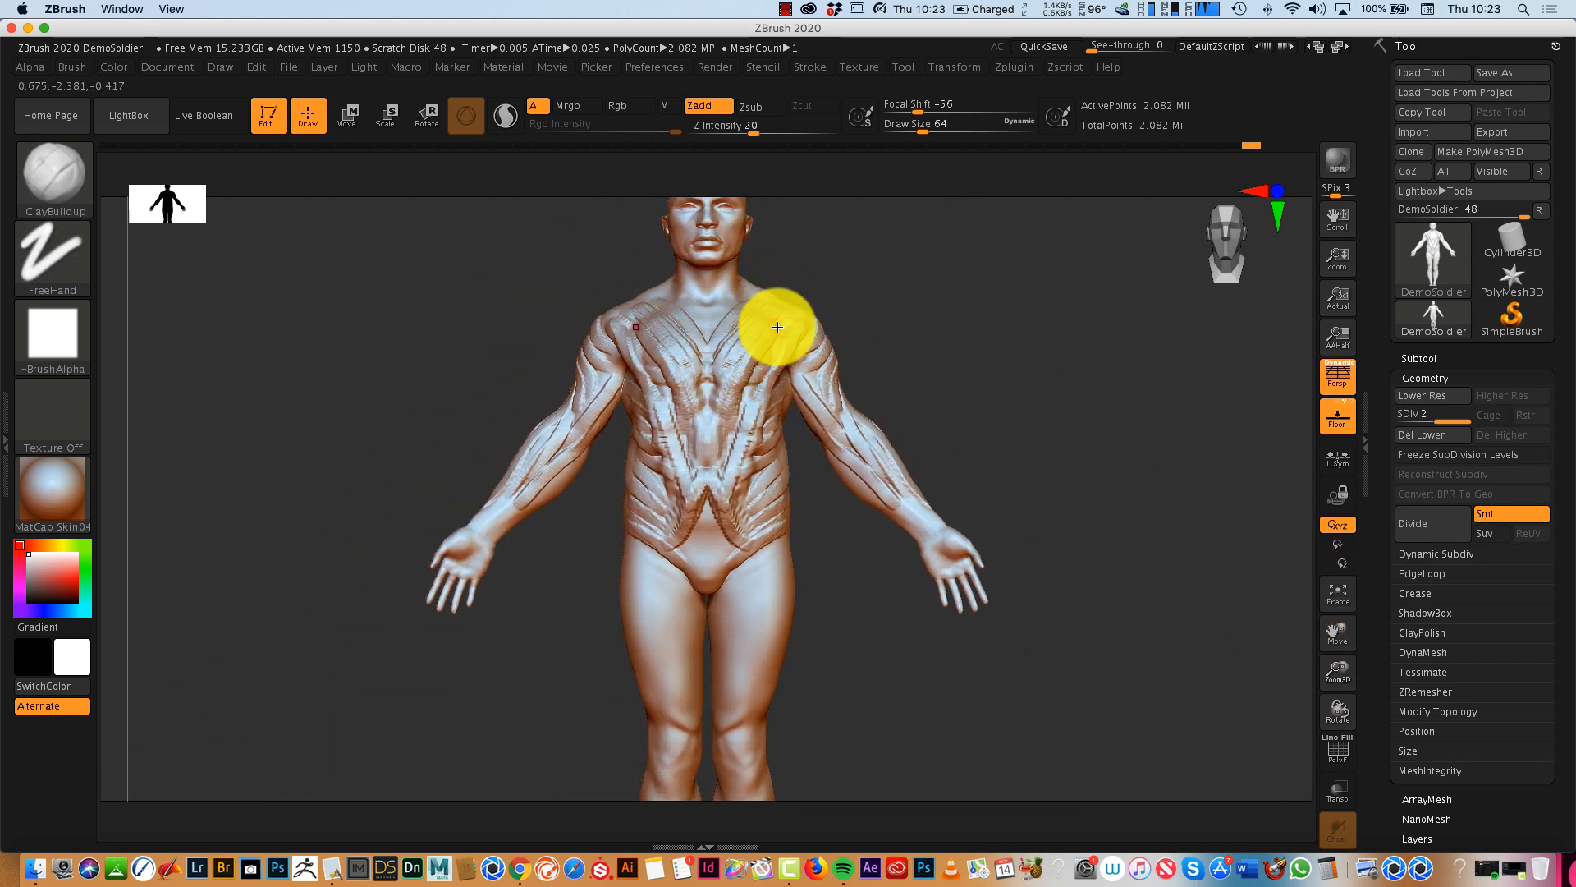
left_click_drag(791, 317, 731, 405)
- Sculpt ClayBuildup strands down the upper back towards the spine and along the backs of the arms
left_click_drag(1056, 460, 898, 476)
left_click_drag(949, 293, 906, 414)
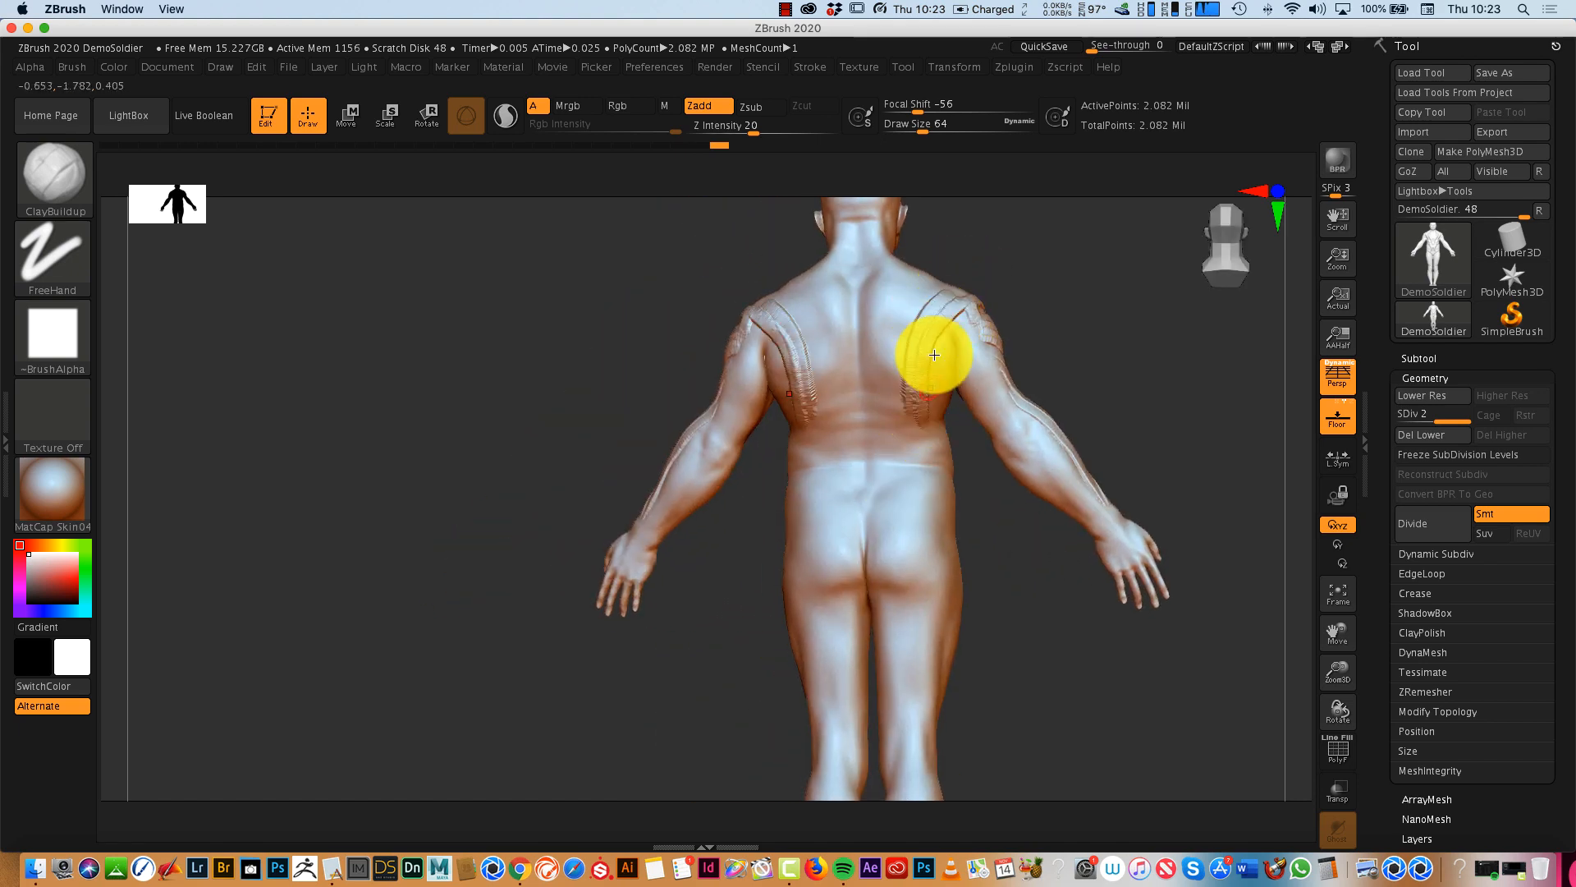
left_click_drag(934, 354, 897, 443)
left_click_drag(903, 271, 883, 423)
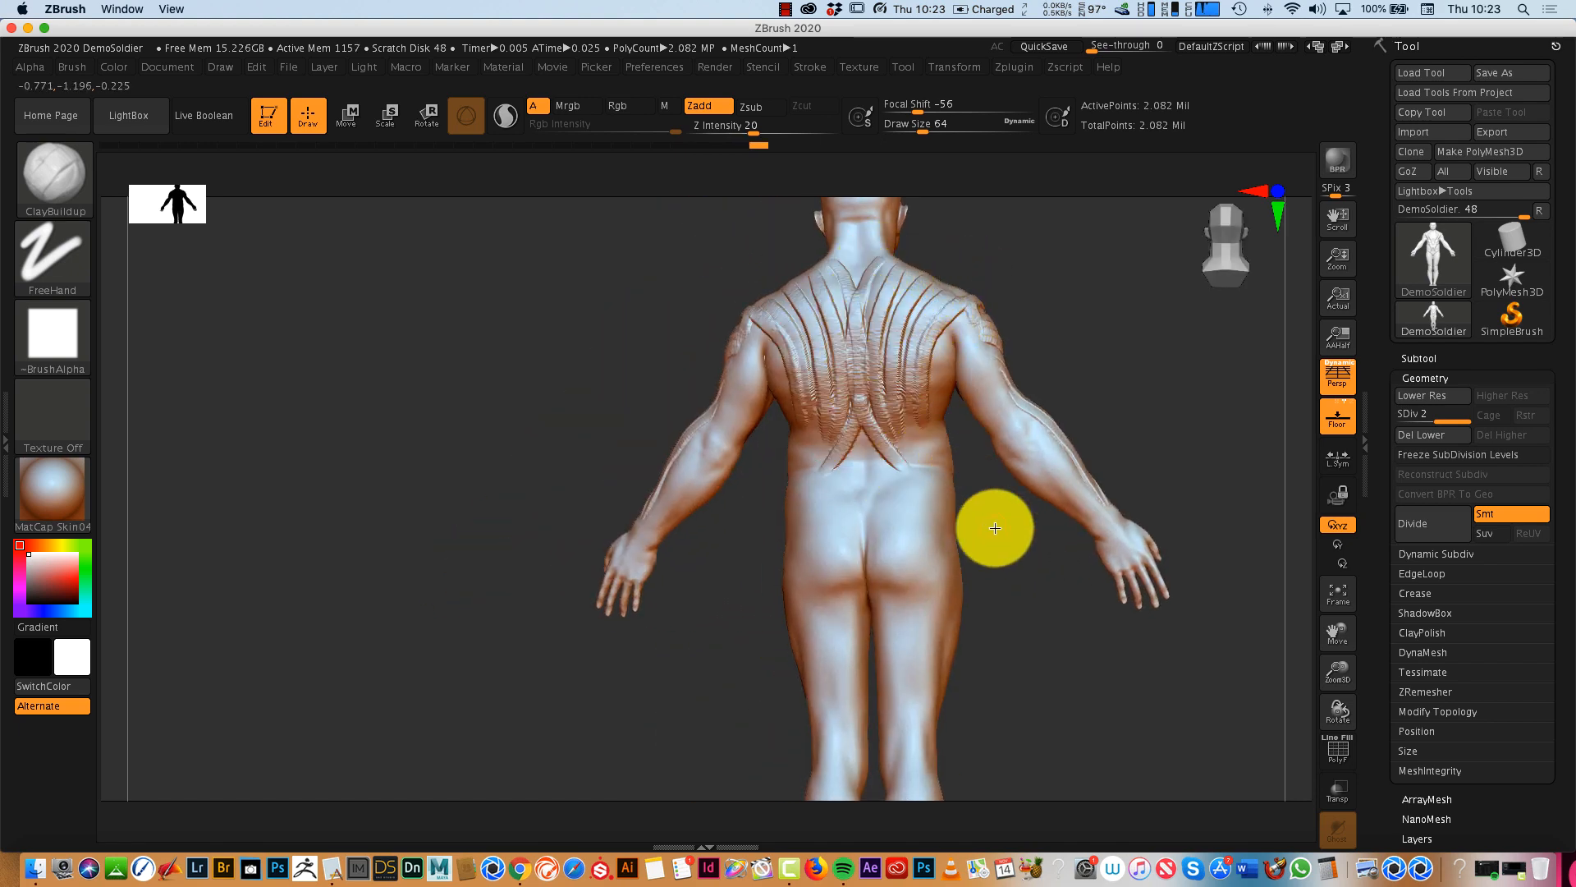
left_click_drag(995, 528, 1084, 588)
left_click_drag(1067, 501, 961, 510)
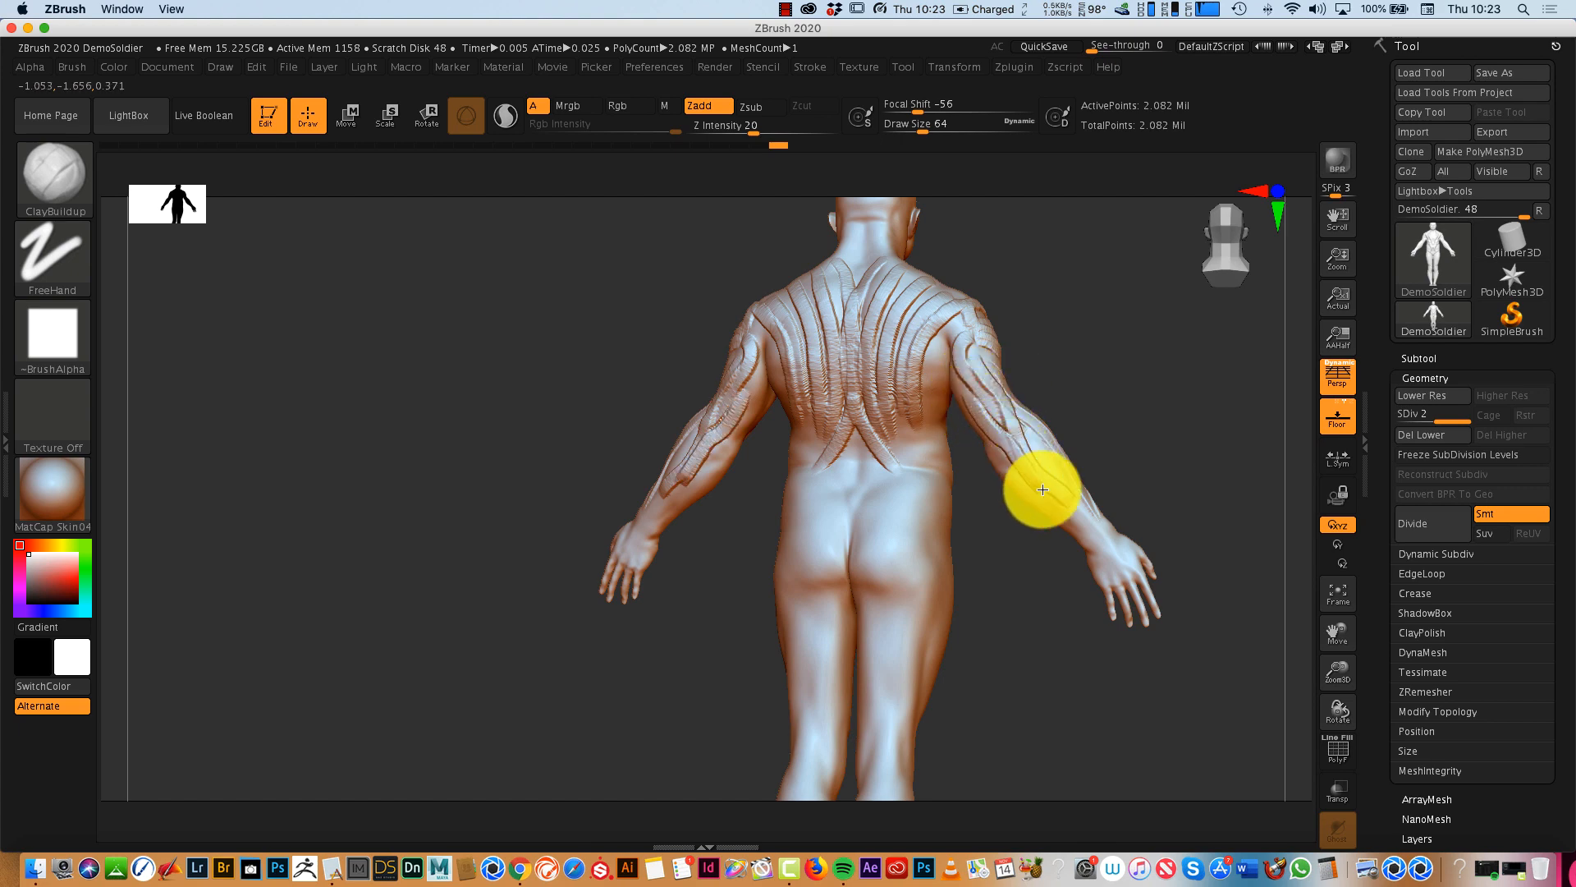
- Sculpt ClayBuildup strands down the front of the thighs and over the buttocks and backs of the thighs
mouse_move(1034, 641)
left_mouse_down()
mouse_move(1067, 662)
mouse_move(1165, 655)
left_mouse_up()
left_click(1337, 591)
left_click_drag(992, 591, 1077, 580)
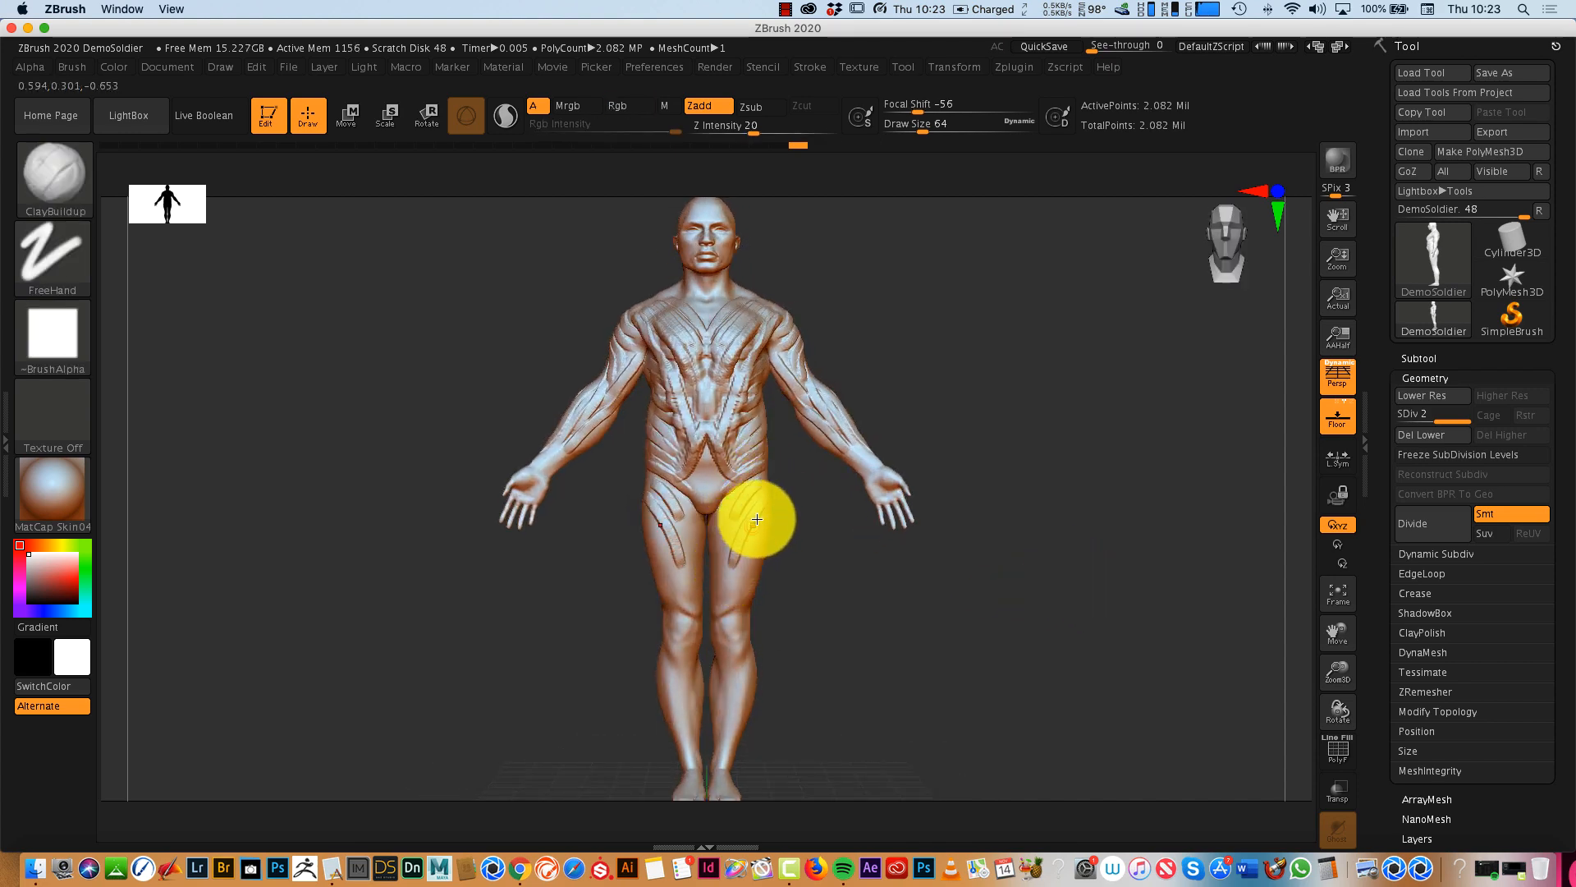
mouse_move(918, 529)
left_mouse_down()
mouse_move(802, 633)
mouse_move(732, 608)
mouse_move(778, 404)
left_mouse_up()
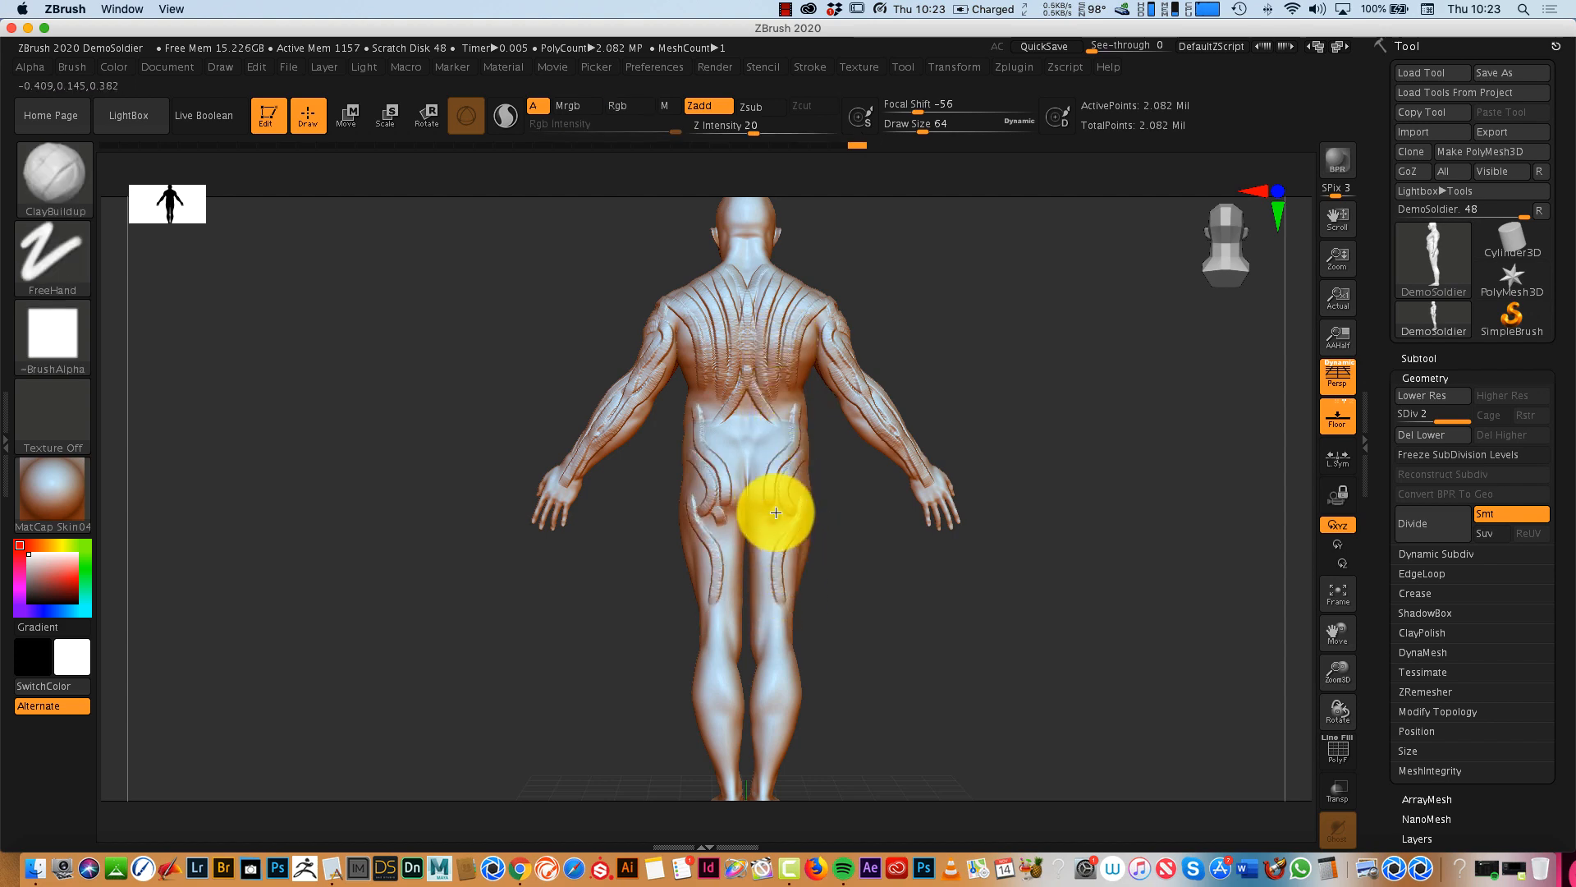
left_click_drag(879, 633, 1126, 607)
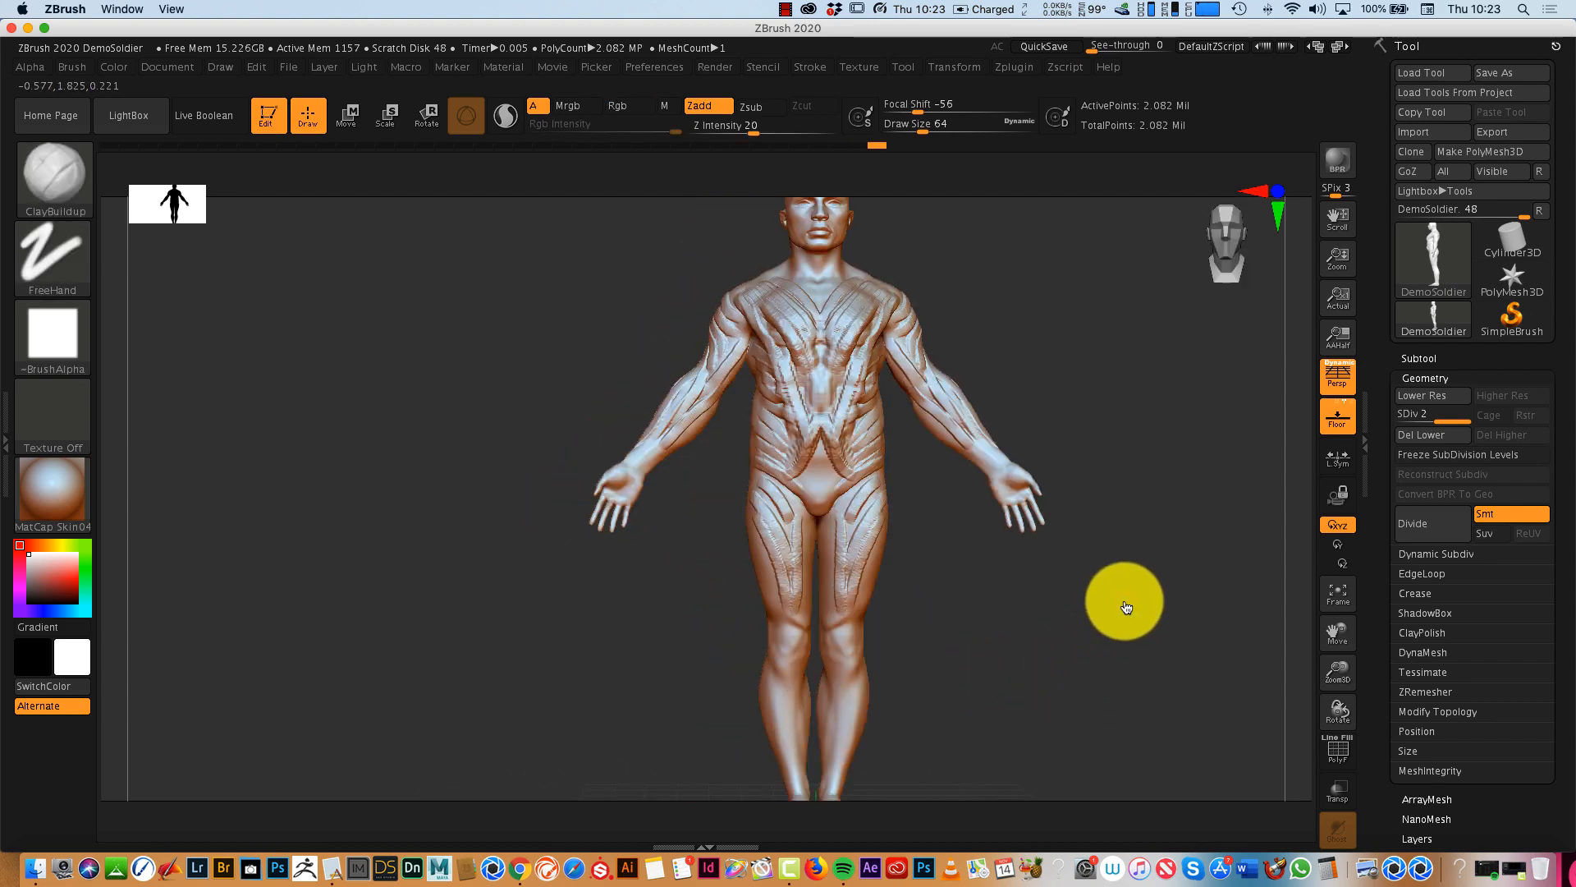
mouse_move(1333, 641)
left_mouse_down()
mouse_move(1334, 662)
mouse_move(1326, 631)
left_mouse_up()
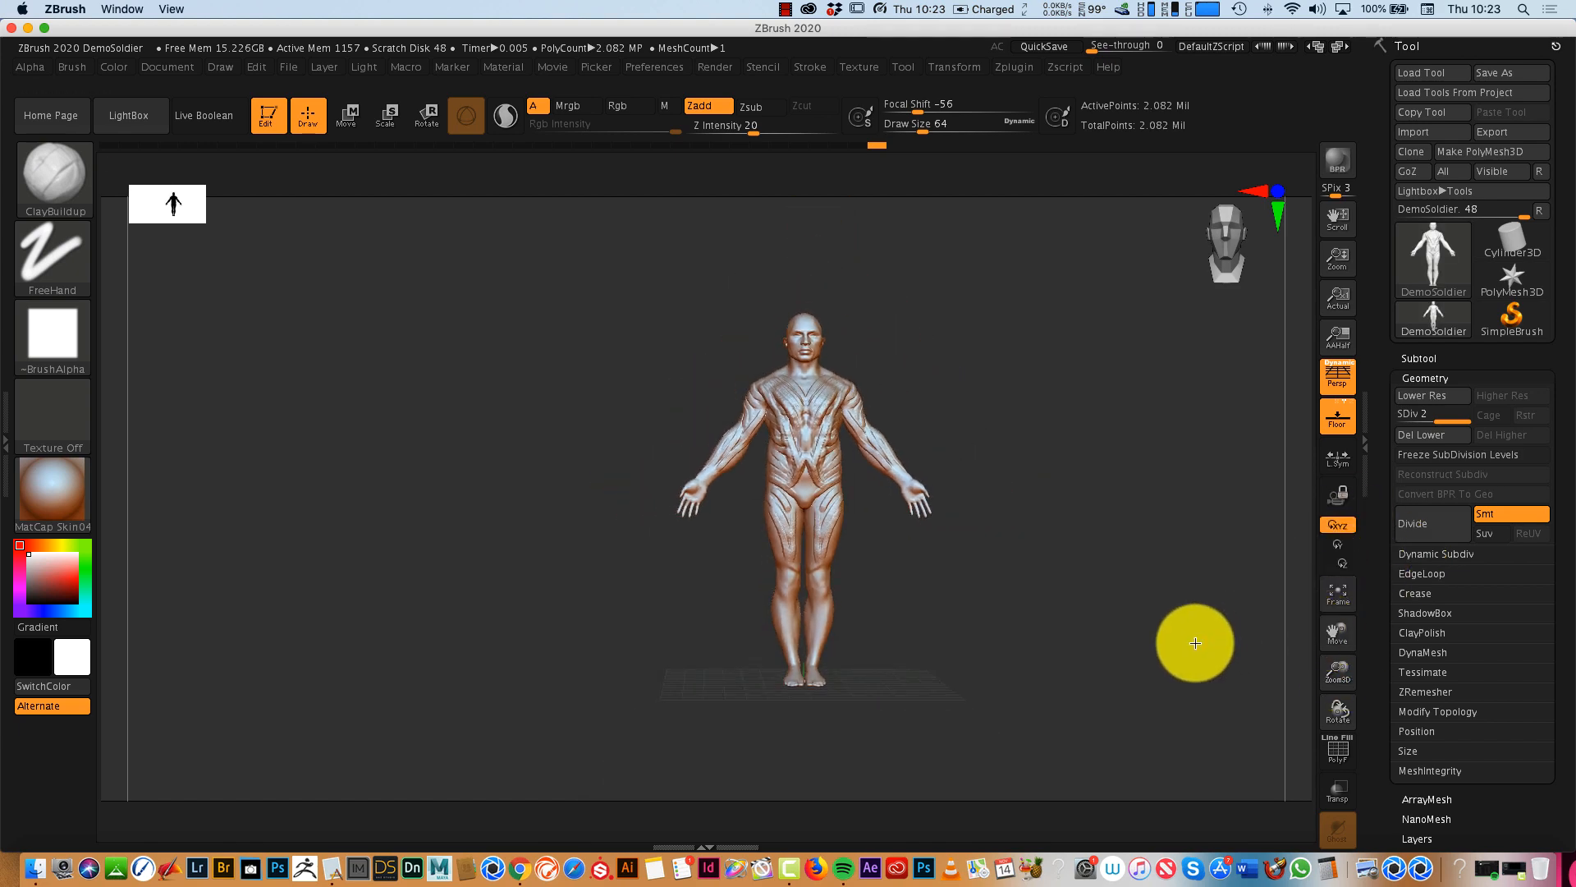
left_click_drag(1195, 643, 1039, 549)
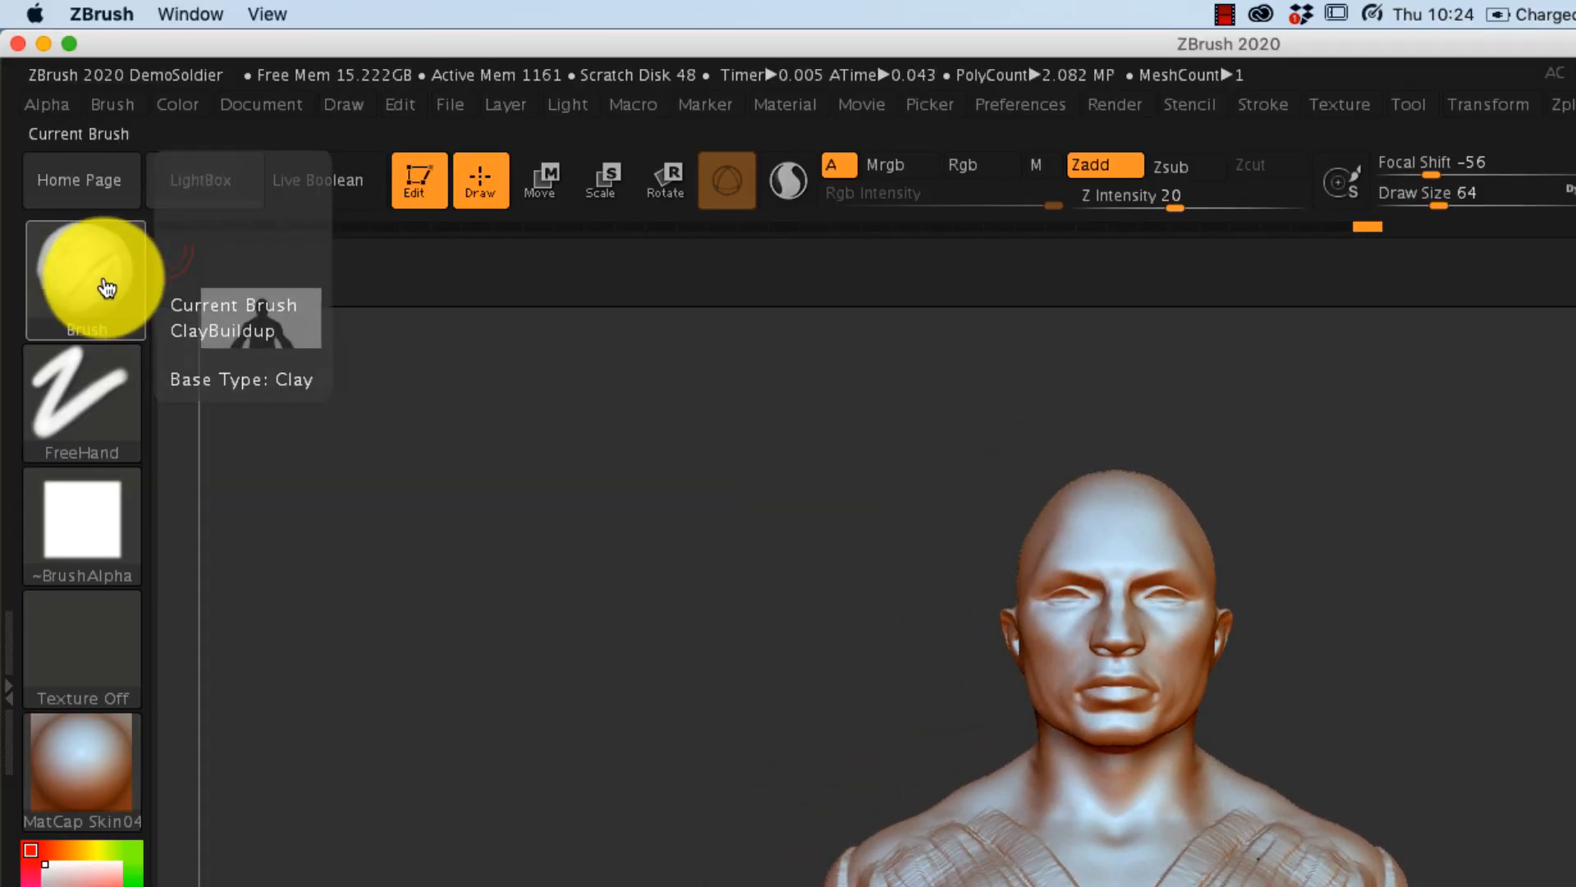
- Choose the IMM Curve brush and try to draw an insert mesh strip across the shoulder
left_click(68, 183)
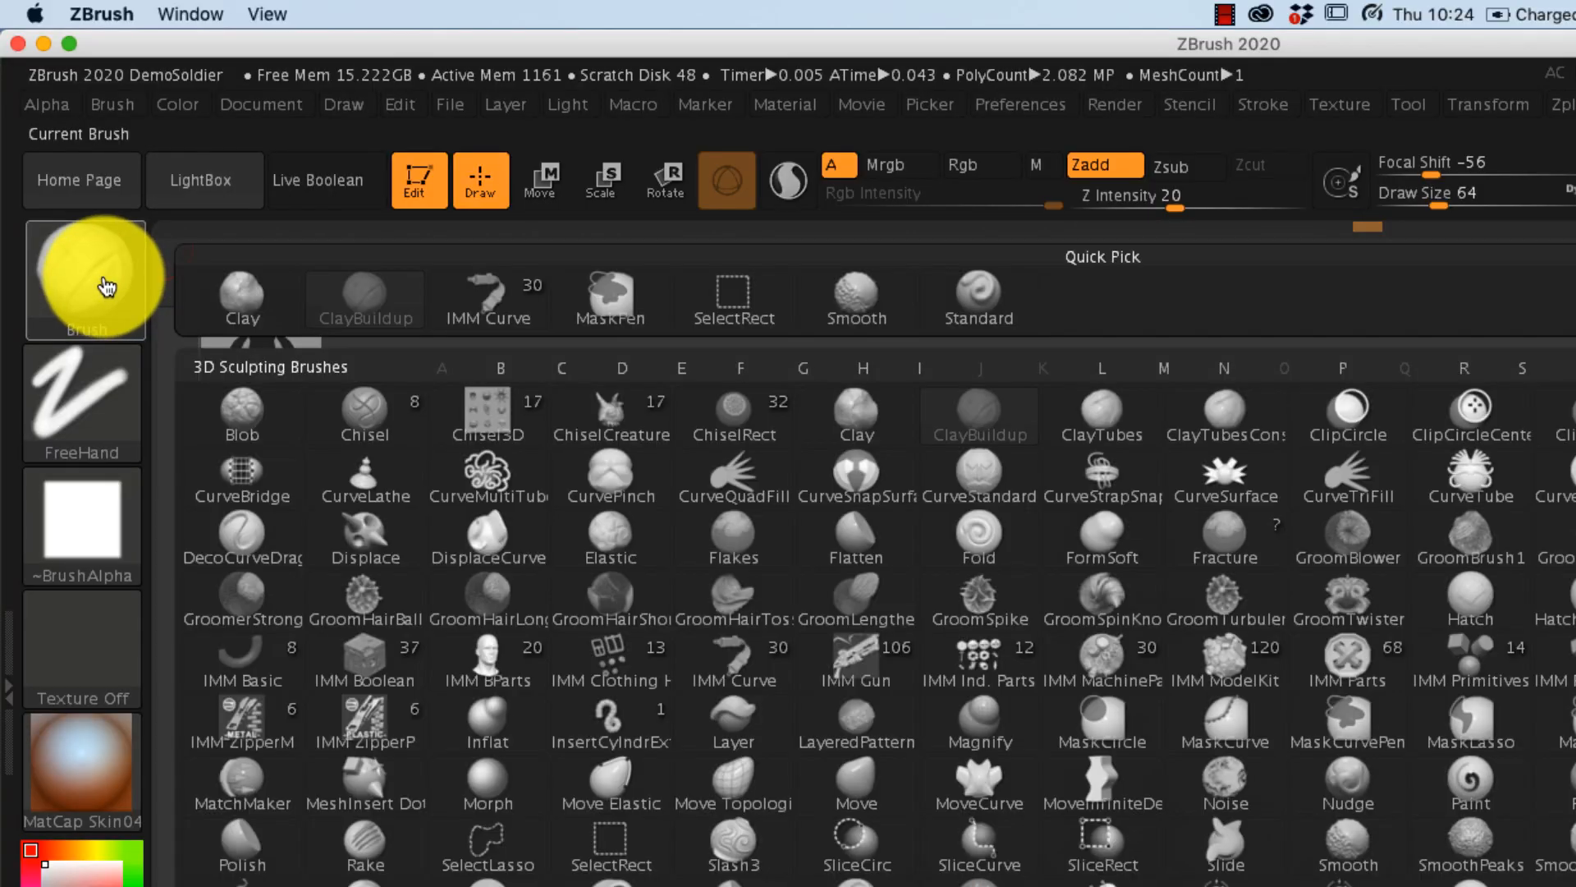
left_click(734, 657)
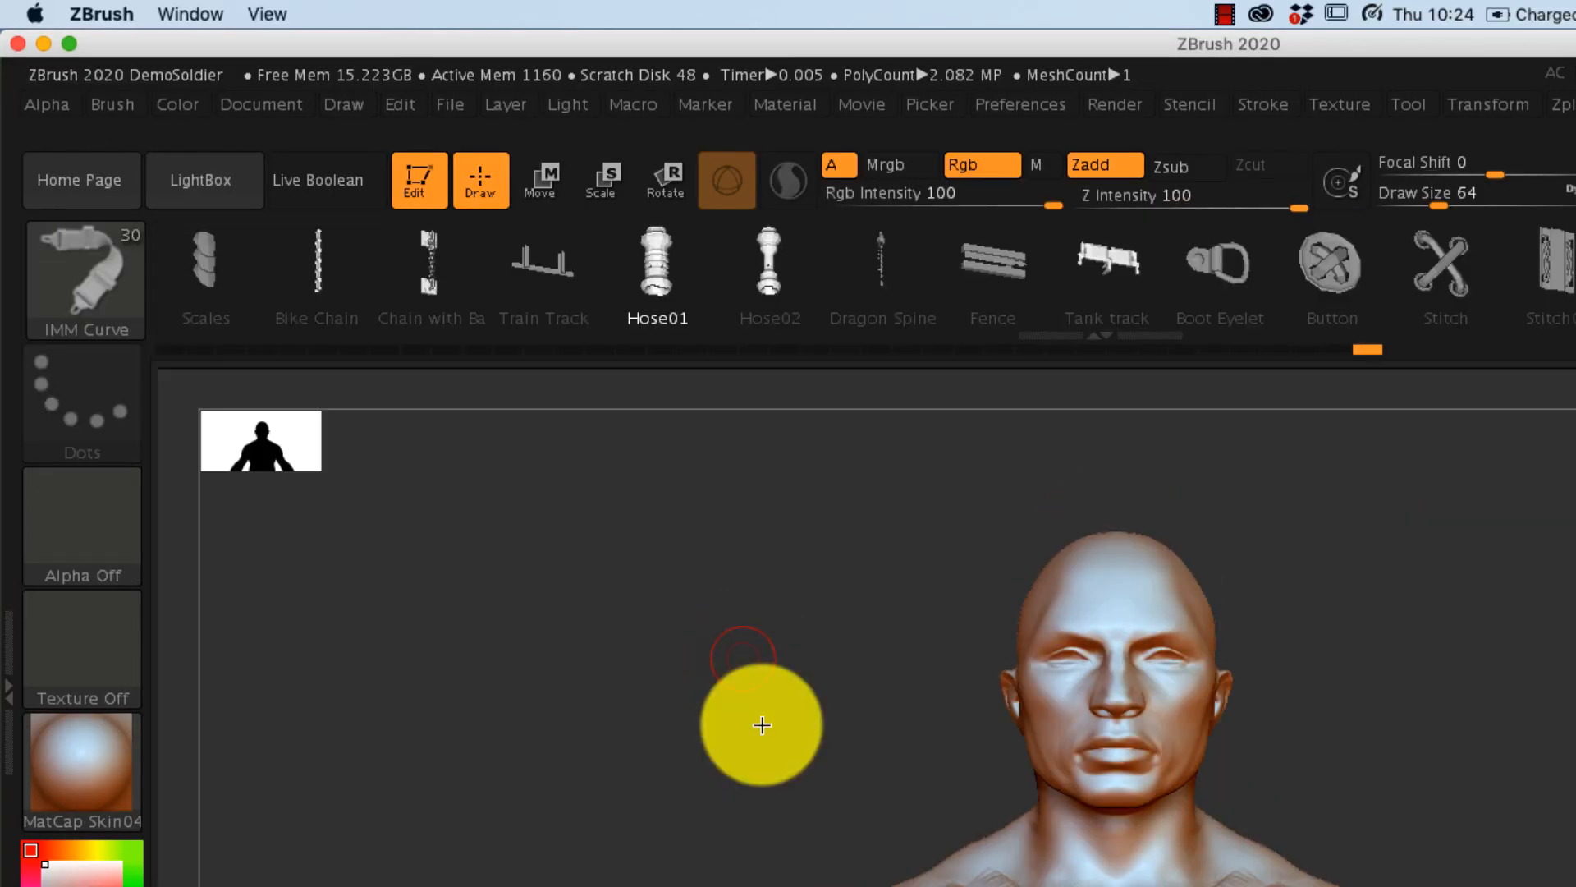
left_click(441, 312)
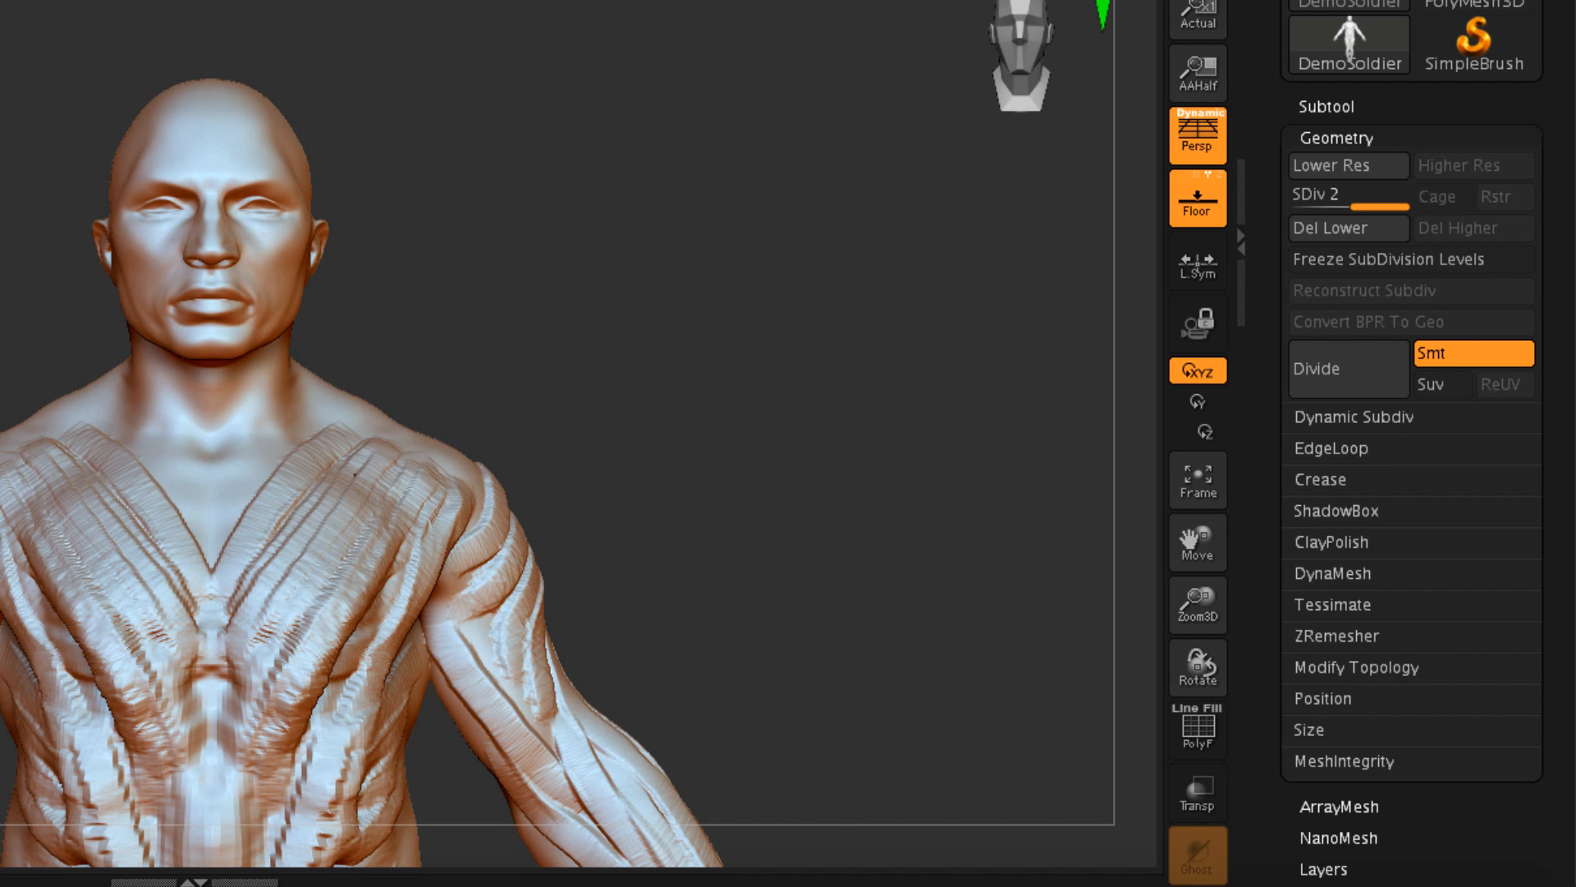
left_click(387, 439)
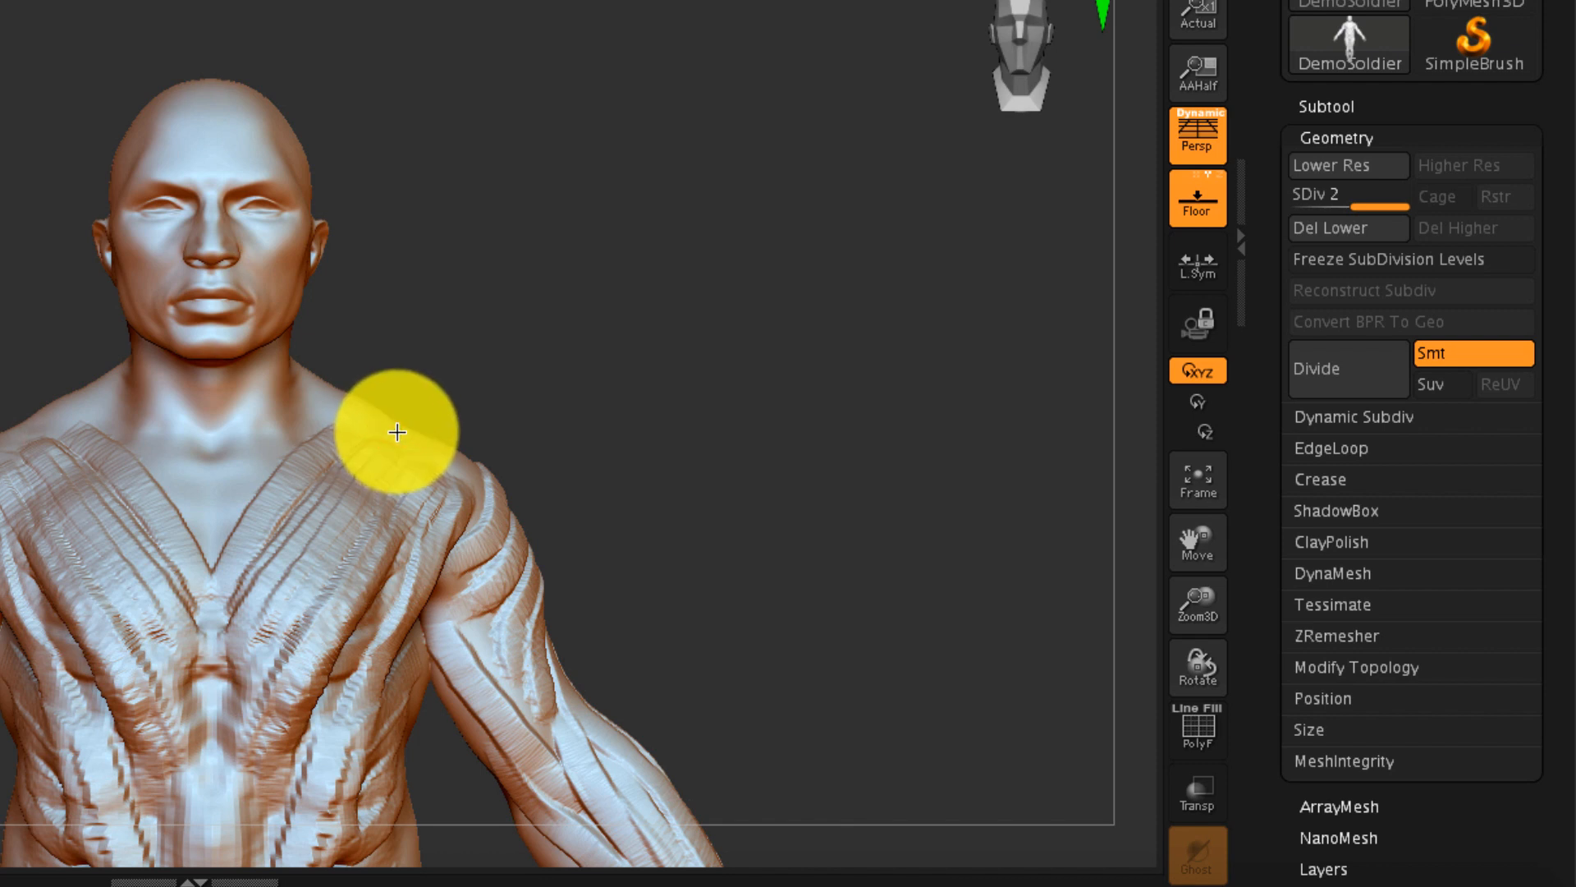
mouse_move(398, 432)
left_mouse_down()
mouse_move(451, 460)
mouse_move(496, 559)
left_mouse_up()
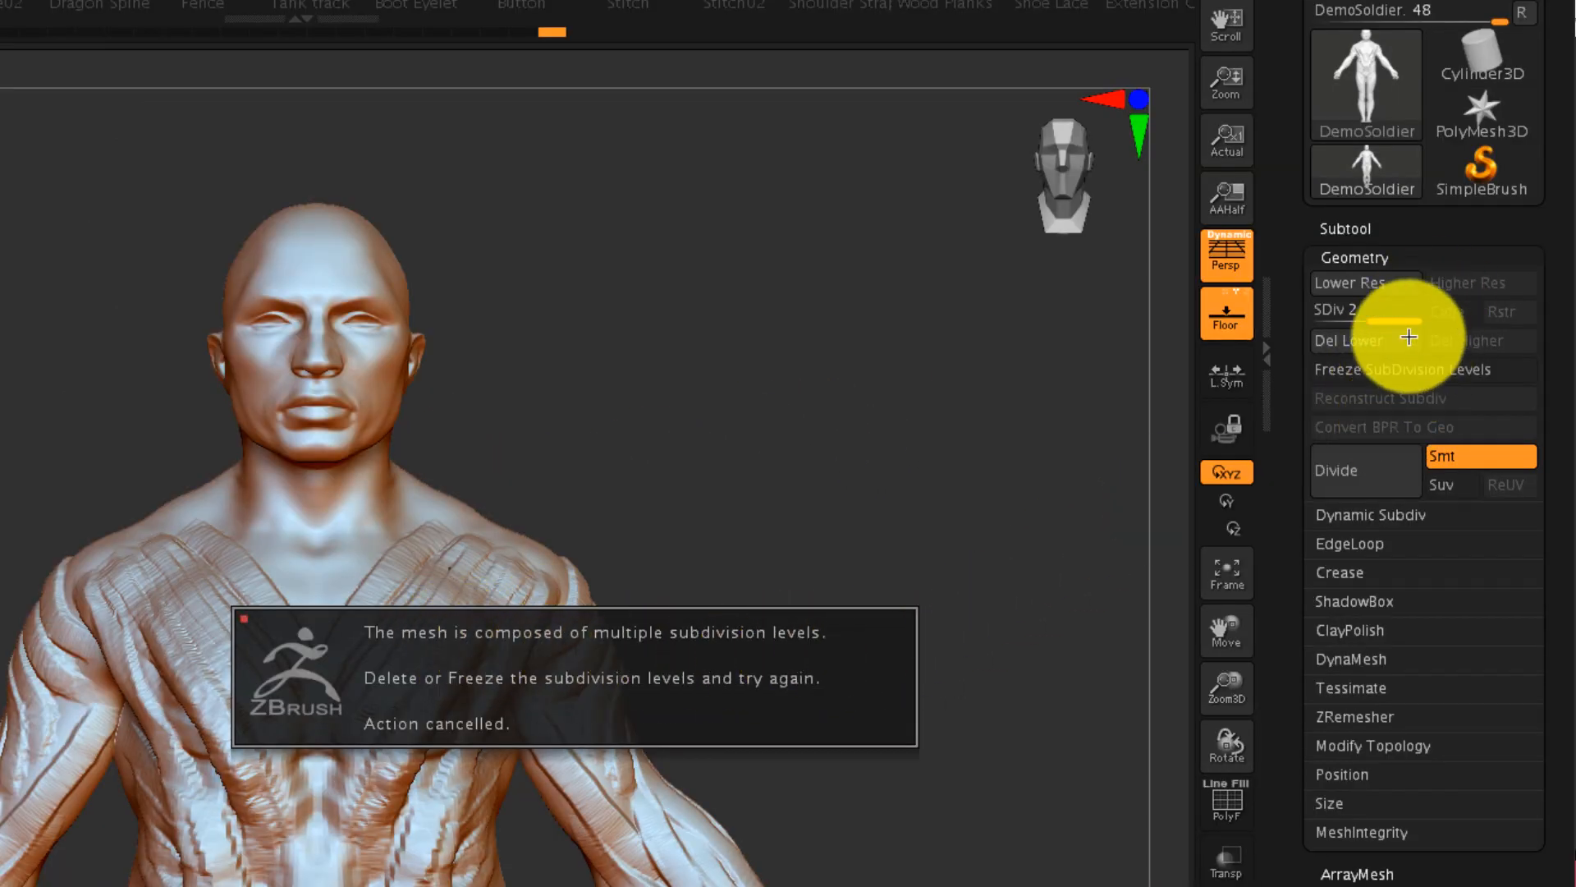
- Delete the lower subdivision levels and draw a strip of the Scales insert mesh over the shoulder down the outer upper arm
left_click(1409, 336)
left_click_drag(742, 636, 538, 559)
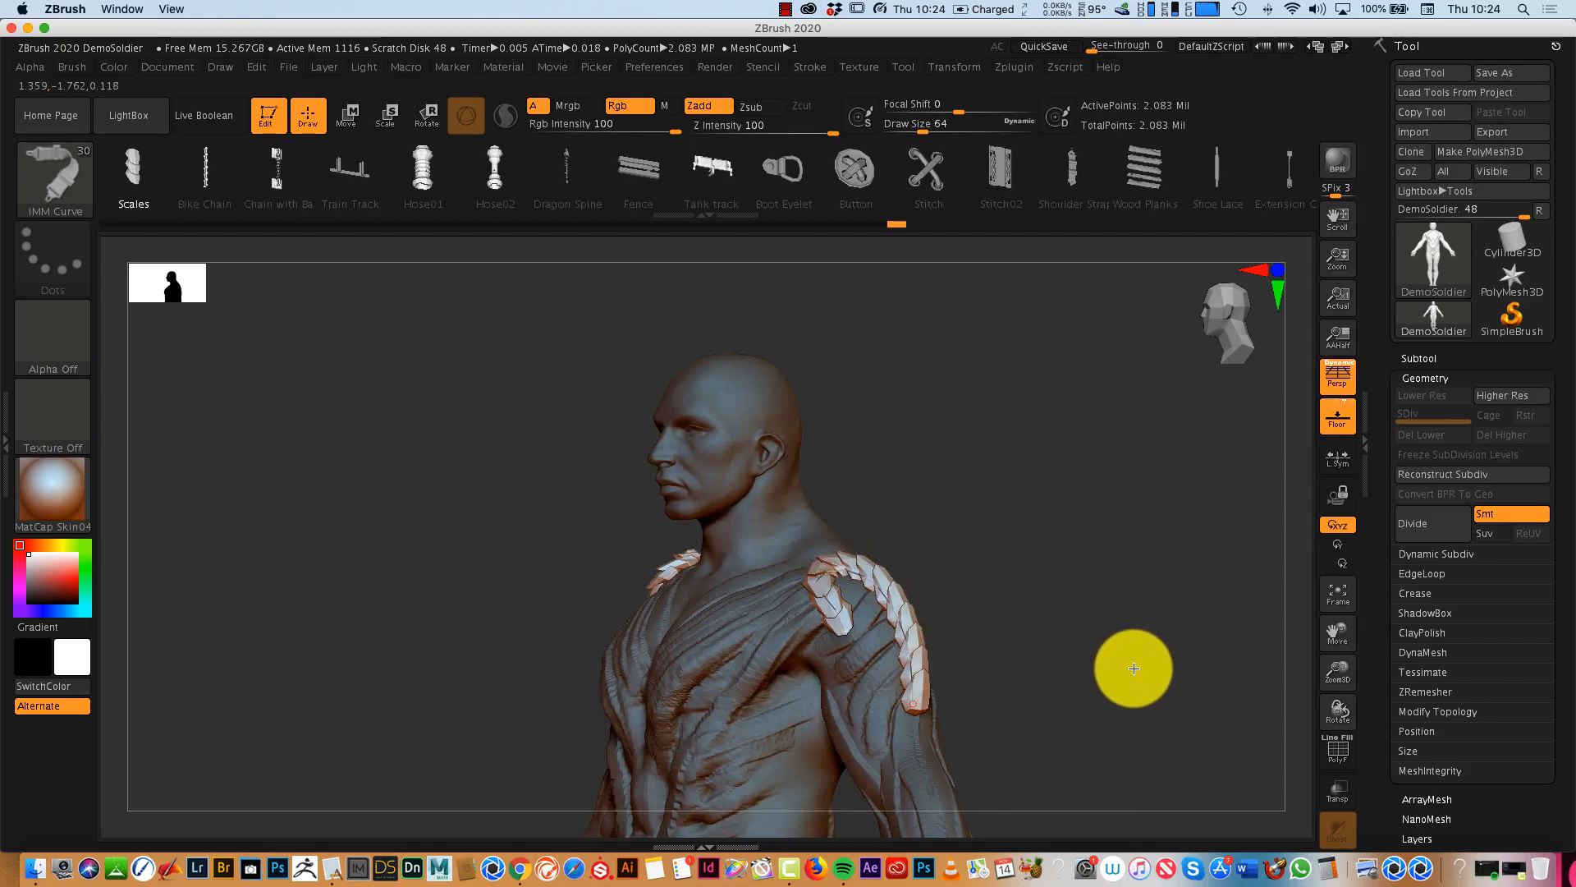
mouse_move(1133, 668)
left_mouse_down()
mouse_move(1178, 662)
mouse_move(1147, 664)
left_mouse_up()
left_click(145, 205)
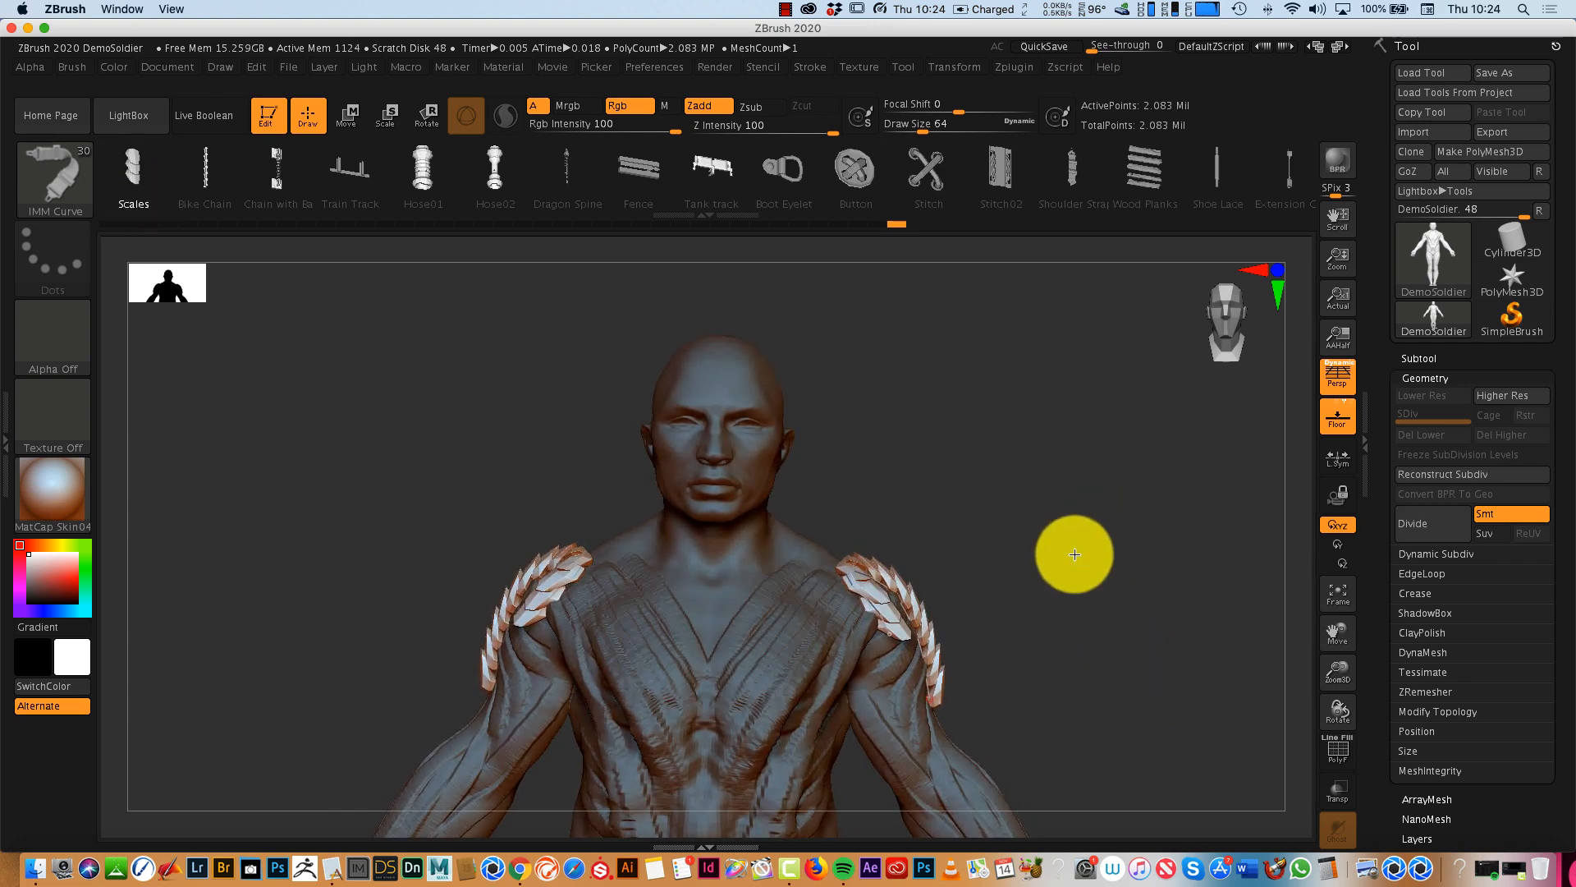
- Set the Draw Size to 124 and draw Scales strips down the back and from the collar down the middle of the chest
mouse_move(1073, 552)
left_mouse_down()
mouse_move(939, 584)
mouse_move(961, 528)
left_mouse_up()
left_click(936, 123)
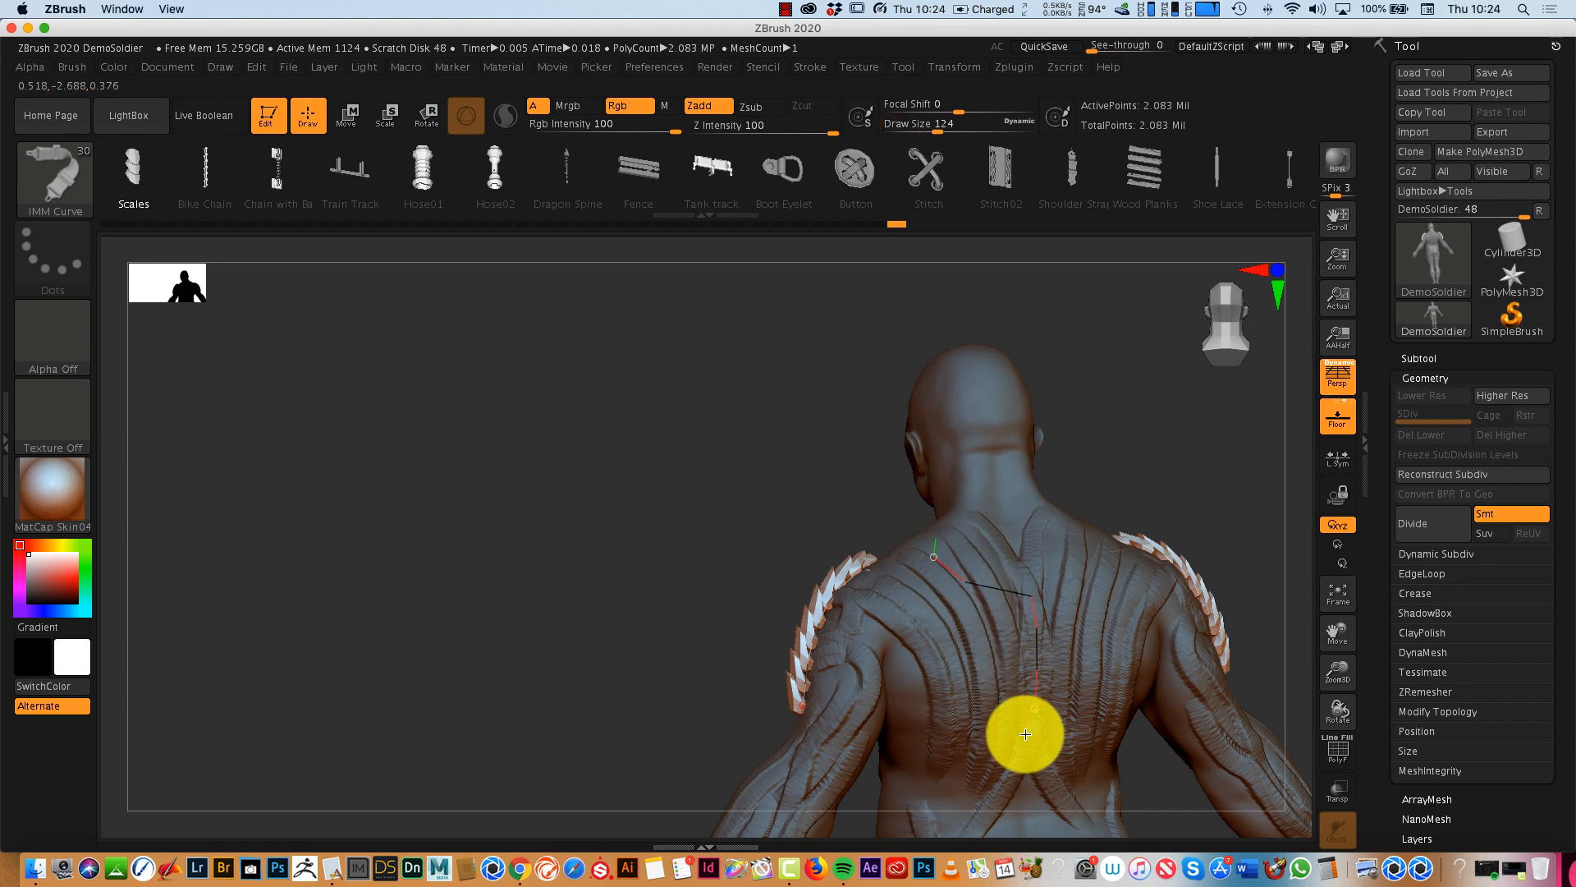
left_click_drag(1023, 756, 1027, 750)
mouse_move(1171, 440)
left_mouse_down()
mouse_move(1264, 440)
mouse_move(1142, 642)
mouse_move(1154, 633)
left_mouse_up()
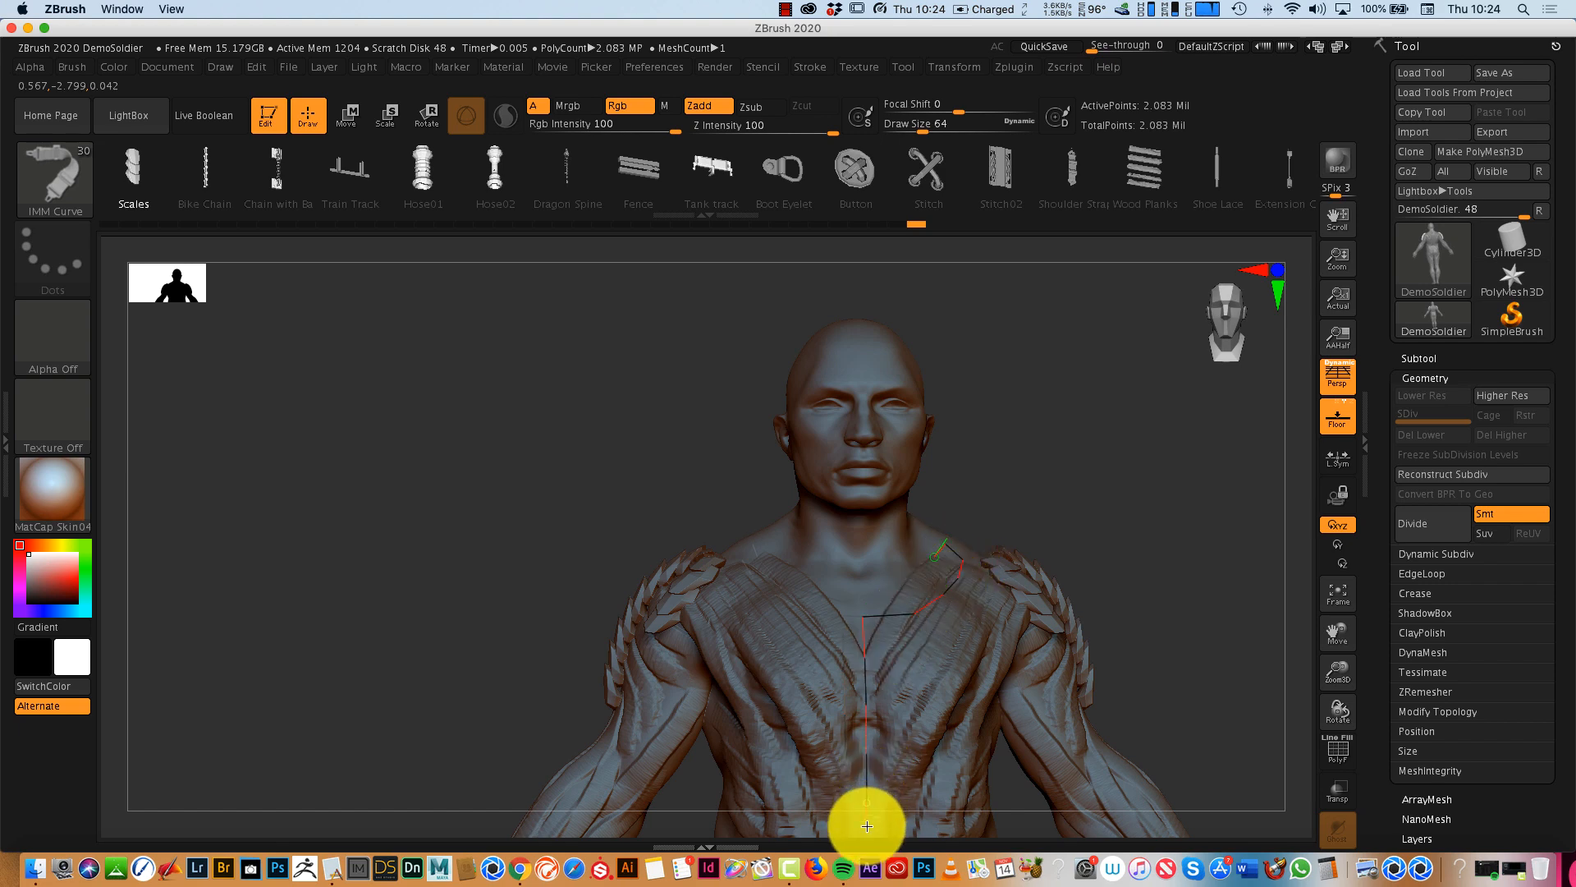
left_click_drag(867, 826, 866, 826)
- Try to draw a Scales strip down the front of the arm
left_click_drag(1343, 655, 952, 509)
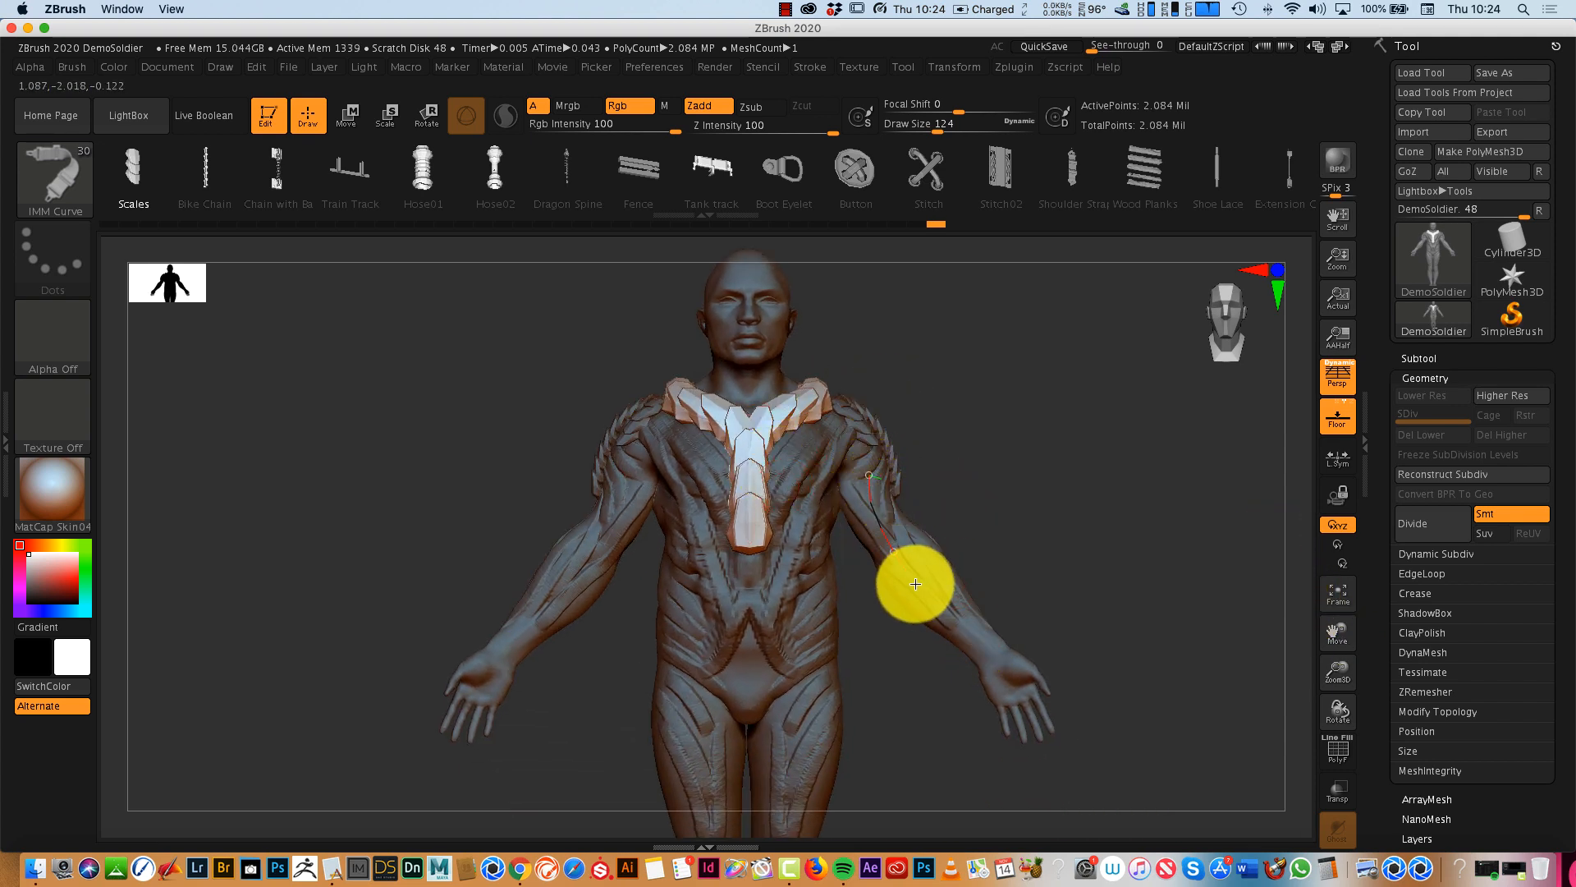
left_click_drag(949, 620, 952, 625)
mouse_move(1170, 682)
left_mouse_down()
mouse_move(1094, 679)
mouse_move(1150, 701)
left_mouse_up()
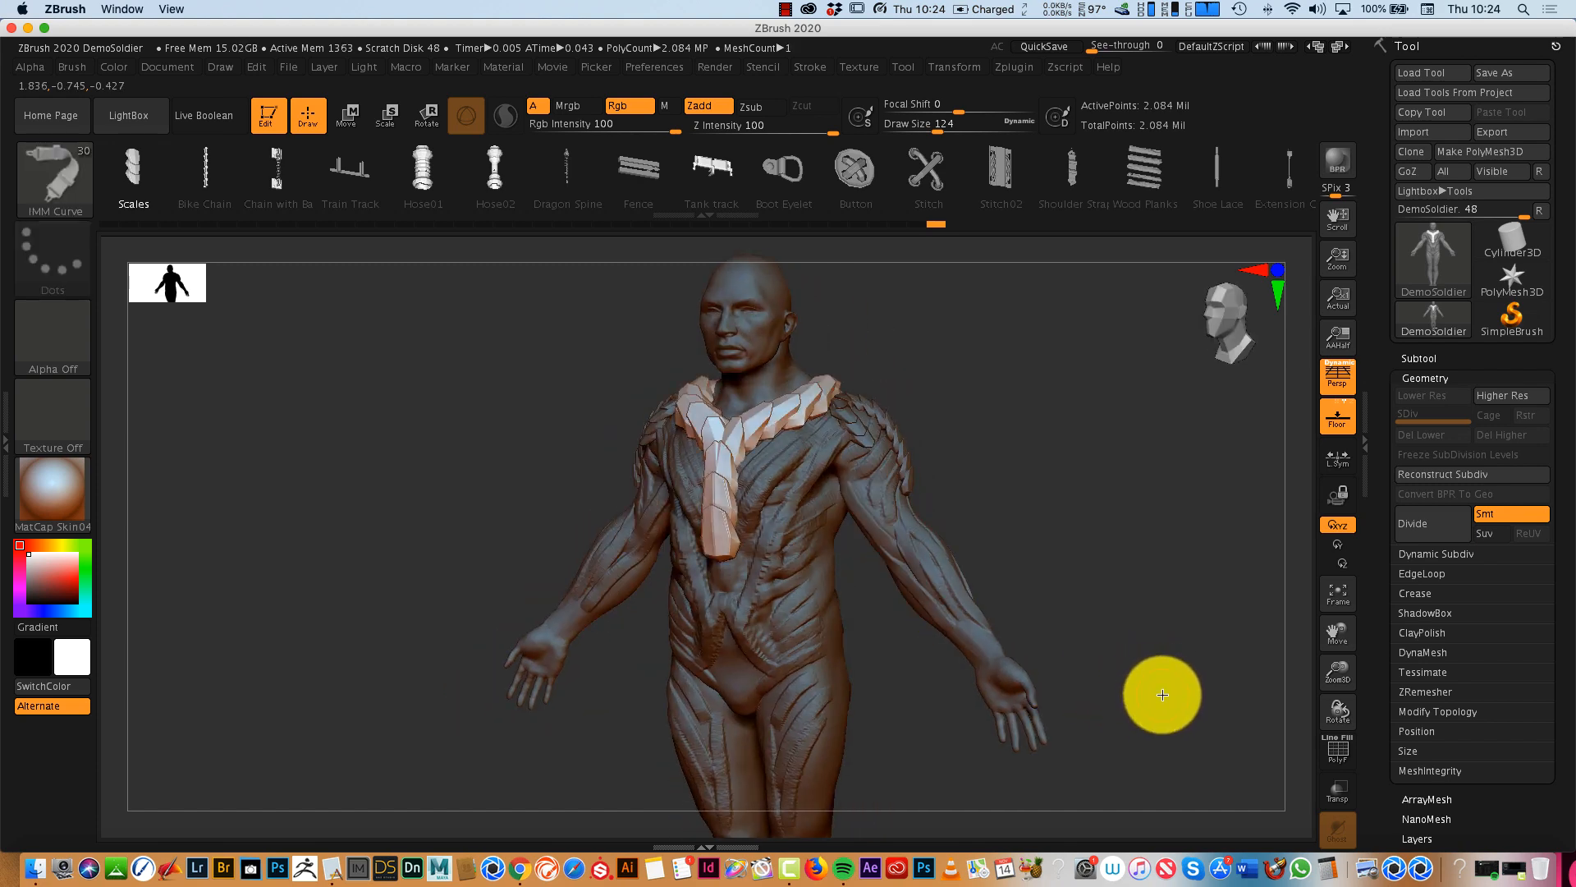
left_click_drag(1162, 694, 1190, 668)
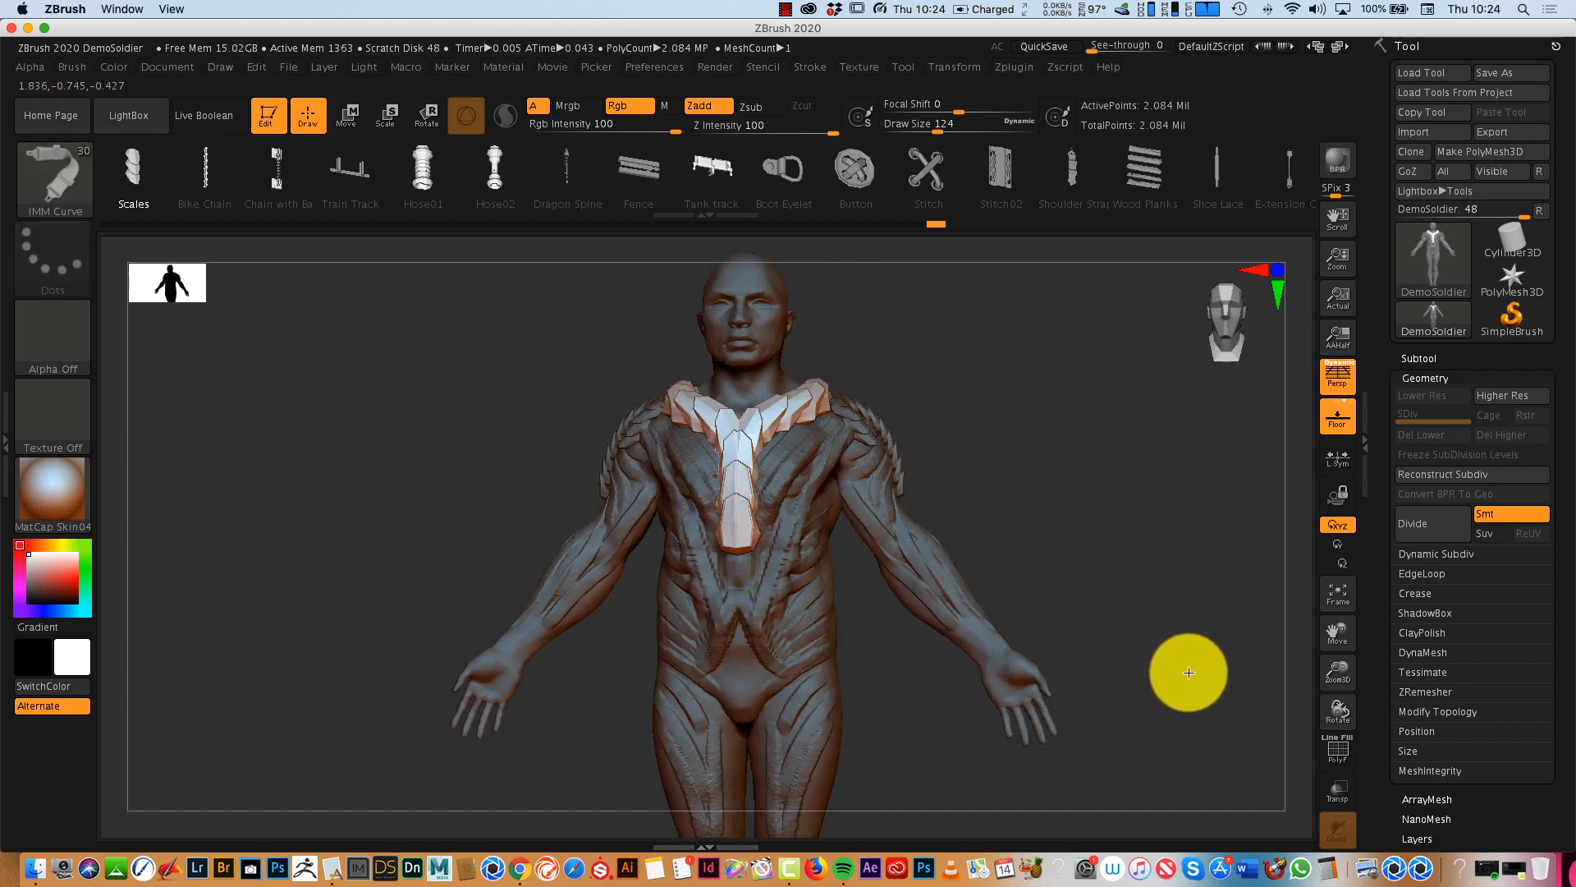
- Draw a Scales strip down the front of the thighs
left_click_drag(1339, 659, 1300, 588)
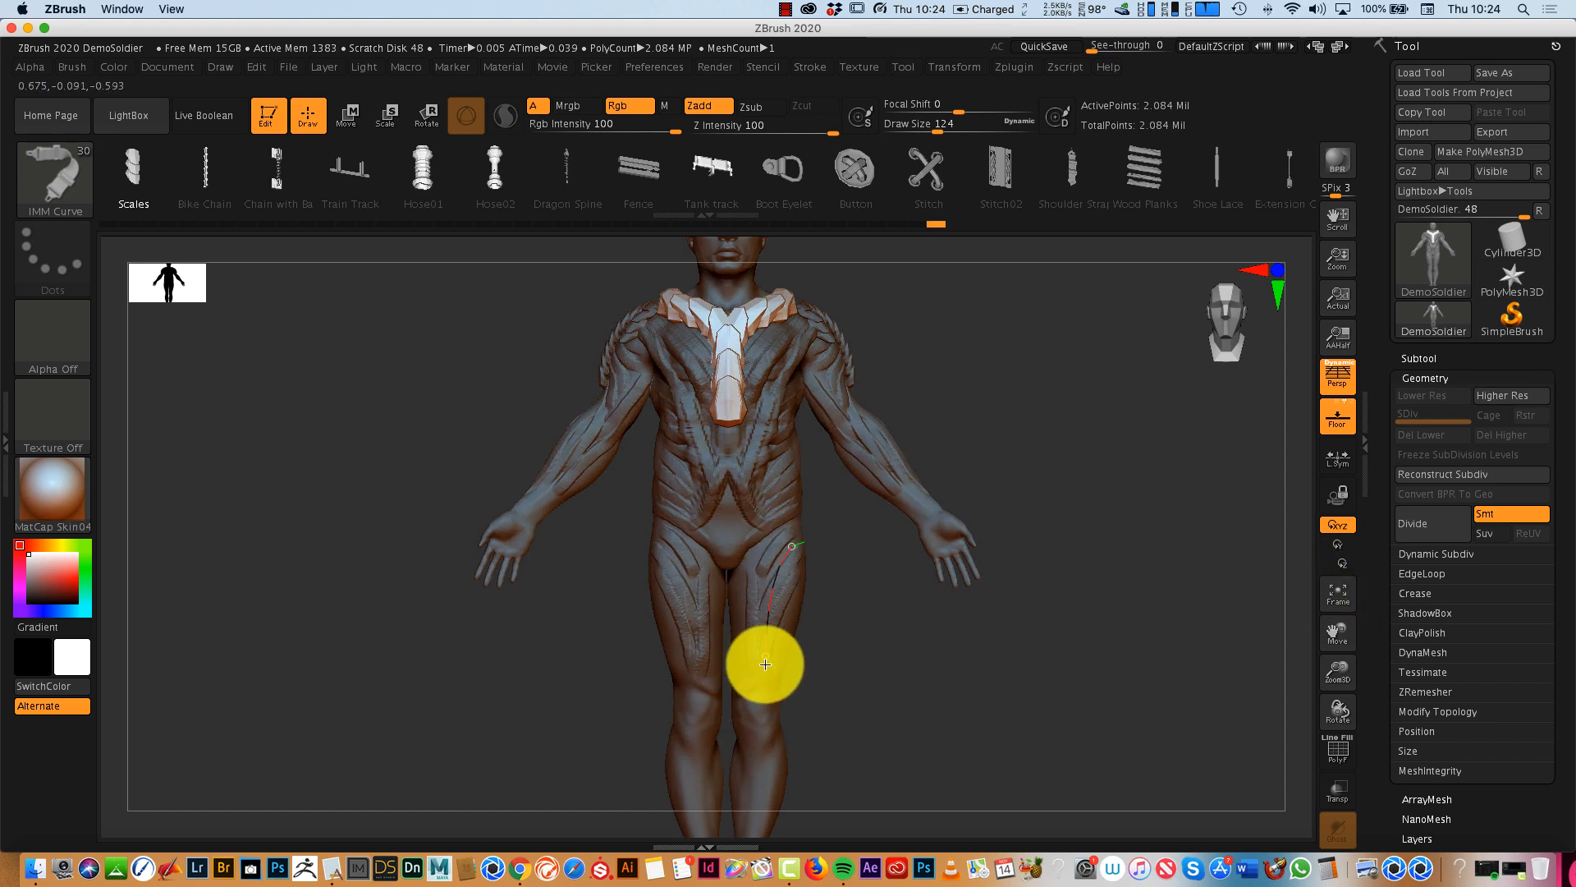
left_click_drag(765, 664, 766, 664)
left_click_drag(1215, 658, 1144, 641)
- Adjust the placement of the thigh scales with the Move gizmo
left_click(347, 117)
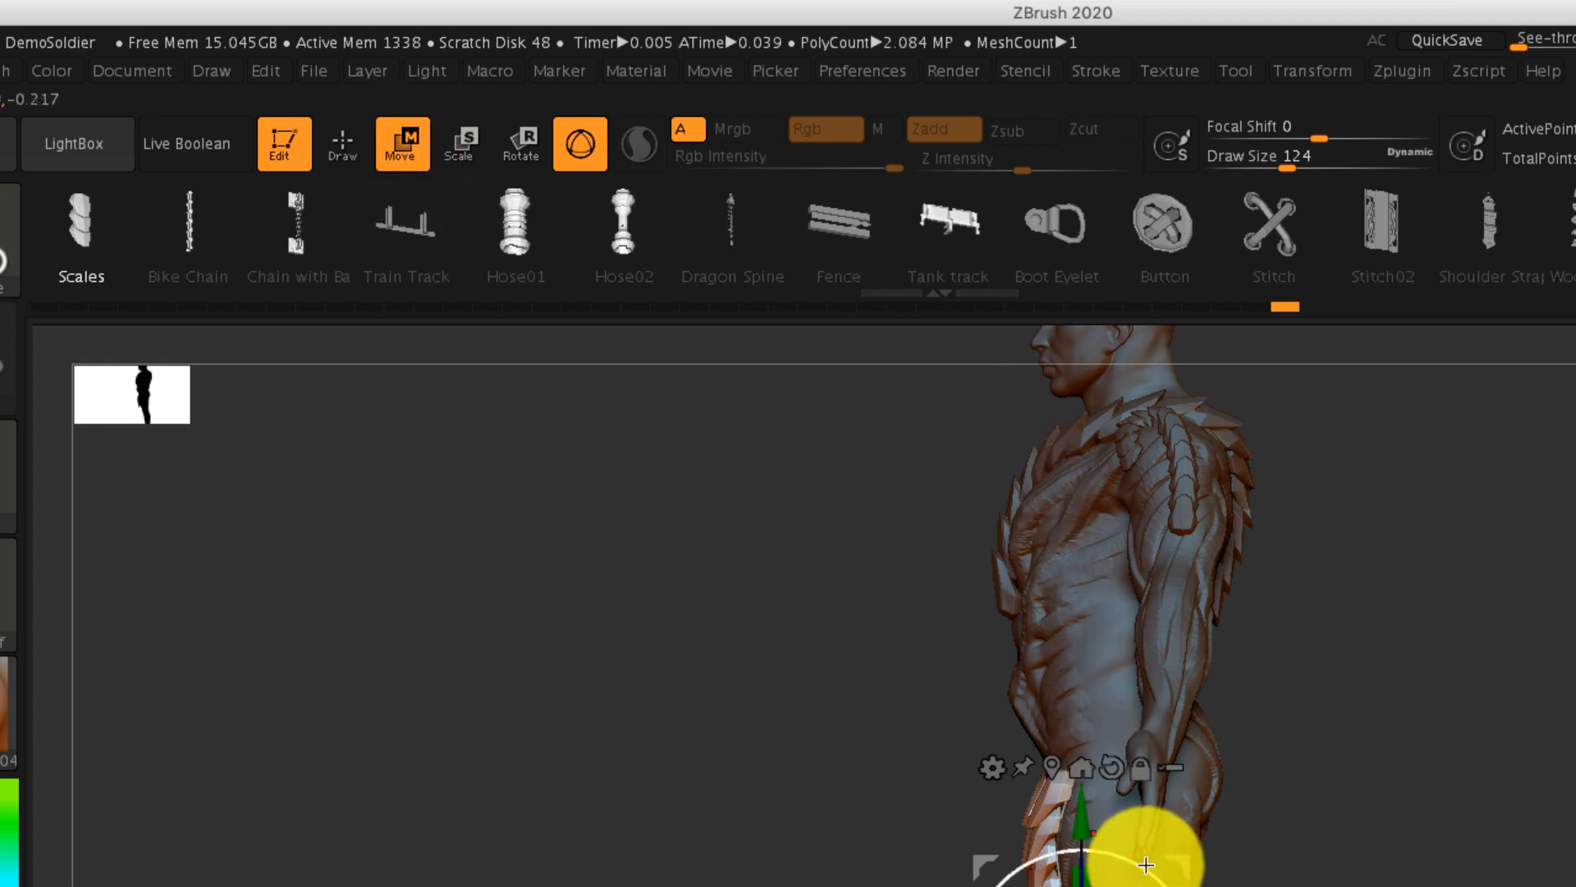
left_click_drag(1144, 862, 1146, 876)
left_click_drag(838, 483, 920, 491)
left_click_drag(1096, 542, 1302, 573)
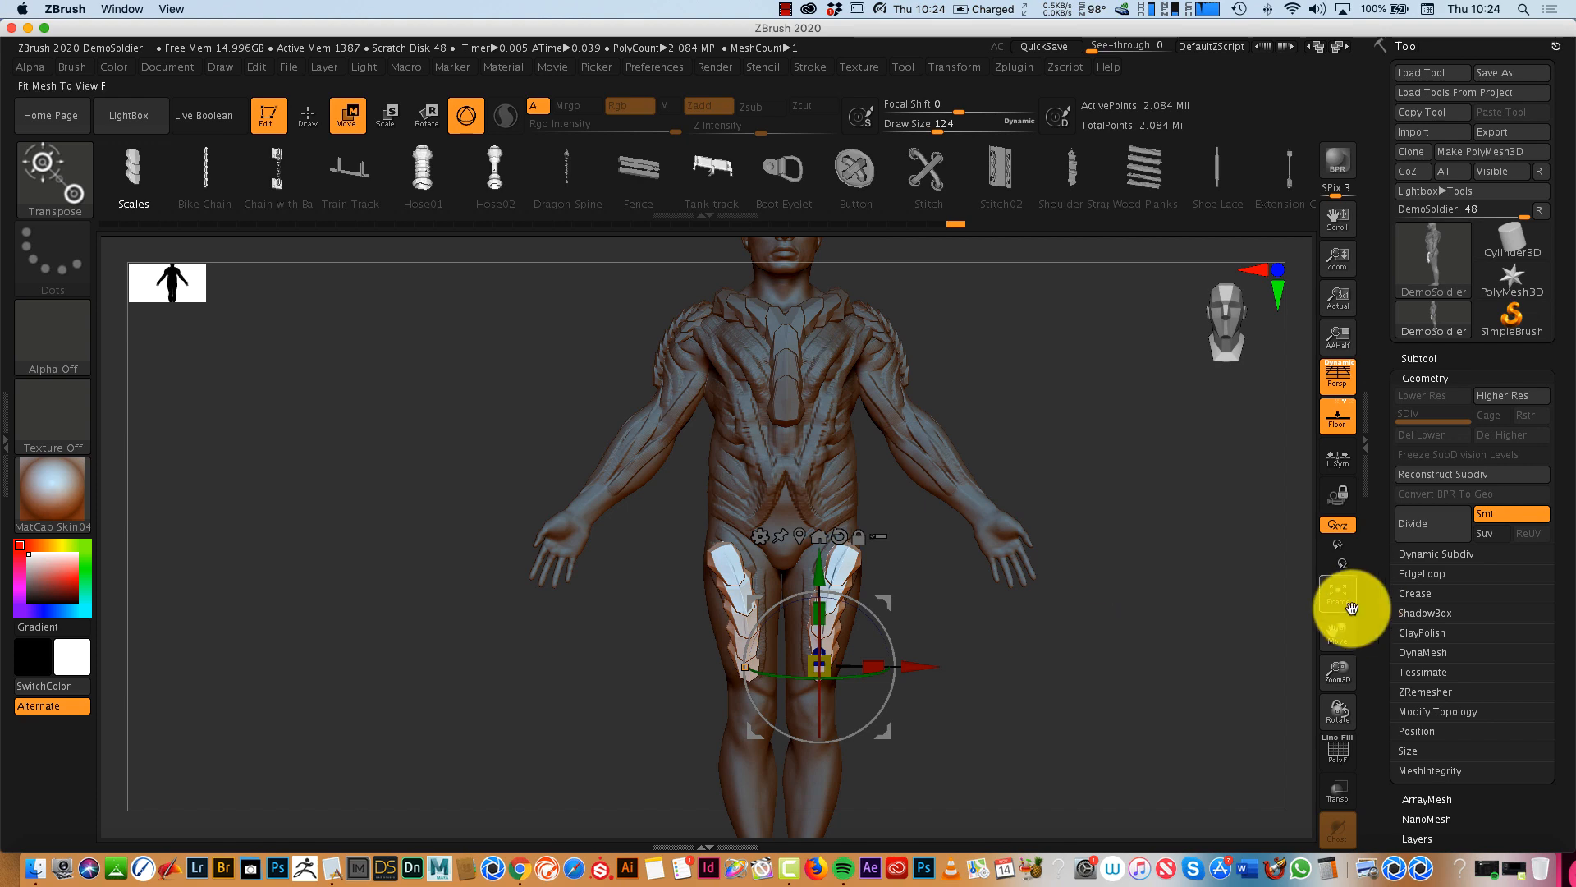
left_click_drag(1341, 630, 1182, 708)
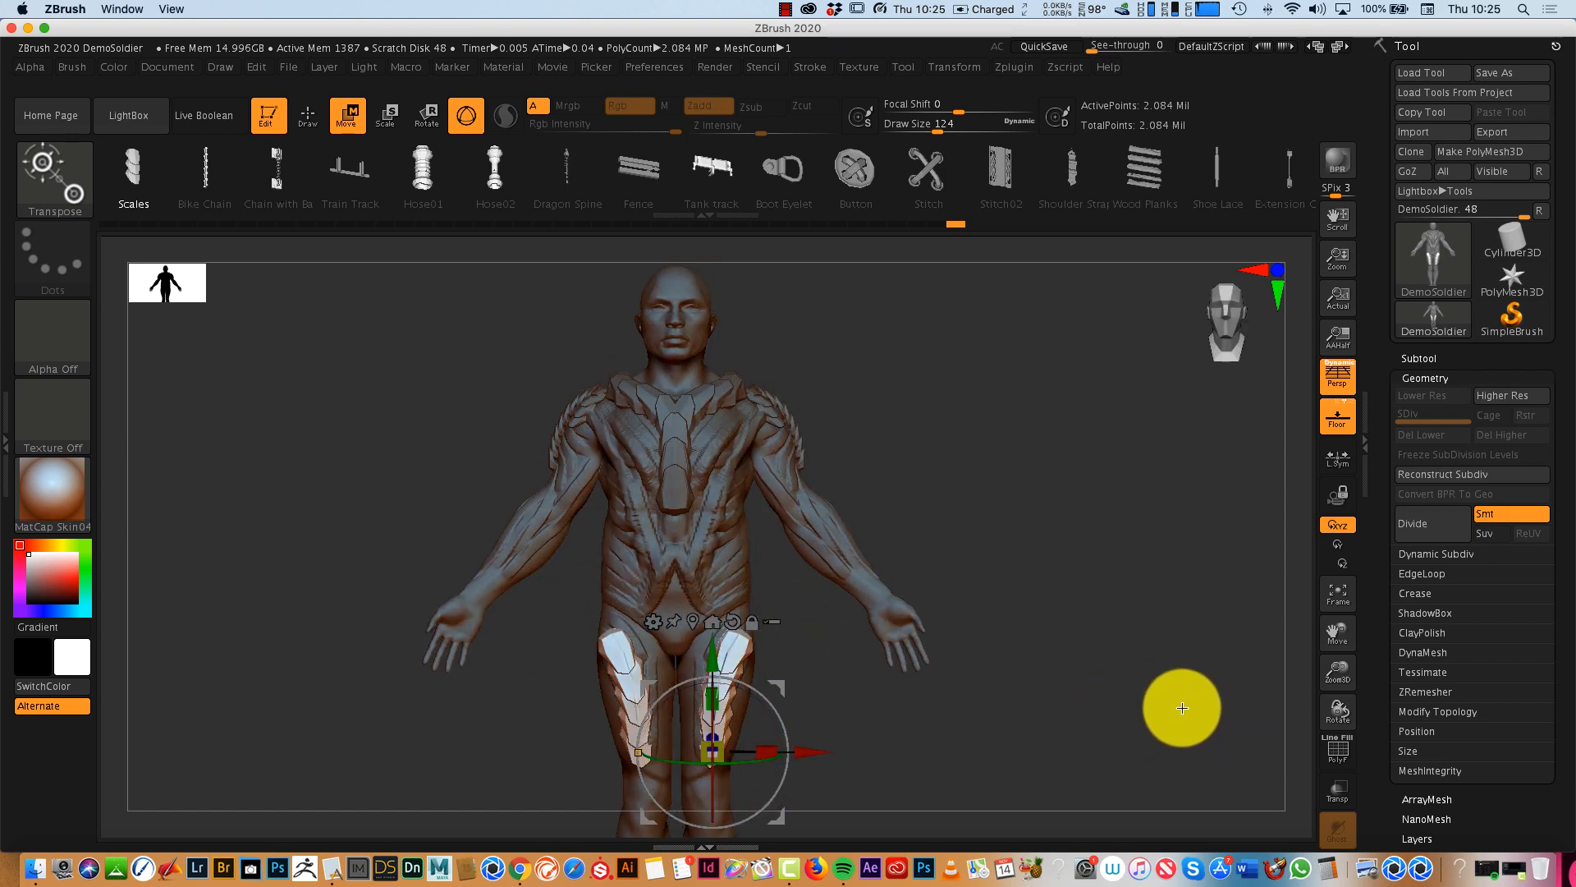
- Return to Draw mode and clear the mask from the rest of the body
left_click(306, 121)
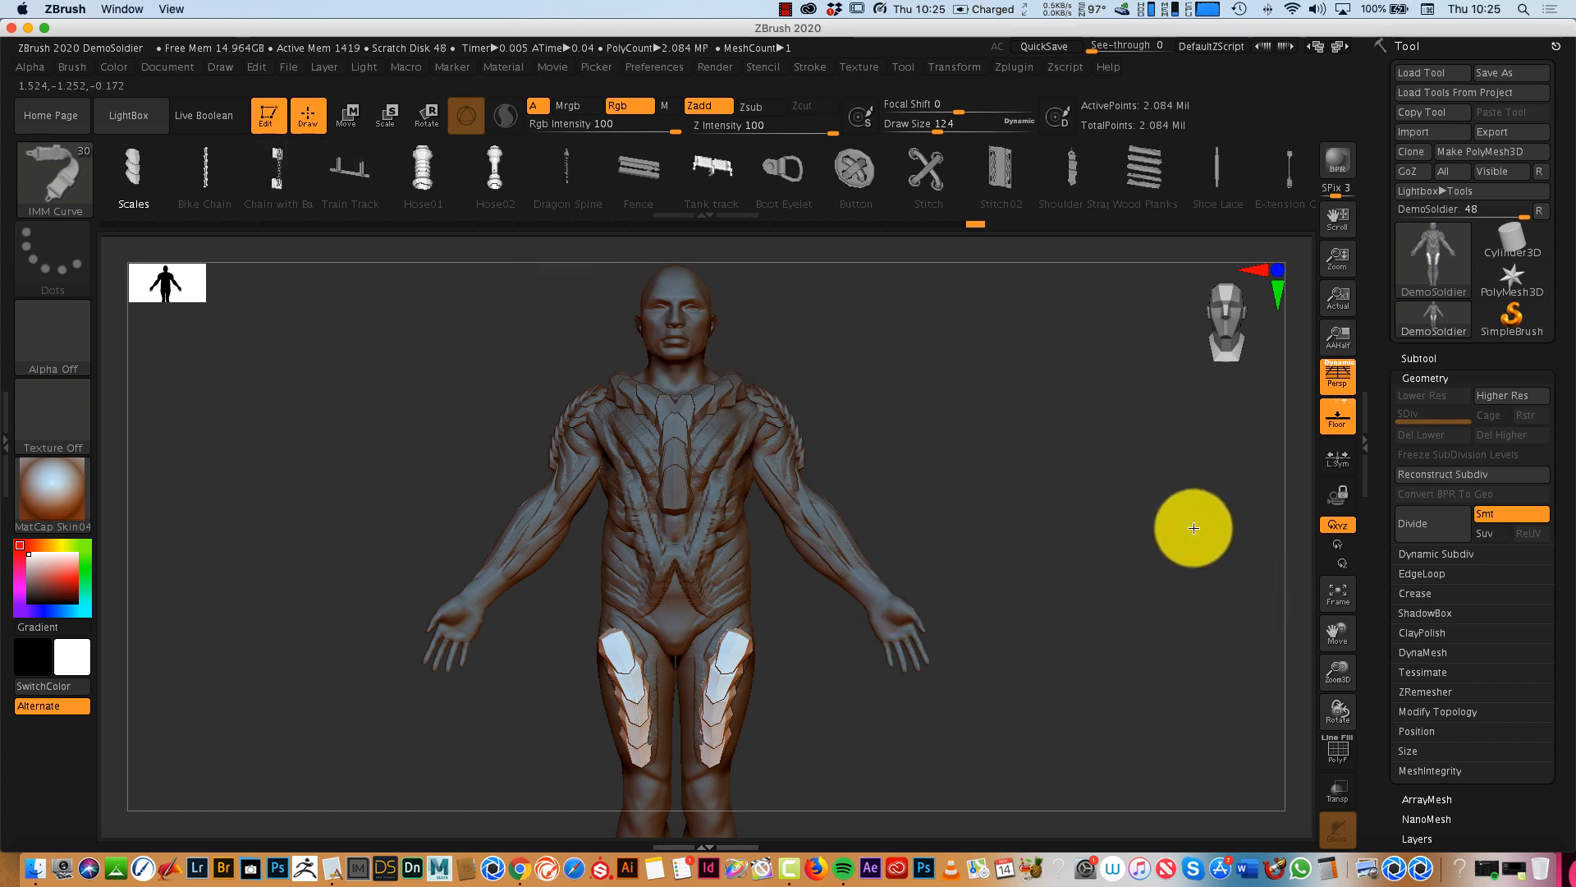
key("ctrl")
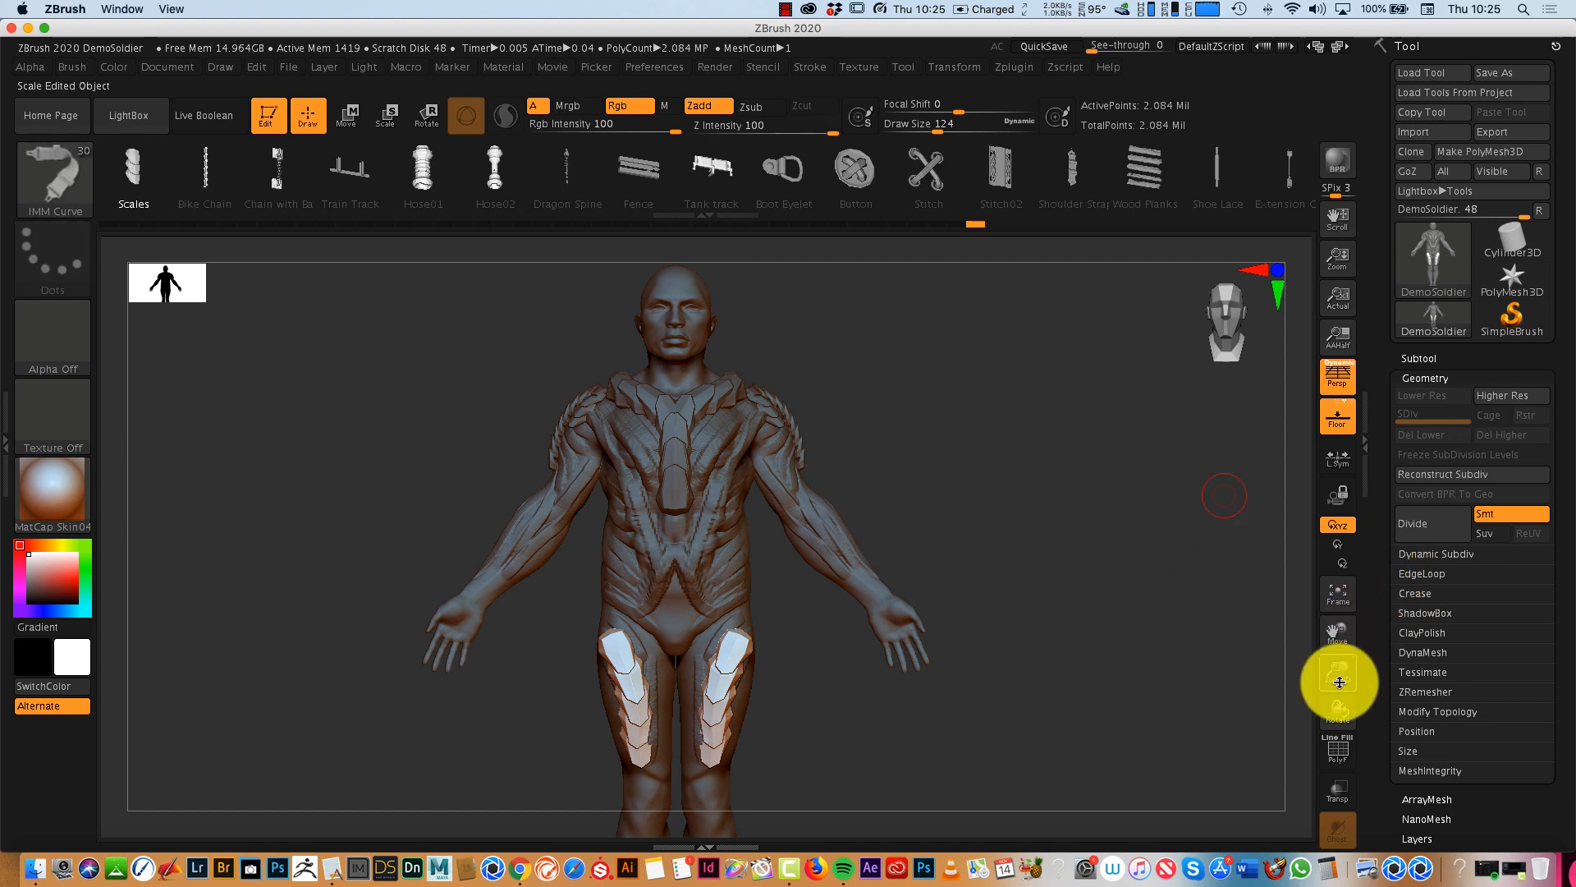
left_click_drag(1339, 682, 1350, 626)
mouse_move(1160, 638)
left_mouse_down()
mouse_move(1097, 644)
mouse_move(1193, 637)
mouse_move(1101, 657)
mouse_move(1174, 659)
mouse_move(1099, 646)
mouse_move(1175, 648)
left_mouse_up()
left_click(1340, 604)
key("ctrl")
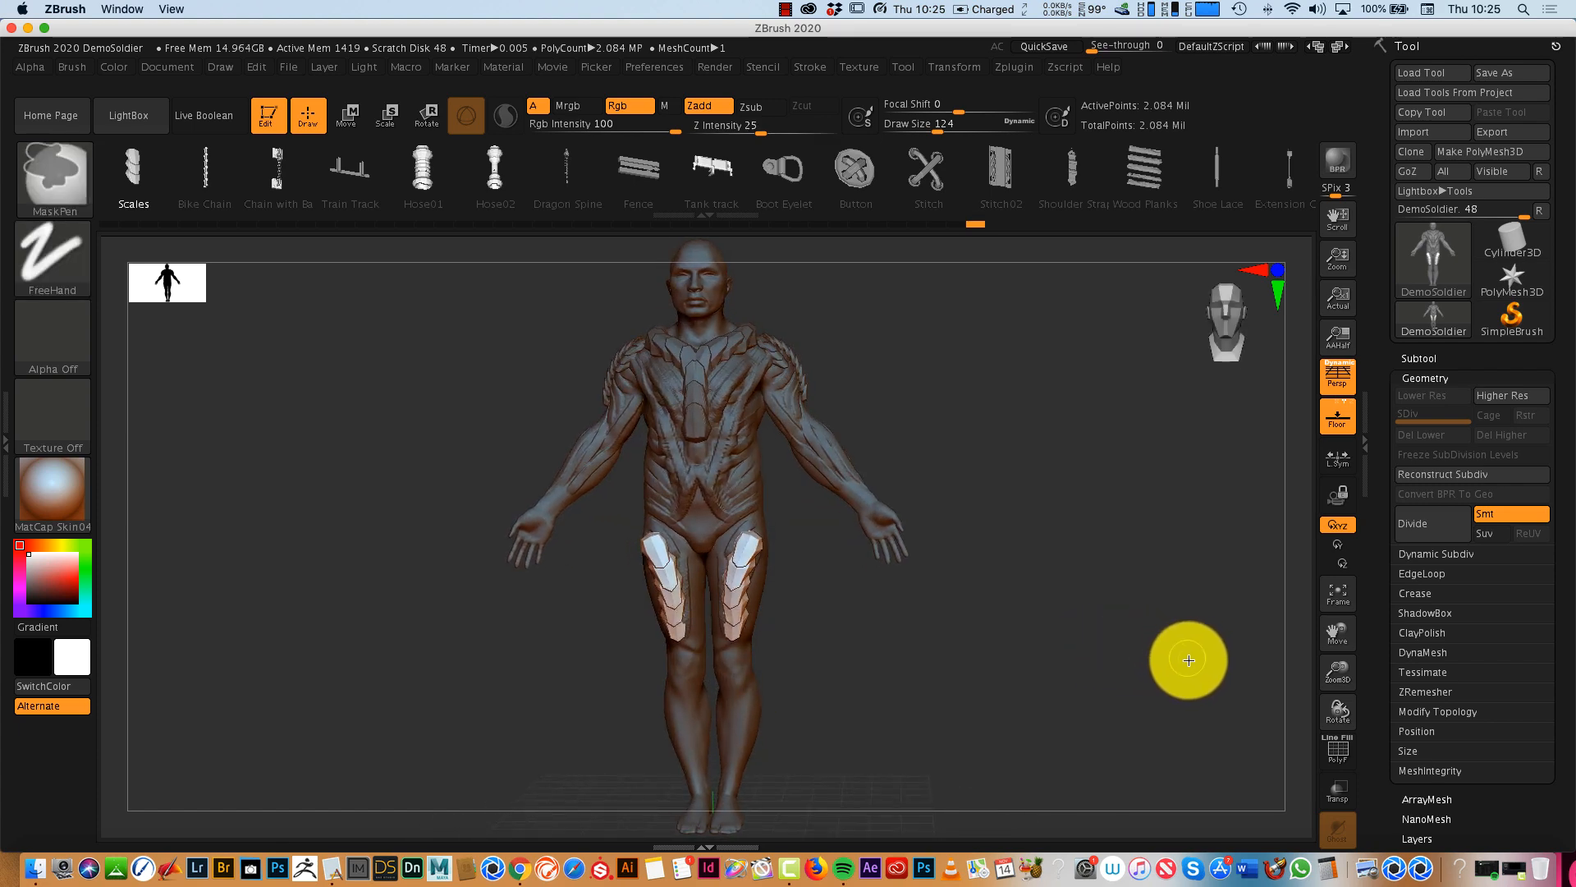
mouse_move(1167, 517)
left_mouse_down("ctrl")
mouse_move(1072, 654)
mouse_move(1074, 686)
left_mouse_up("ctrl")
mouse_move(1361, 673)
left_mouse_down()
mouse_move(1337, 692)
mouse_move(1341, 739)
mouse_move(1330, 677)
left_mouse_up()
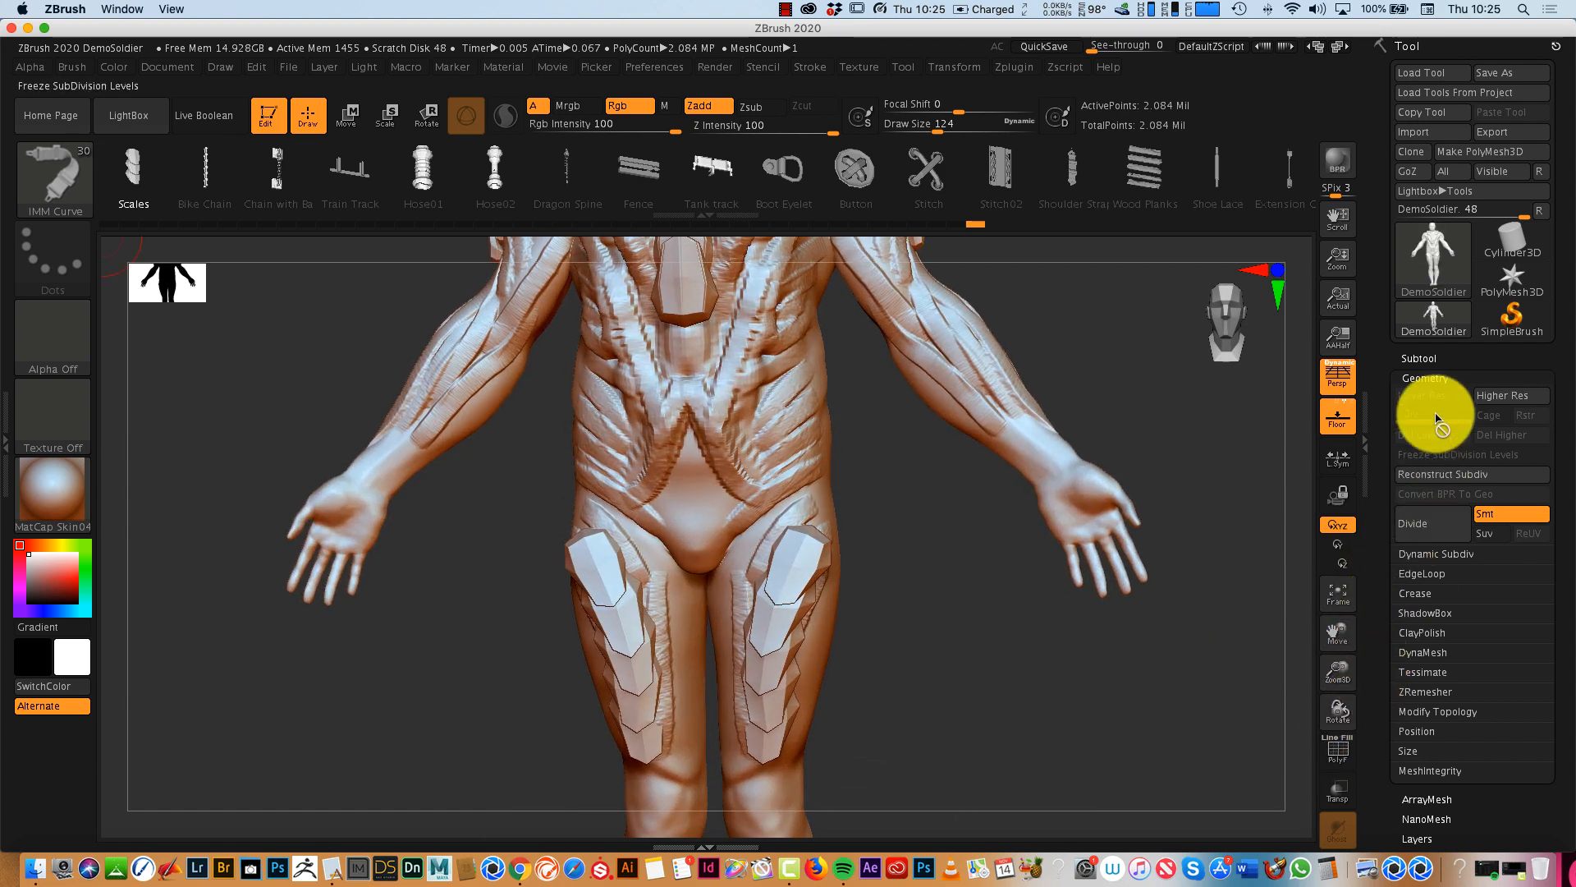
left_click(1423, 357)
left_click(1421, 355)
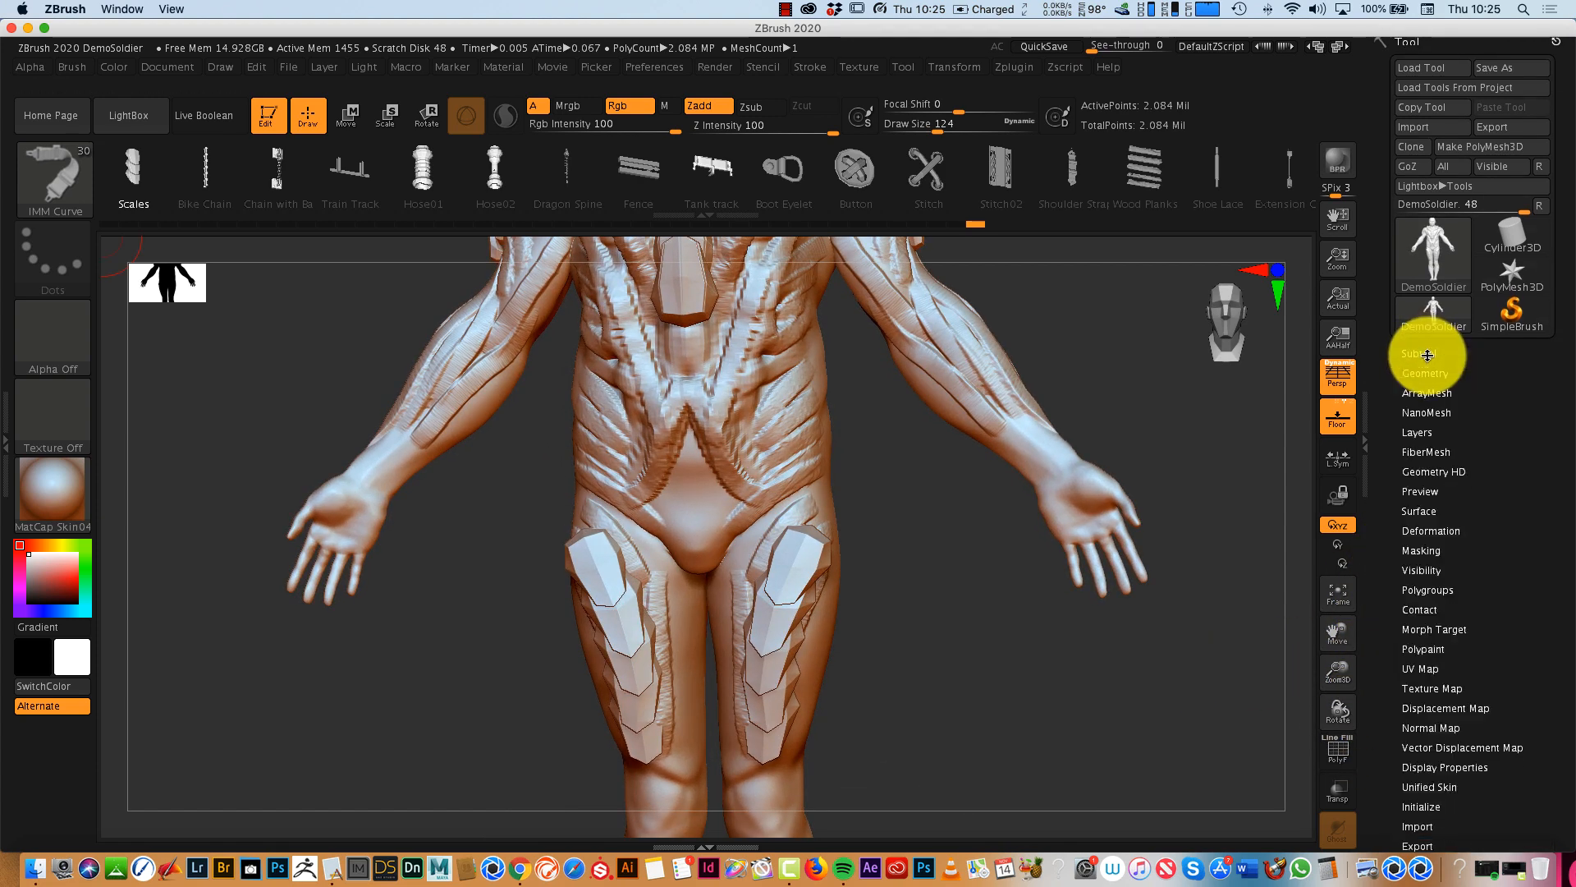
- Insert the Coupler01 mesh from the IMM machine parts brush on the side of the head, just in front of the ear
left_click_drag(1098, 713, 1129, 700)
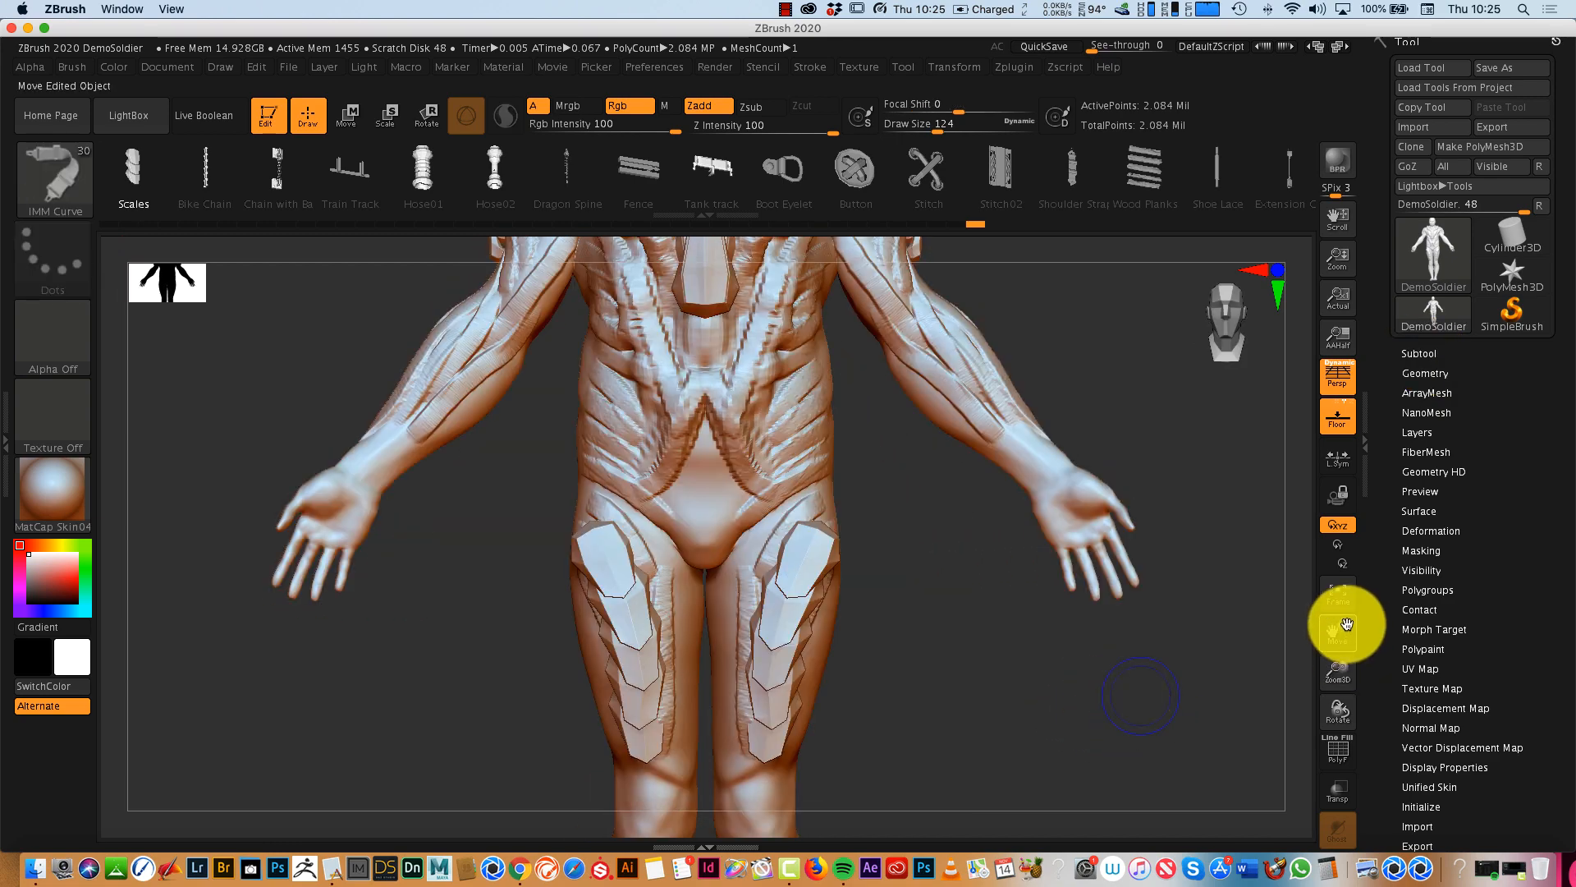
left_click_drag(1343, 627, 1340, 796)
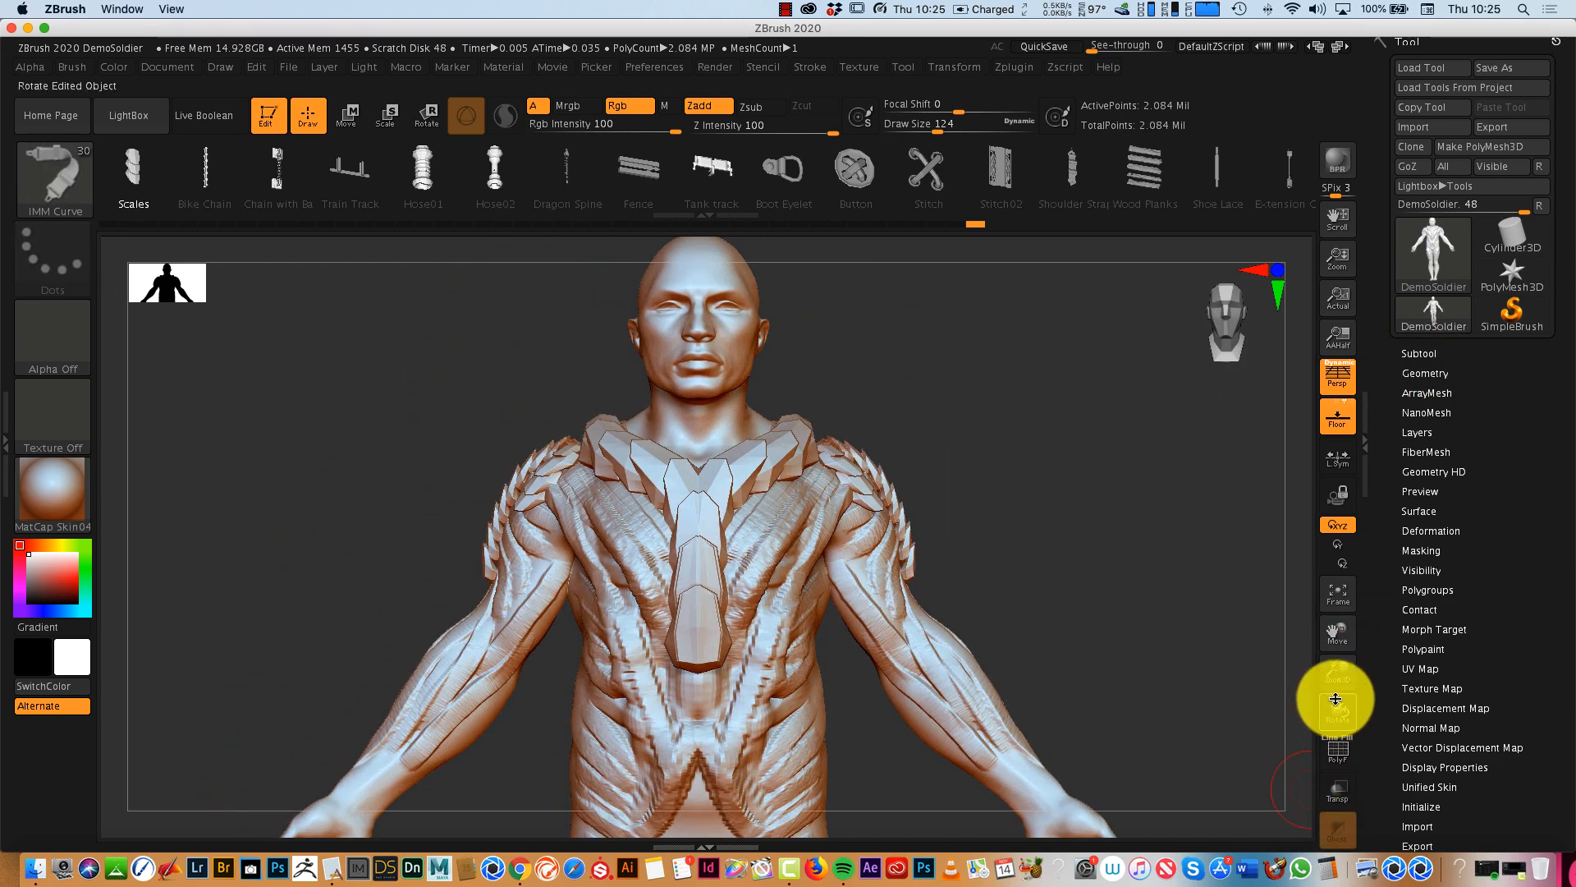
left_click_drag(1336, 698, 1214, 672)
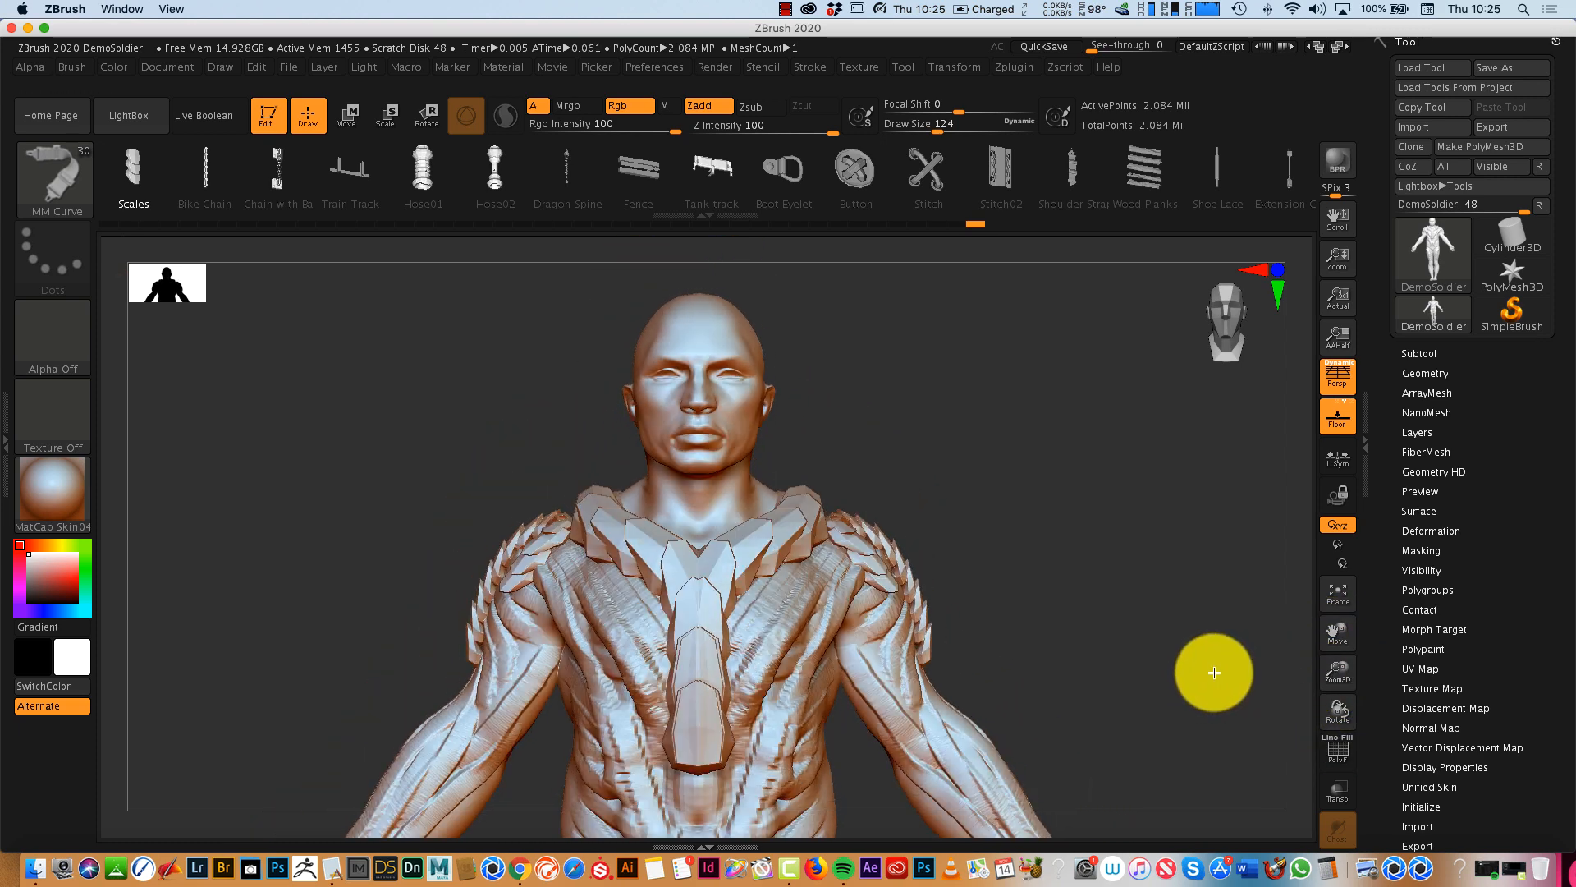
left_click(72, 179)
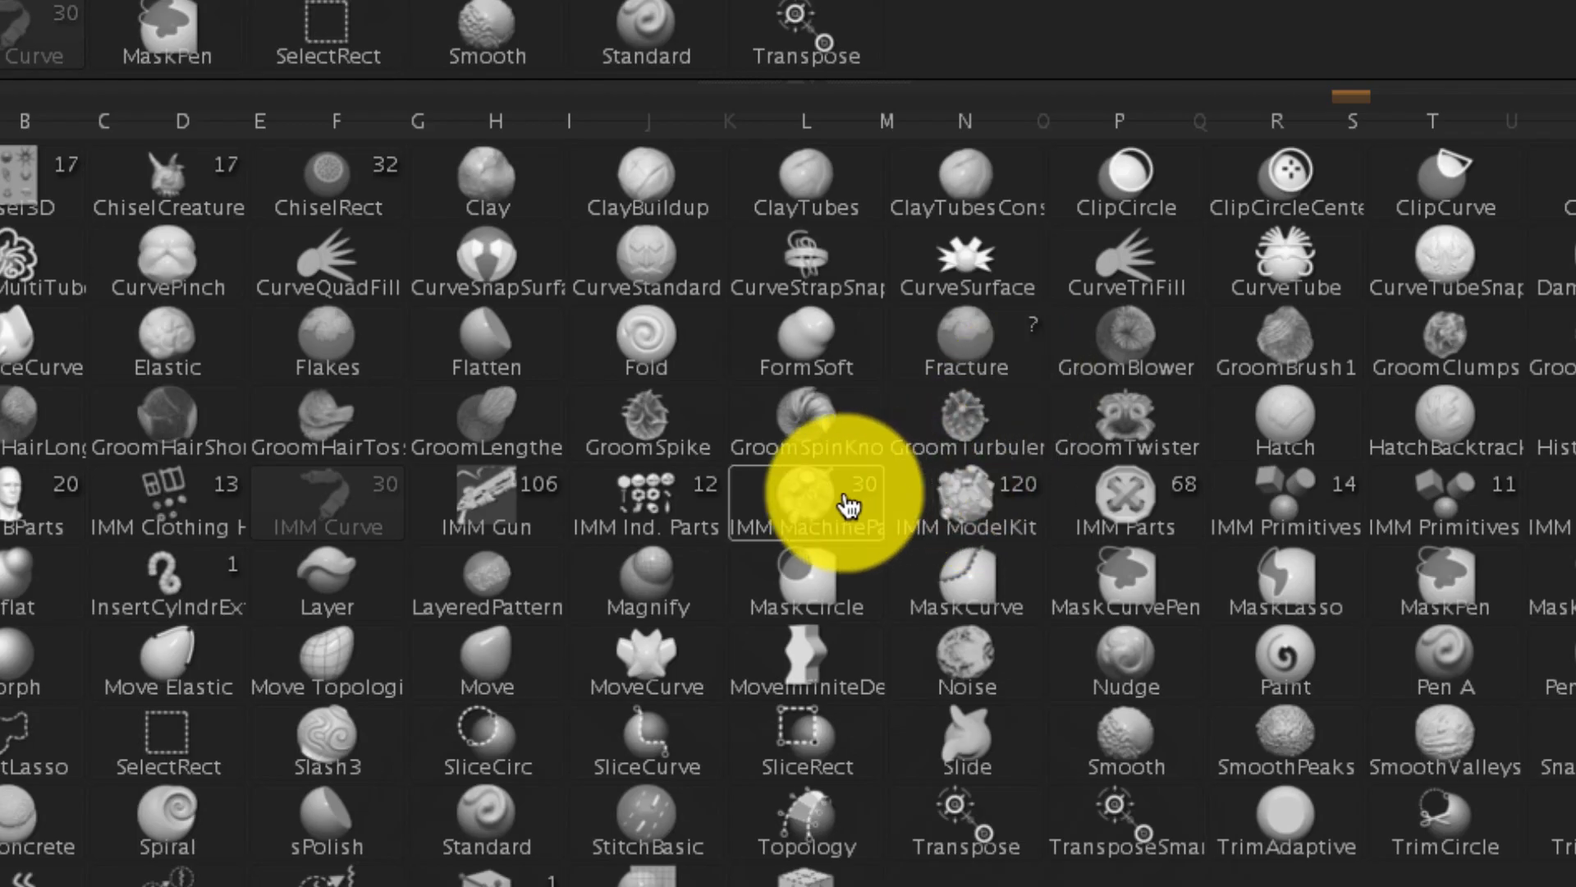
left_click(706, 426)
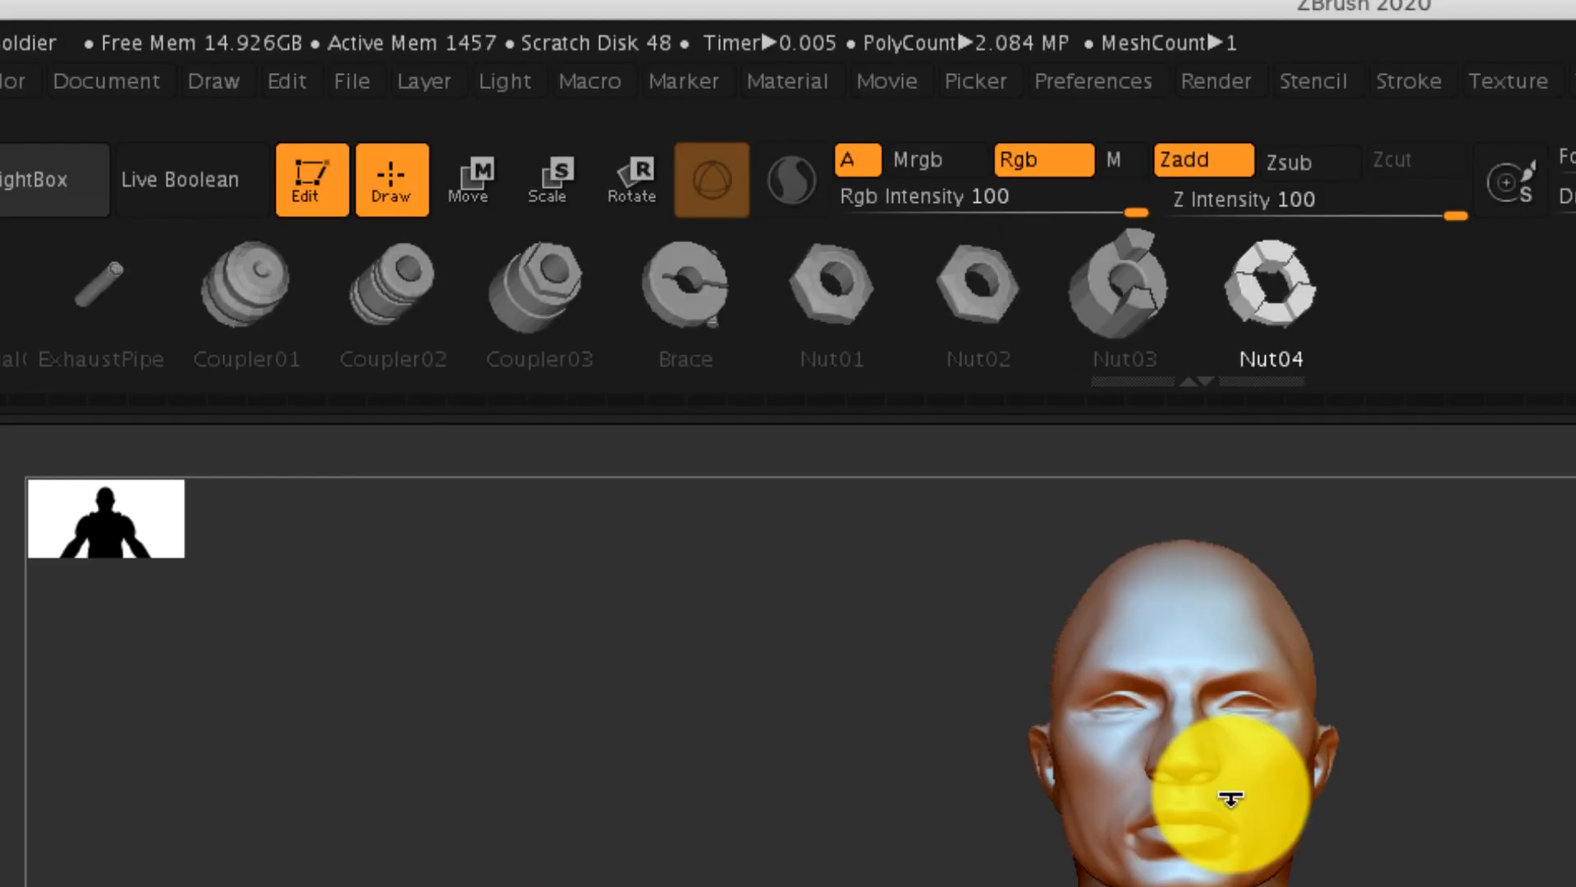
left_click(271, 284)
left_click_drag(1125, 495, 961, 495, "shift")
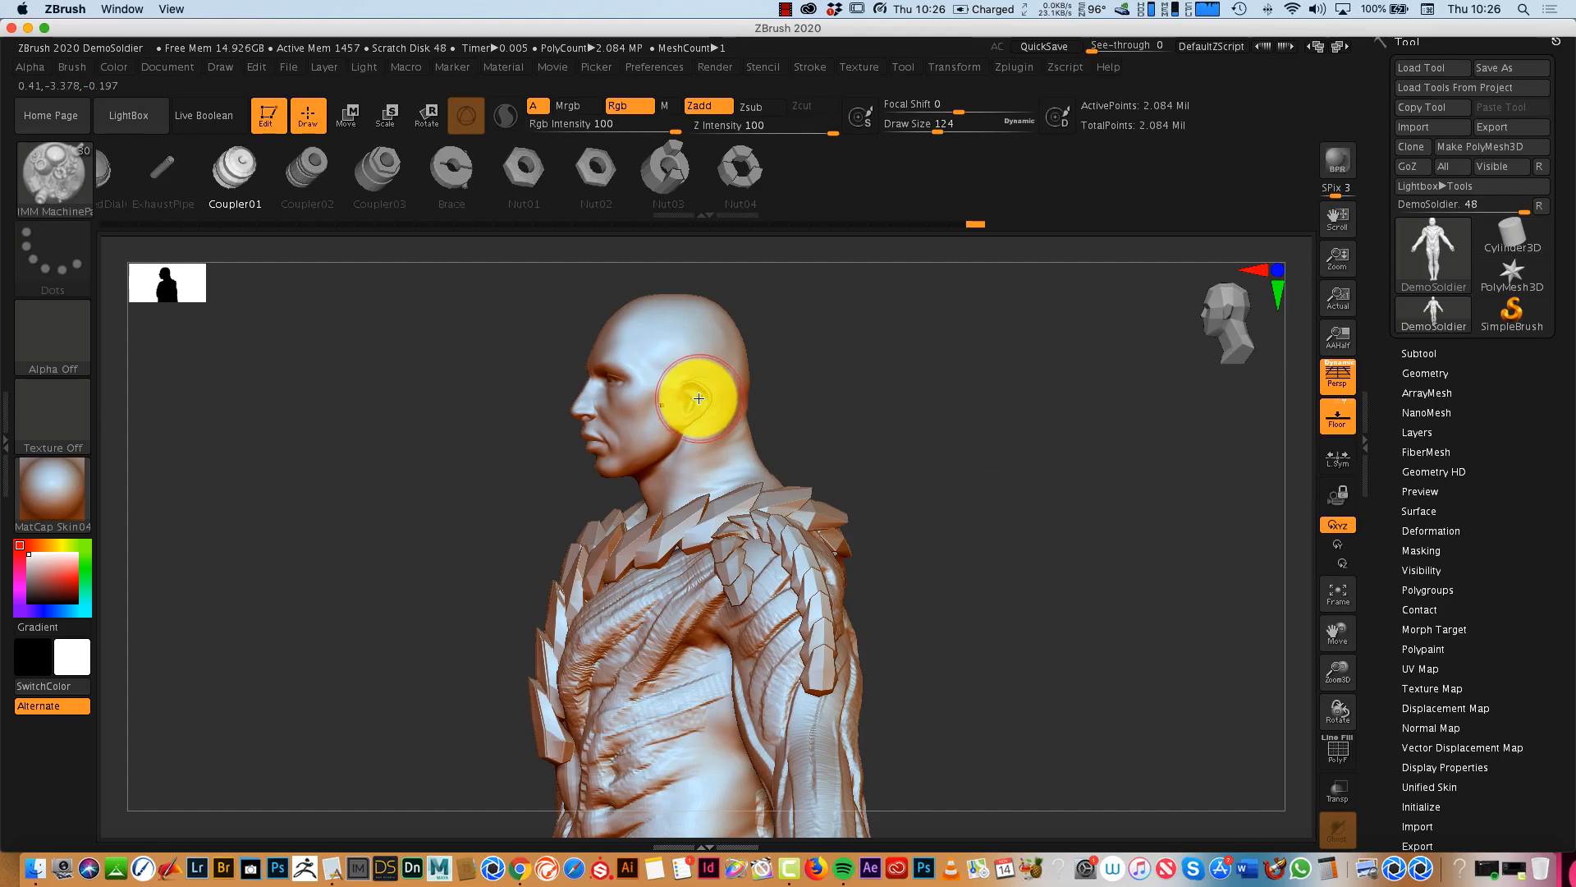
left_click_drag(670, 387, 670, 383)
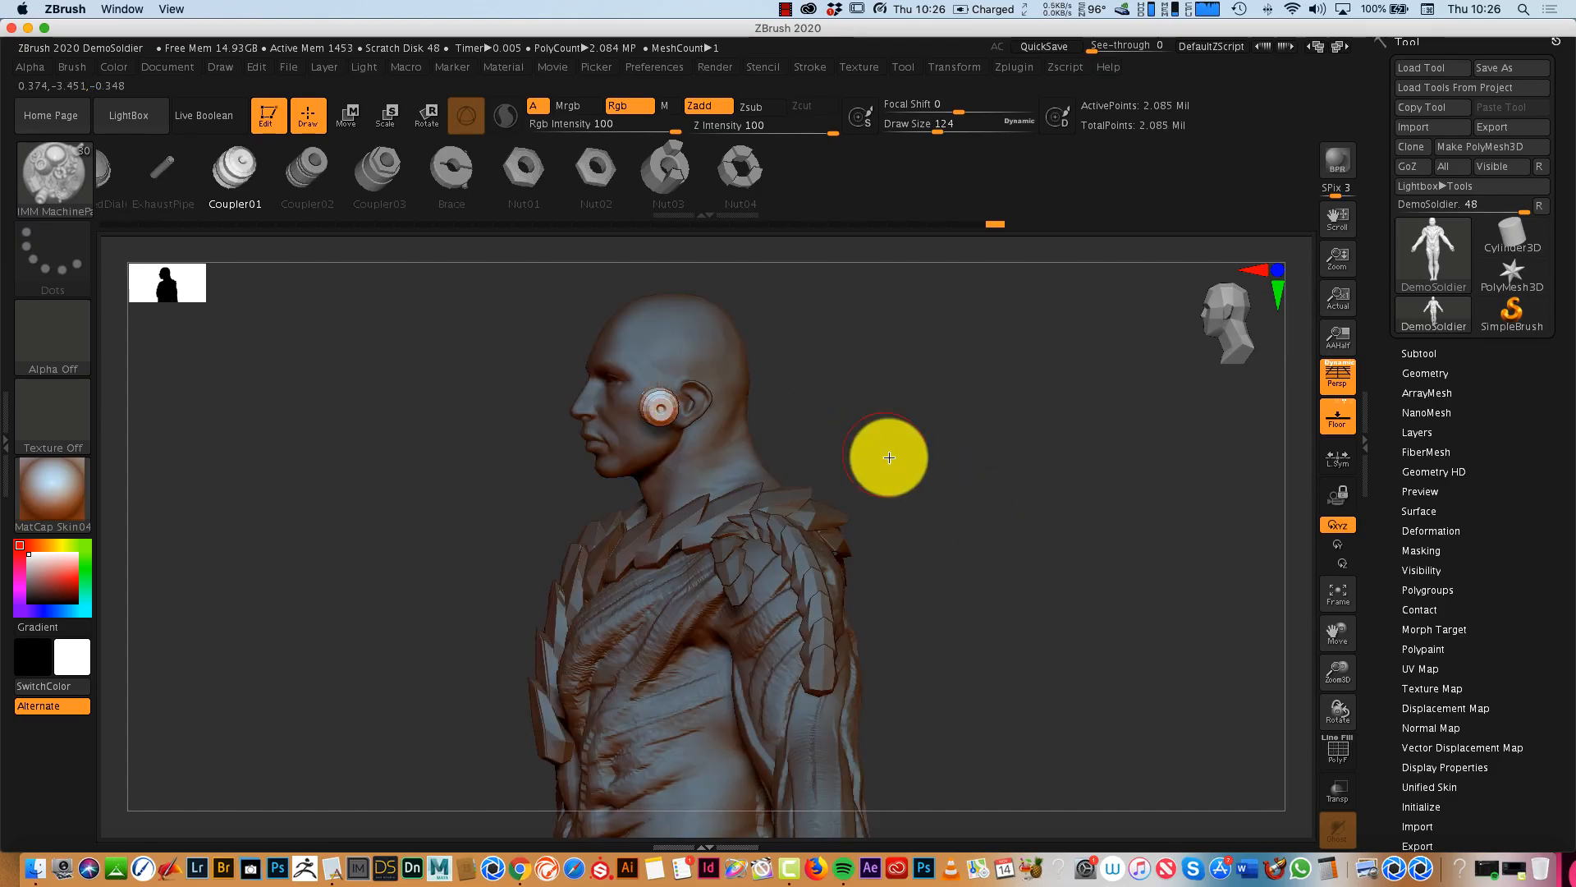
left_click_drag(889, 457, 982, 460, "shift")
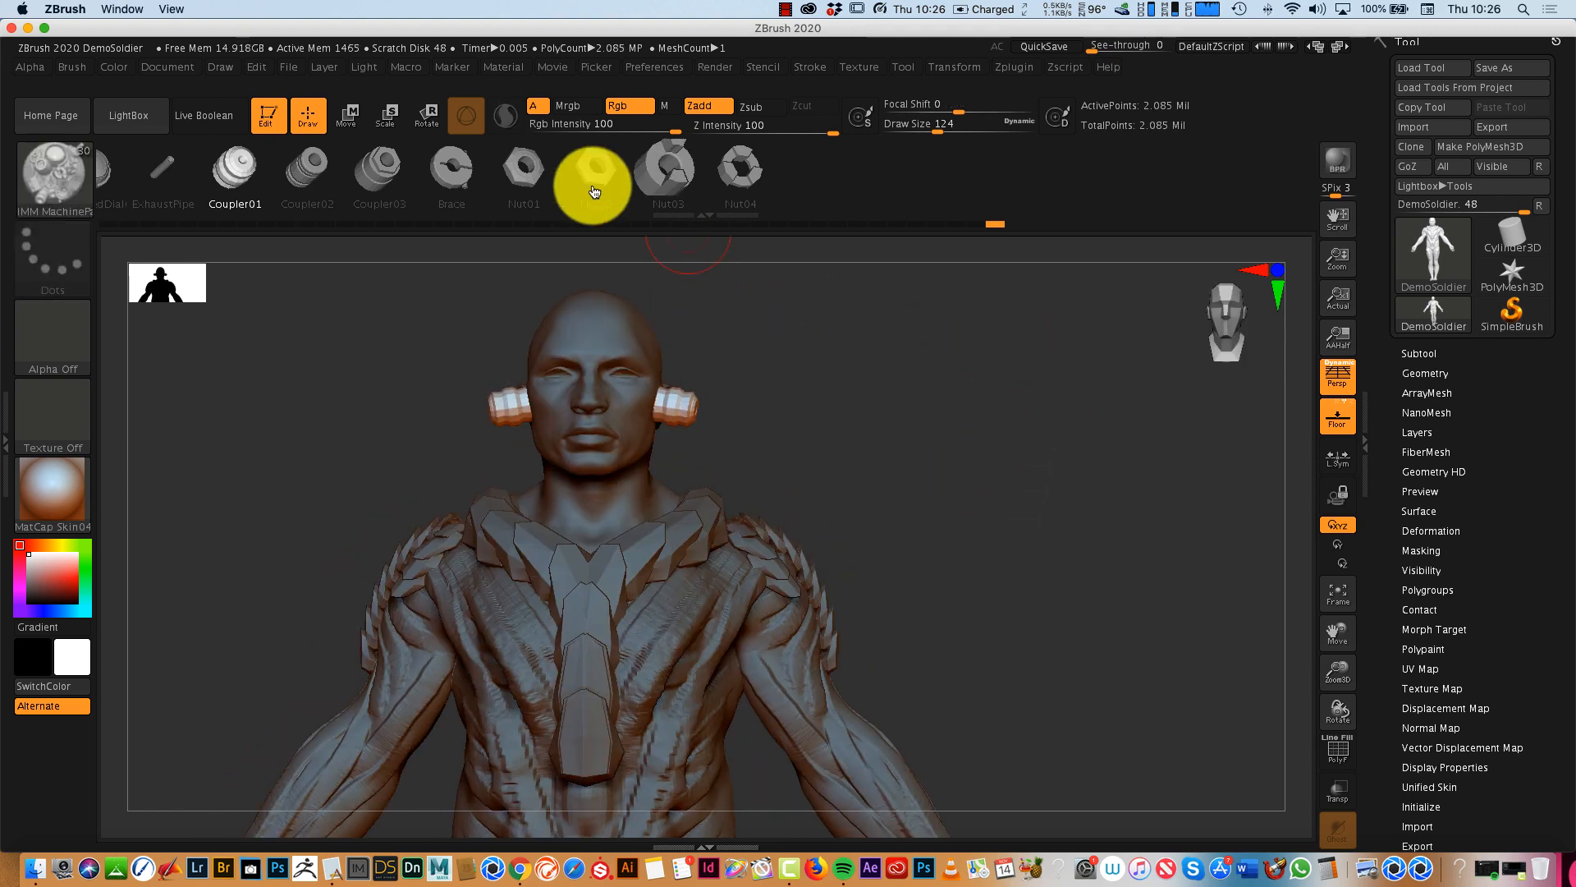
- Rotate the inserted couplers with the gizmo and push them inward against the sides of the head
left_click(427, 113)
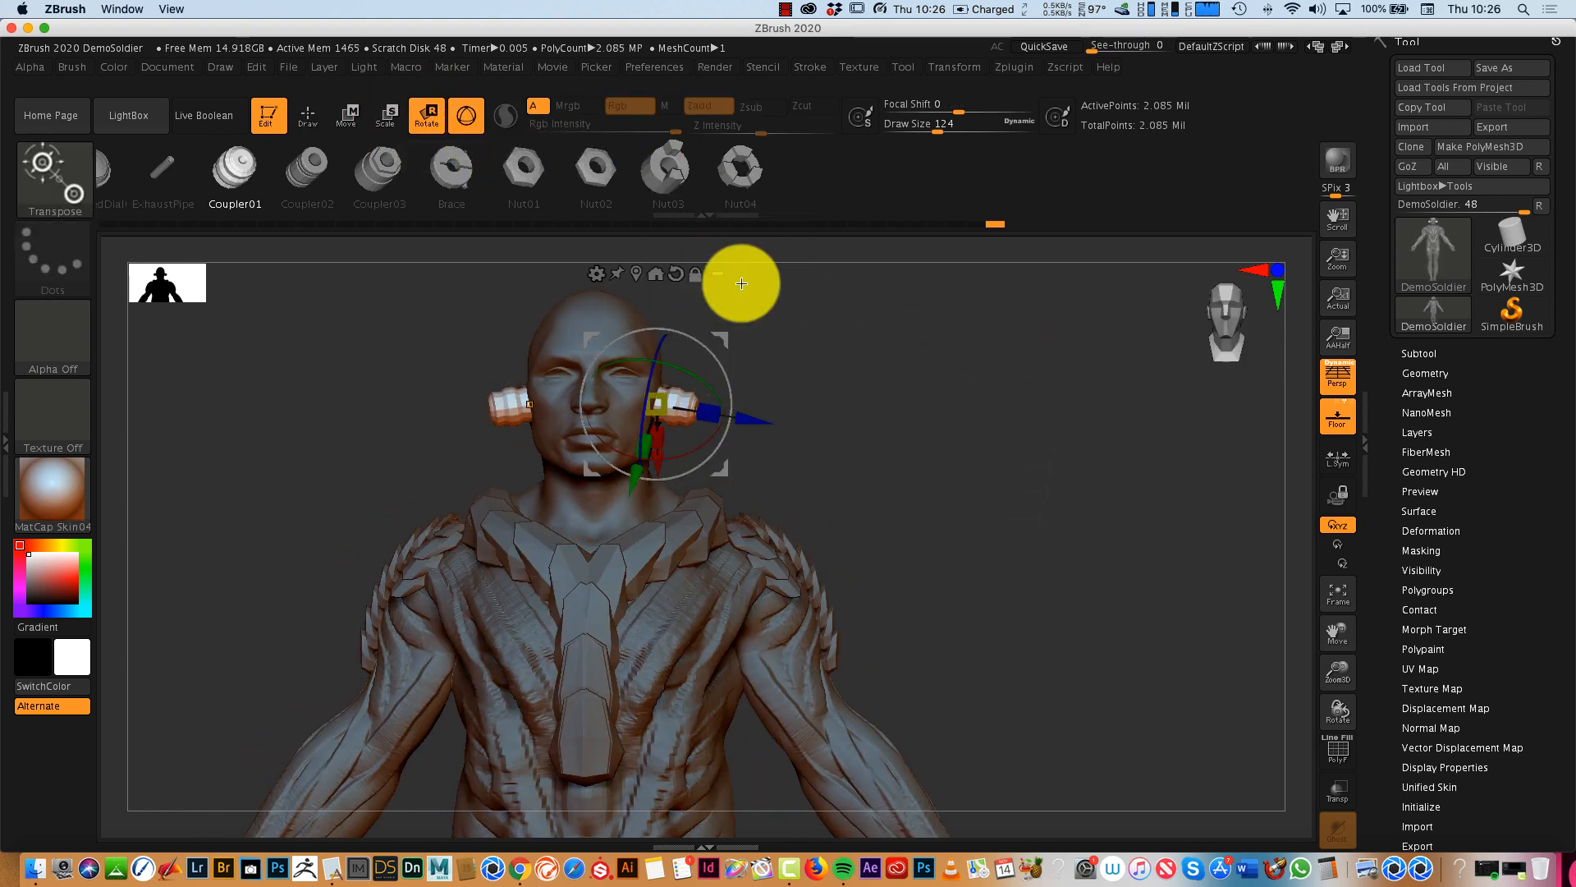
left_click_drag(722, 405, 792, 501, "shift")
left_click_drag(679, 425, 682, 425)
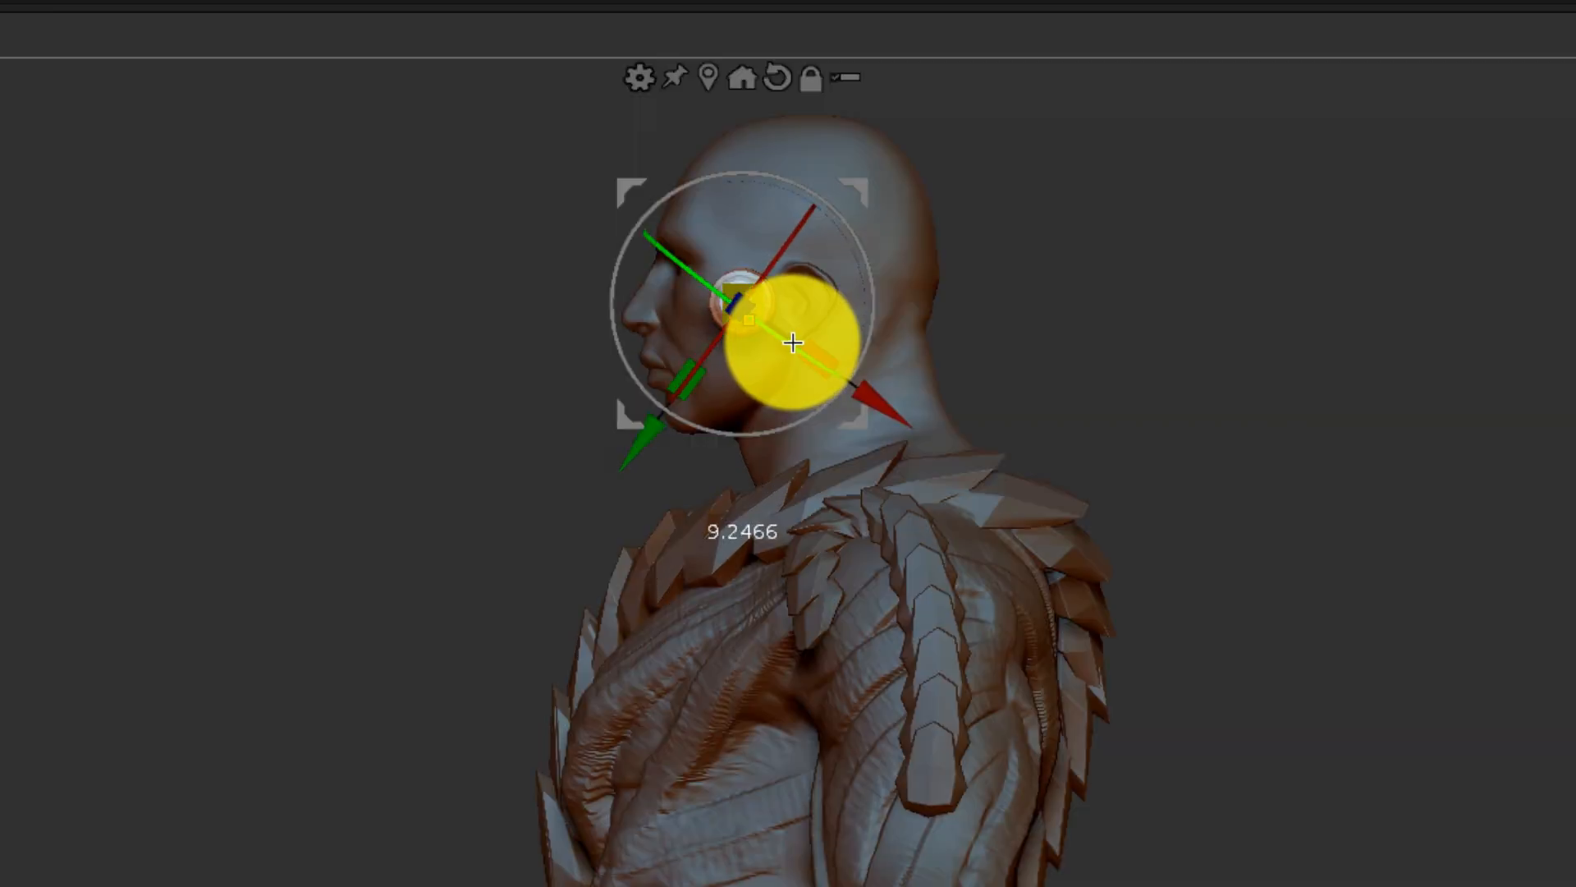
left_click_drag(928, 451, 1022, 459, "shift")
left_click_drag(719, 469, 722, 476)
left_click_drag(860, 431, 805, 412)
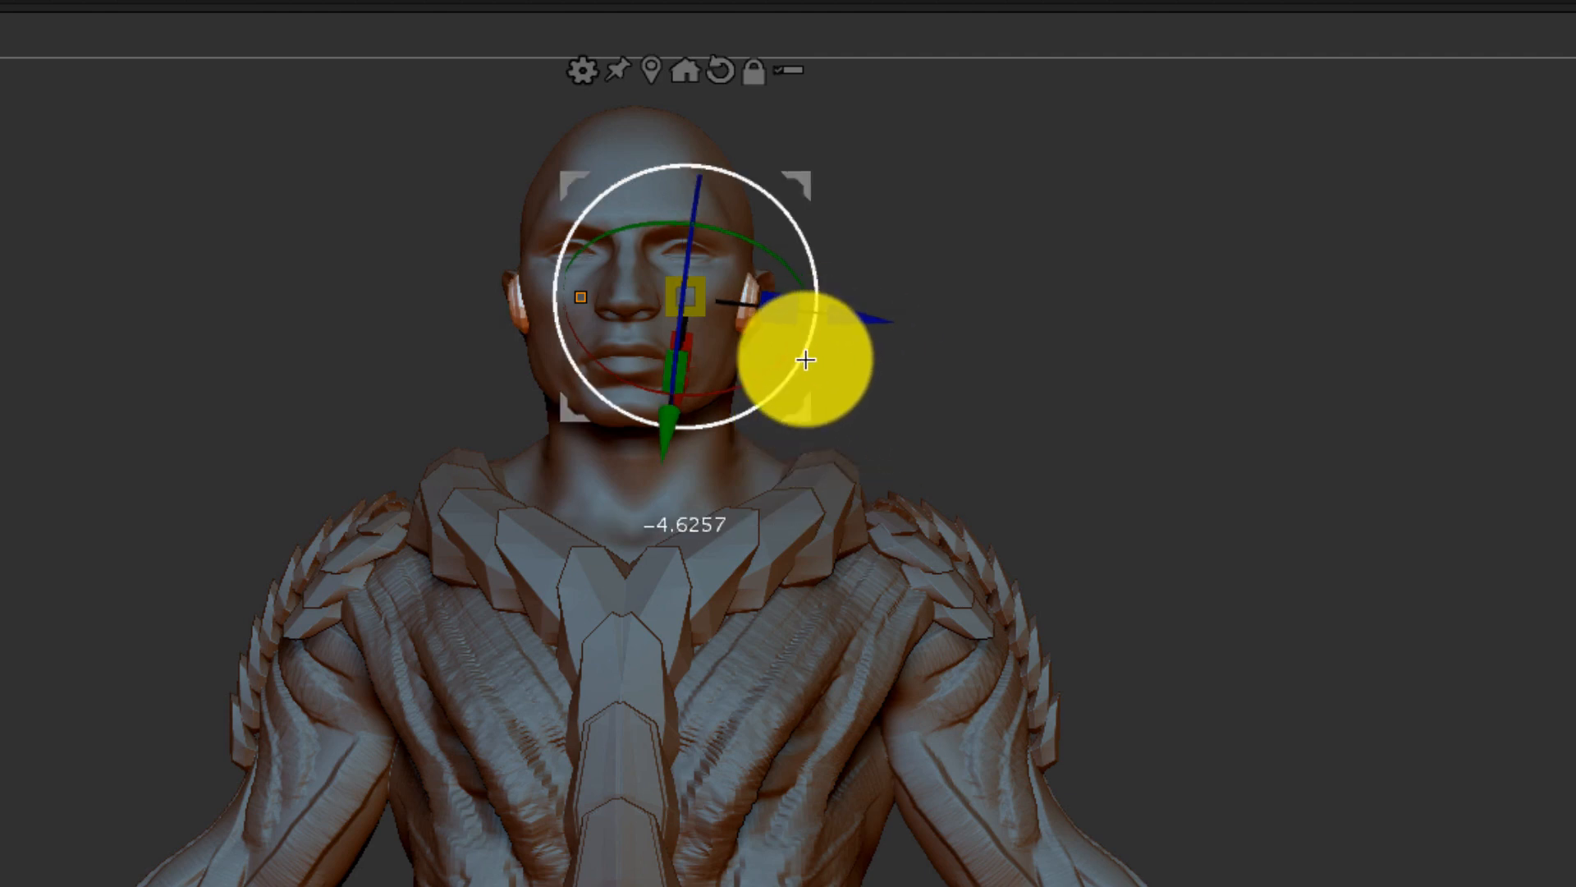
- Move the couplers back over the ears and enlarge them to cover the ears like headphones
left_click_drag(1104, 405, 989, 453)
left_click_drag(977, 429, 1331, 585)
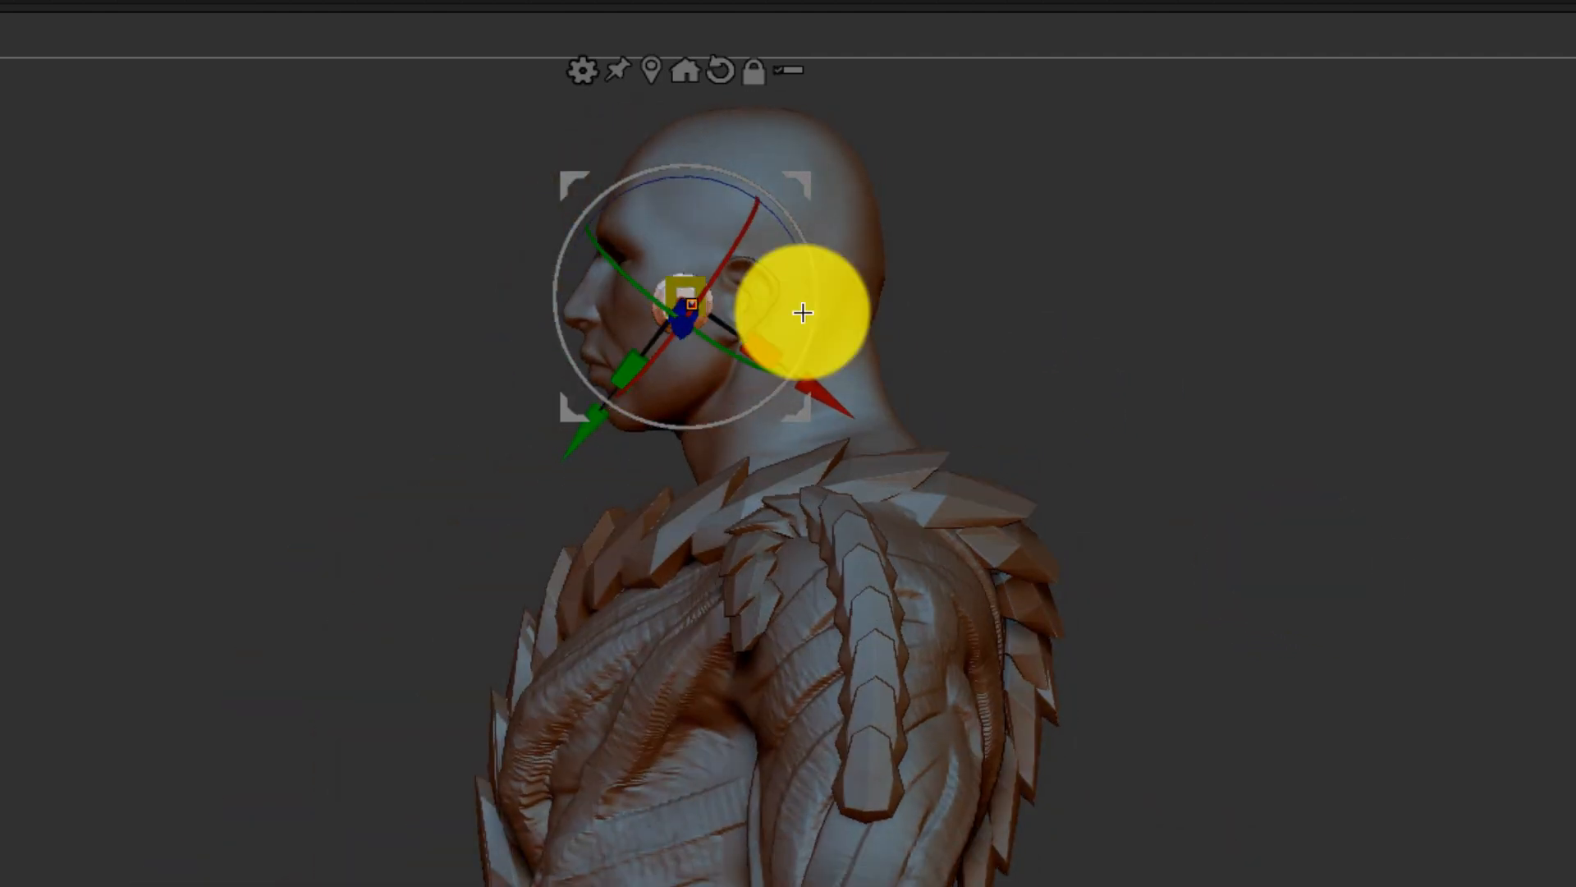
left_click_drag(797, 180, 847, 205)
left_click_drag(1185, 445, 1302, 429)
mouse_move(884, 261)
left_mouse_down()
mouse_move(886, 229)
mouse_move(896, 260)
left_mouse_up()
left_click_drag(874, 407, 792, 397)
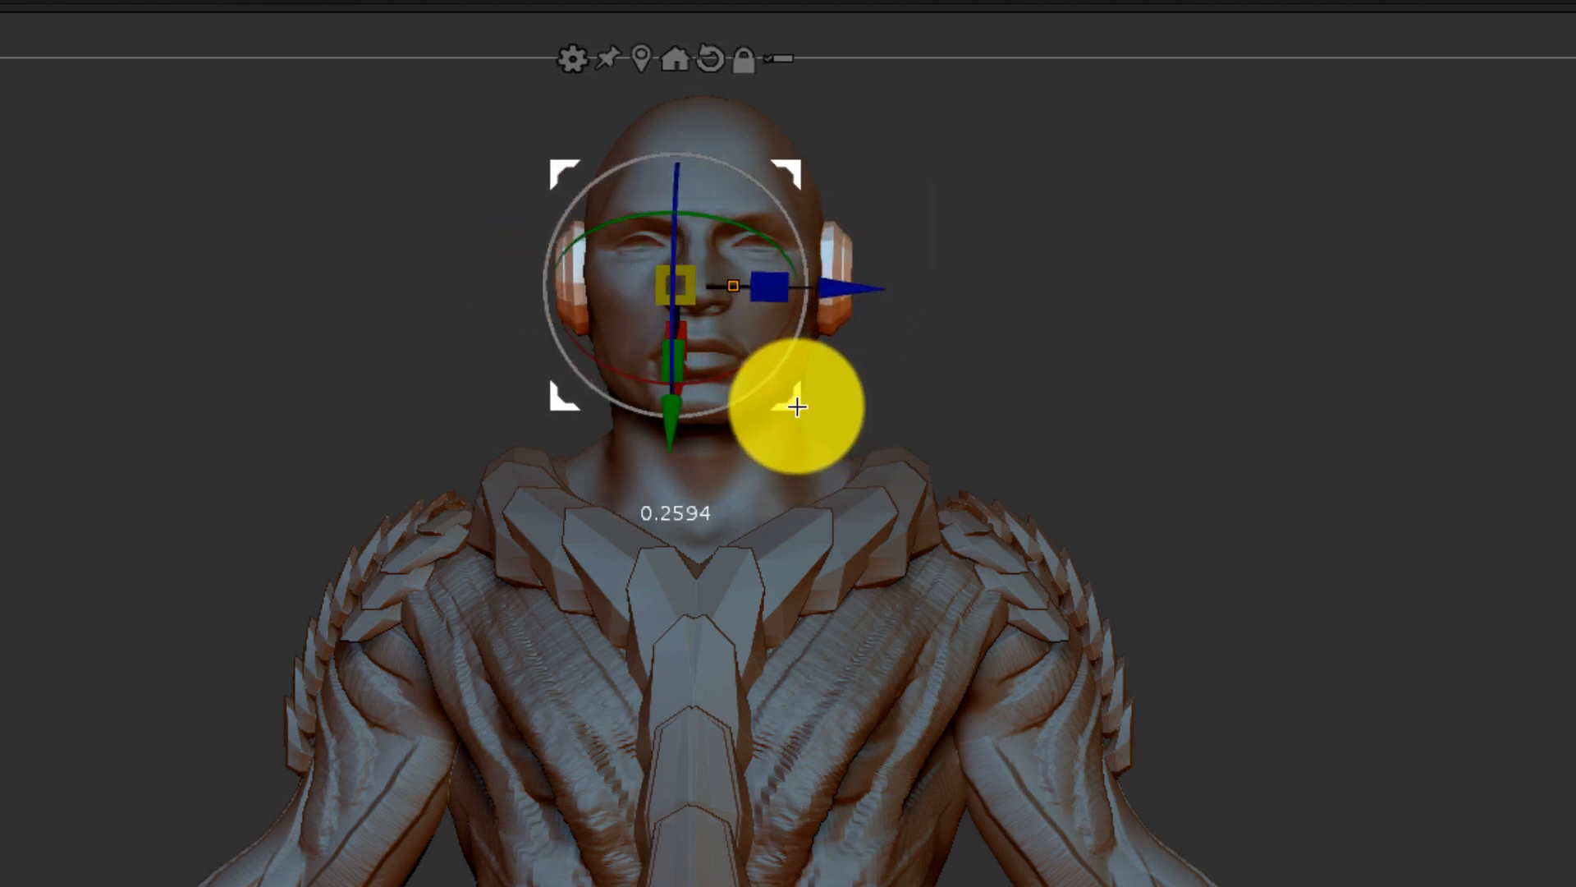
left_click_drag(1218, 485, 1459, 848)
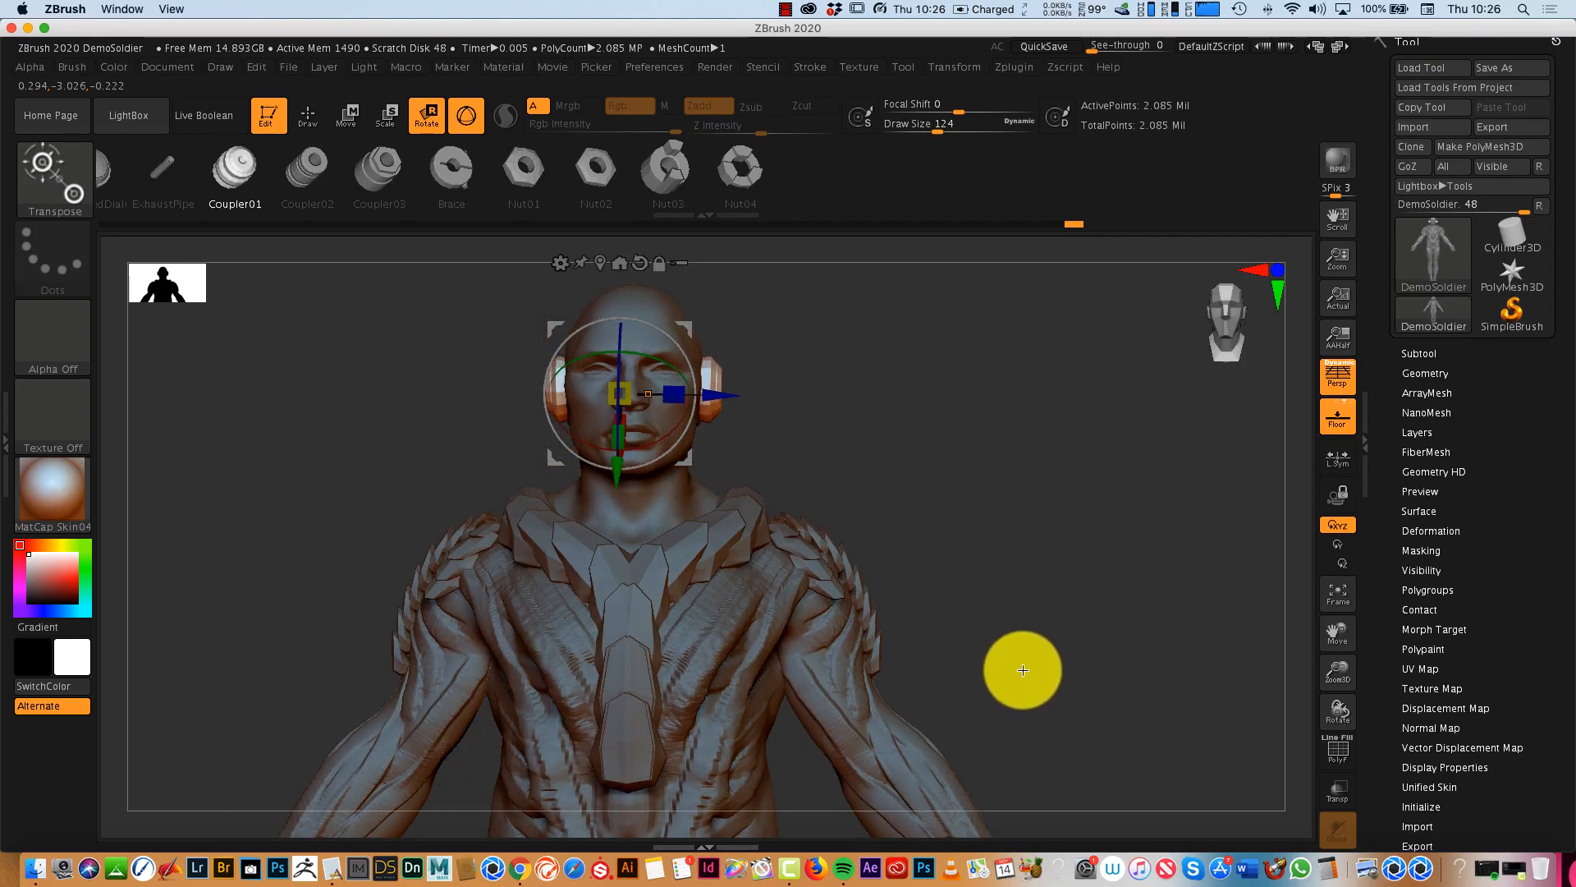
mouse_move(1023, 670)
left_mouse_down()
mouse_move(1013, 693)
mouse_move(989, 664)
left_mouse_up()
- Choose the IMM SteamGears brush for inserting gear parts
left_click(315, 122)
left_click(433, 116)
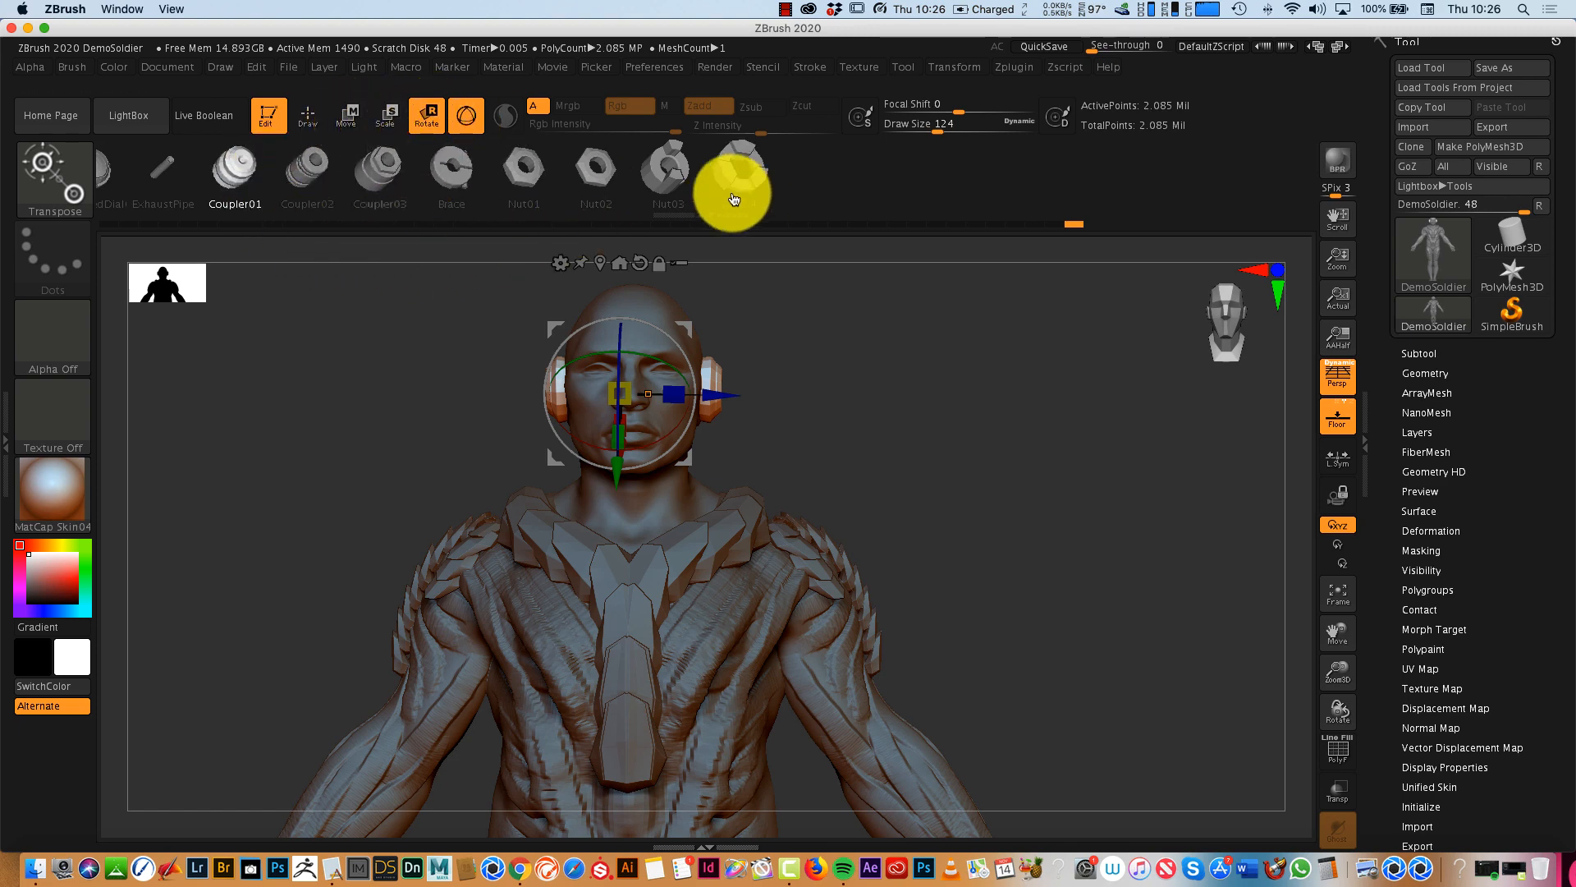
left_click(60, 171)
left_click(569, 468)
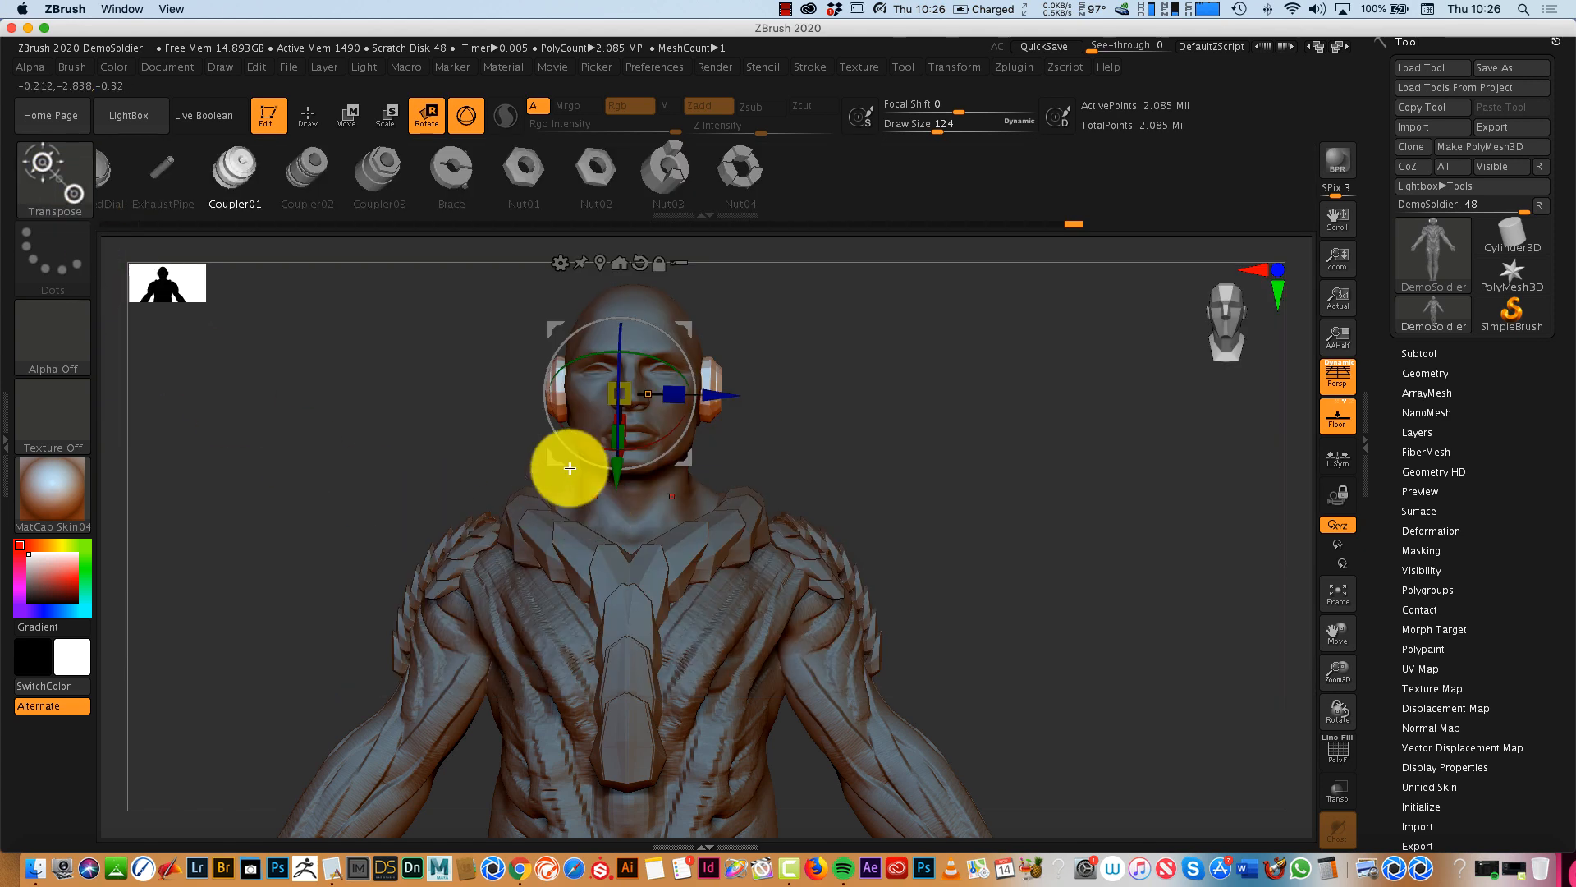
left_click(64, 181)
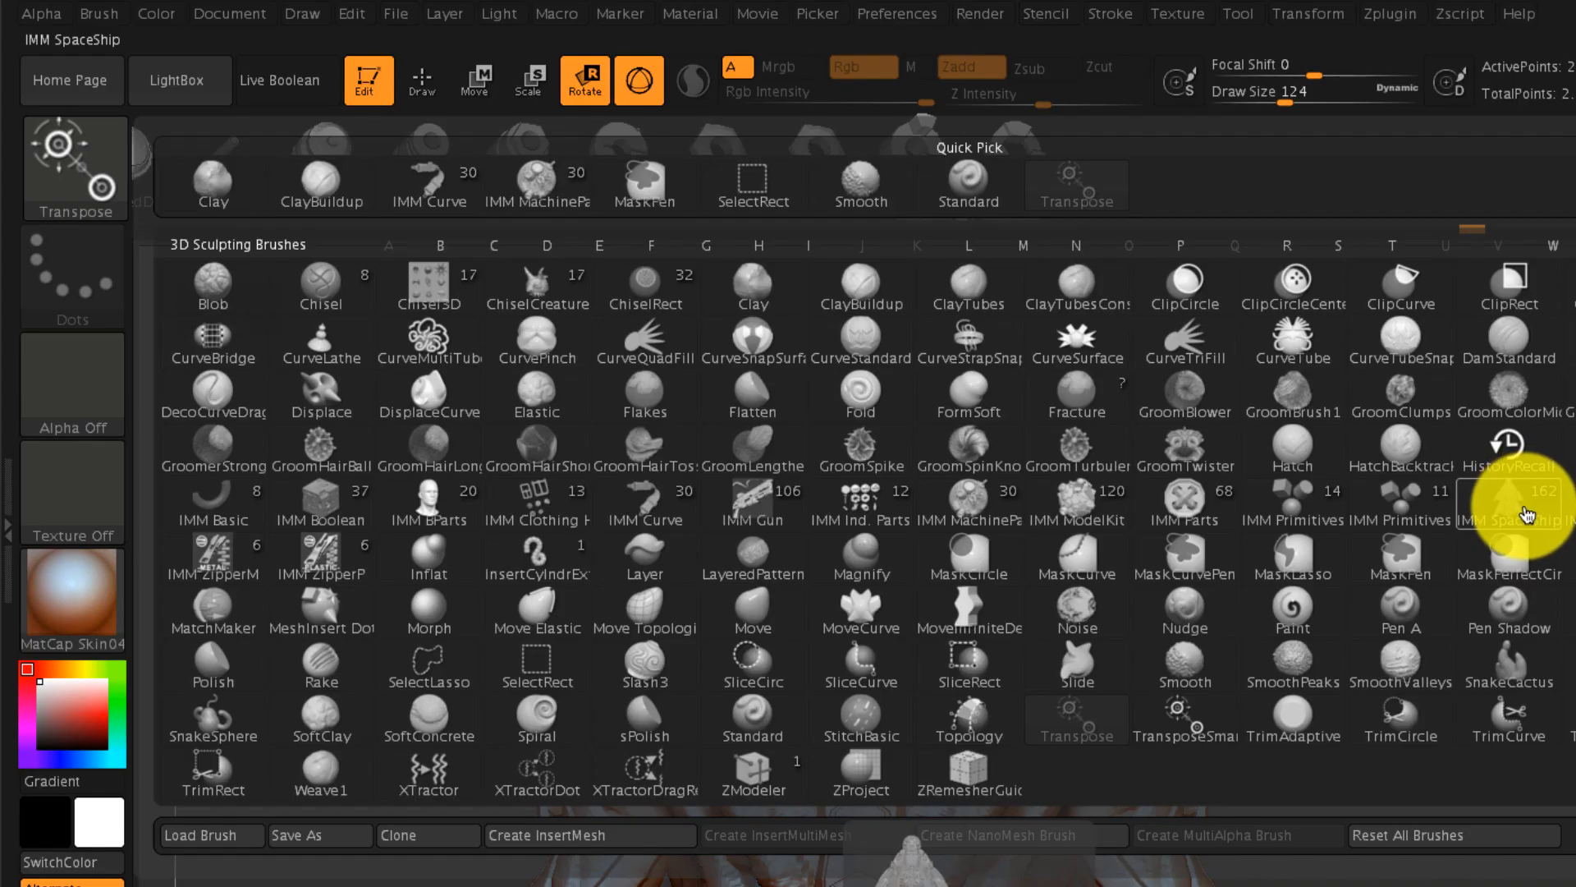
left_click(1510, 516)
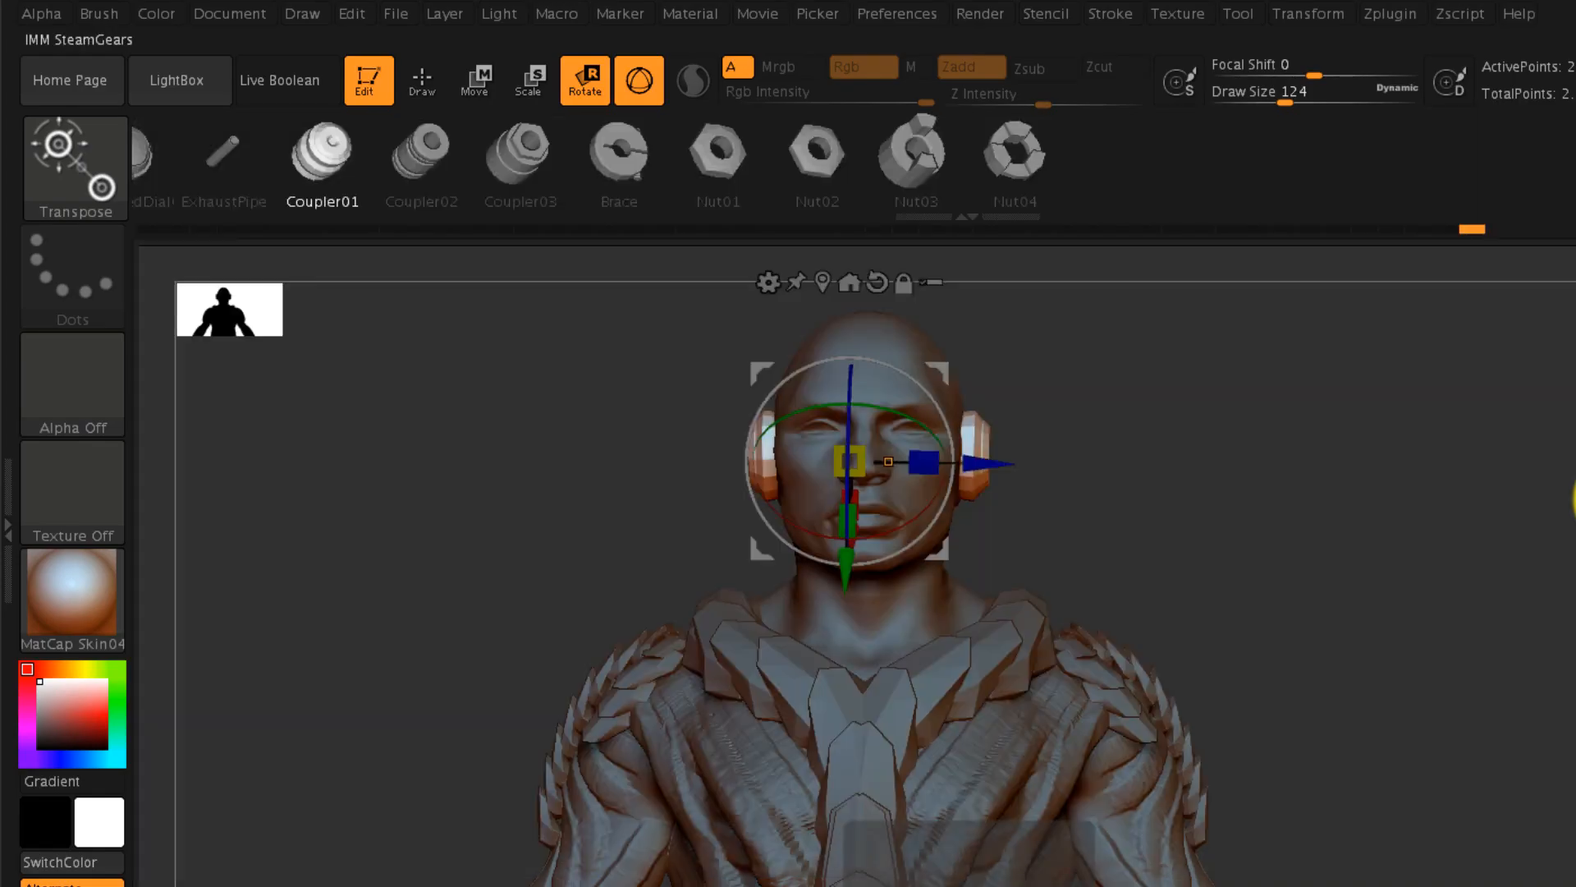
left_click_drag(1490, 560, 1435, 669)
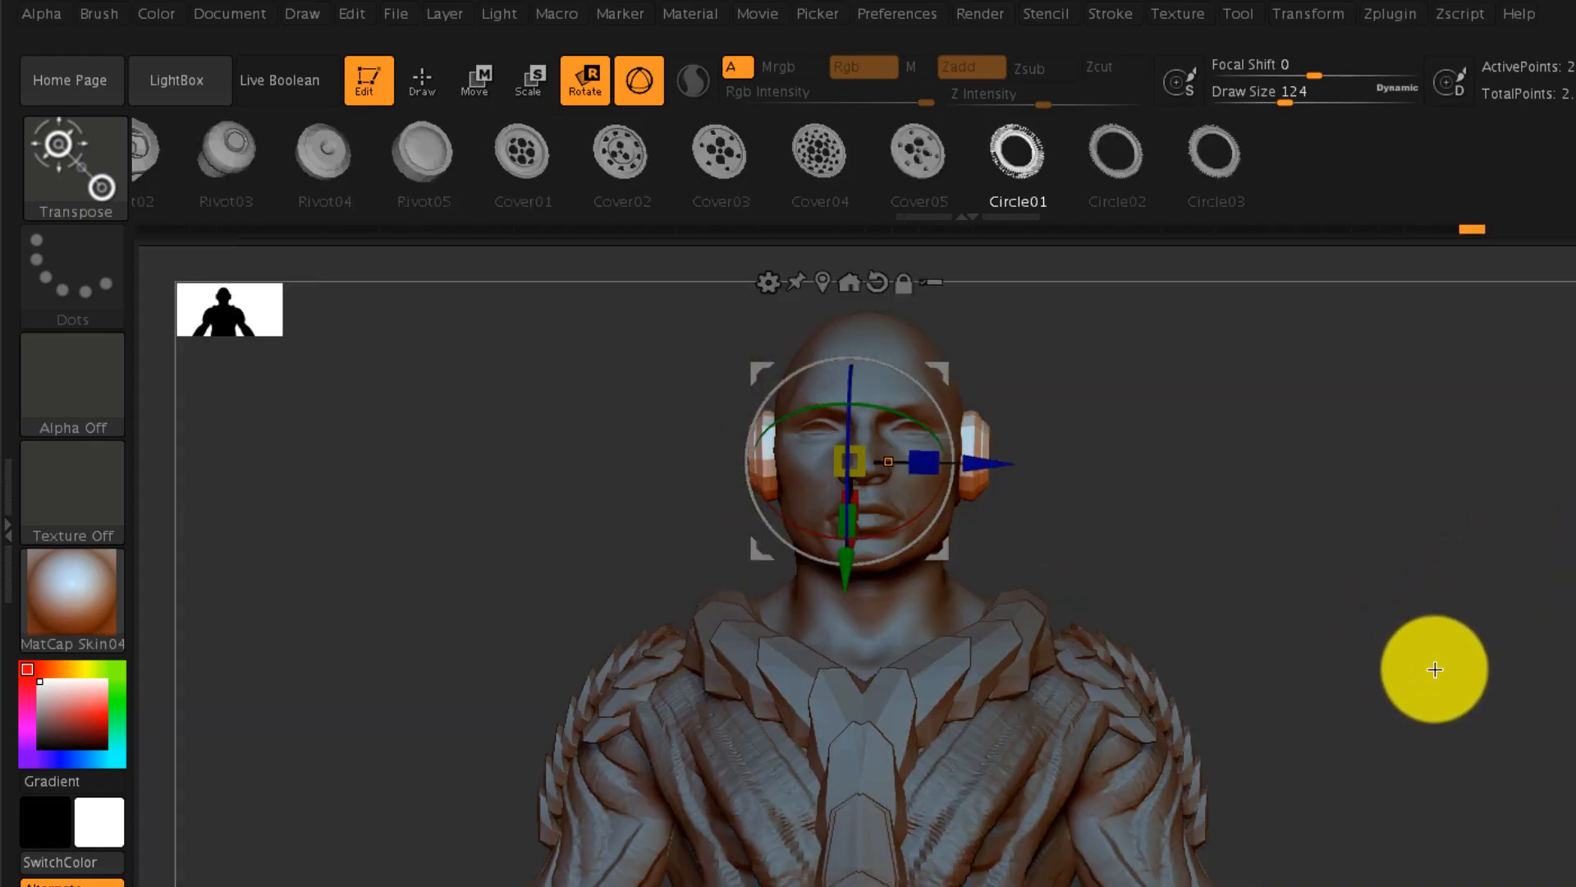
- Insert Circle01 gear rings on the forehead and around both eyes, and adjust the eye rings' placement with the Move gizmo
left_click(422, 78)
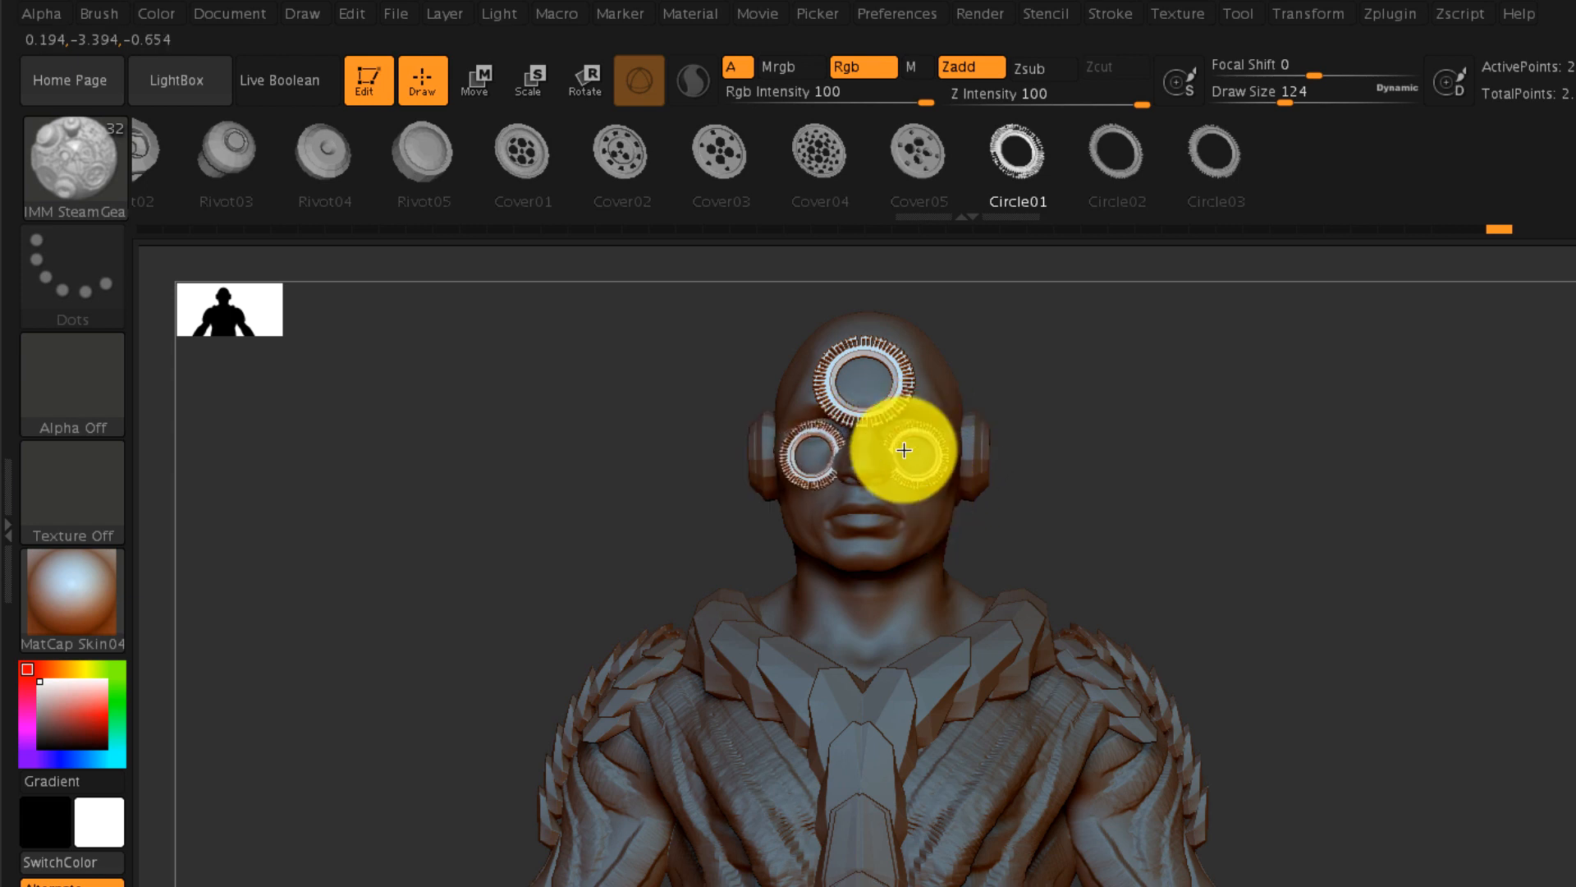
left_click(484, 79)
left_click_drag(1001, 365, 1003, 331)
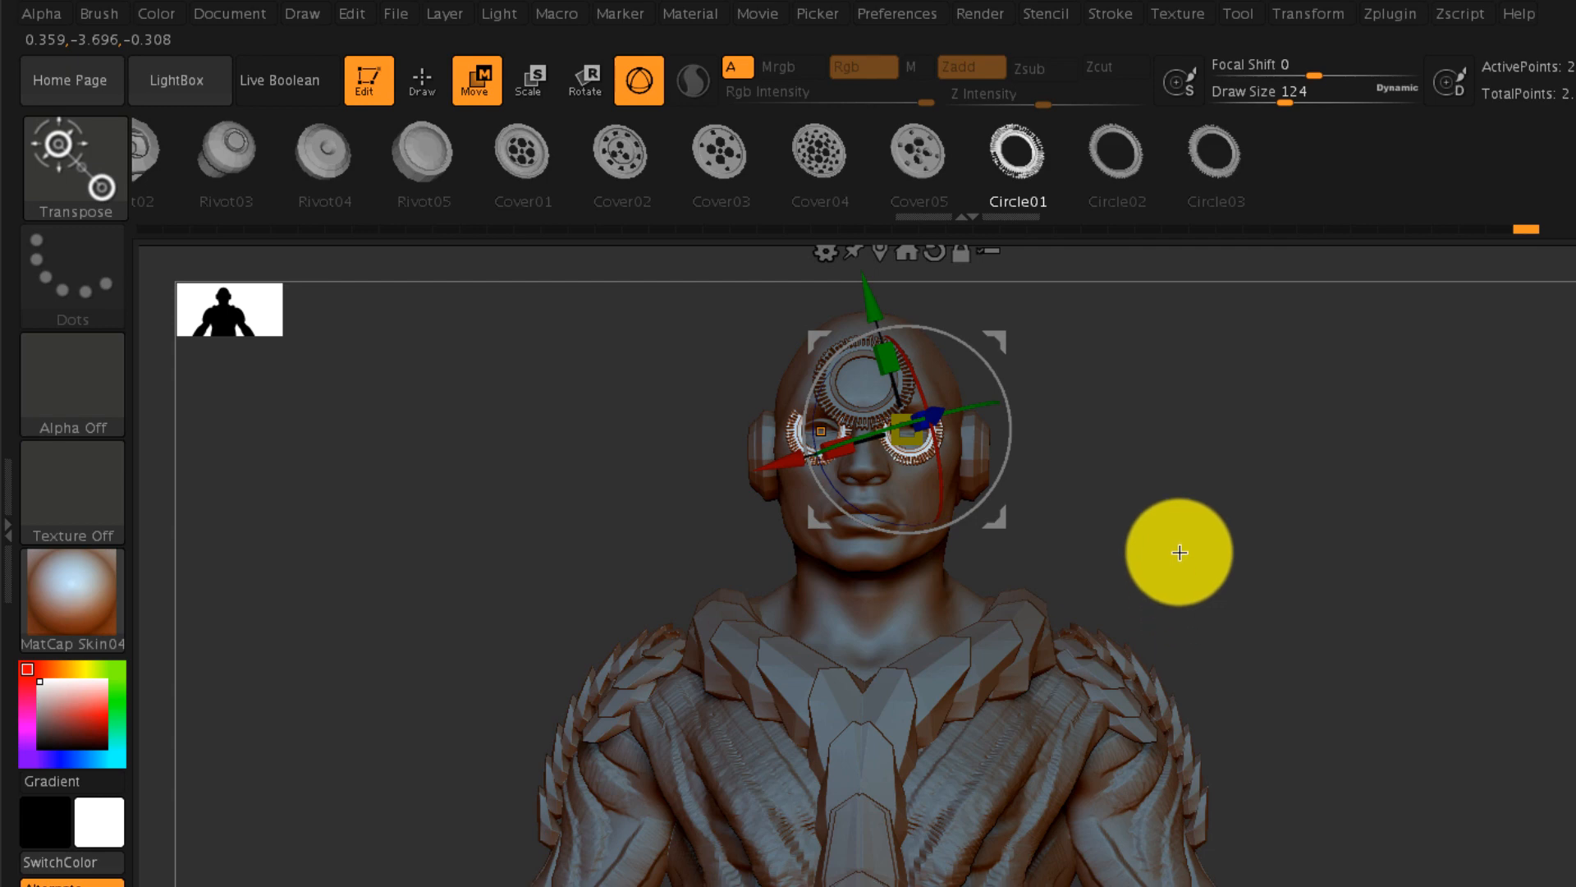
left_click_drag(1180, 552, 1351, 600)
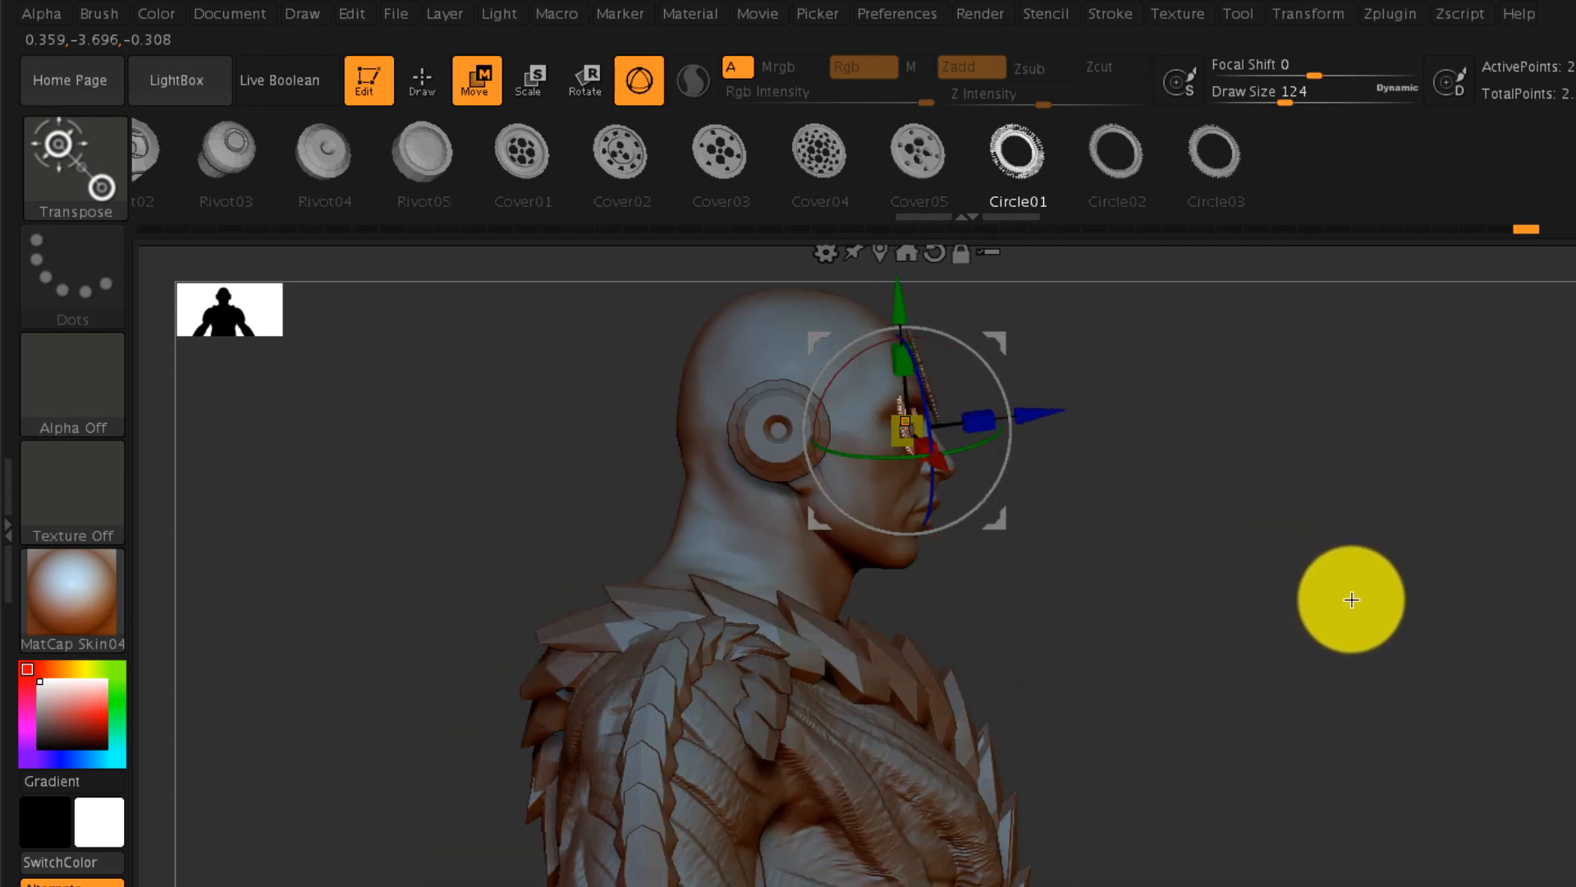
- Insert Rivot05 discs on the temples and cheeks beside the ear pieces and on the front of the throat
left_click(422, 79)
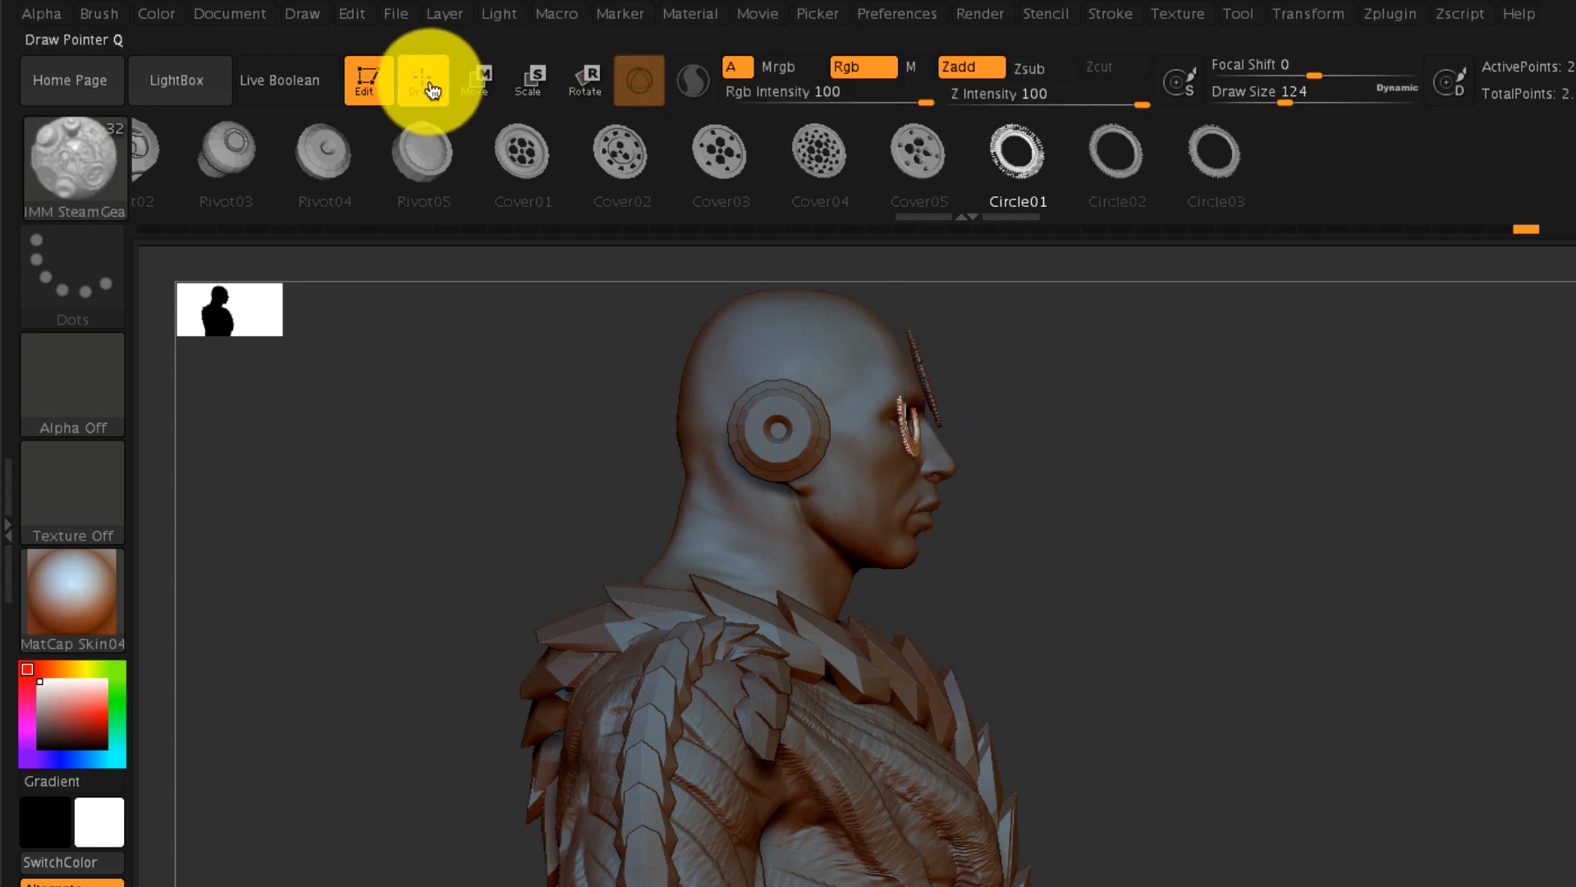
left_click(451, 158)
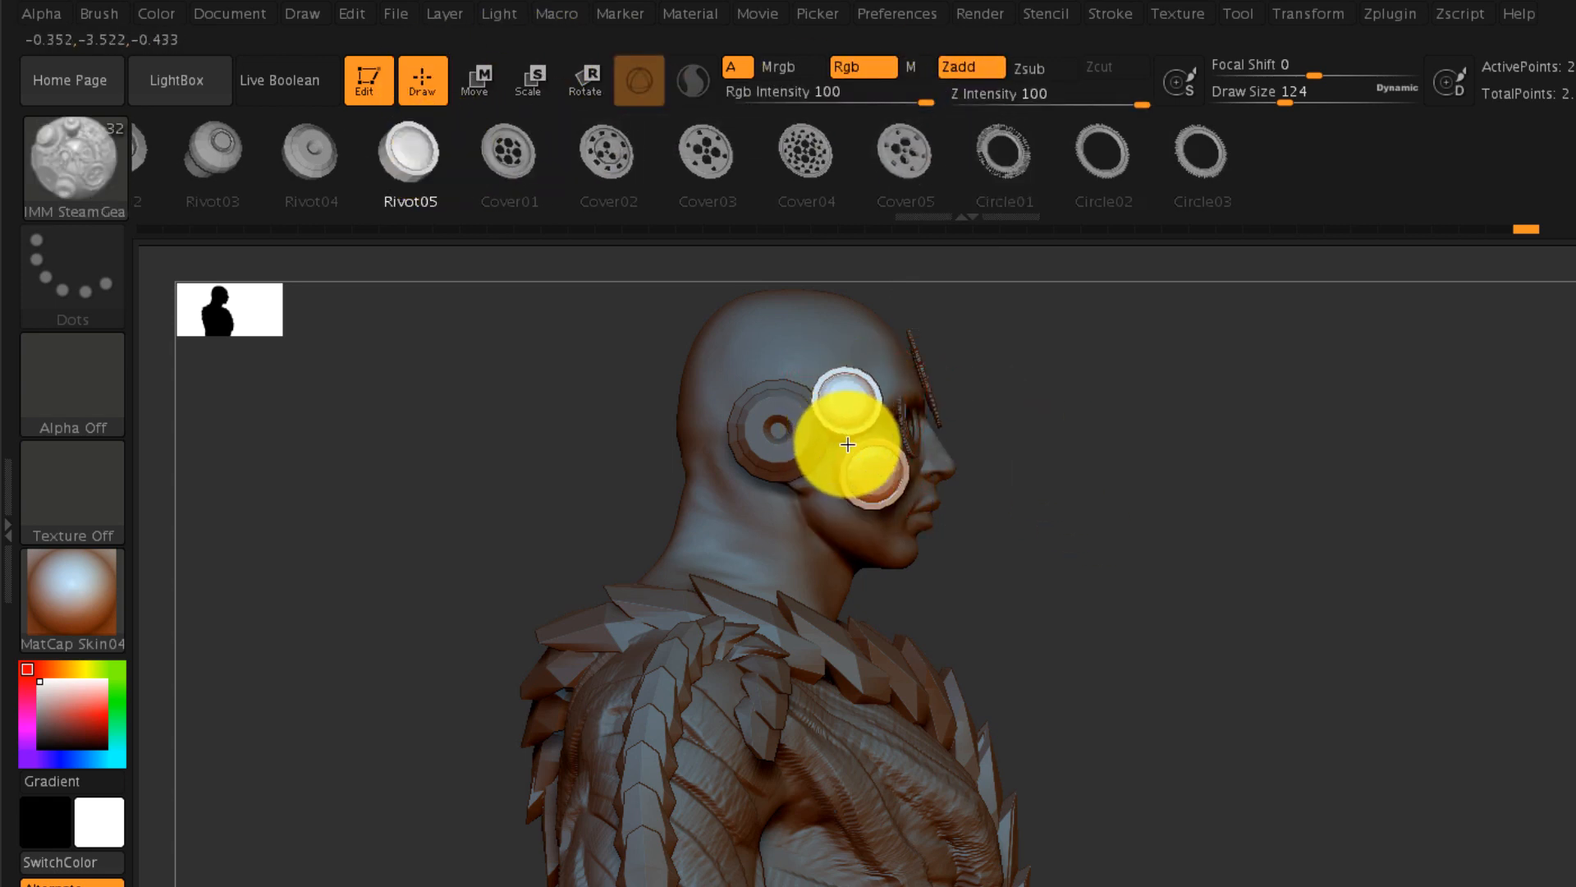
left_click_drag(847, 444, 847, 447)
mouse_move(1114, 575)
left_mouse_down()
mouse_move(982, 588)
mouse_move(999, 587)
left_mouse_up()
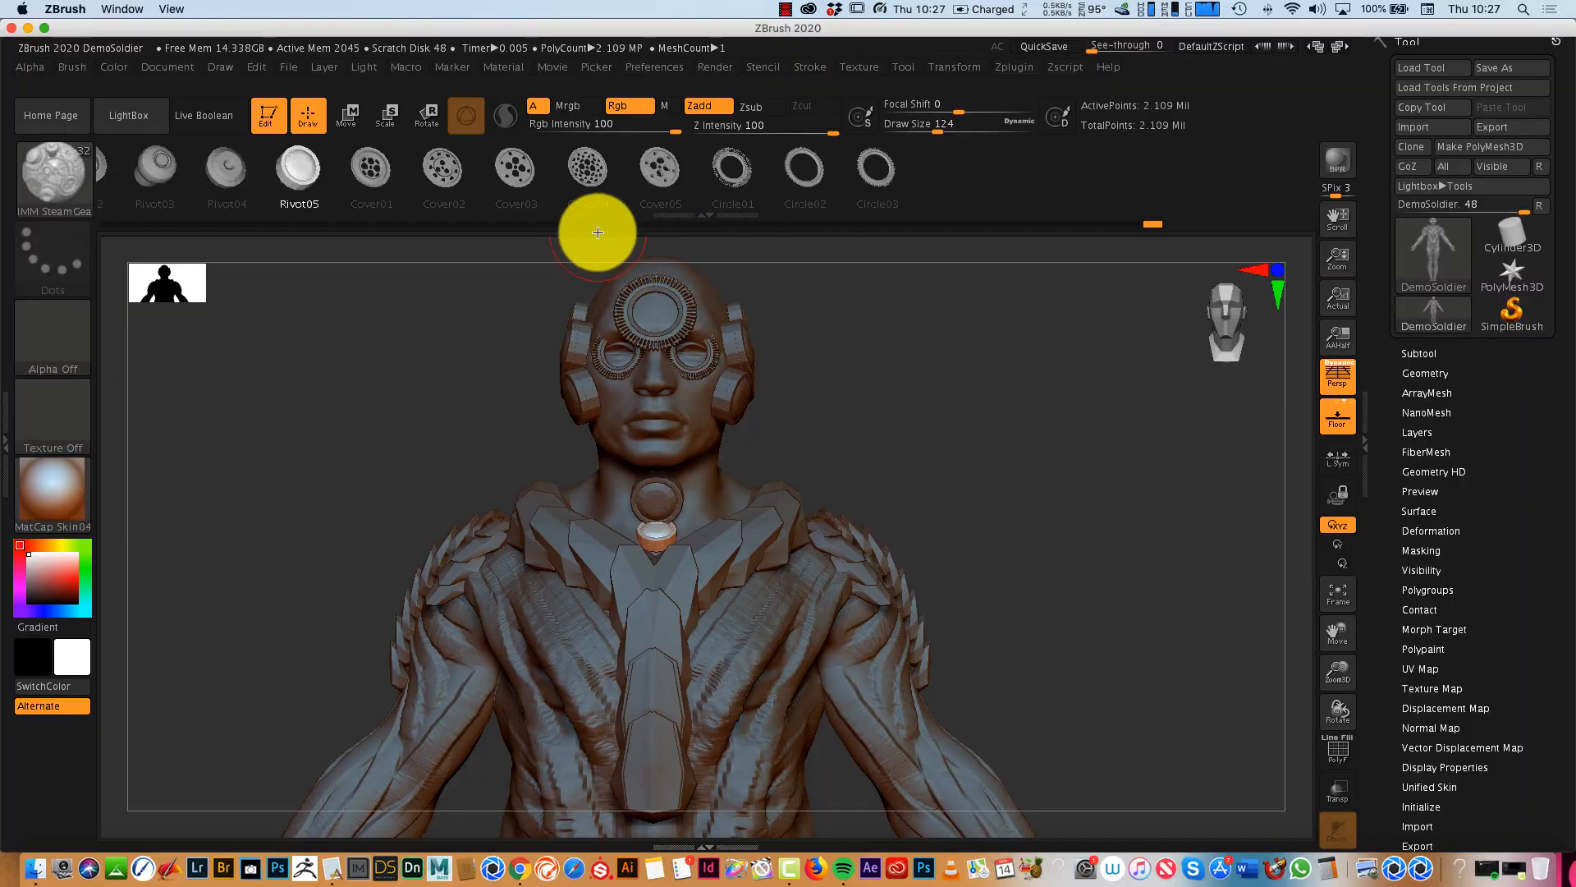
- Switch to the insert-mesh brush containing the PM3D and PolySphere parts and select its PolySphere3 mesh
left_click(90, 170)
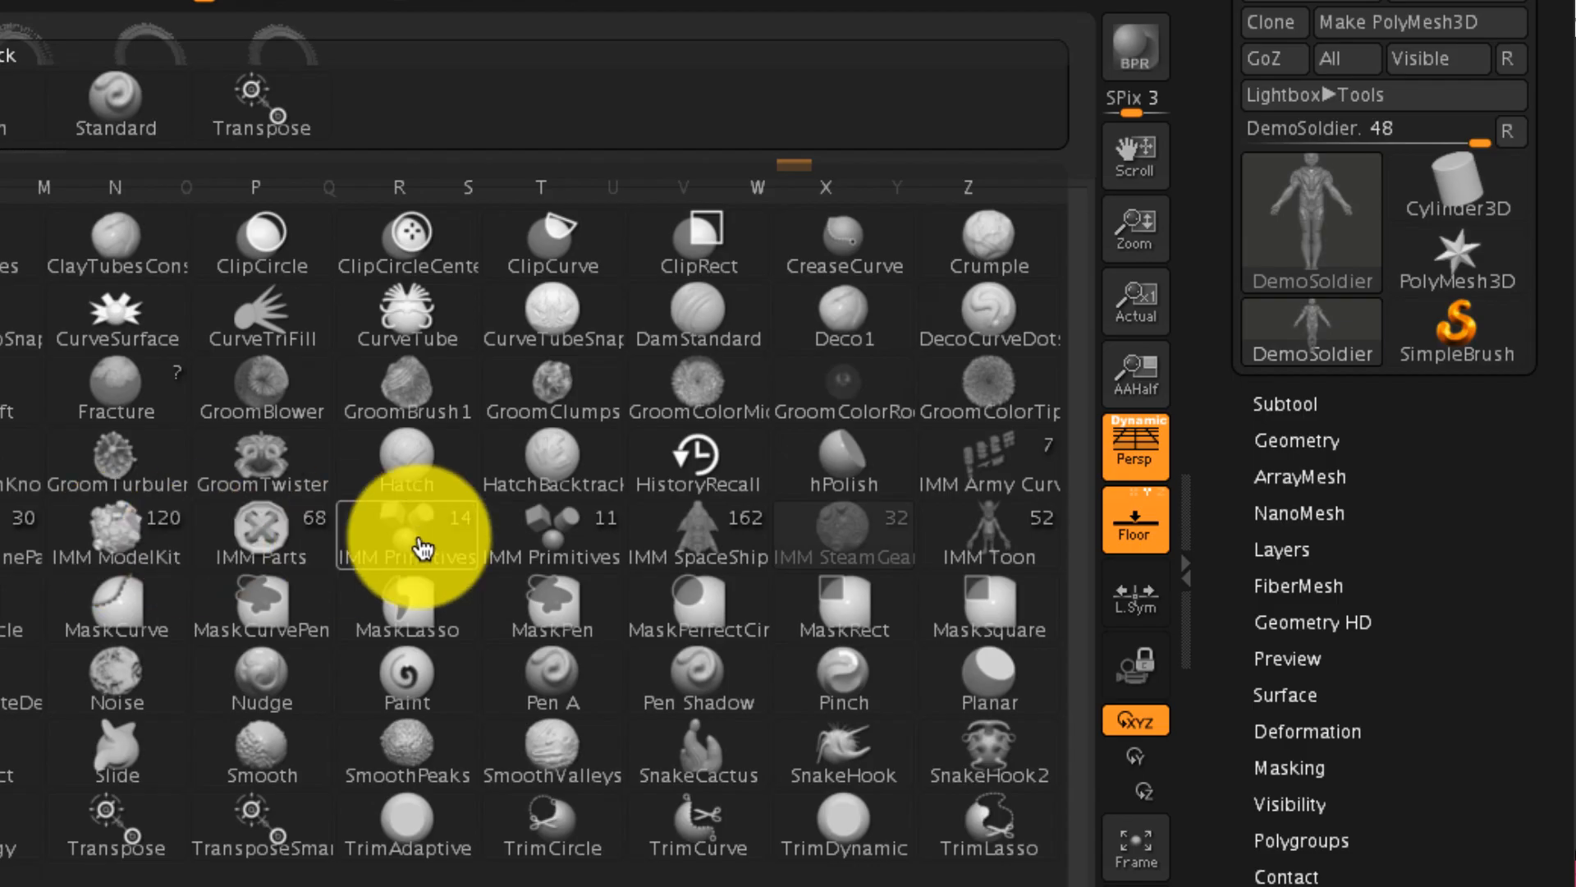
left_click(944, 425)
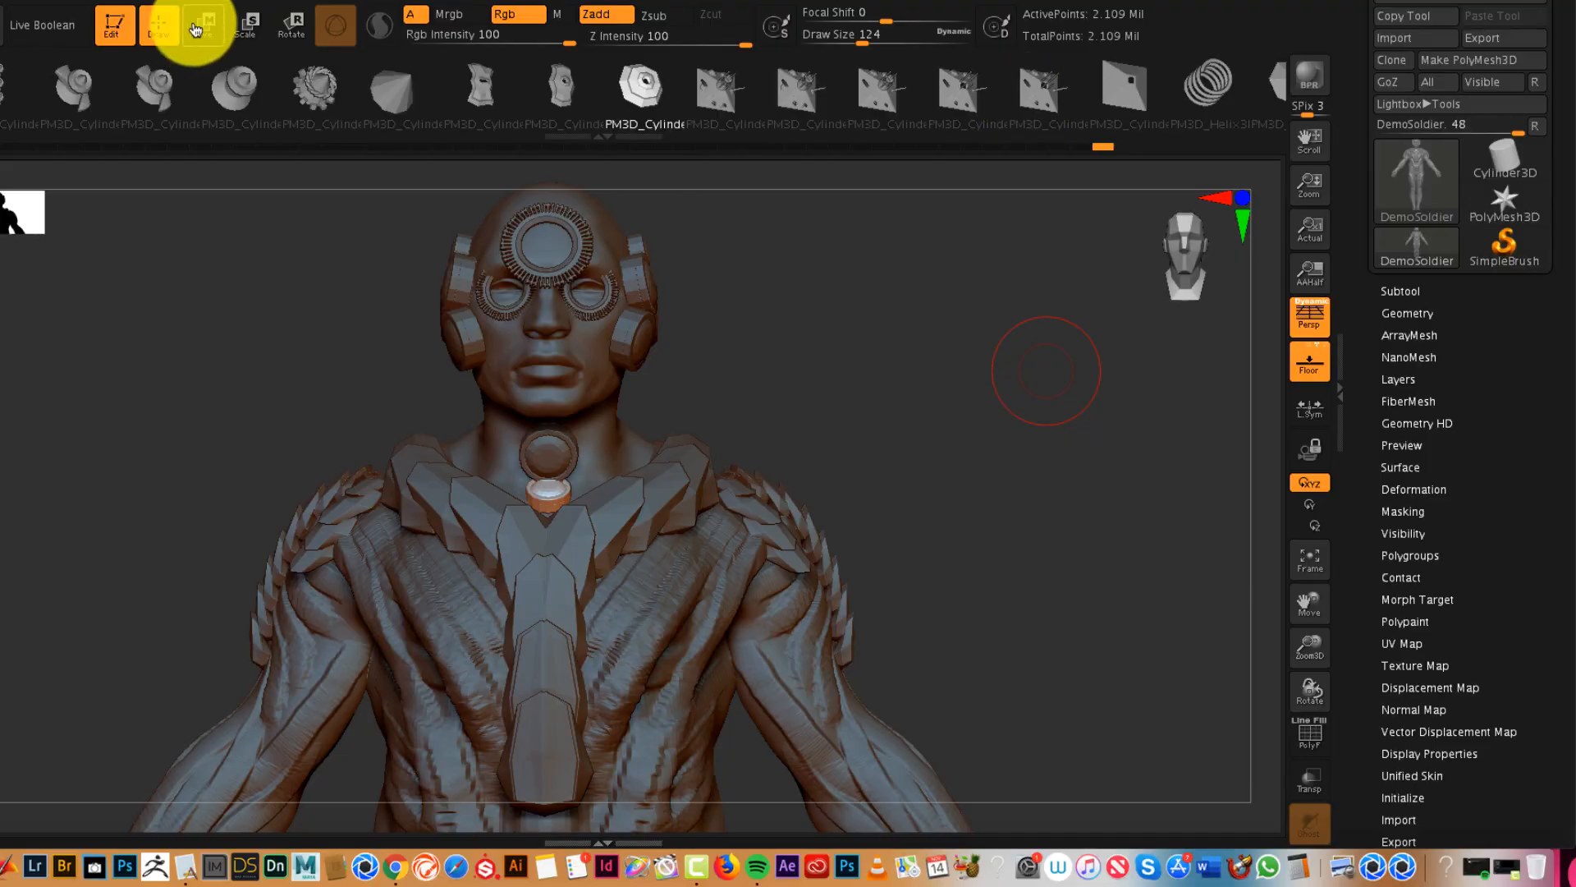
left_click_drag(1050, 99, 281, 116)
left_click_drag(830, 103, 366, 129)
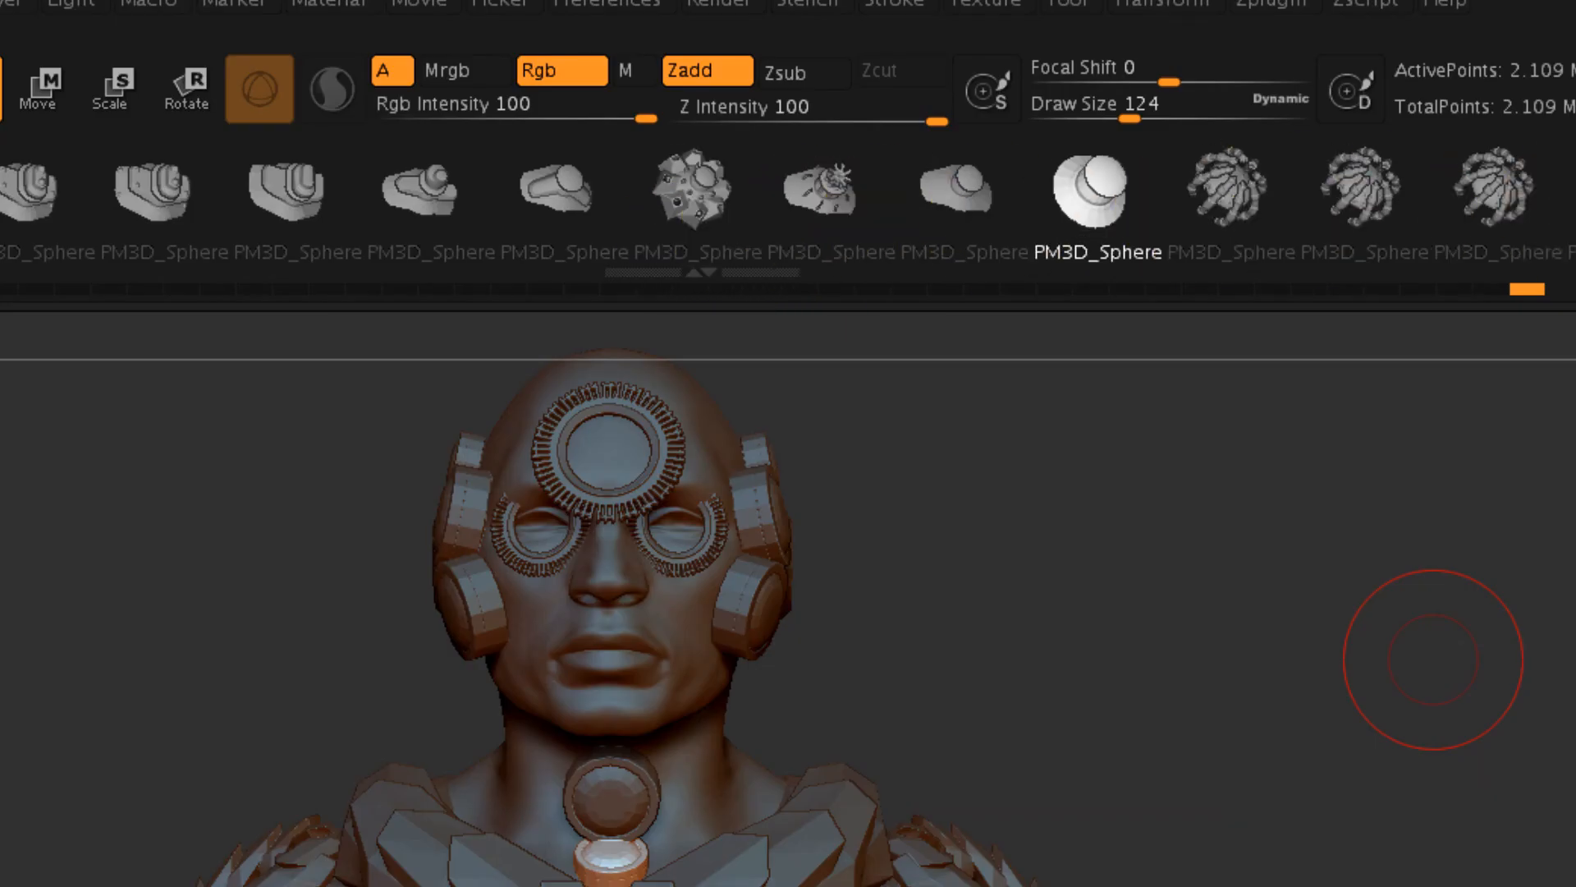
left_click_drag(903, 102, 450, 154)
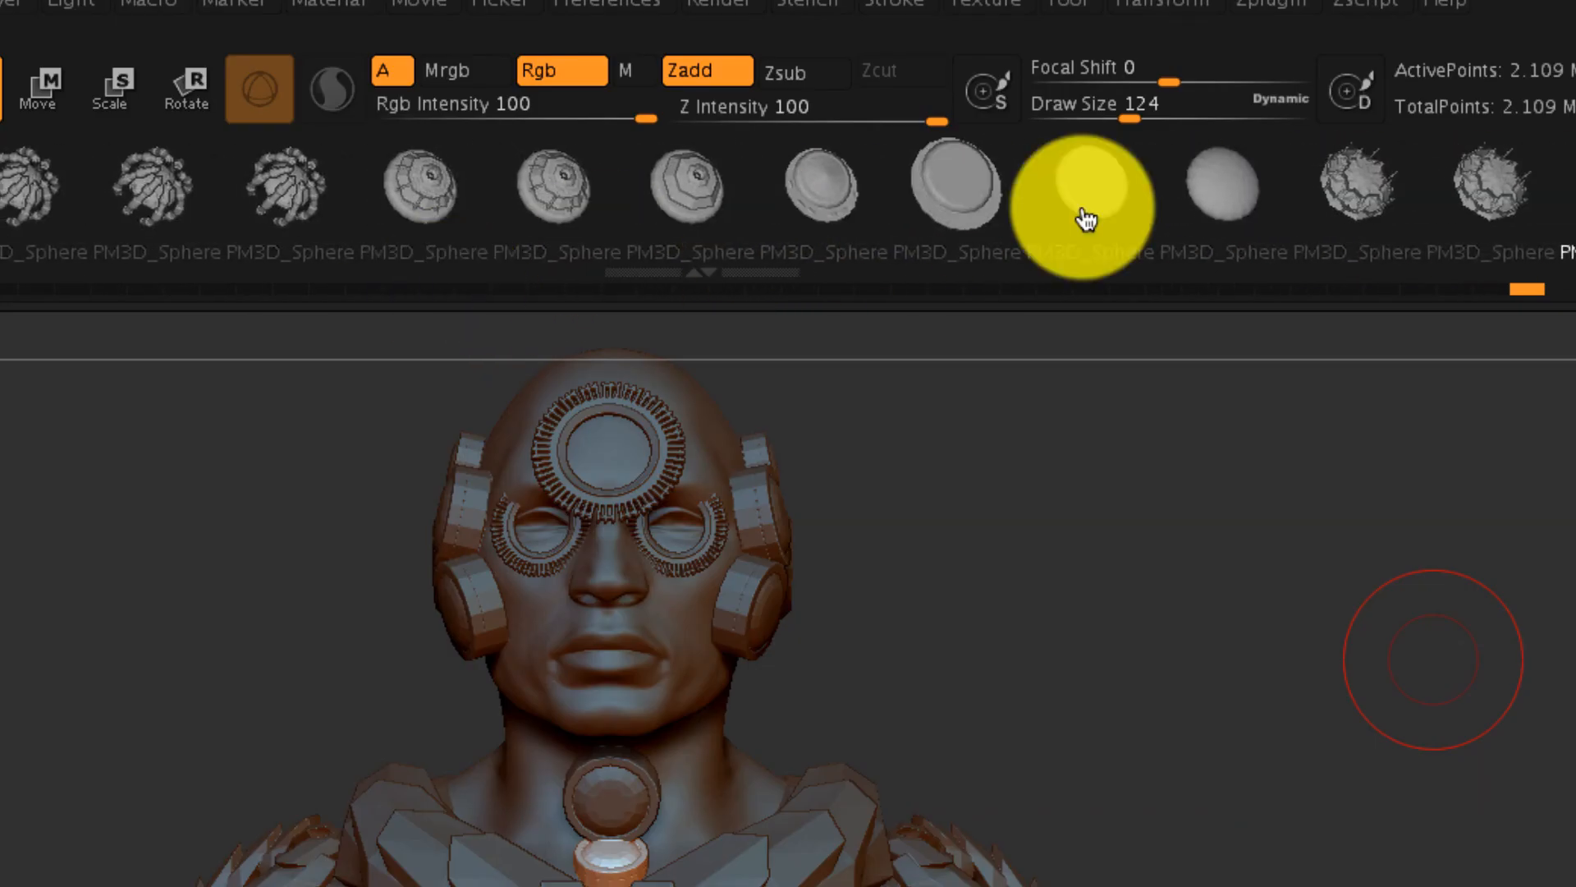
left_click_drag(1084, 218, 4, 211)
left_click_drag(747, 193, 736, 194)
- Insert the PolySphere3 mesh over the mouth and move it back into the face with the Move gizmo
left_click(608, 671)
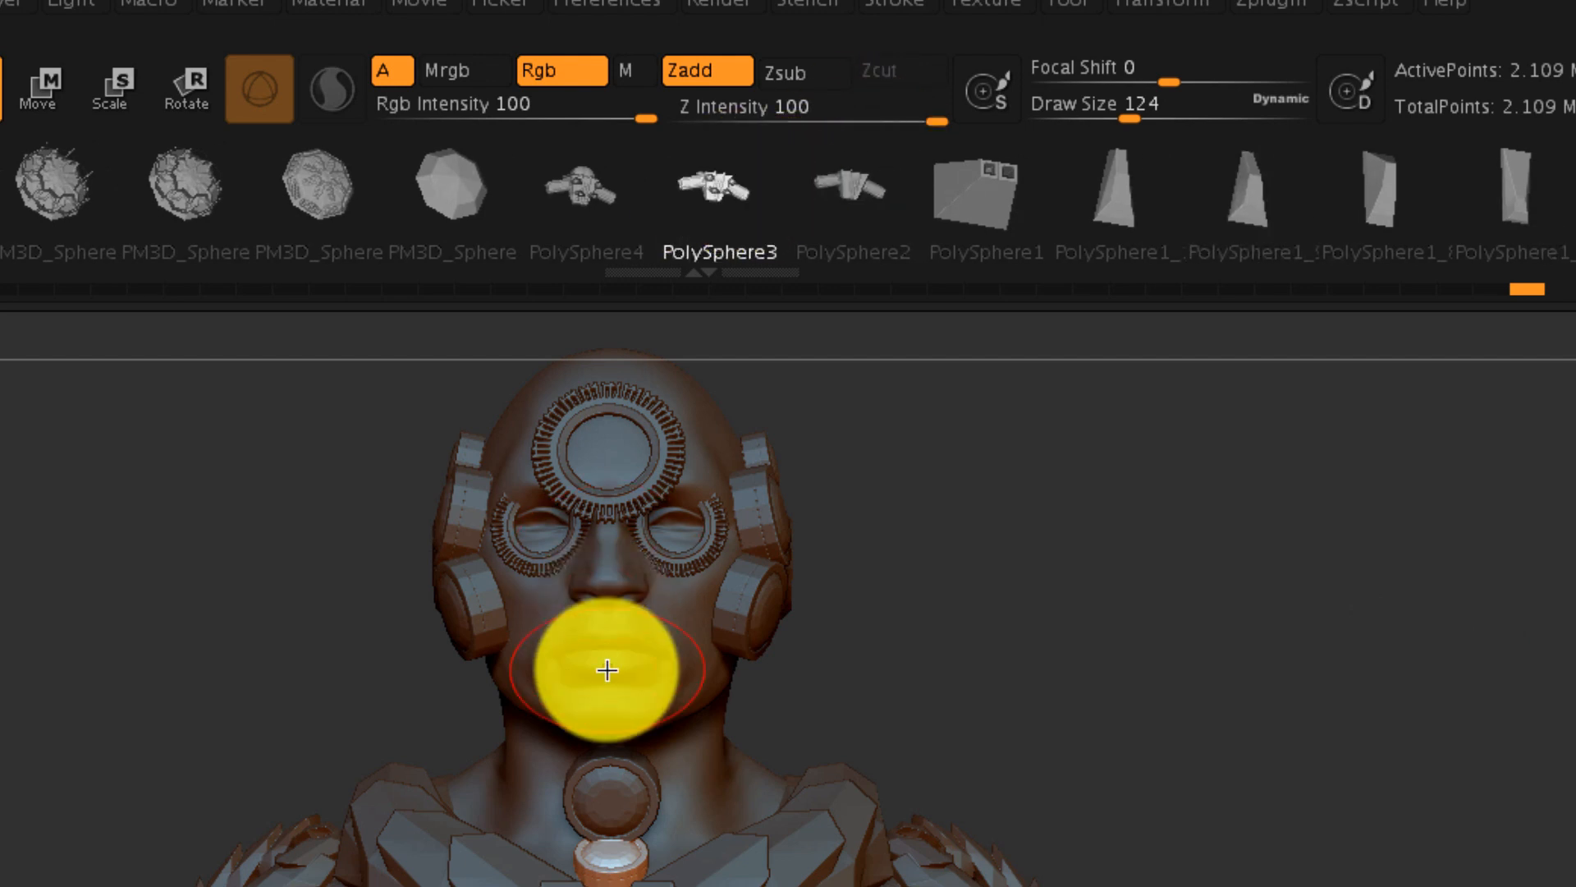
left_click_drag(608, 711, 620, 790)
left_click_drag(1154, 719, 982, 725)
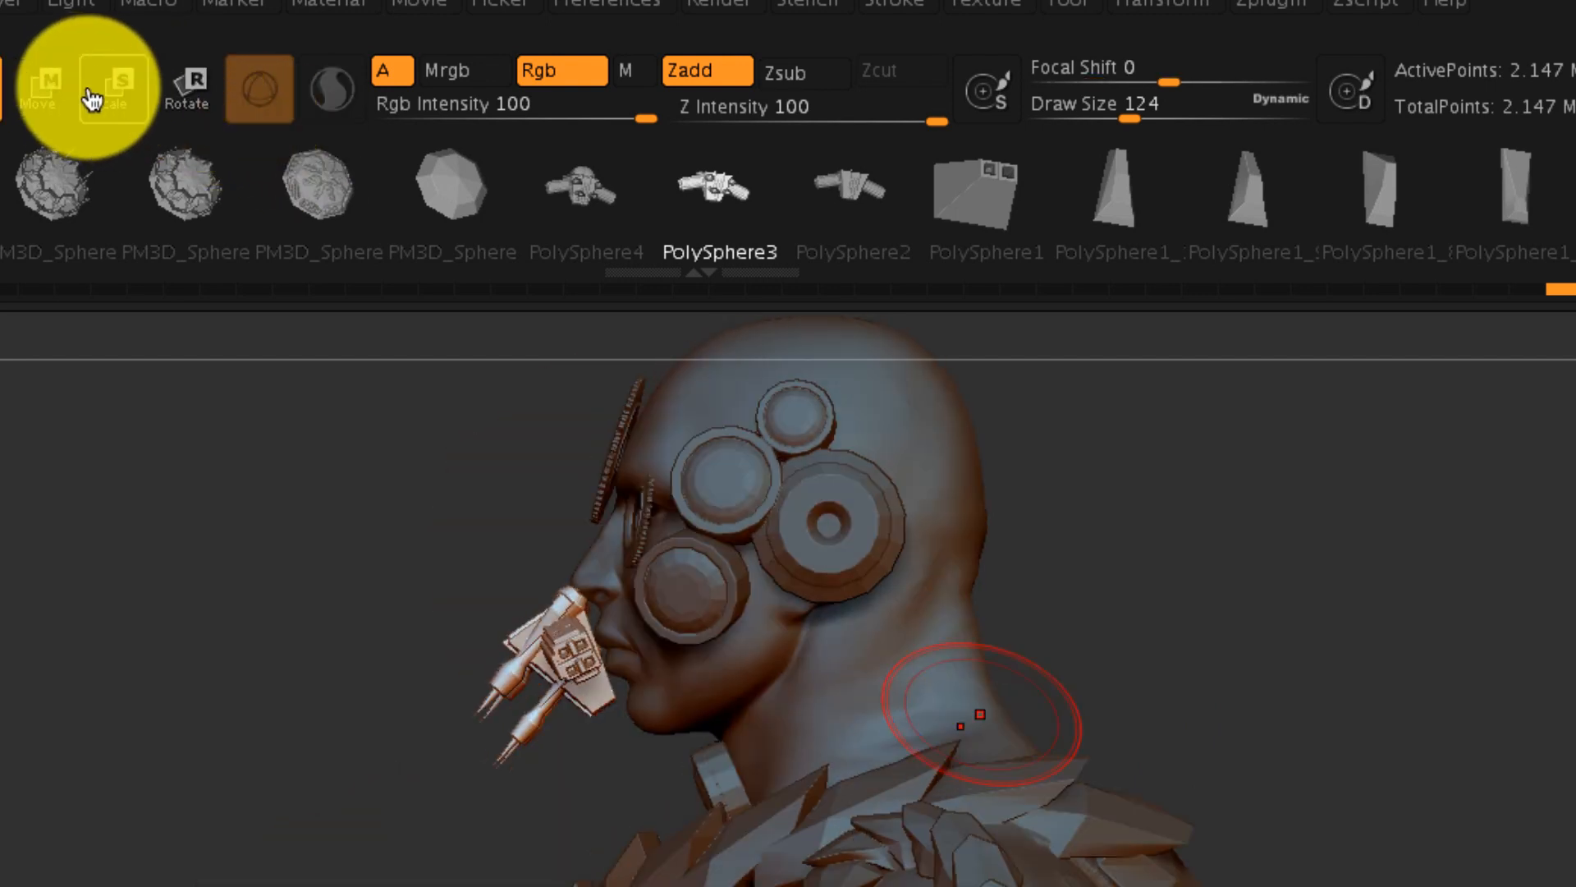
left_click(43, 92)
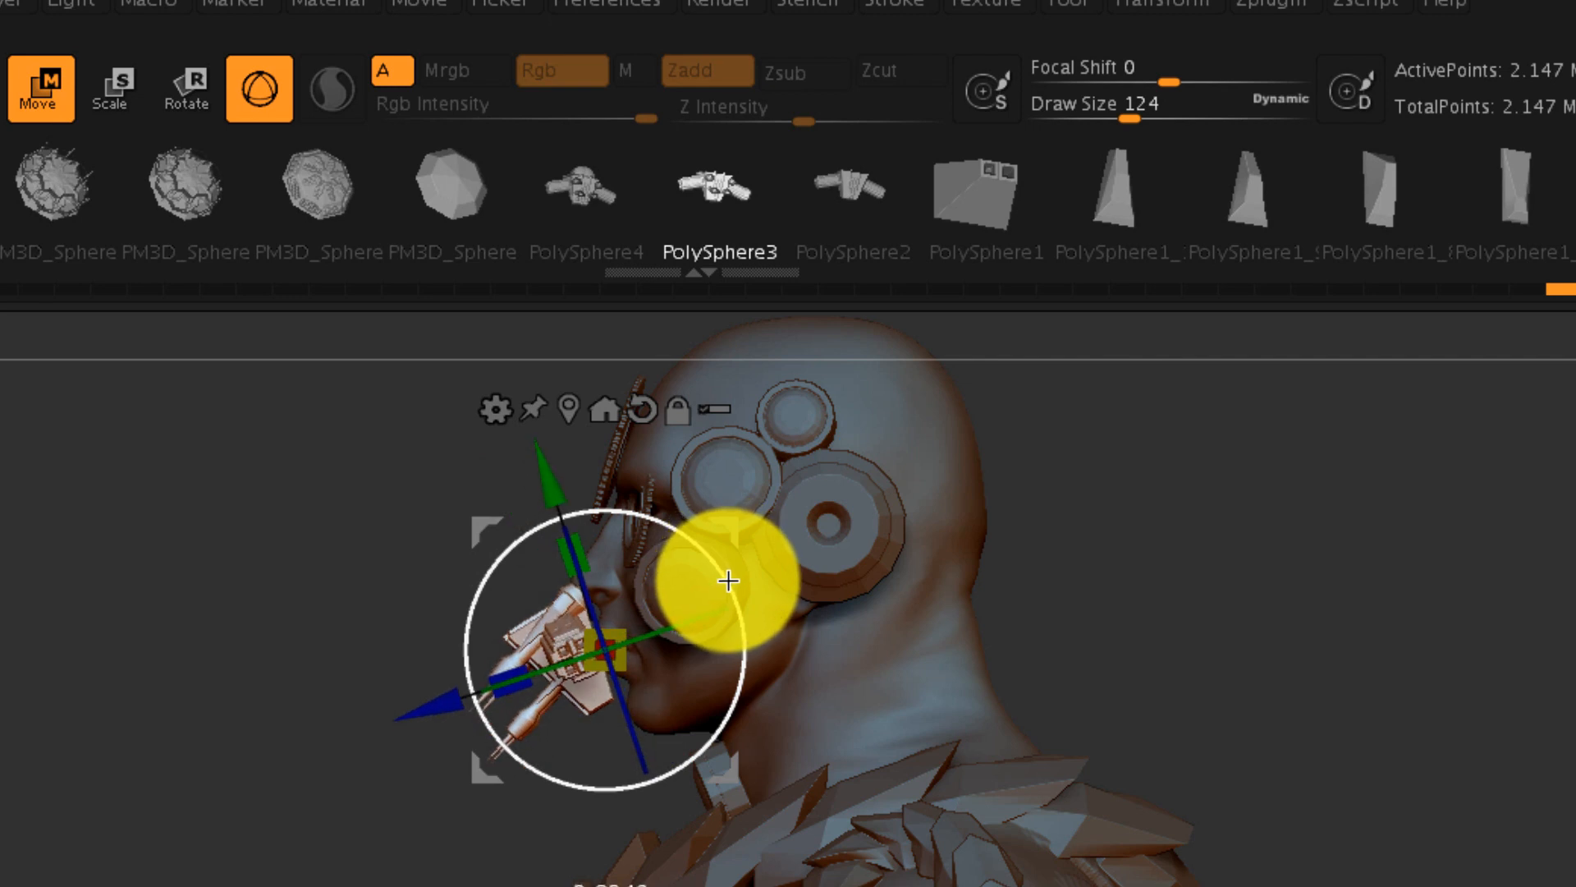
left_click_drag(735, 528, 770, 537)
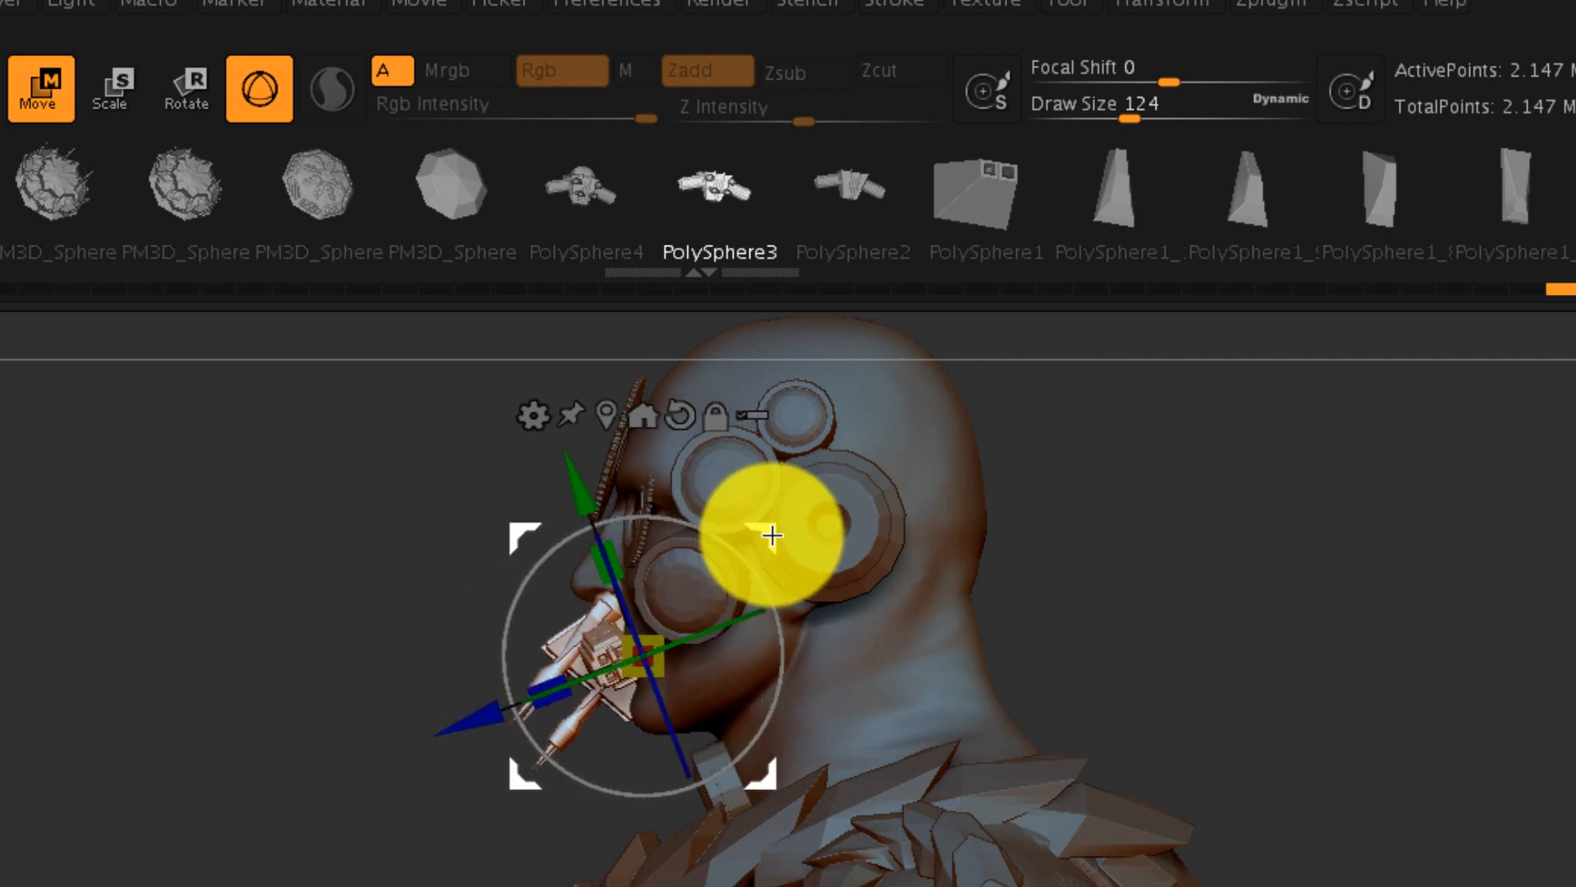
left_click_drag(1284, 615, 1487, 654)
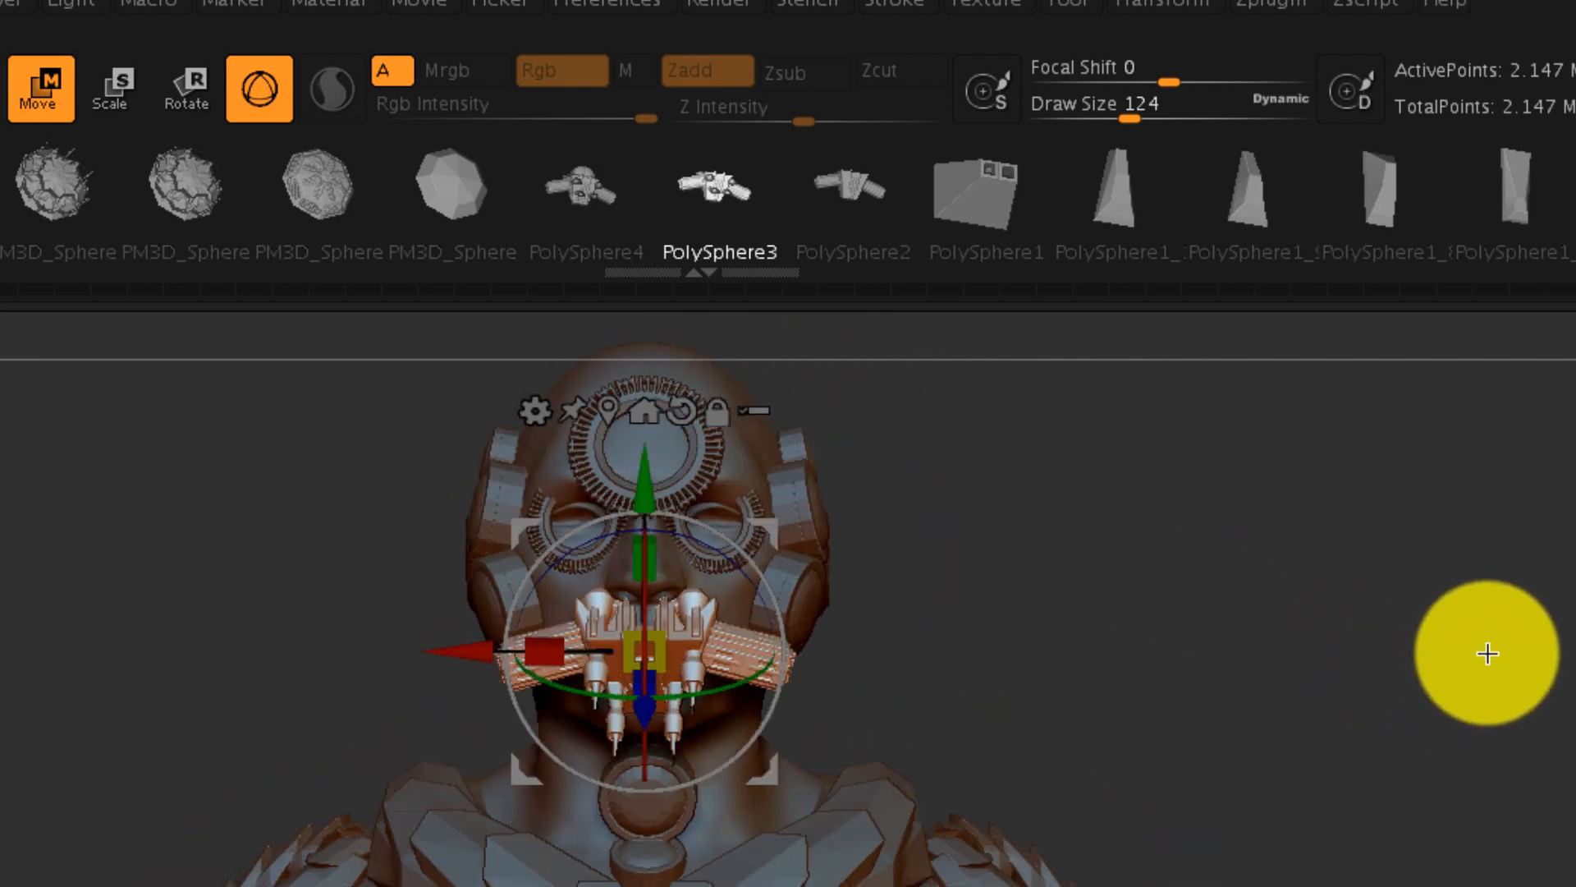
left_click_drag(1336, 886, 1412, 885)
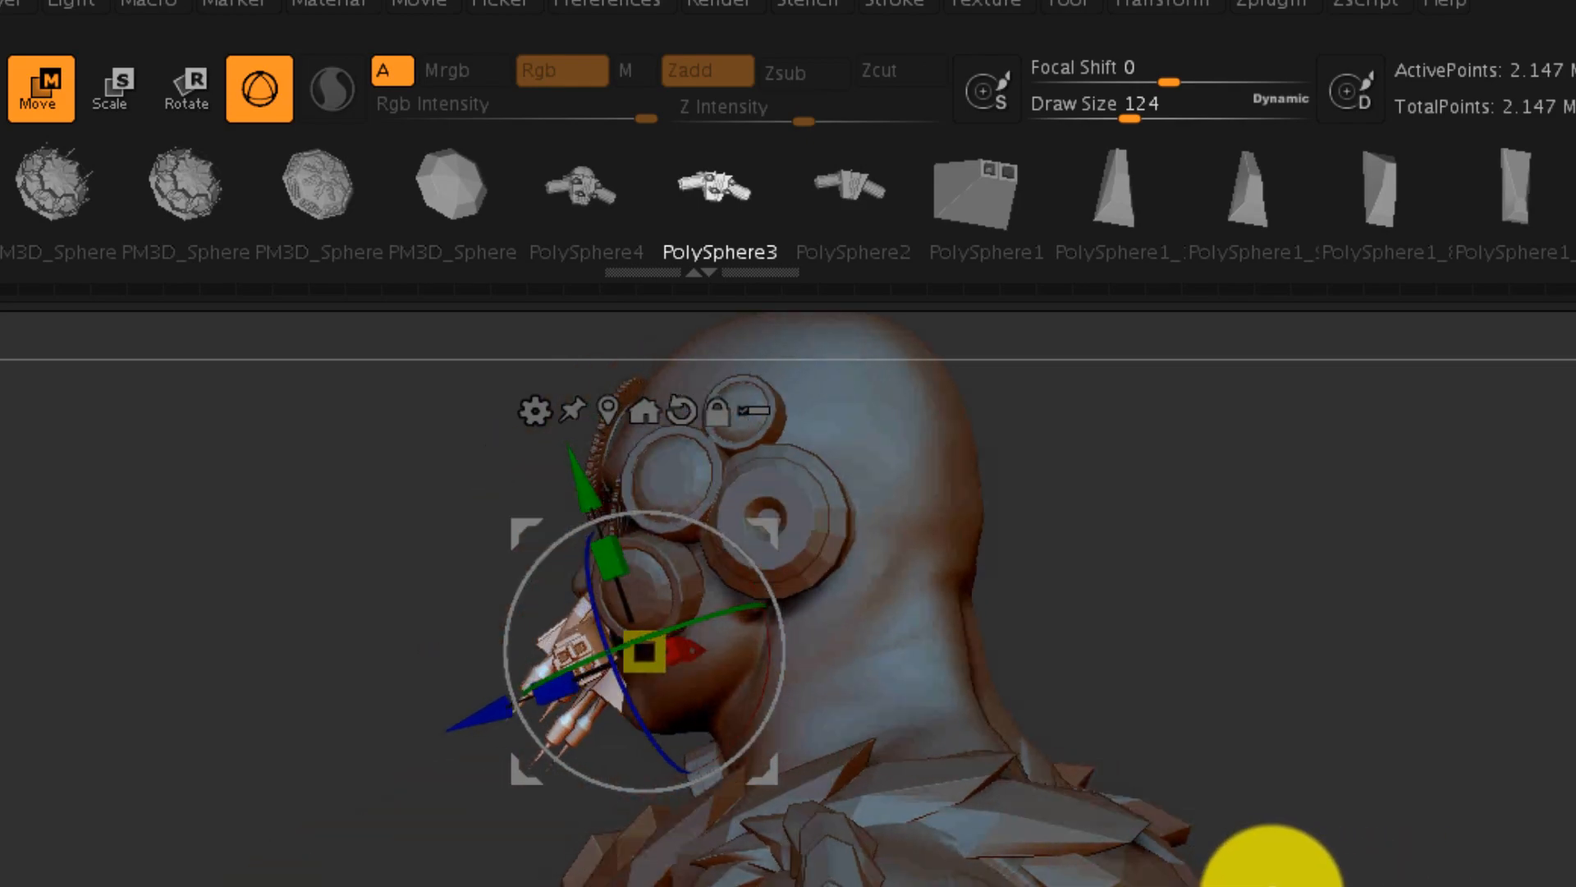
- Return to Draw mode and choose the InsertCylndrExt brush for drawing segmented tubes
left_click_drag(1090, 551, 1042, 577)
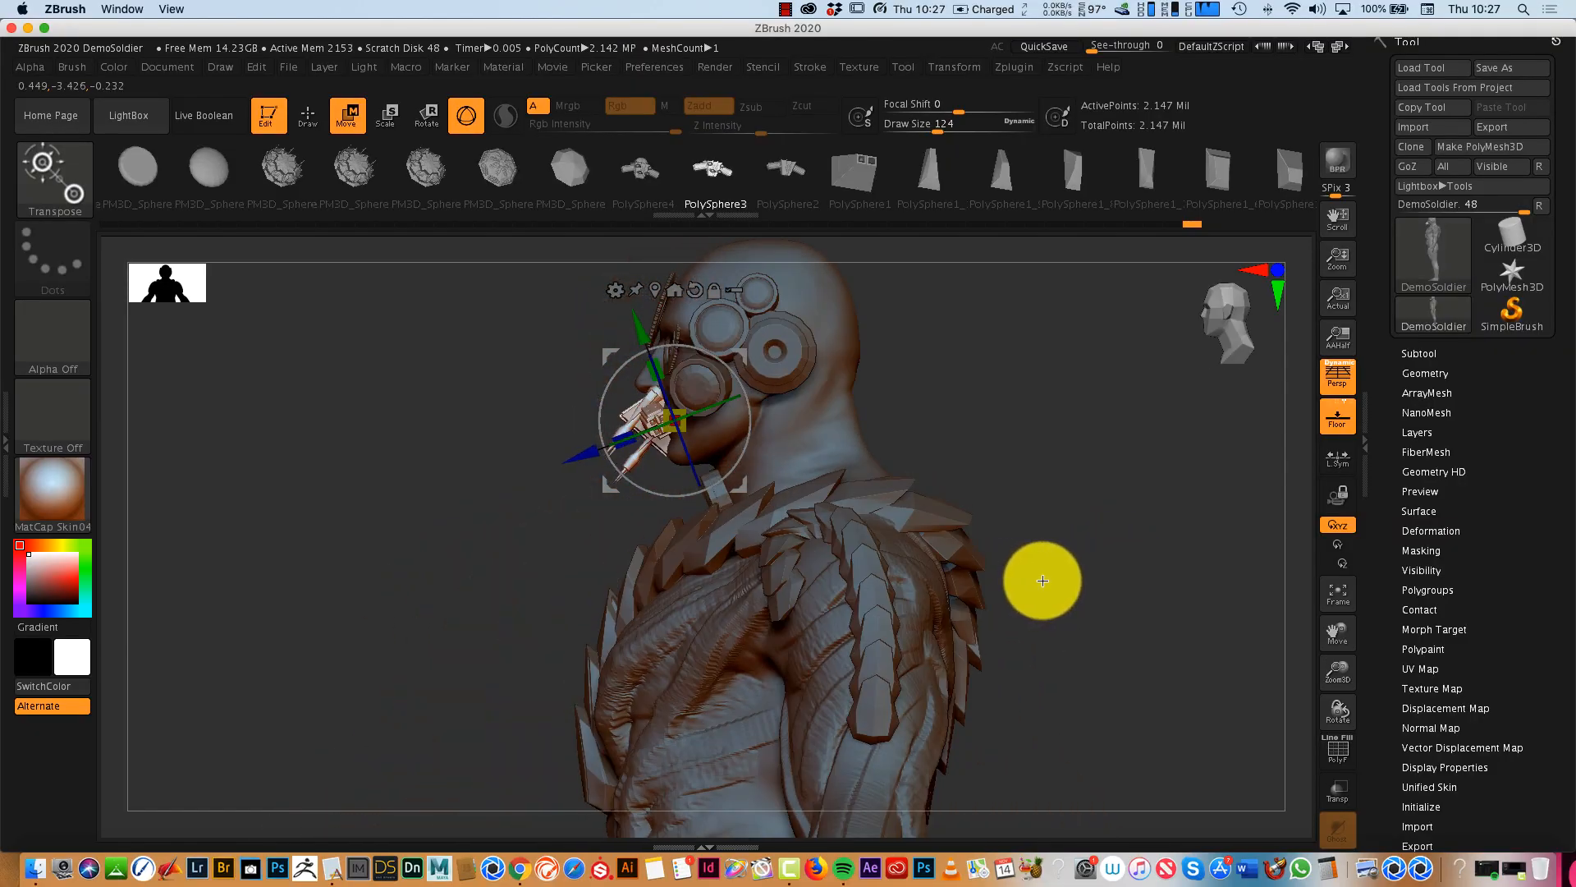
left_click_drag(1338, 671, 1336, 650)
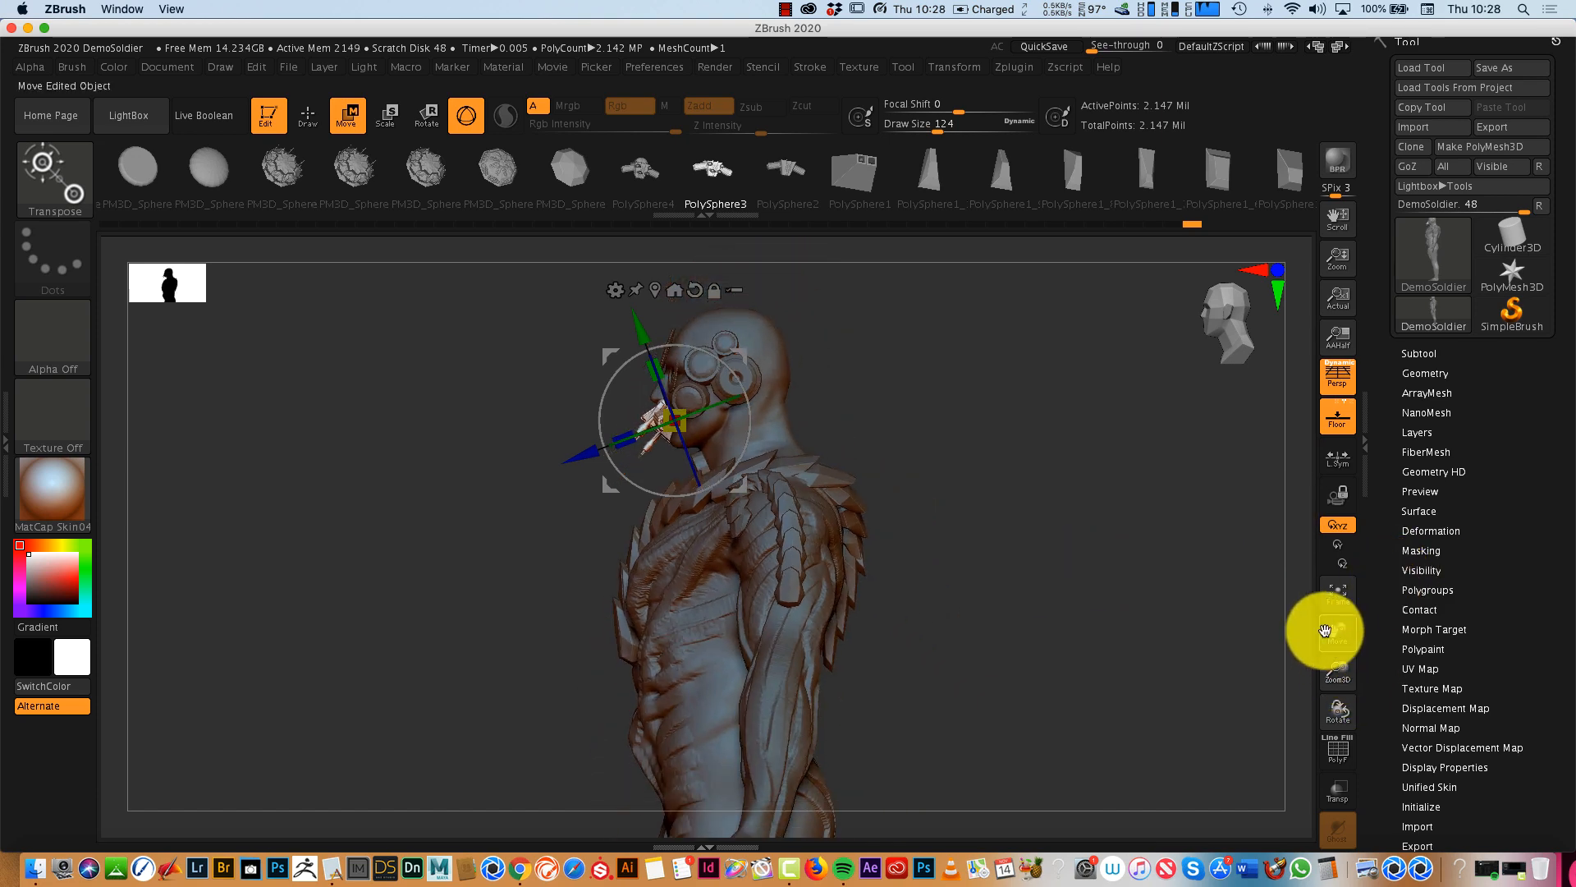
mouse_move(1141, 683)
left_mouse_down()
mouse_move(1045, 690)
mouse_move(1153, 690)
left_mouse_up()
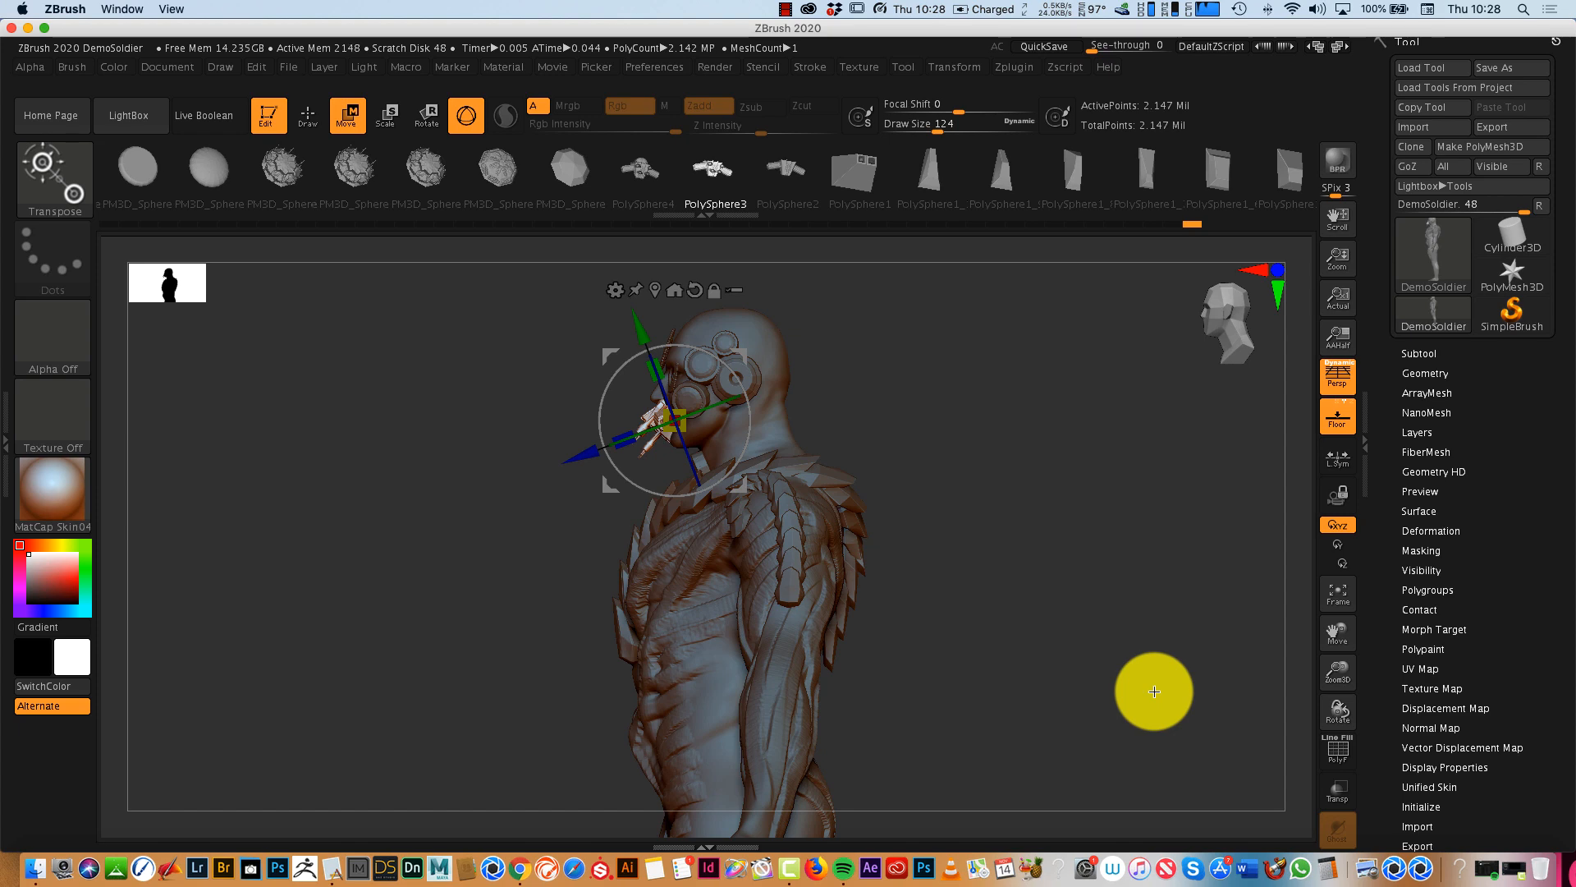
left_click_drag(1050, 637, 1140, 545)
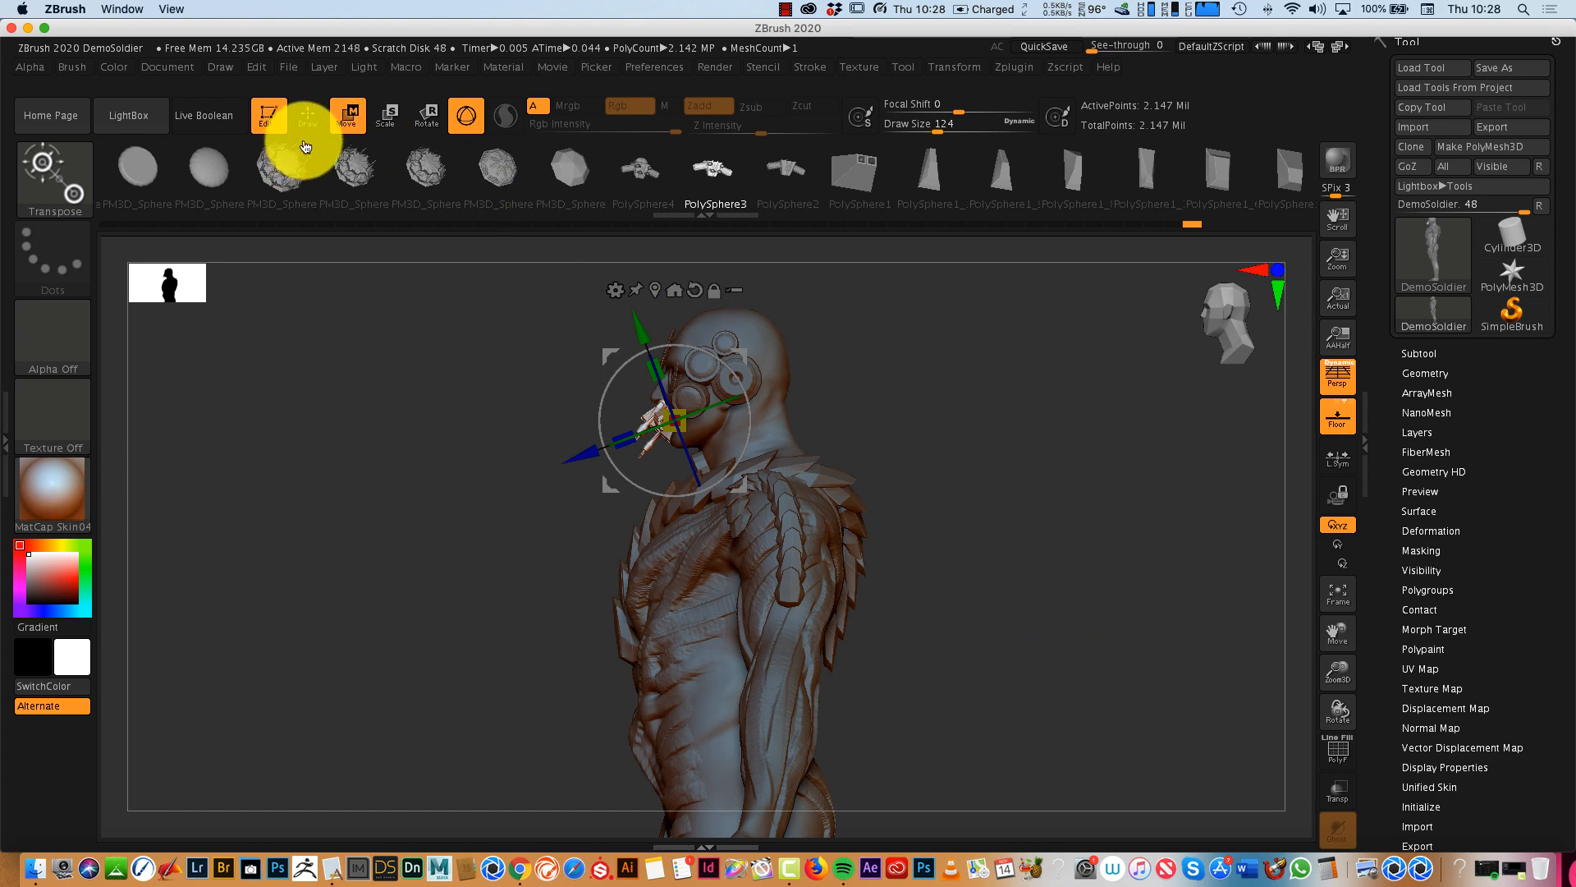
left_click(307, 117)
mouse_move(1027, 627)
left_mouse_down()
mouse_move(953, 626)
mouse_move(1018, 619)
mouse_move(1045, 654)
mouse_move(1101, 581)
mouse_move(999, 602)
left_mouse_up()
left_click(59, 178)
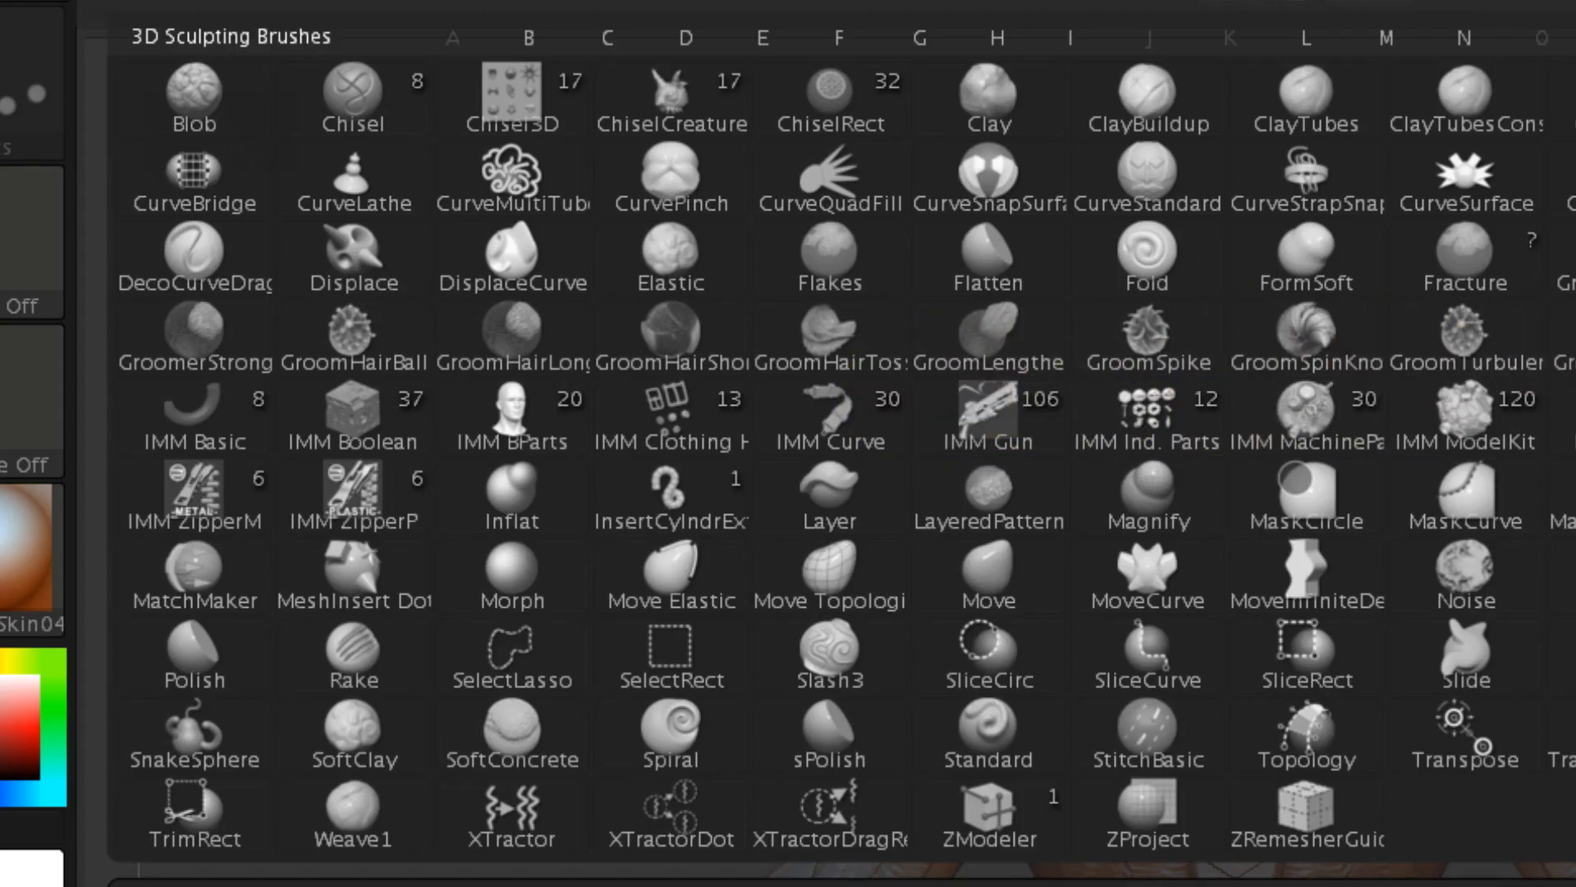
left_click(668, 493)
mouse_move(961, 447)
left_mouse_down()
mouse_move(1036, 450)
mouse_move(961, 457)
mouse_move(960, 507)
mouse_move(1036, 515)
mouse_move(1045, 440)
mouse_move(1017, 440)
left_mouse_up()
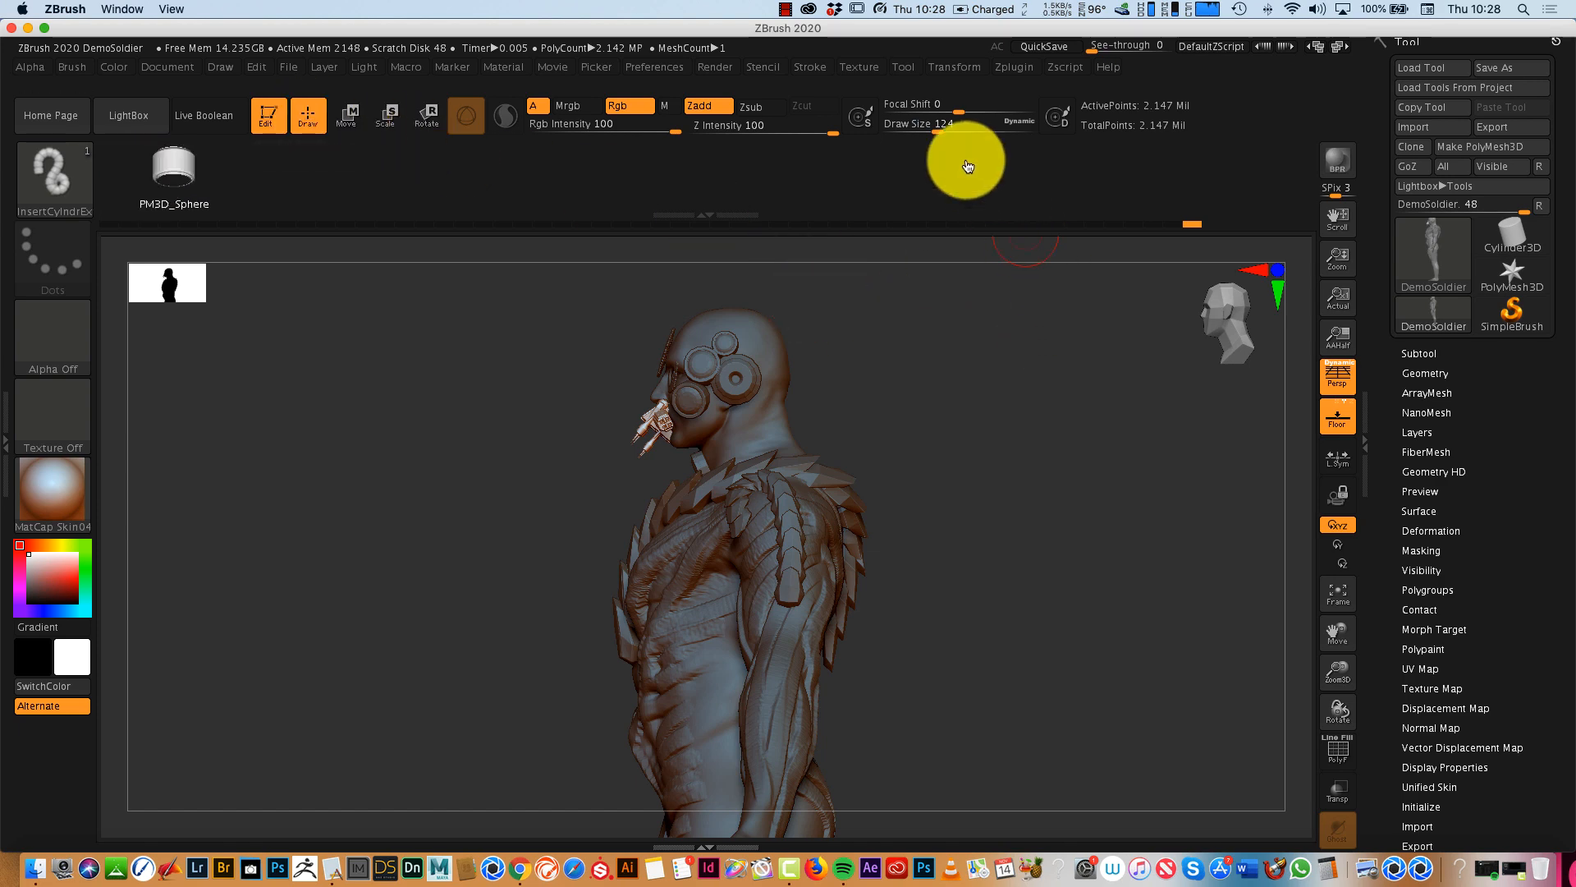
- With a draw size of 37, draw curving segmented tubes out from the back of the head and the lower back
left_click_drag(923, 448, 928, 574)
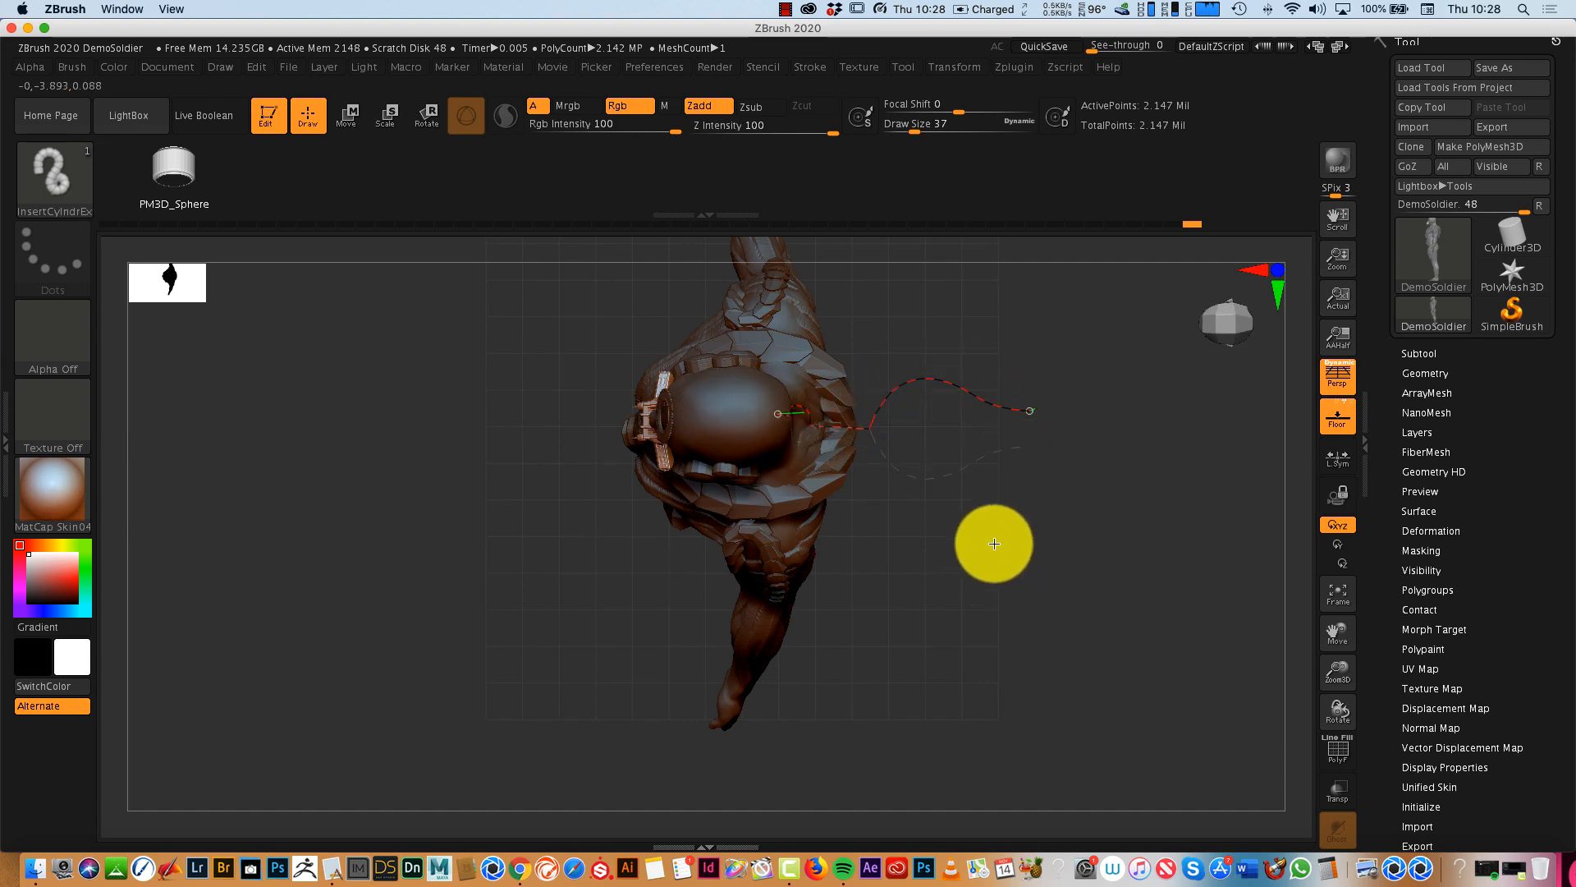
mouse_move(994, 517)
left_mouse_down()
mouse_move(1086, 656)
mouse_move(1140, 598)
mouse_move(1136, 429)
mouse_move(1136, 466)
mouse_move(1164, 510)
mouse_move(1169, 675)
left_mouse_up()
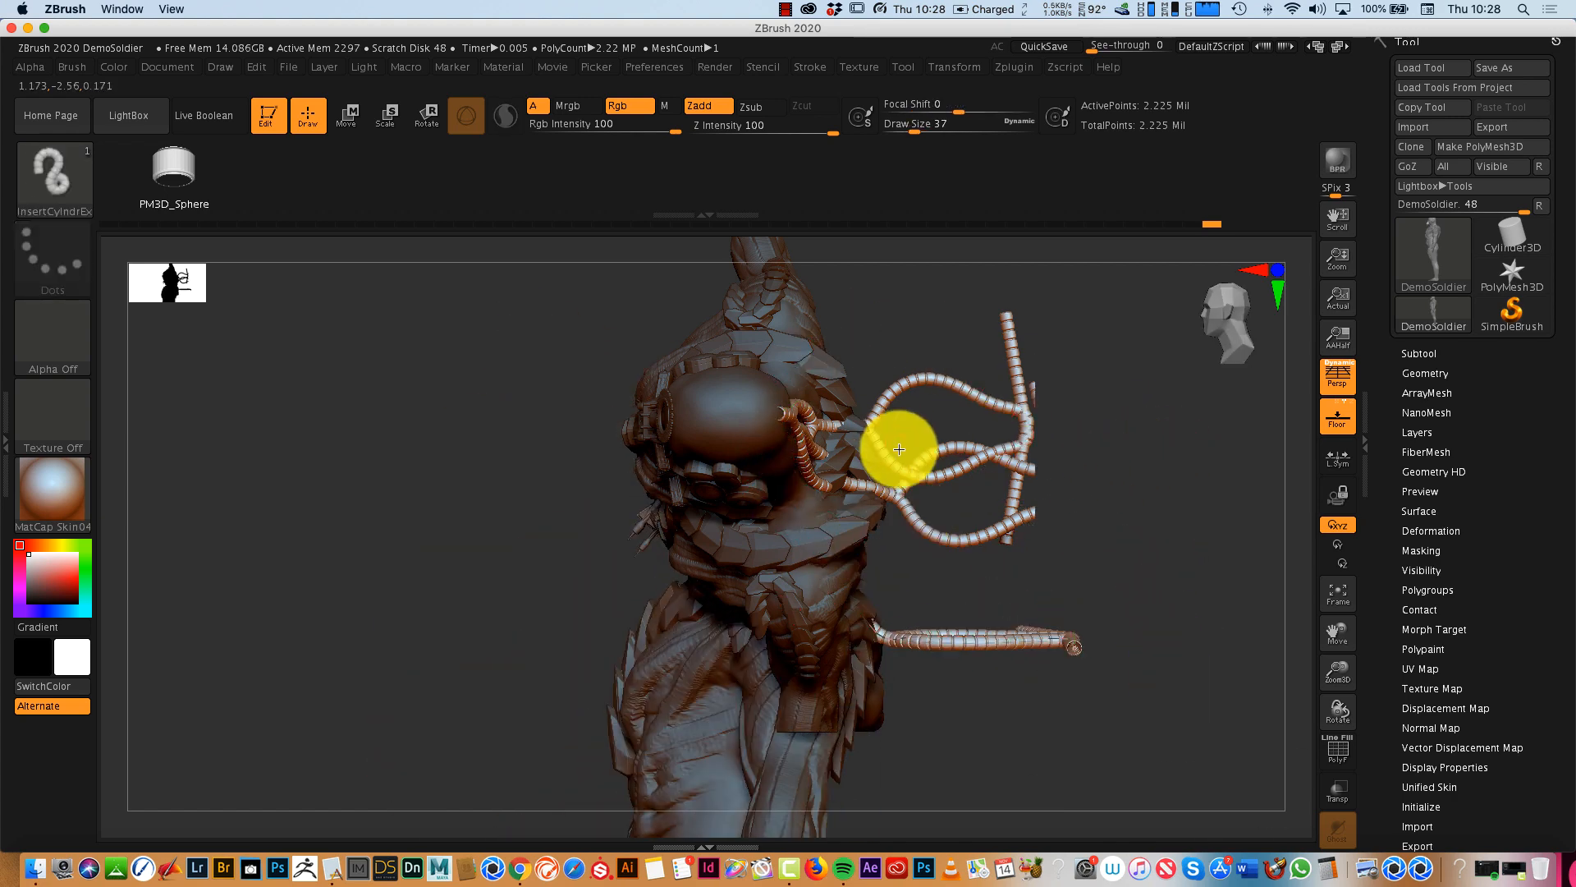
left_click_drag(1002, 577, 1074, 714)
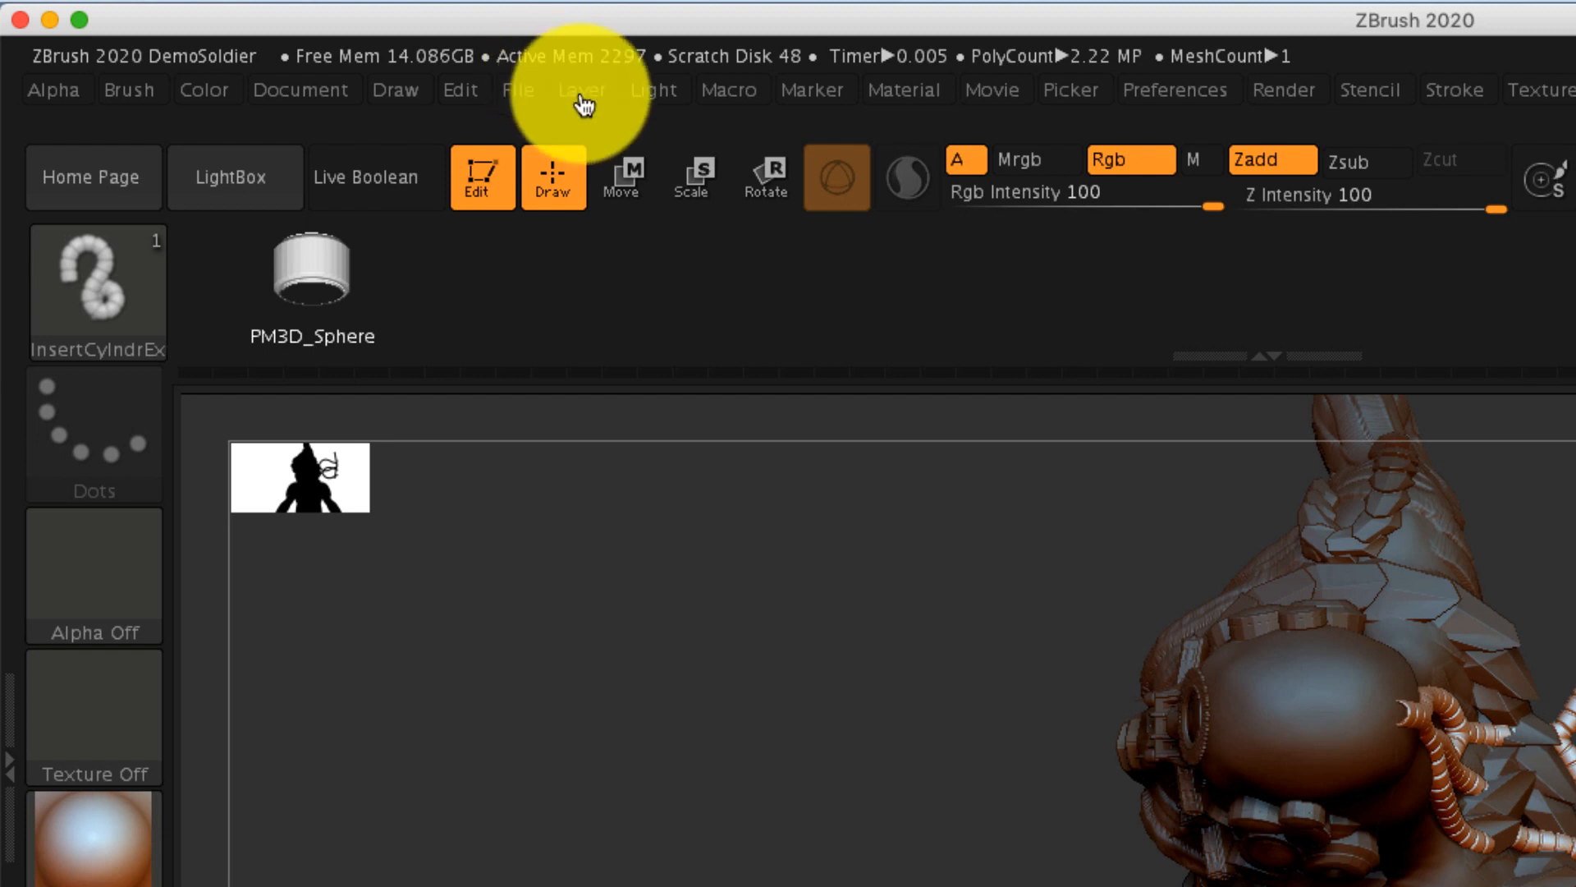
left_click(327, 67)
left_click(675, 448)
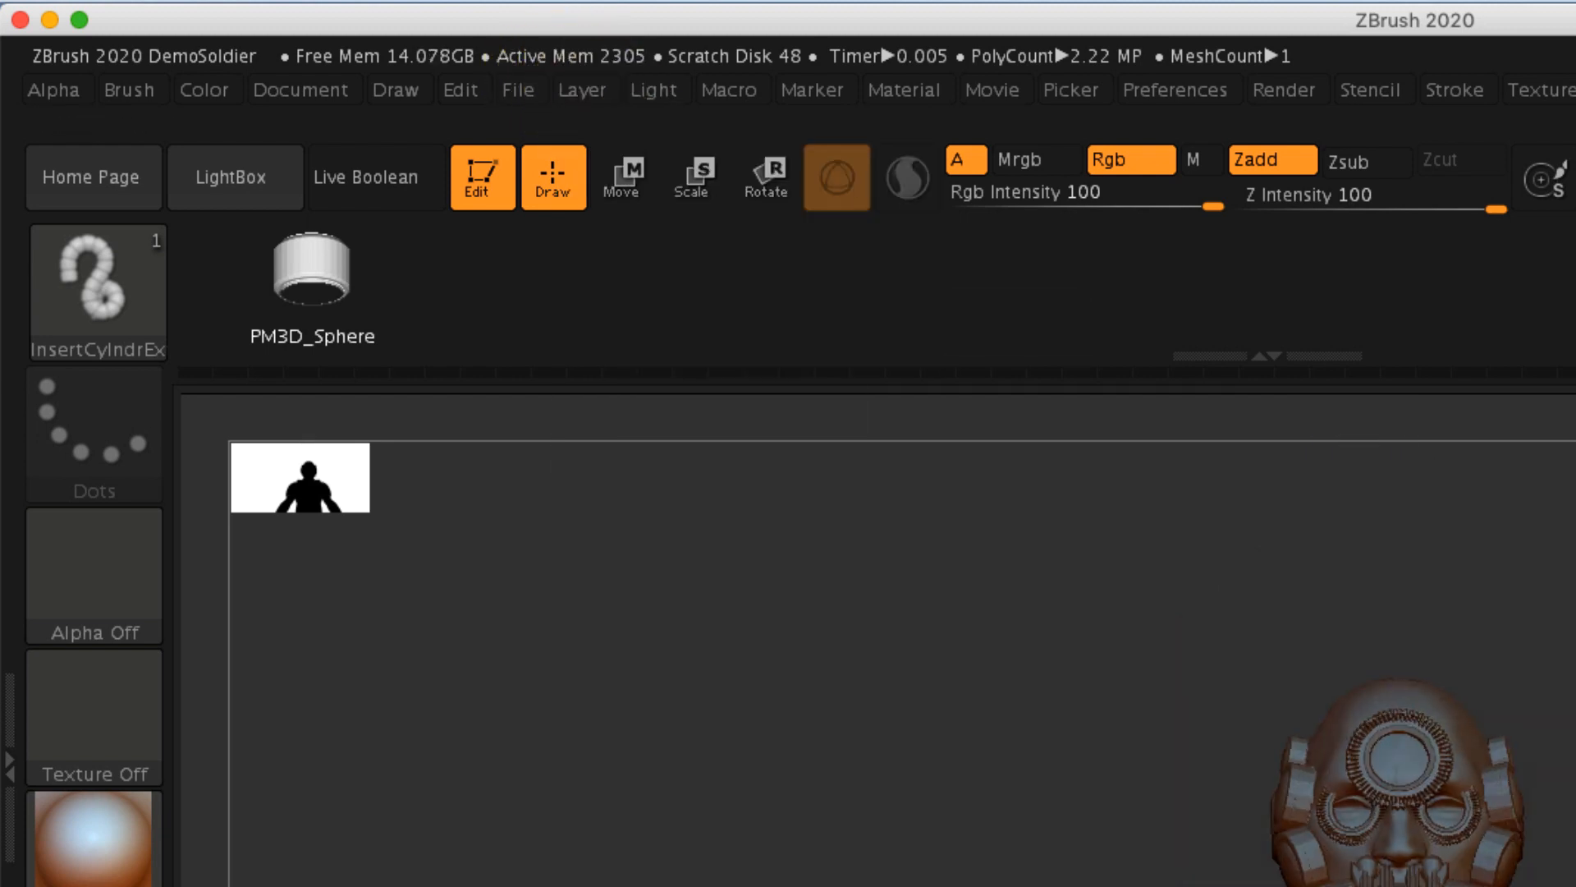
- Split the unmasked segmented tubes off the DemoSoldier body into a separate subtool
key("shift")
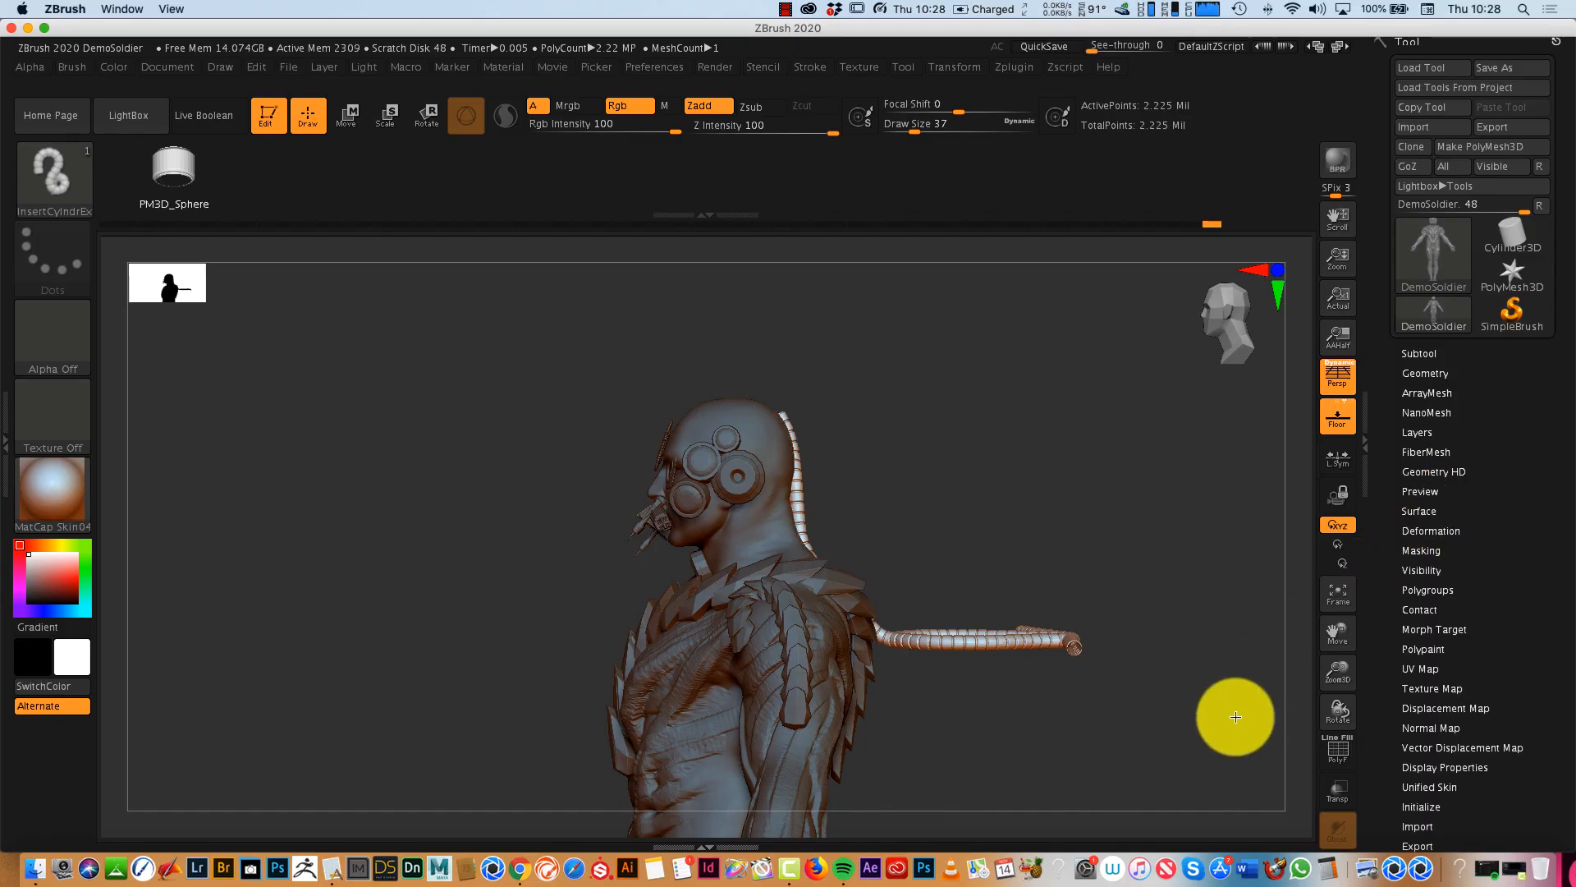
left_click_drag(1231, 721, 1243, 772)
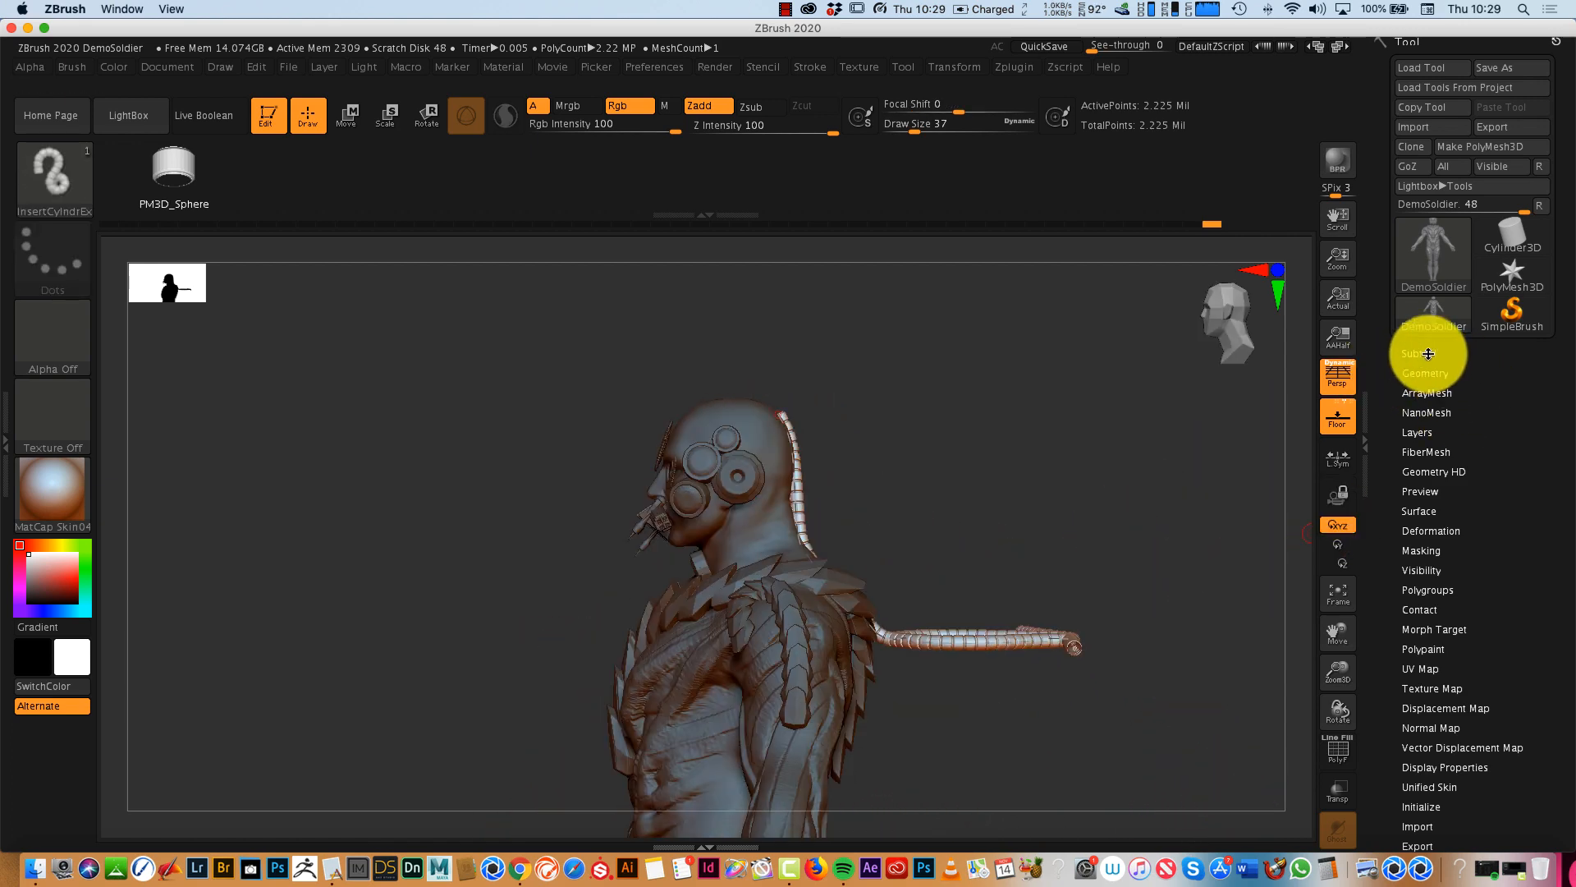
left_click(1428, 353)
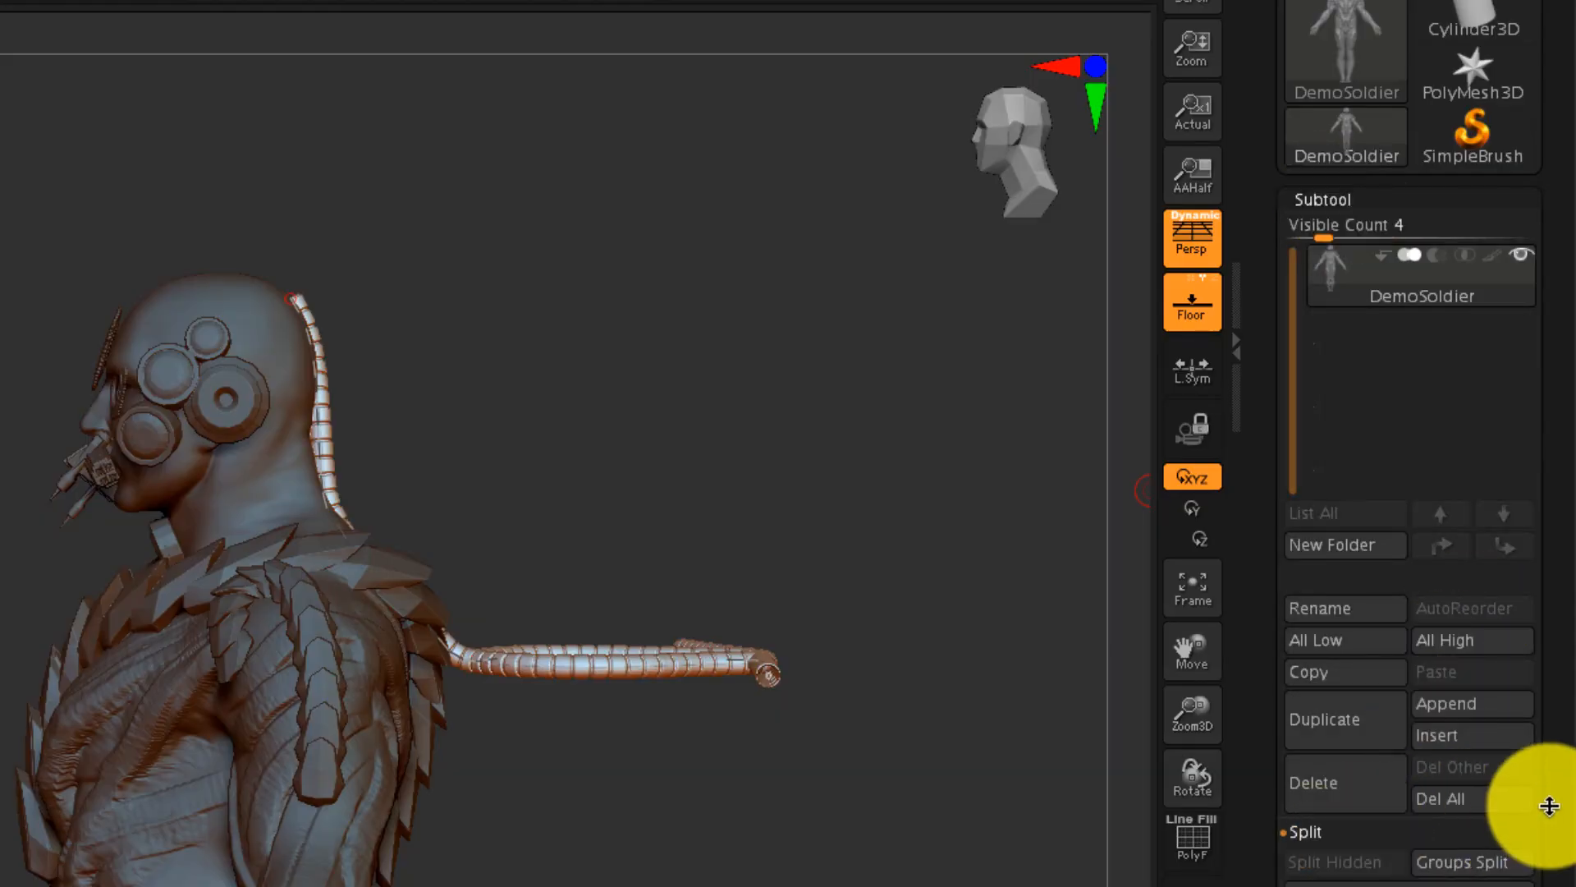
scroll(1549, 806, "down", 10)
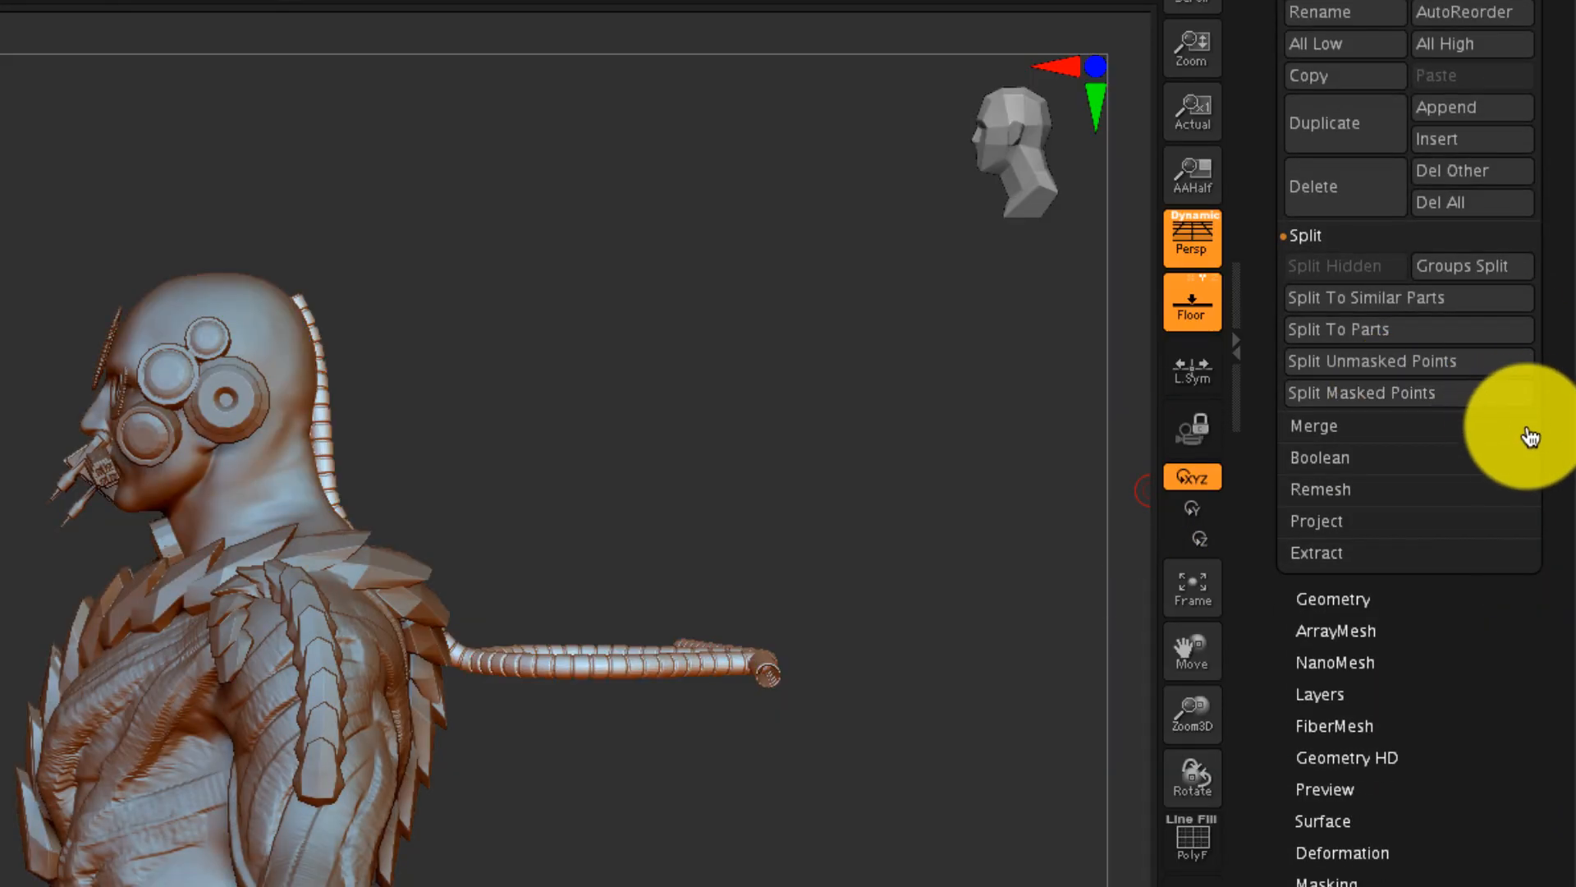
scroll(1543, 443, "up", 9)
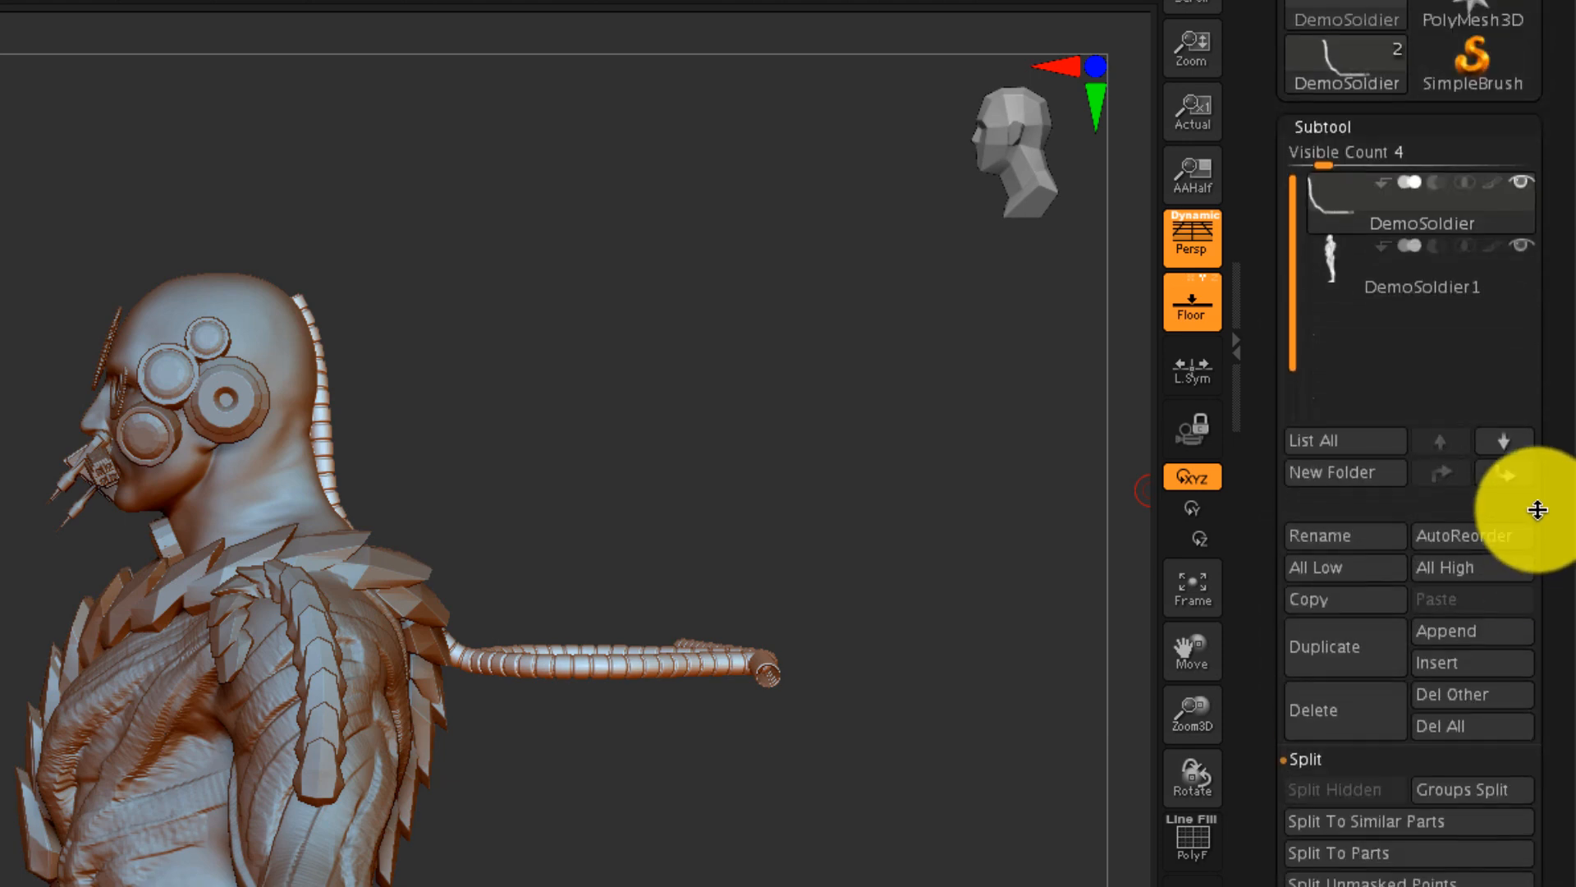
- Show only the DemoSoldier1 body subtool and draw a long curving pair of segmented tubes out from the back of the head
left_click(1509, 275)
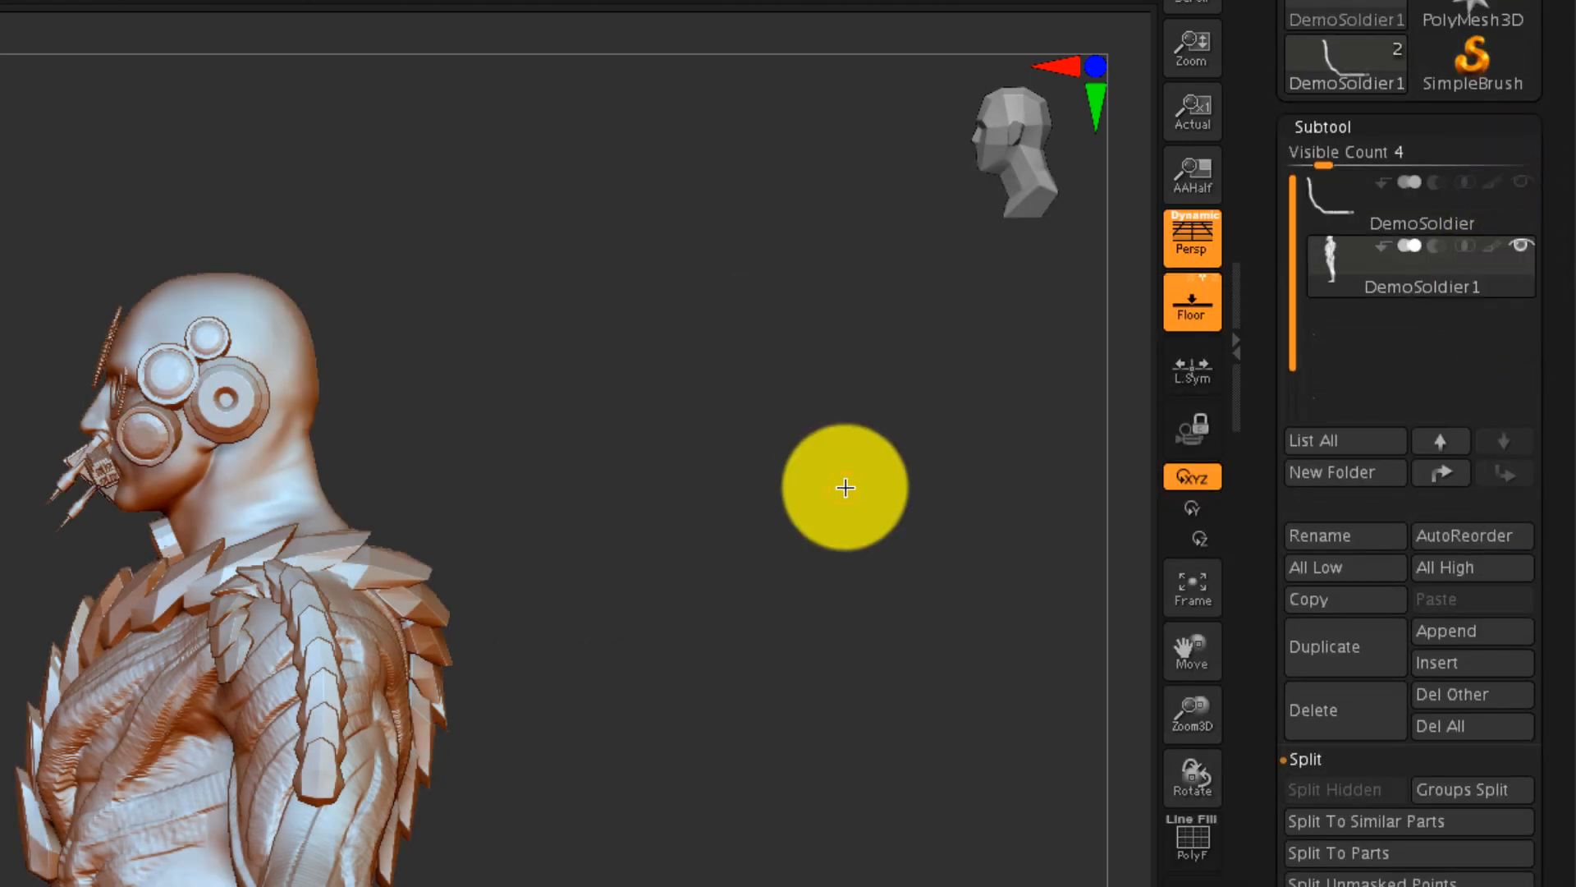
left_click_drag(828, 537, 711, 608)
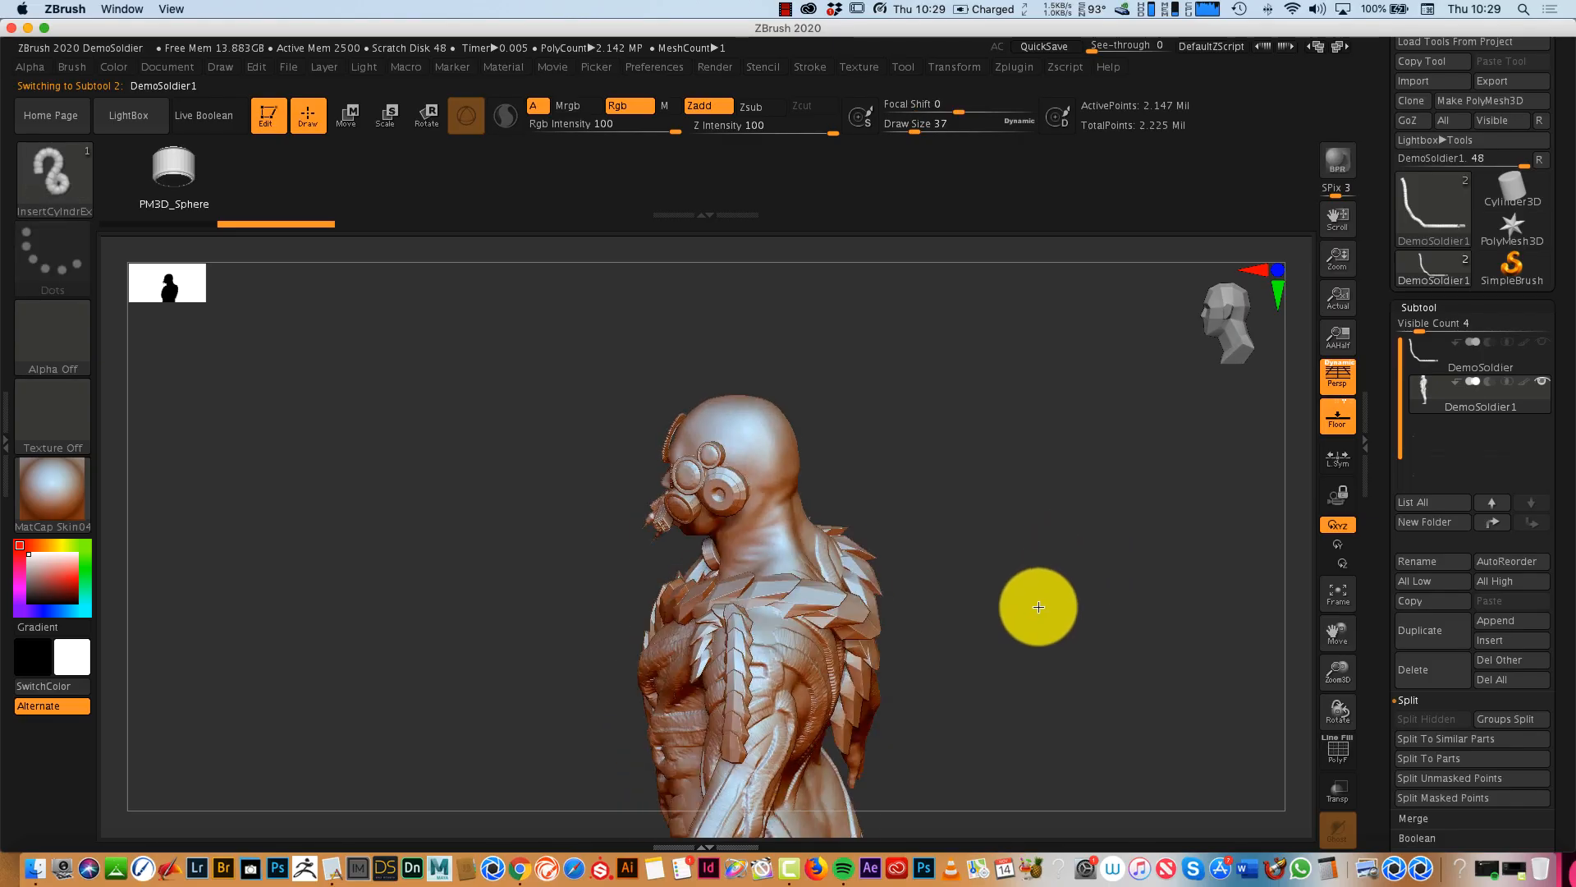
left_click_drag(1038, 607, 1042, 601)
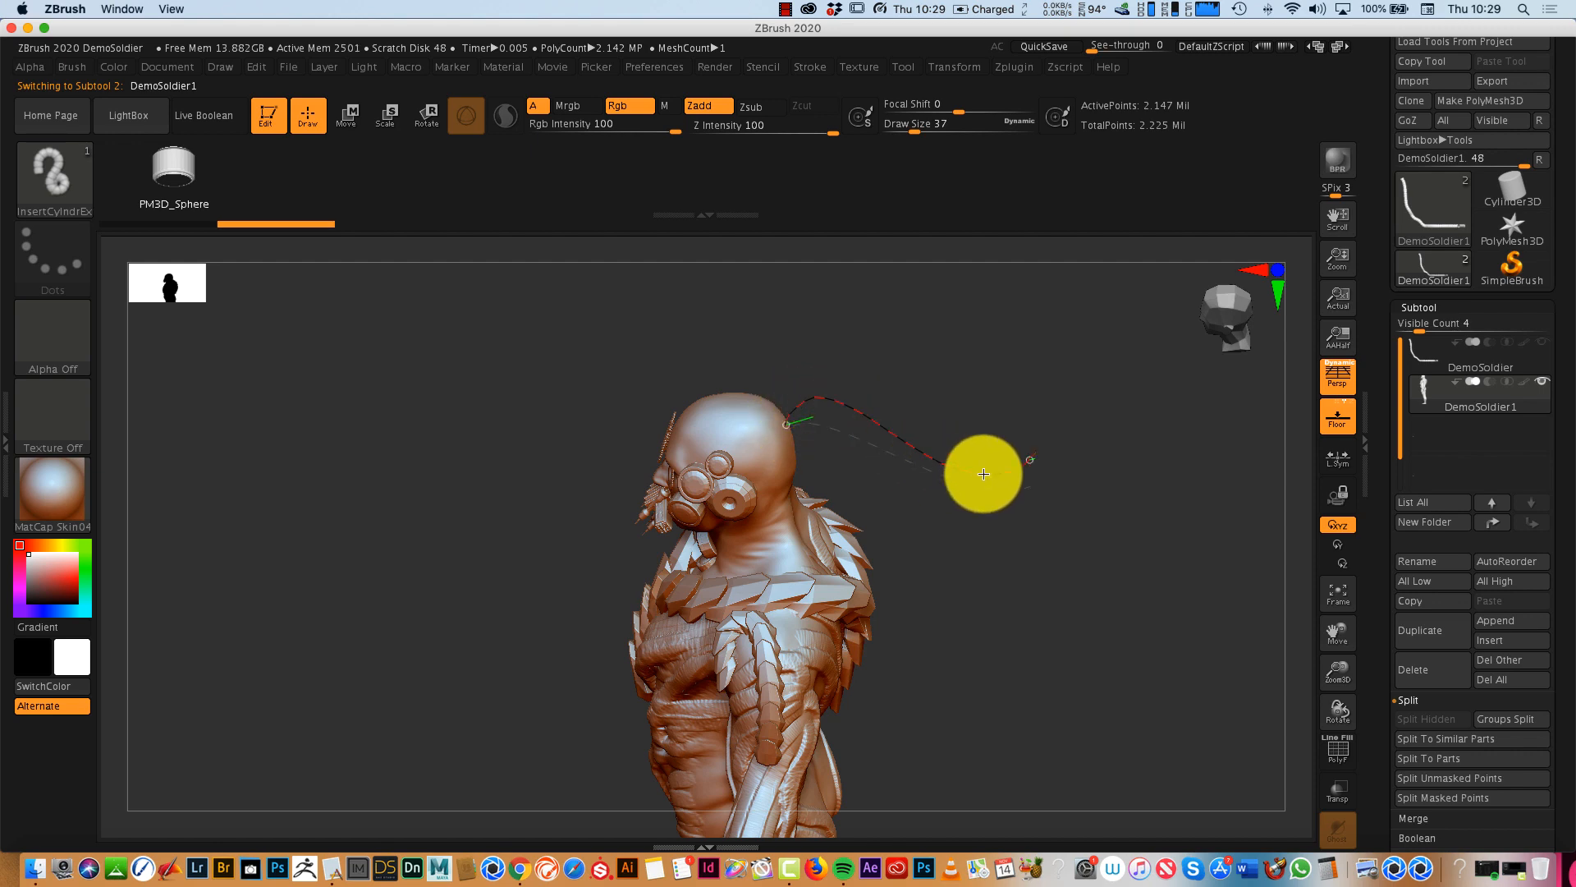
left_click_drag(1132, 619, 1100, 558)
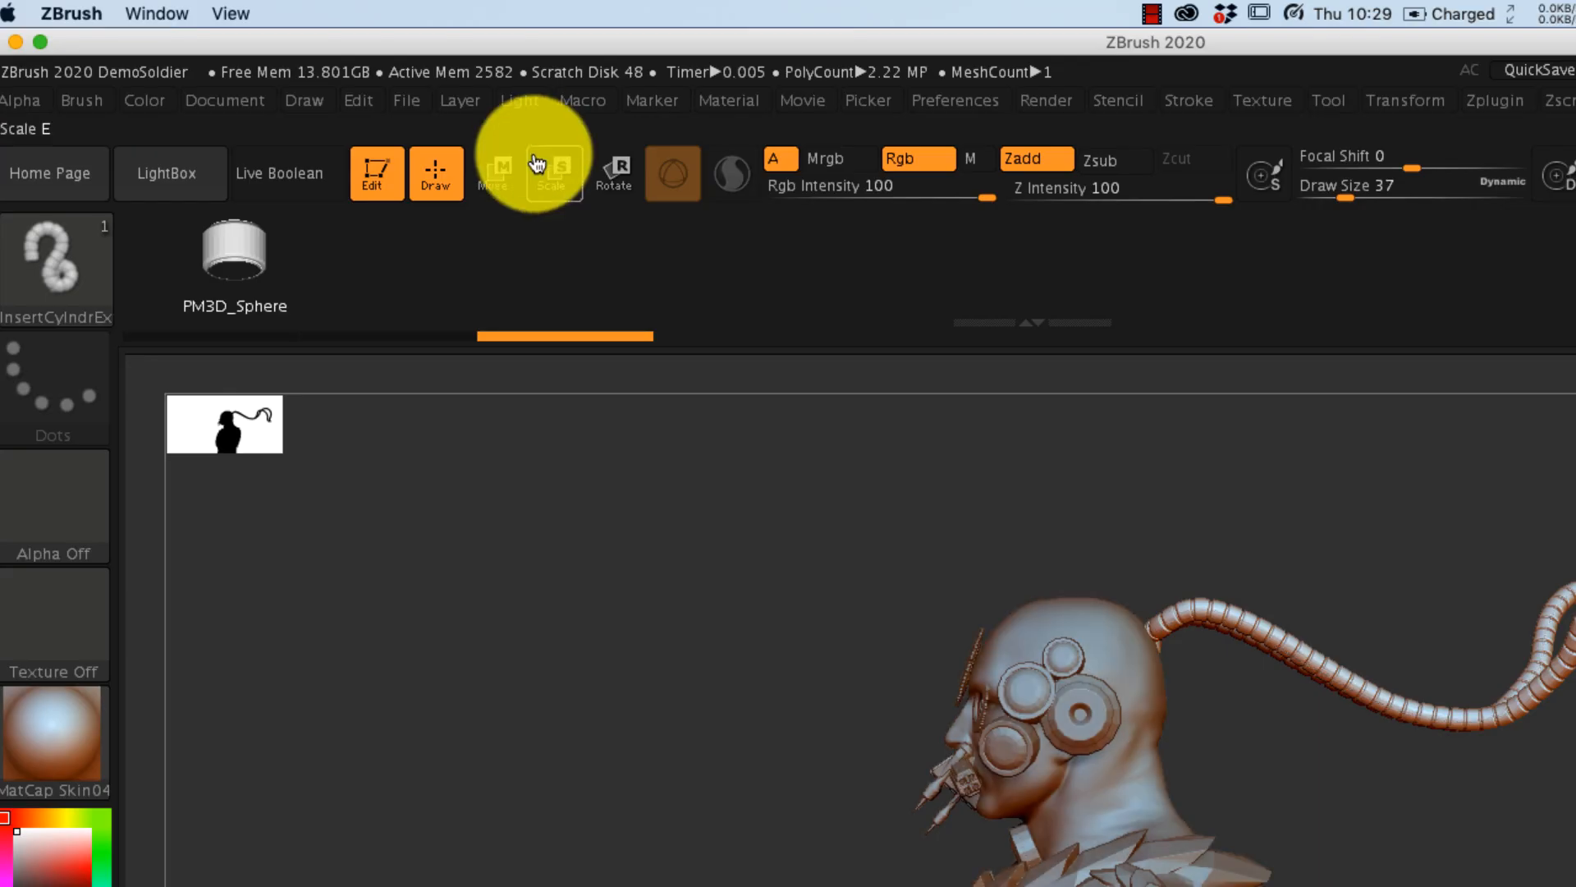
- Split the new head tubes into their own subtool and align the Move gizmo along the tubes' lower bend
left_click(508, 171)
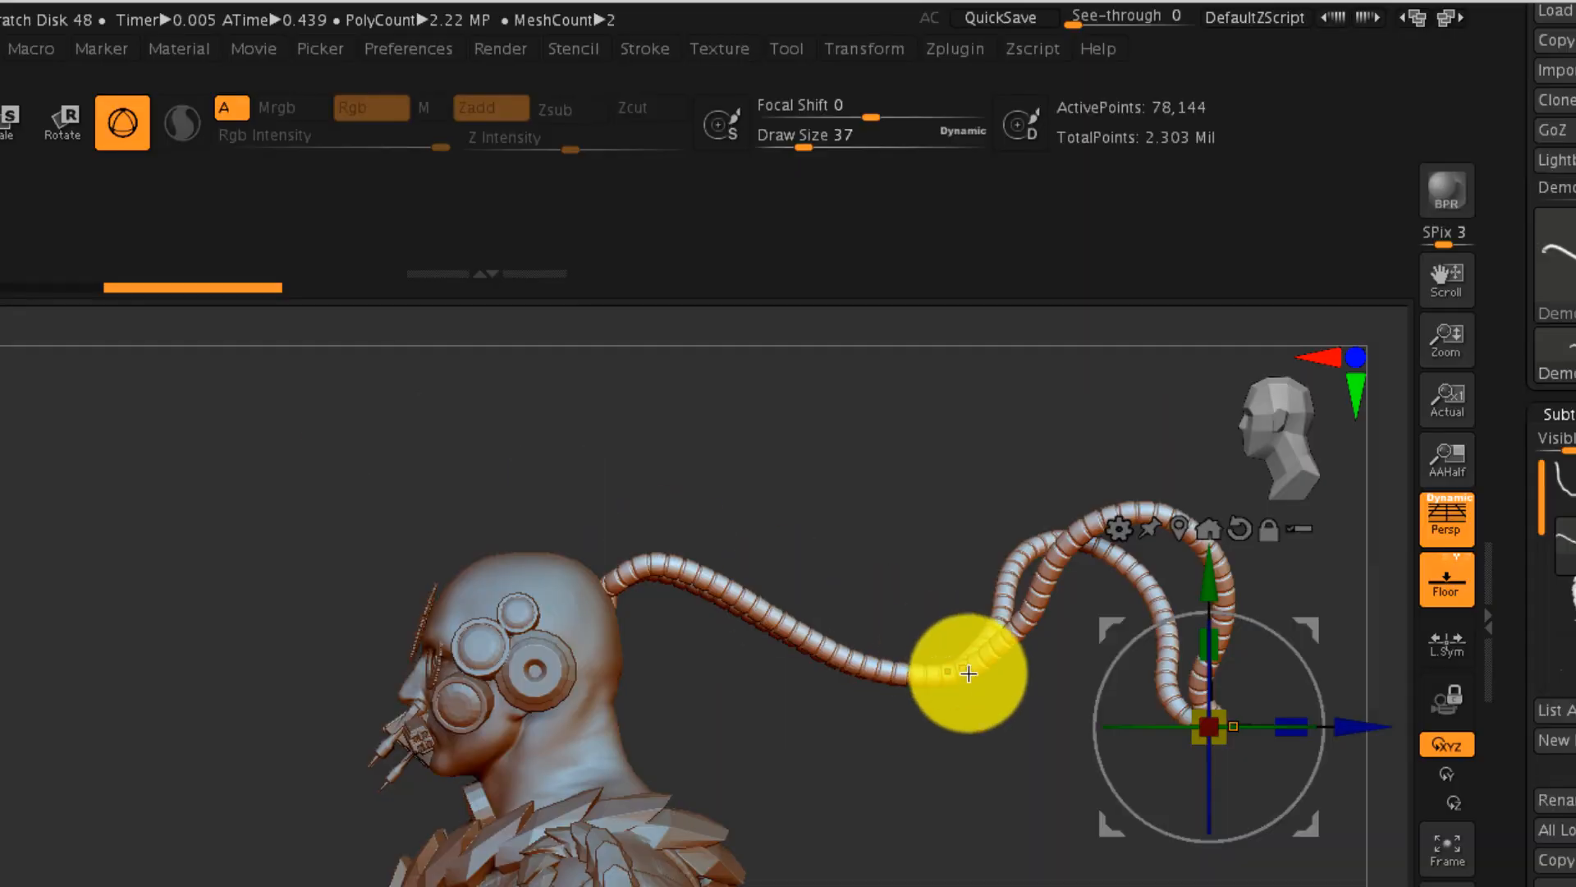
left_click(123, 123)
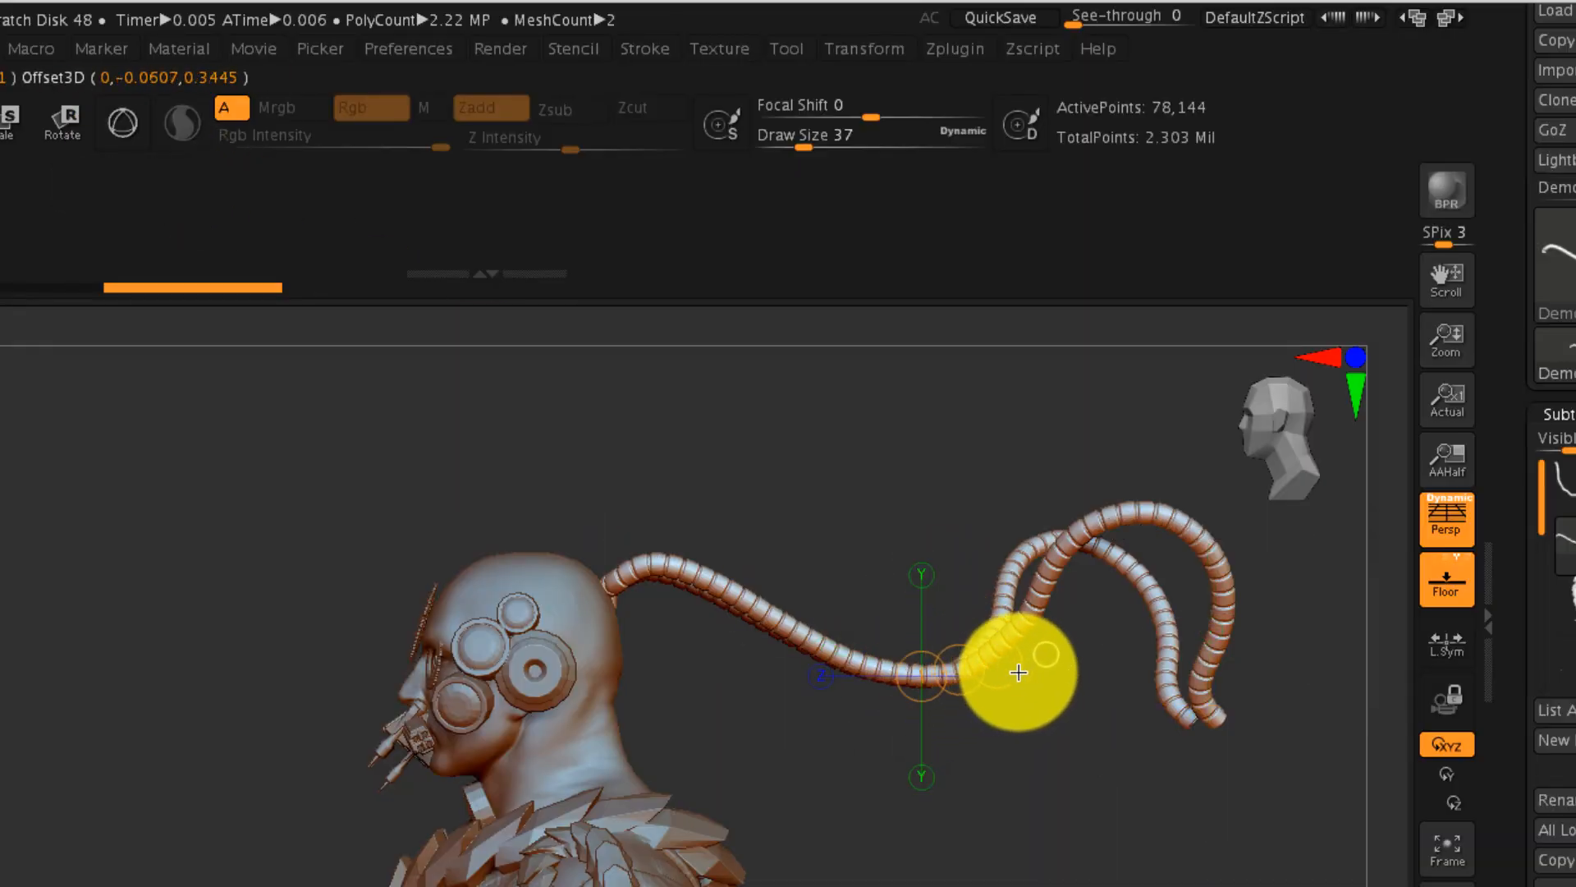
left_click(119, 119)
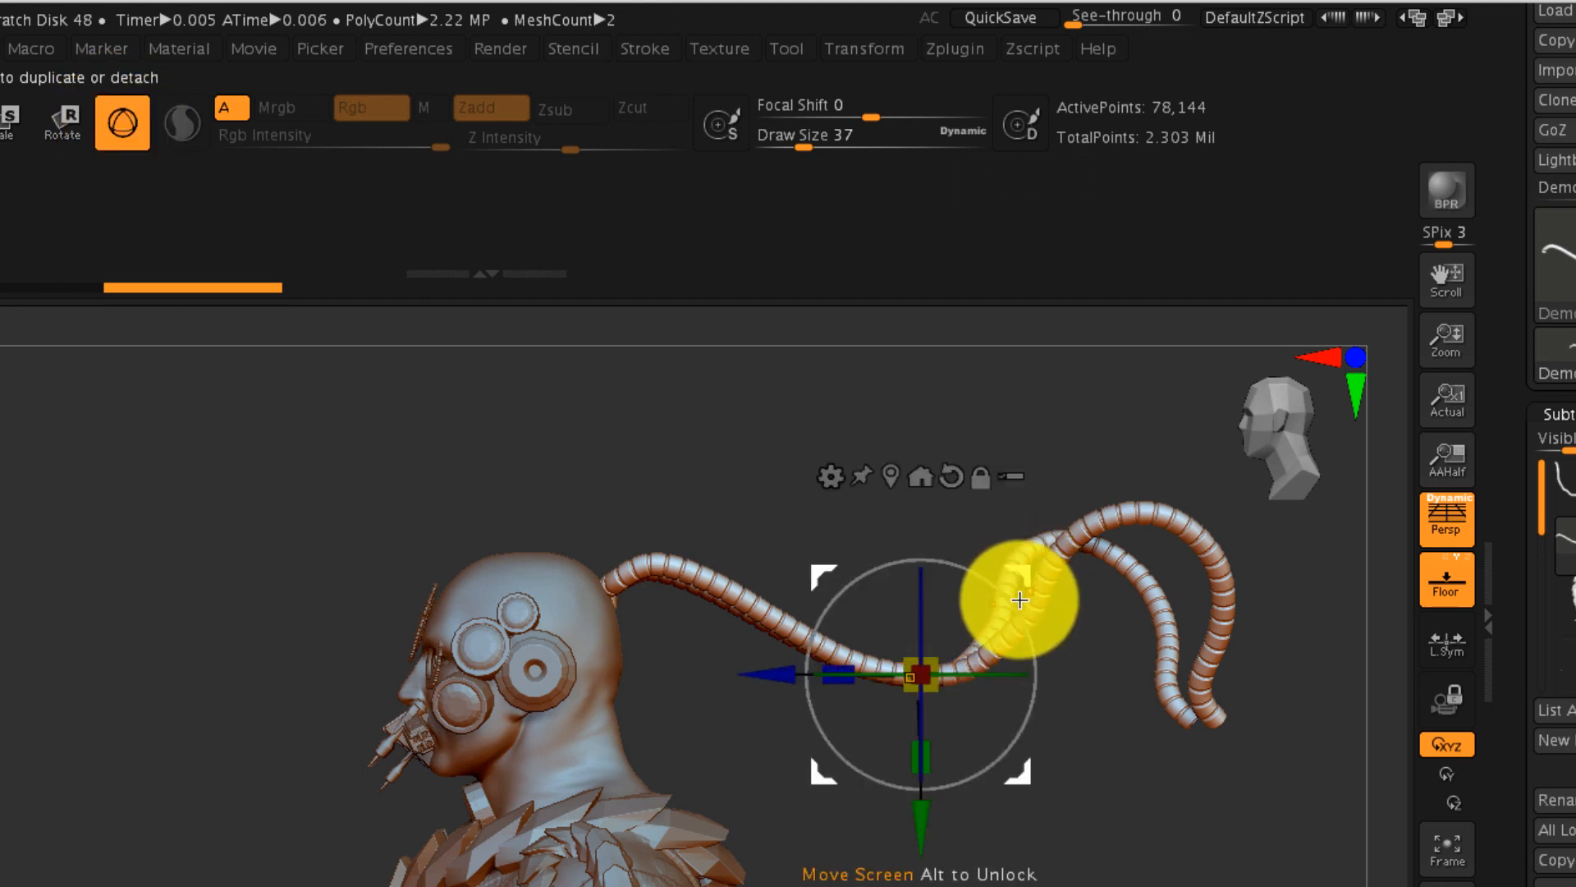
- Move the tubes down behind the soldier's back and rotate them into an upright position
left_click_drag(1013, 580, 966, 734)
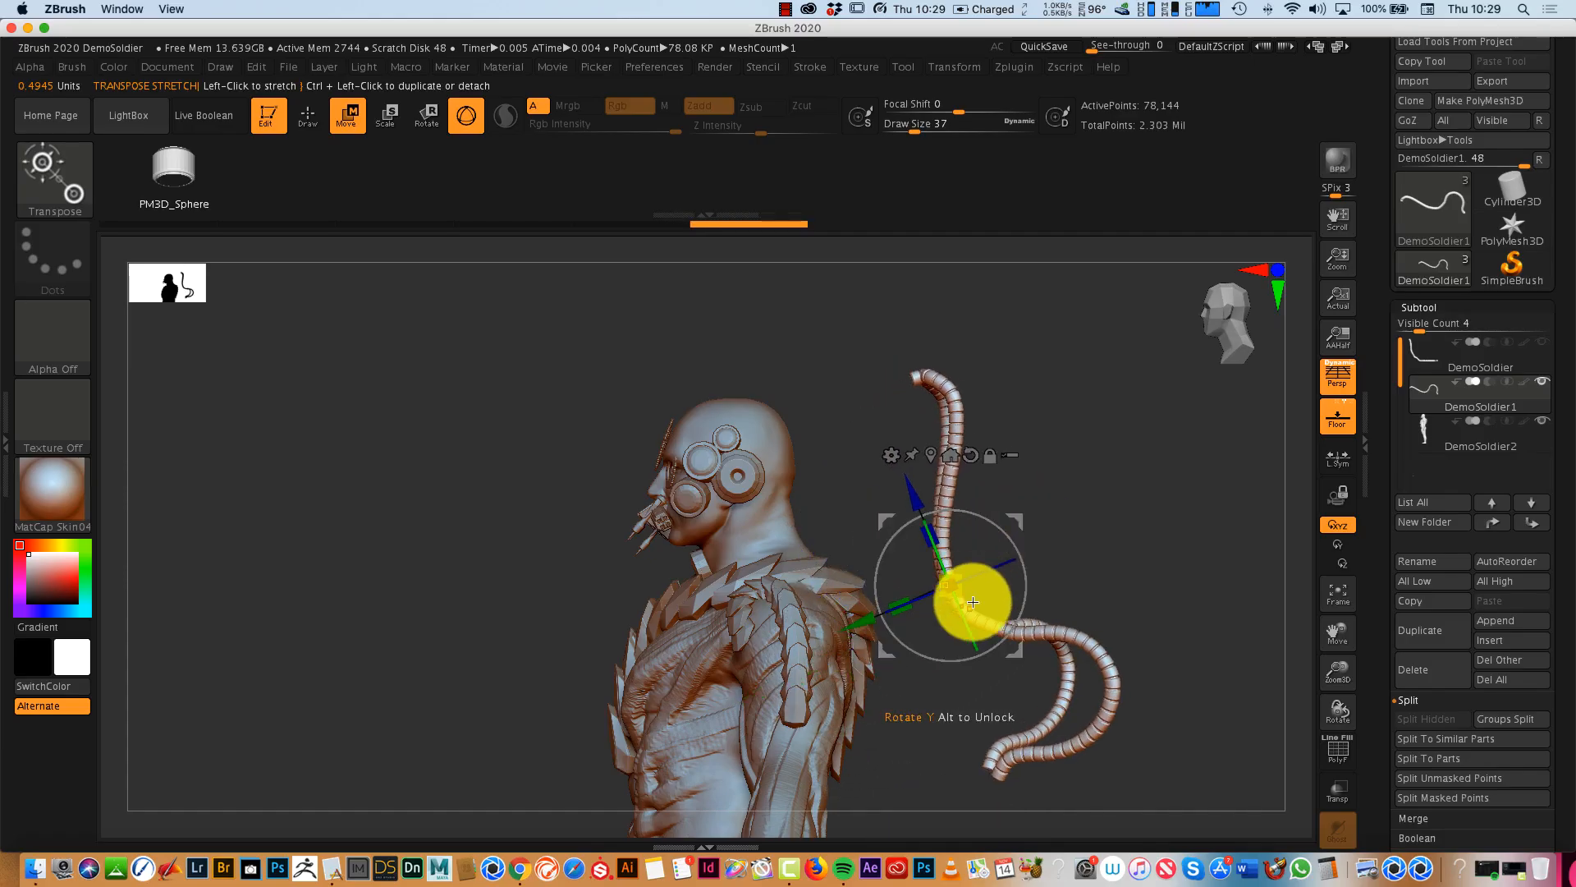
left_click_drag(972, 601, 966, 401)
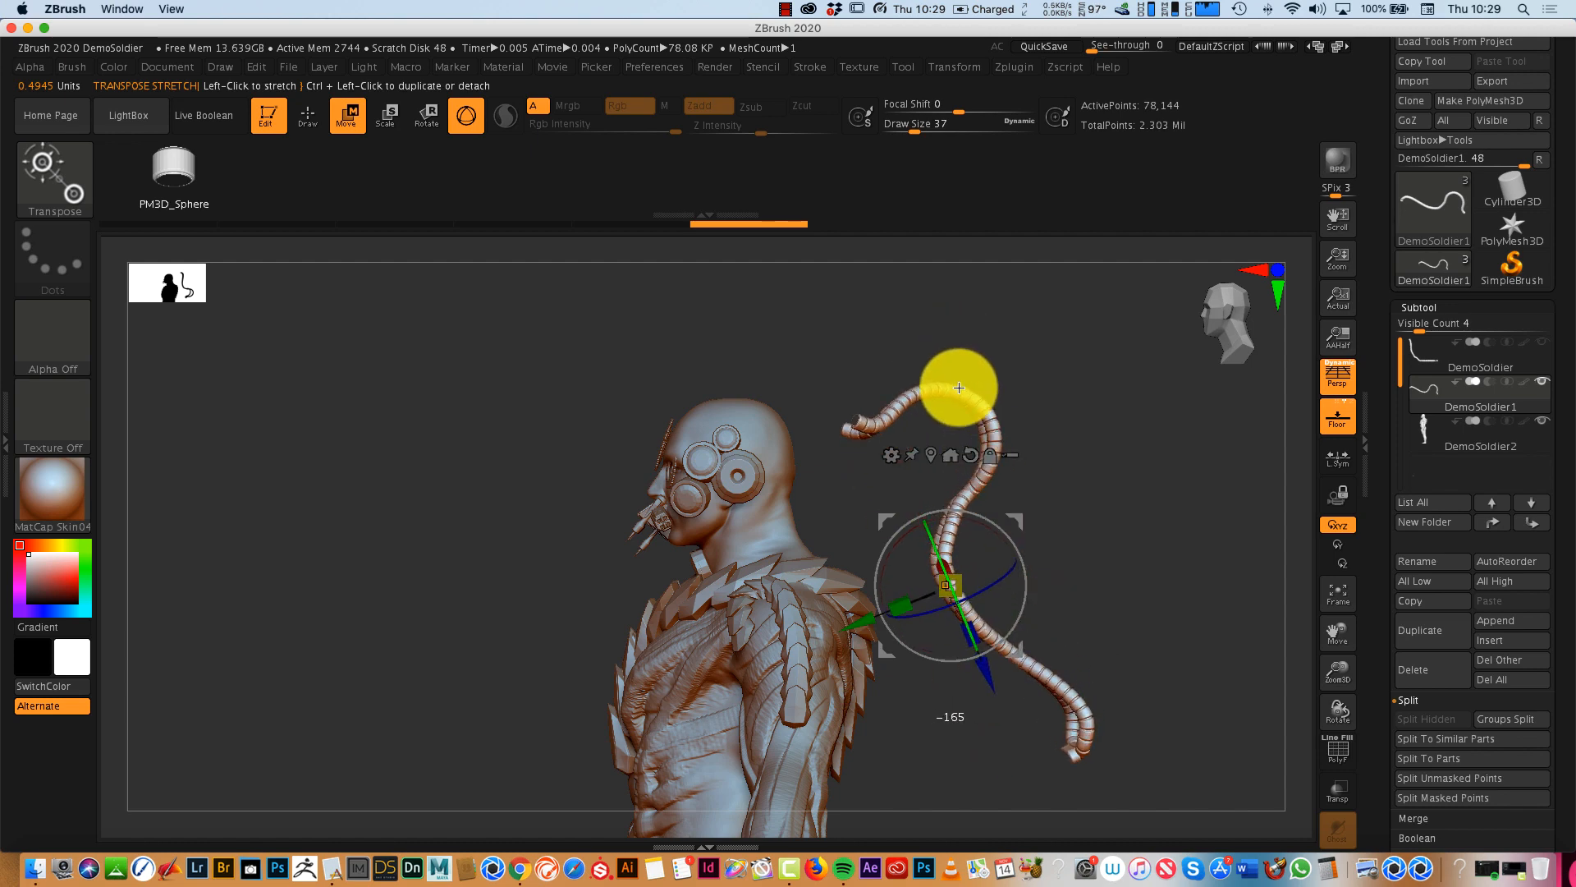
left_click_drag(1147, 586, 1263, 557)
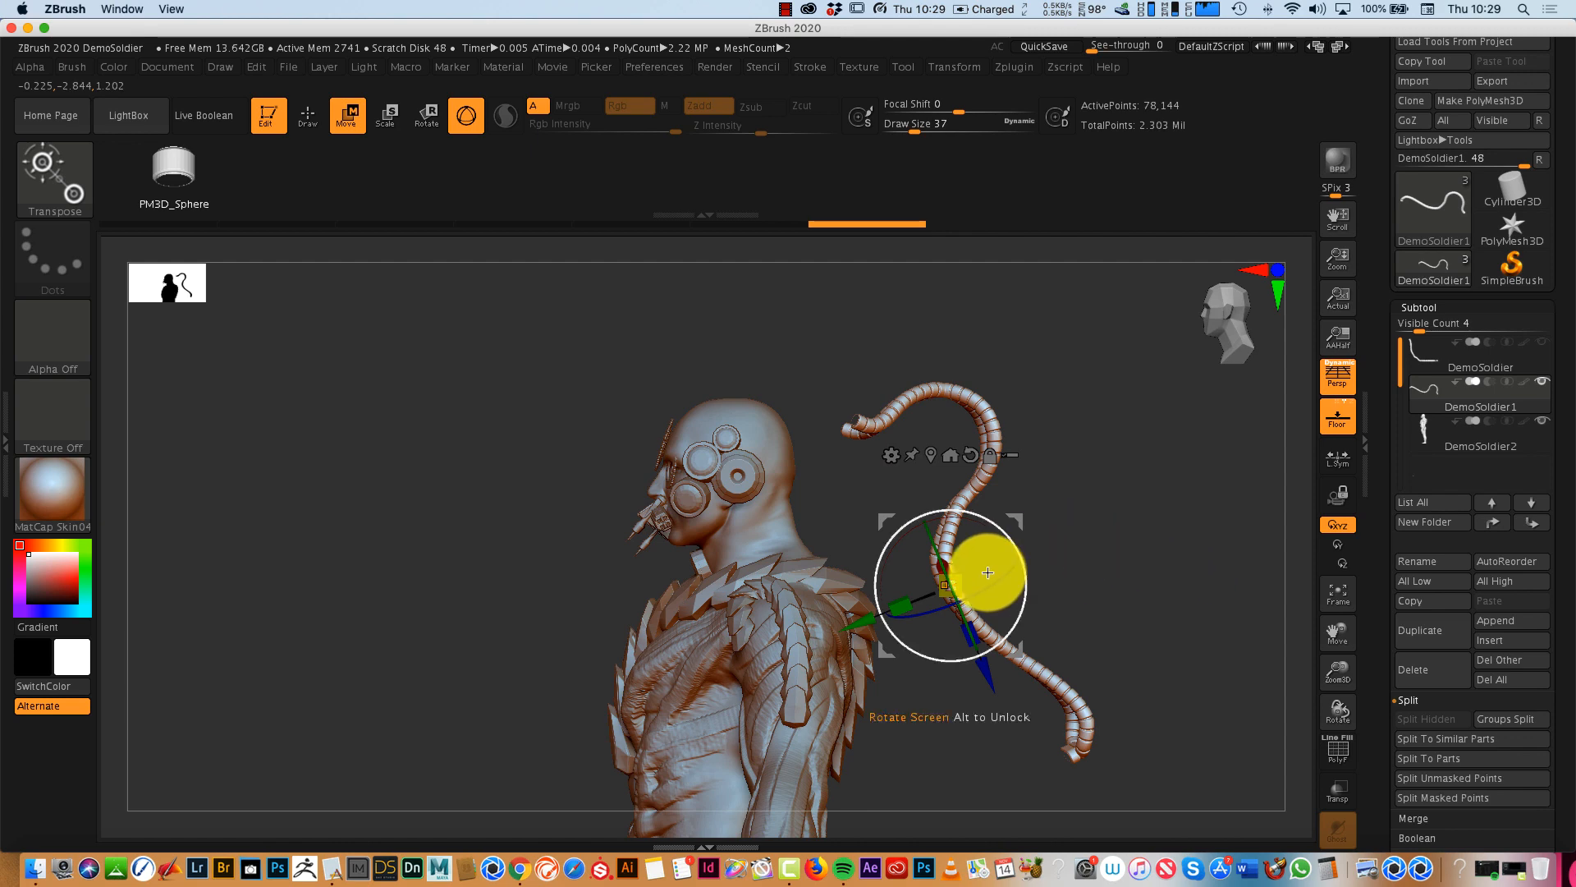
left_click_drag(939, 569, 1073, 755)
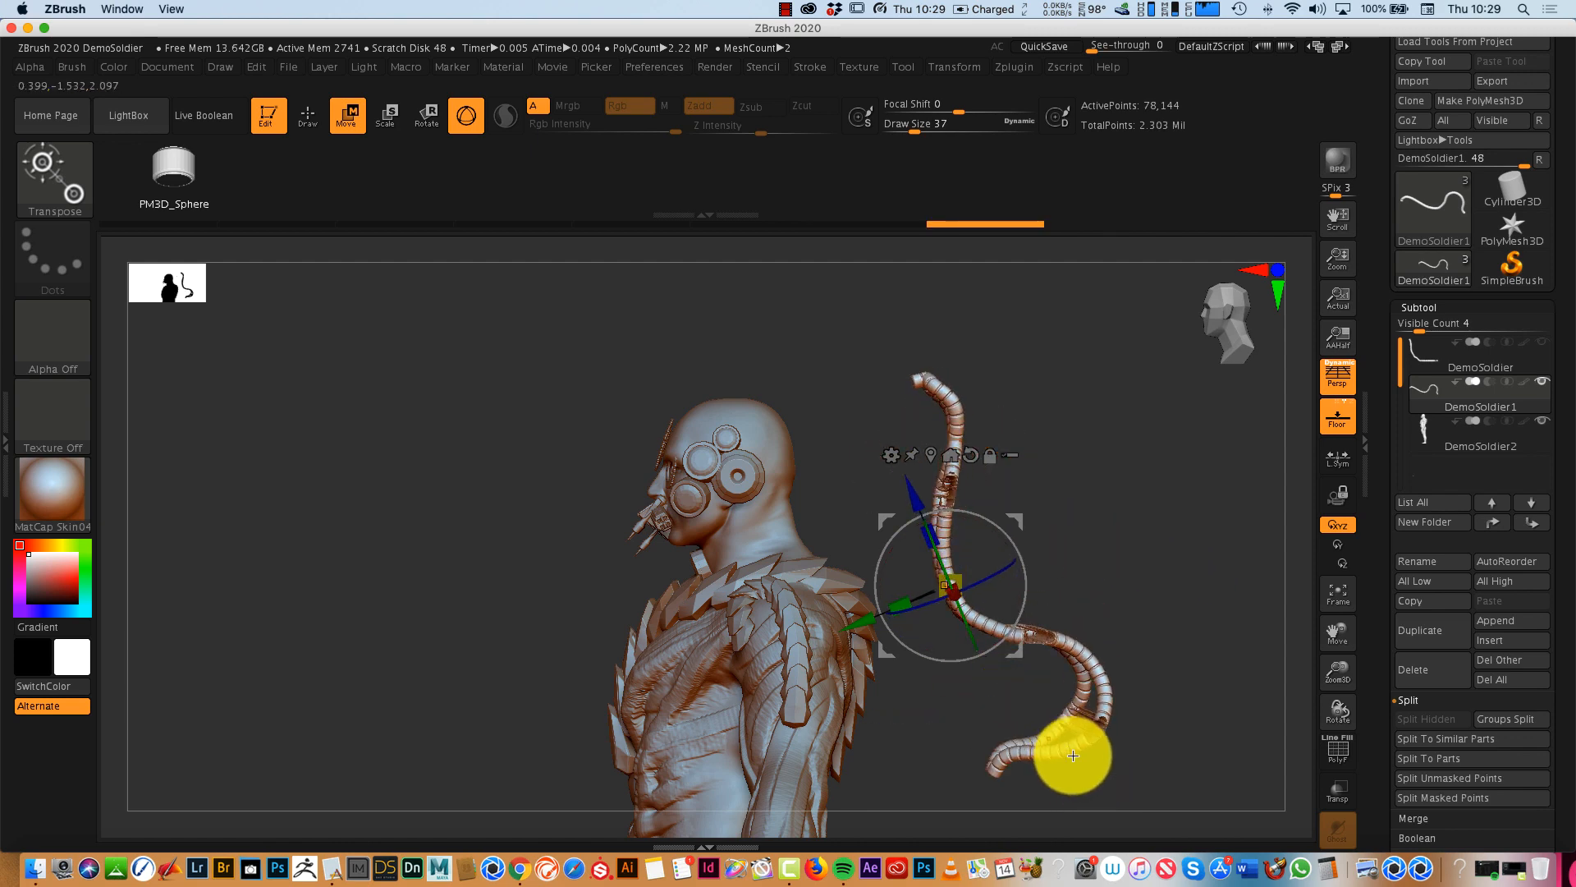
key("super+z")
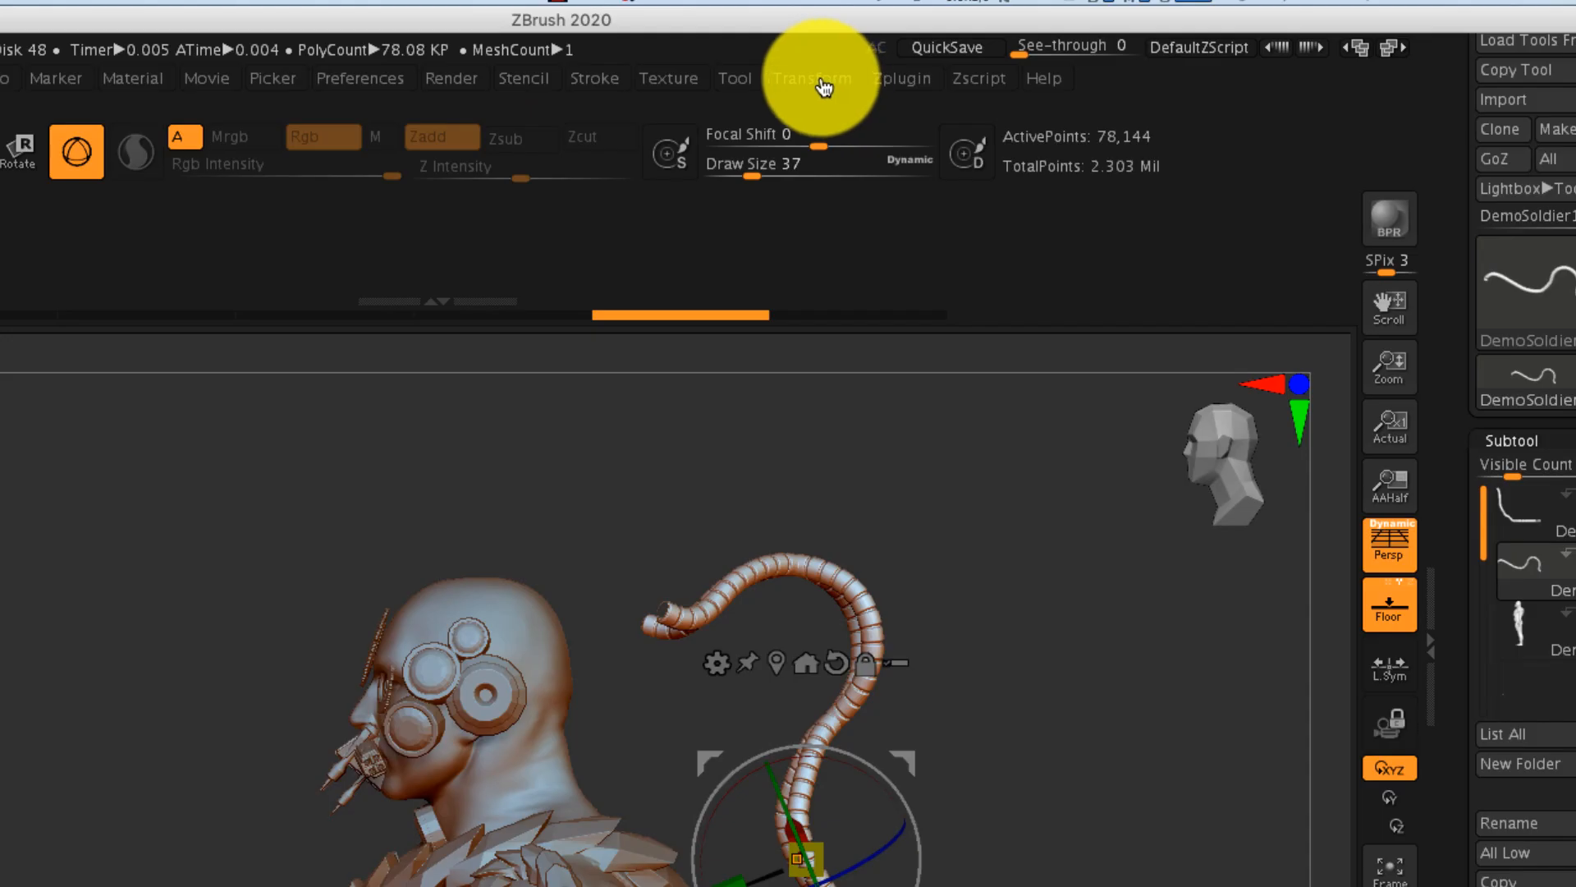
left_click(955, 67)
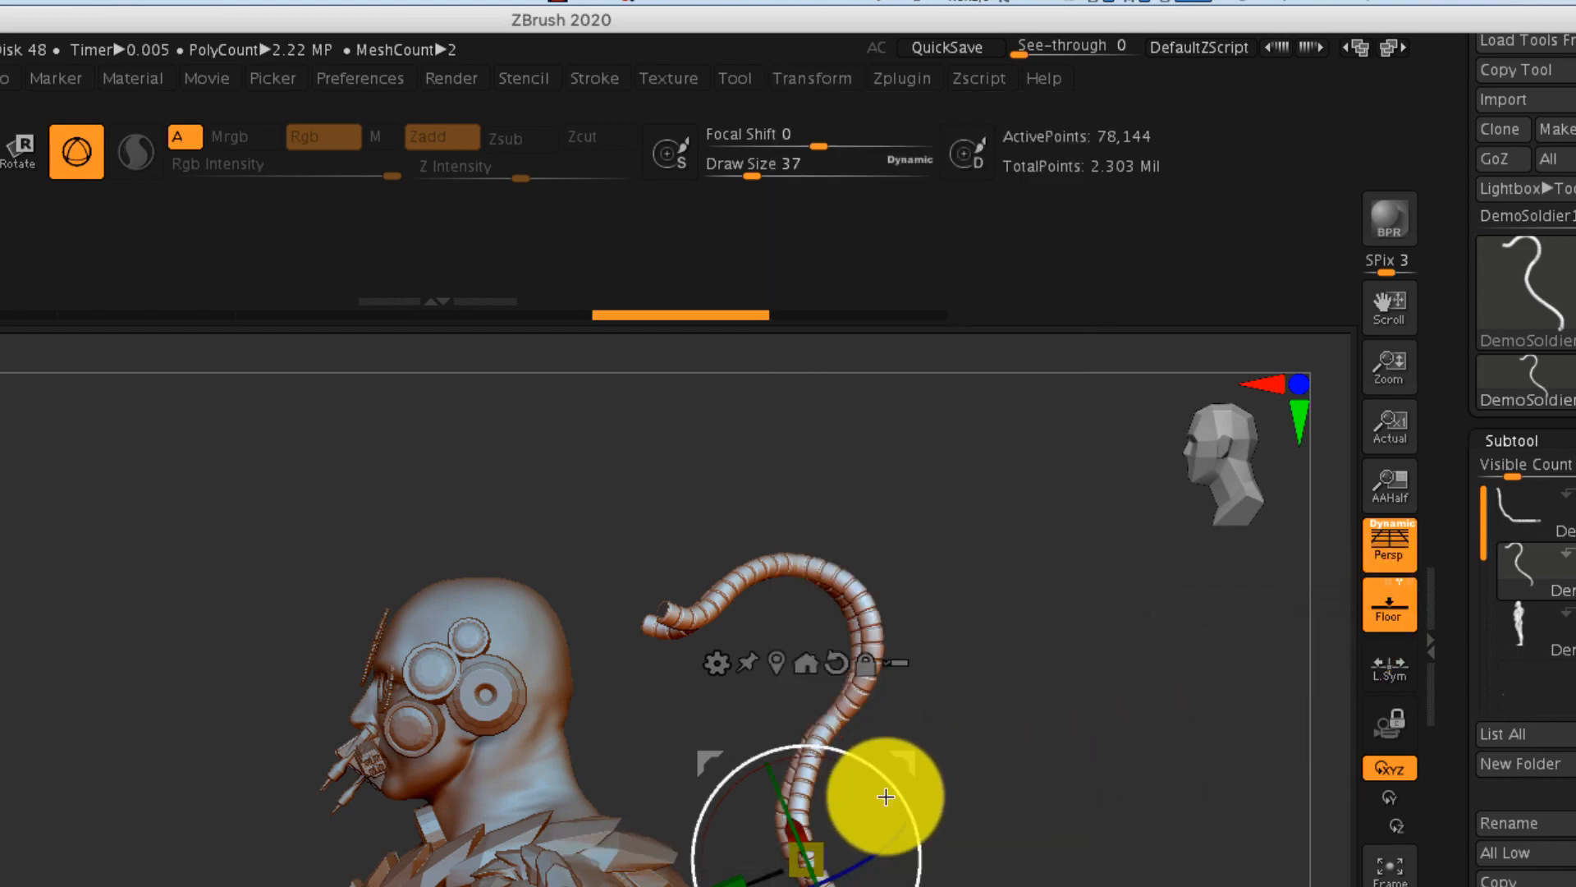
left_click_drag(823, 872, 783, 543)
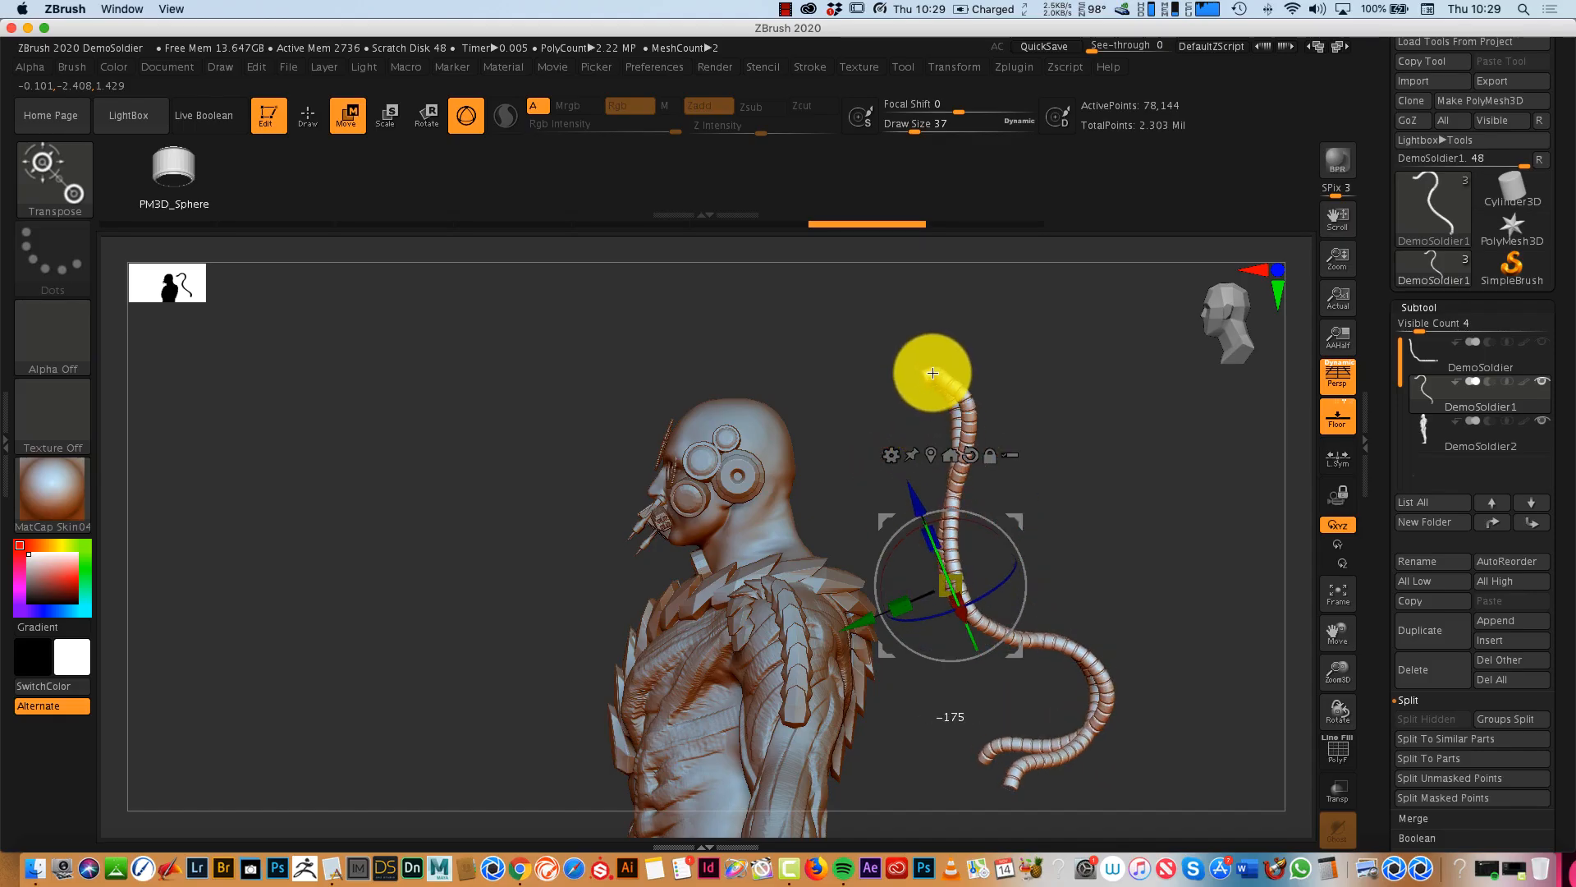
- Bring the tubes against the back of the head and spine, tilt them from behind, and realign the gizmo on the upper back
left_click_drag(1016, 528, 875, 599)
left_click_drag(1055, 711, 961, 680)
left_click_drag(843, 640, 920, 622)
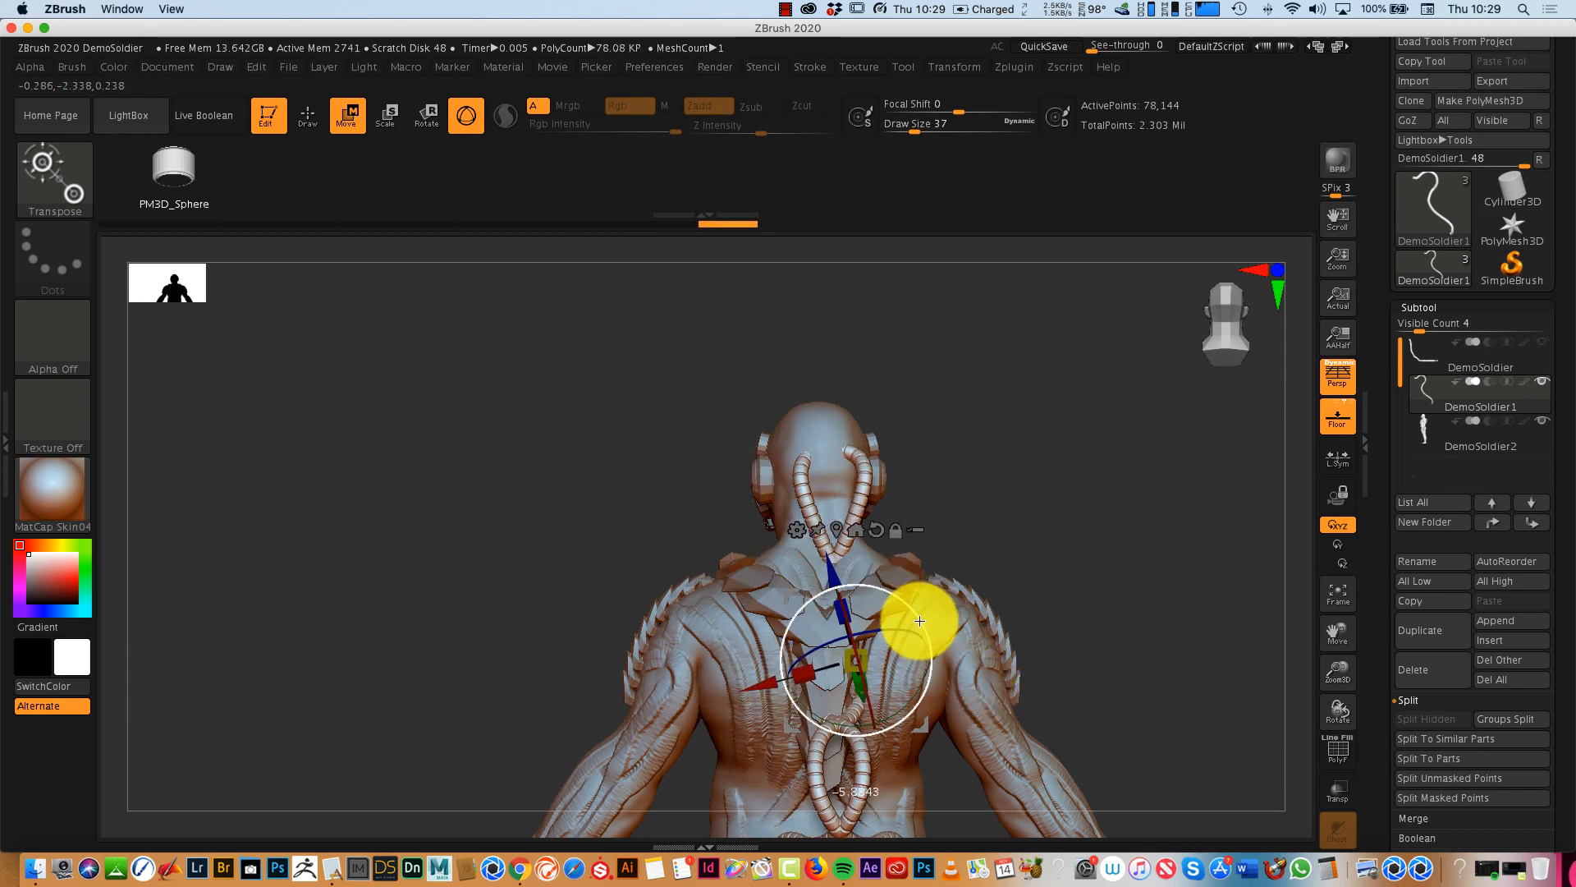
left_click(470, 115)
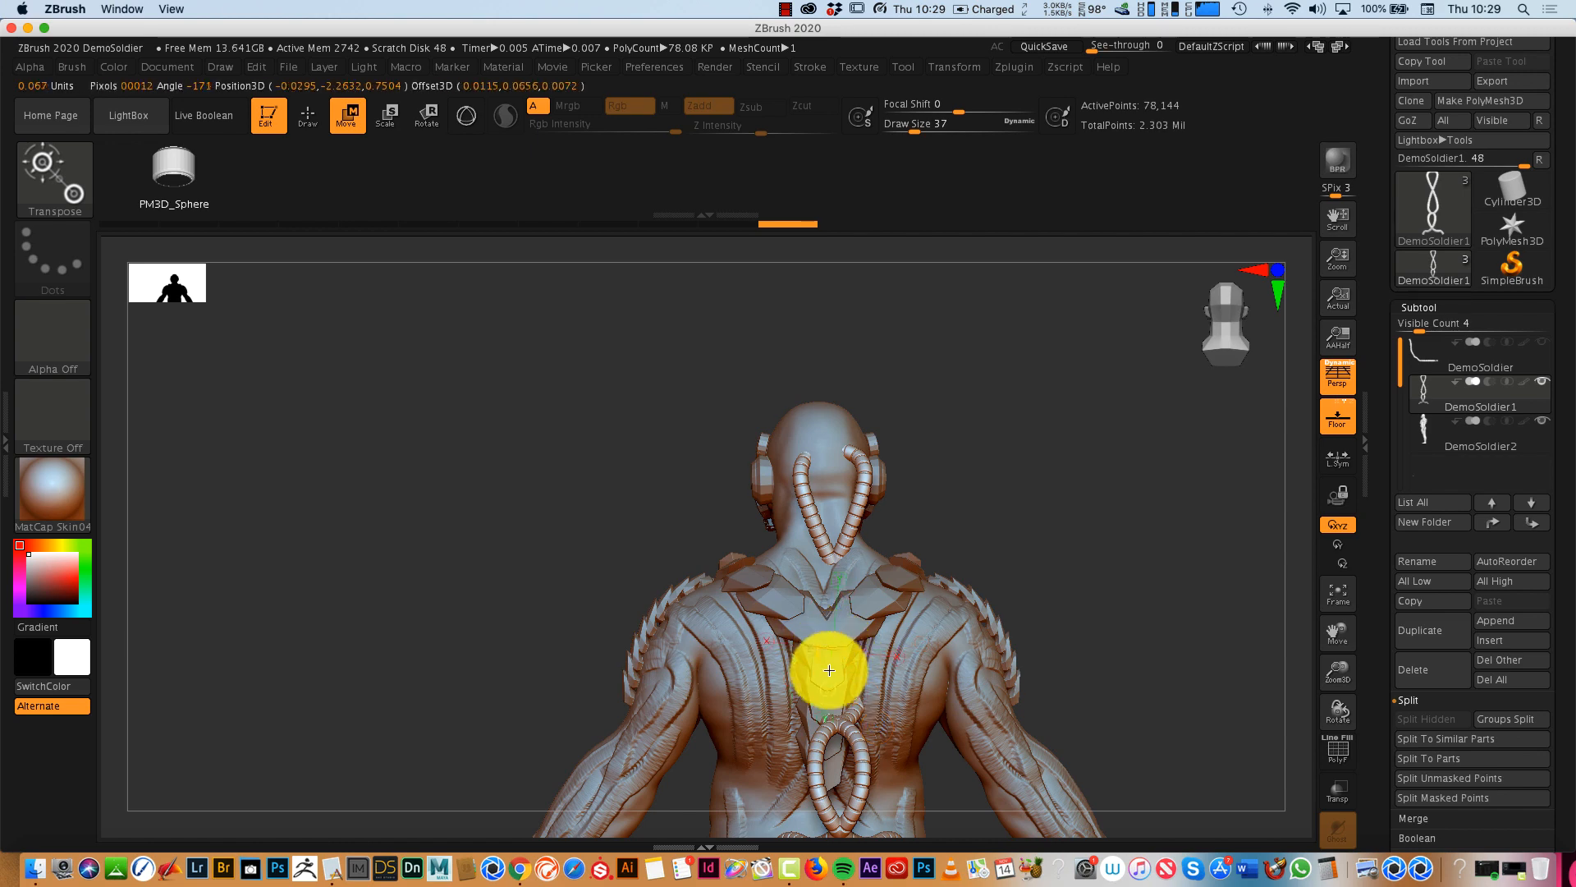
left_click(485, 119)
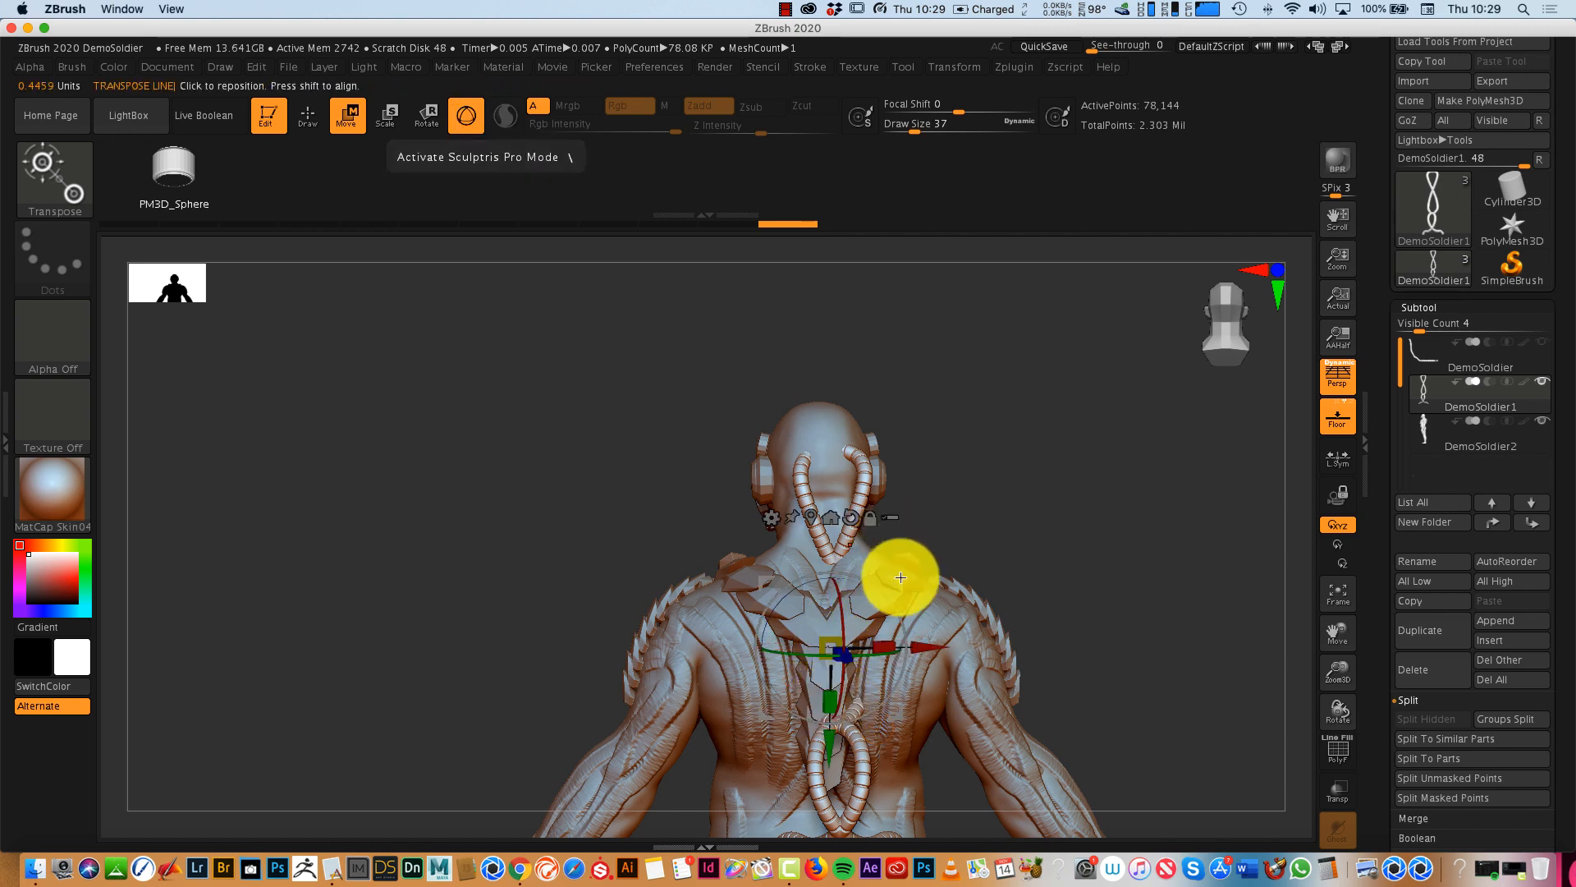
- Frame the whole soldier from the front and examine the overall figure
left_click_drag(1007, 606, 1150, 632)
left_click_drag(993, 670, 1080, 683)
left_click(1338, 598)
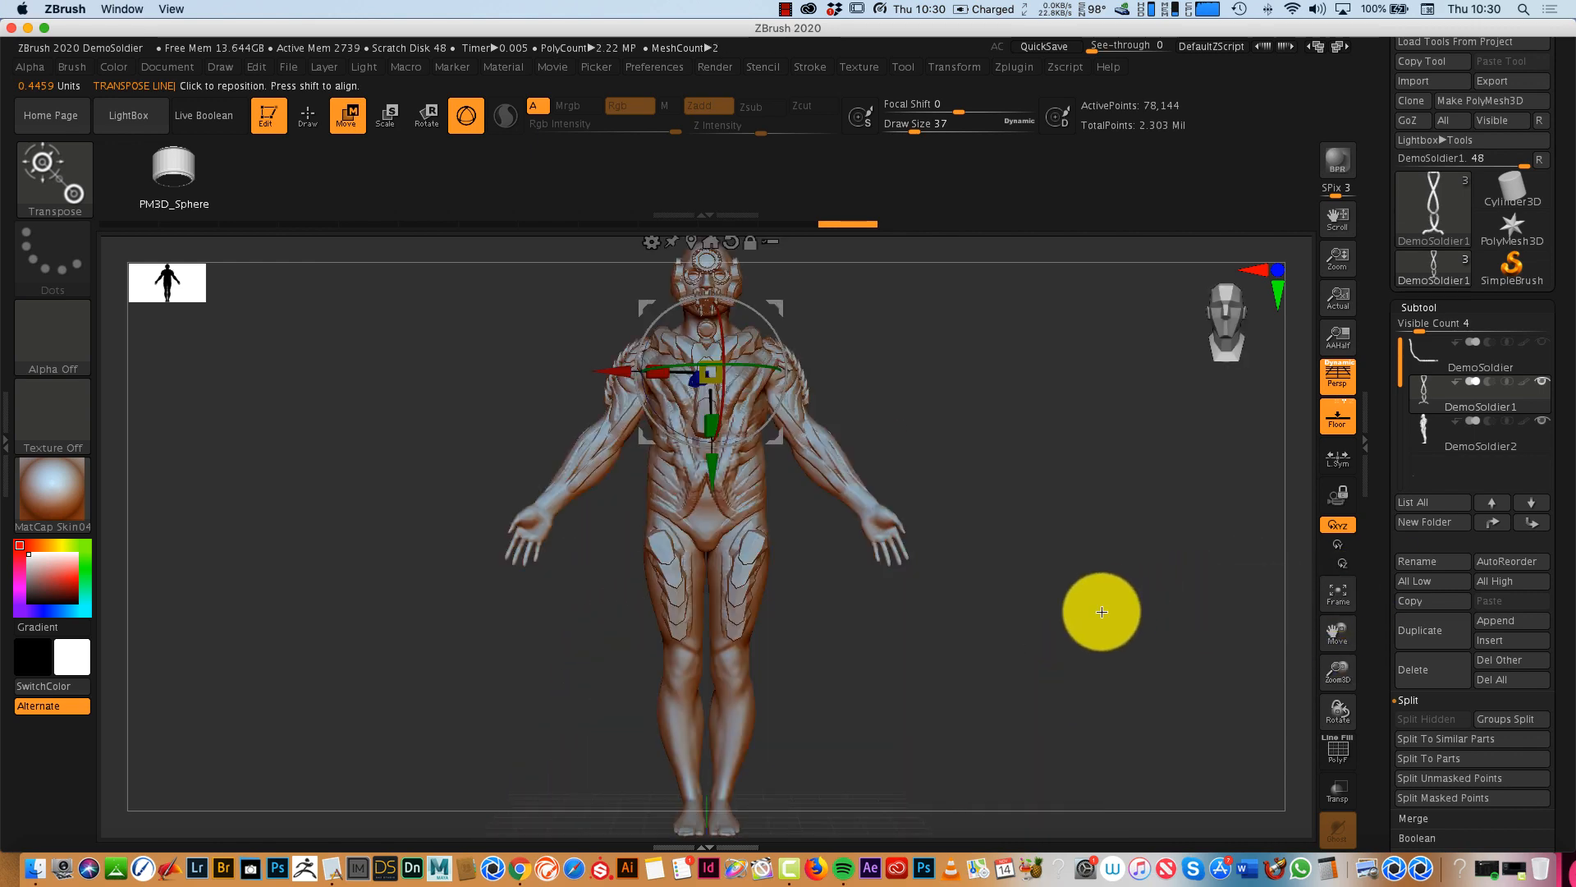
left_click_drag(1101, 608, 1131, 649)
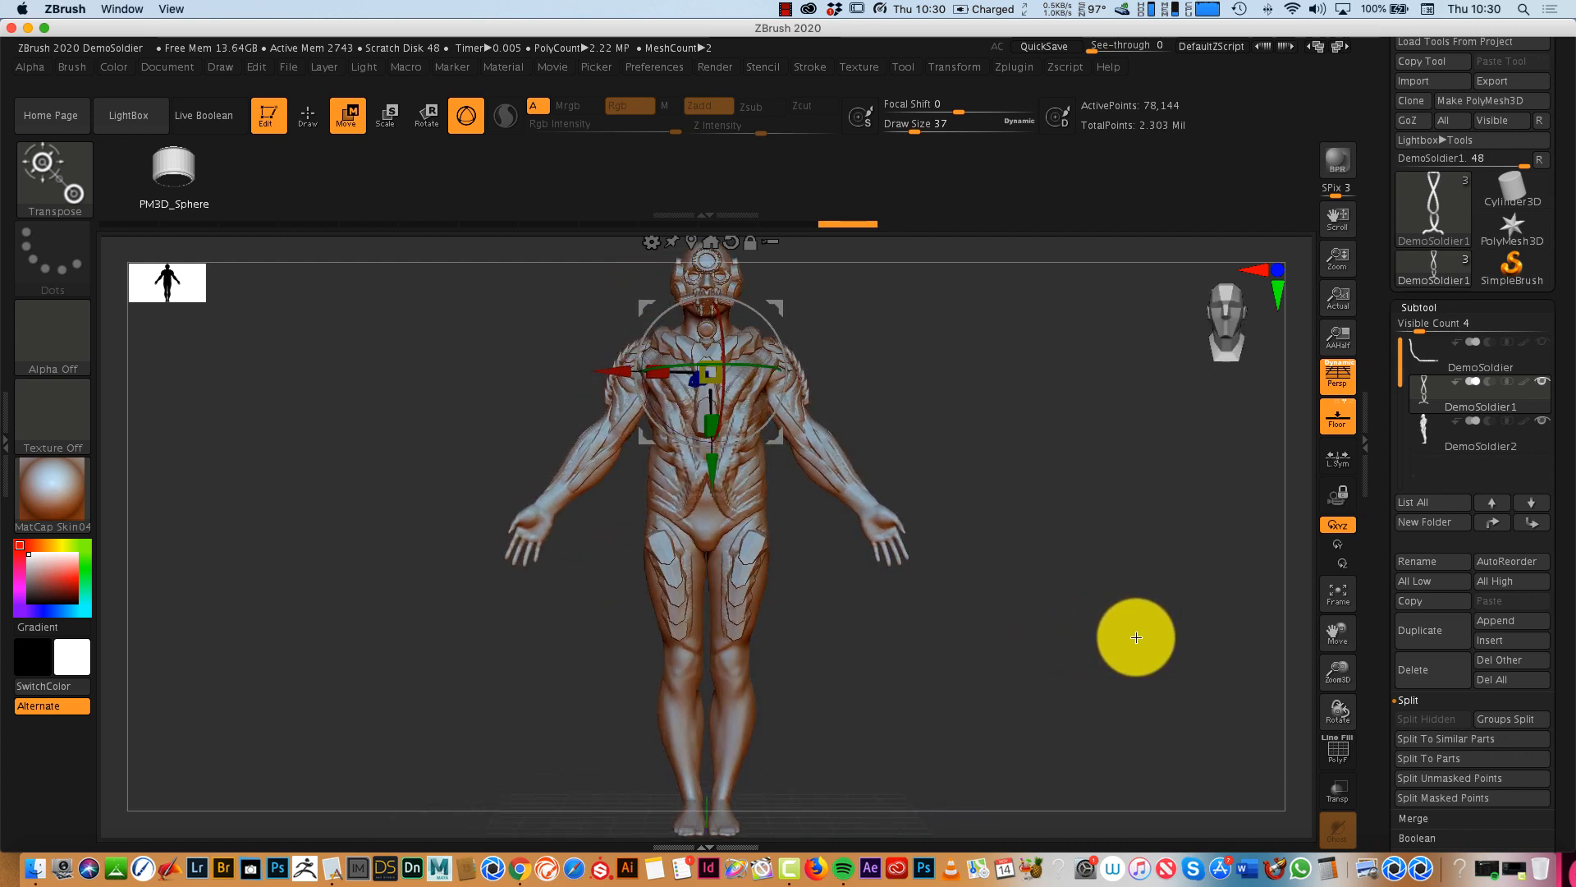